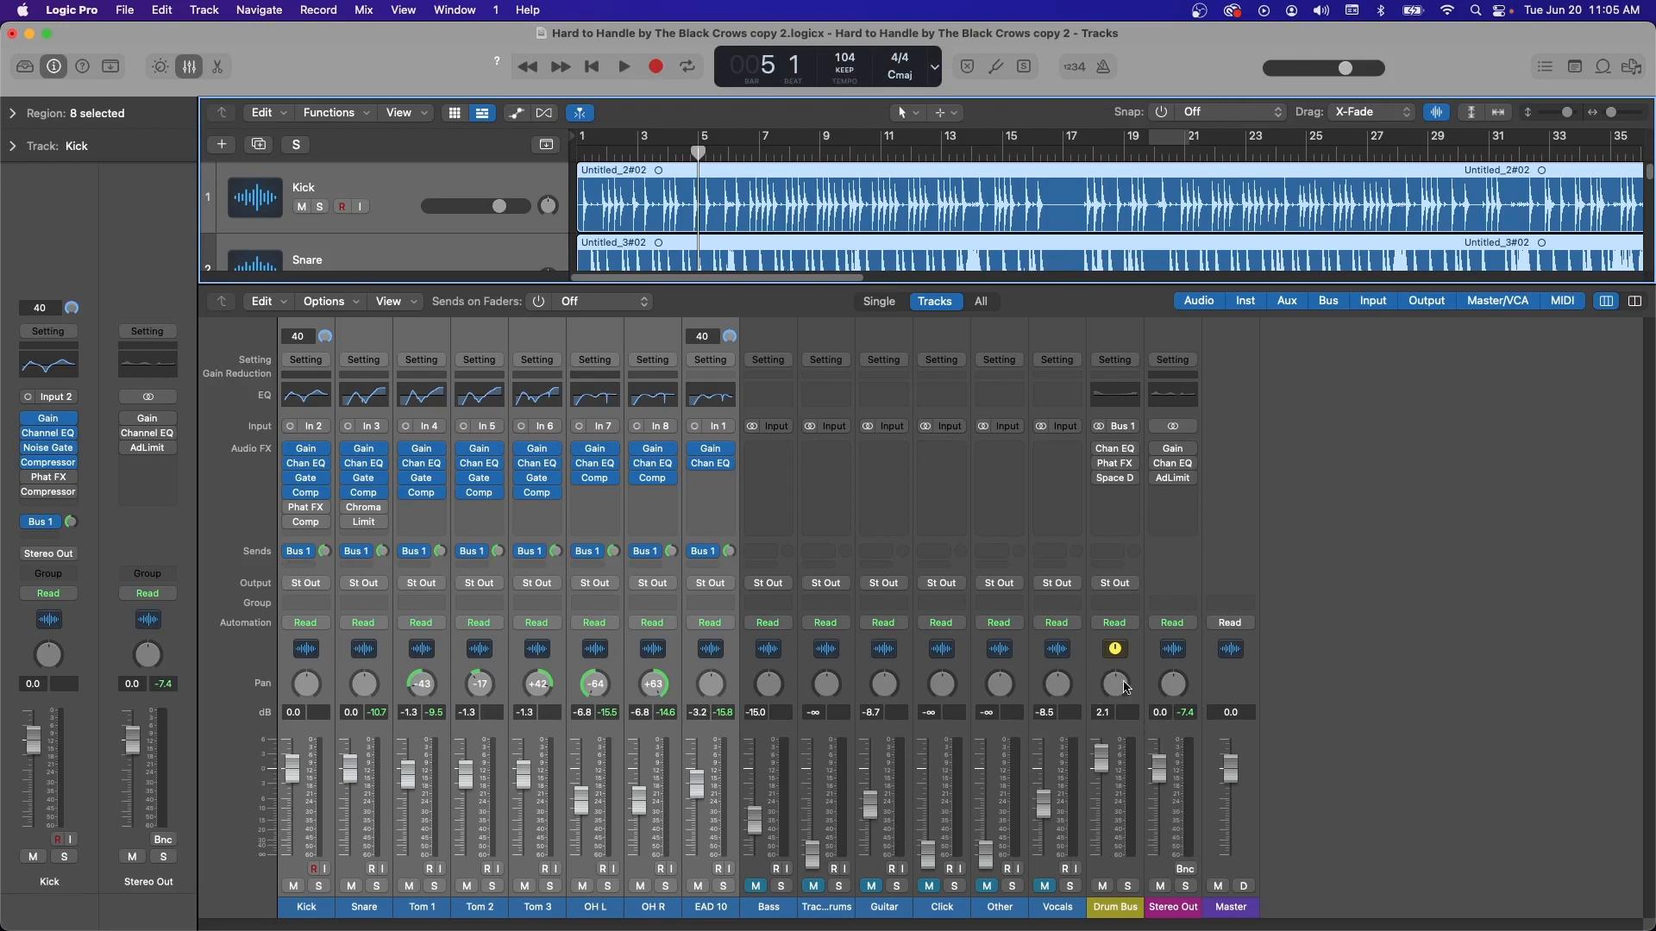
pyautogui.click(1121, 636)
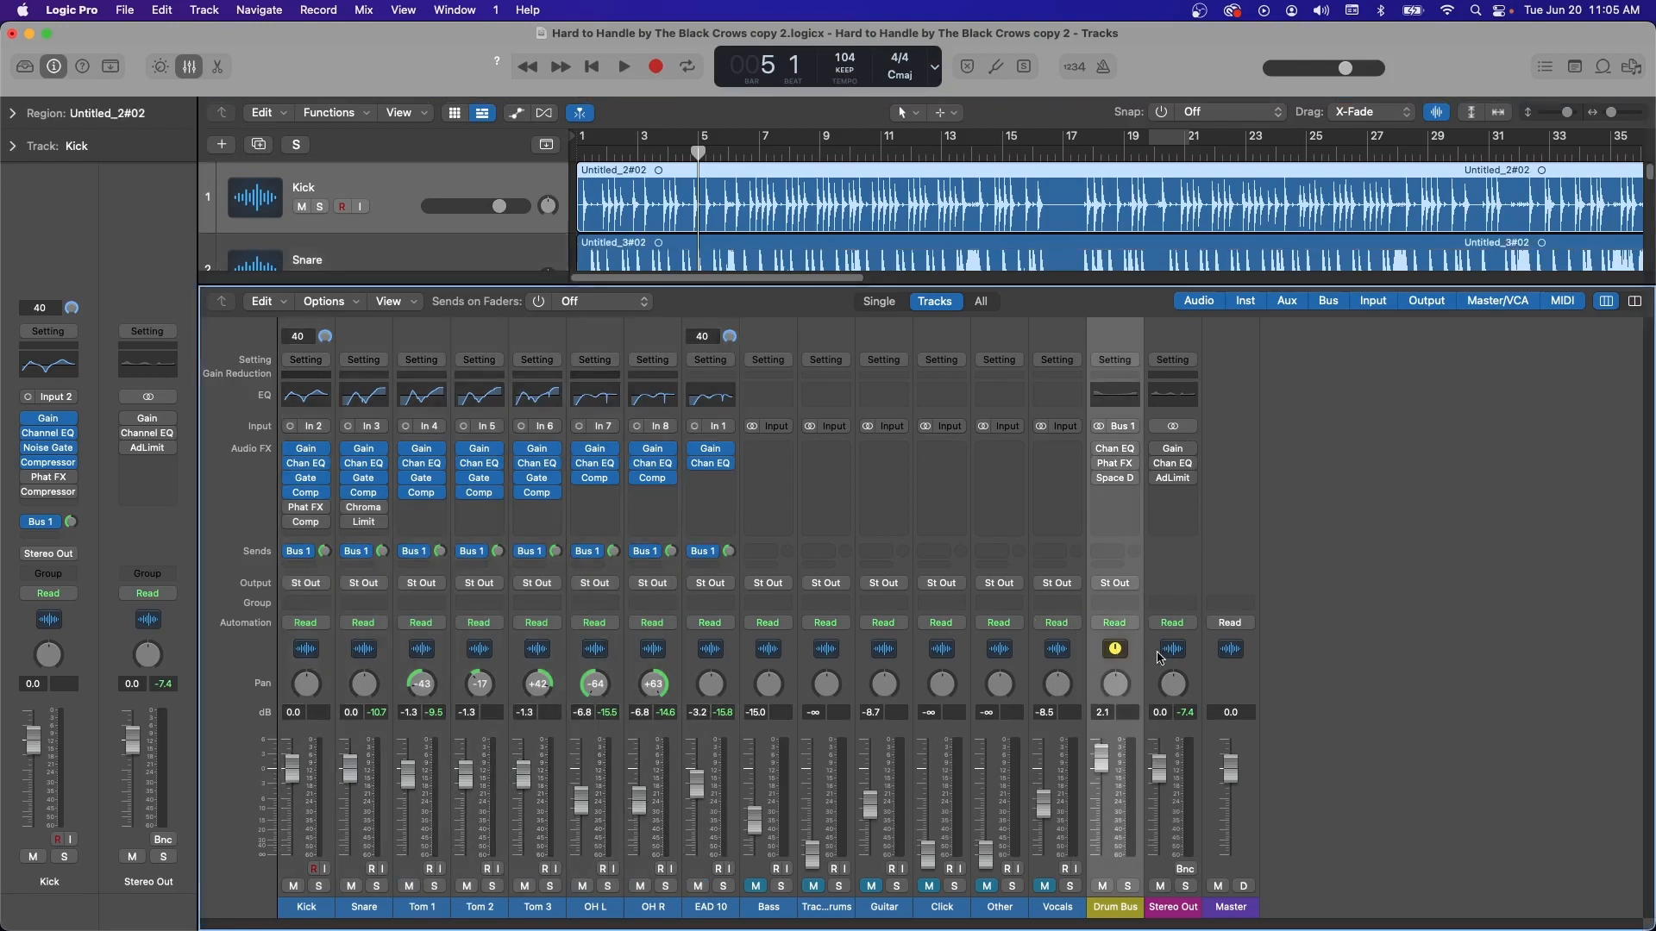
pyautogui.keyDown('shift'); pyautogui.click(1168, 651); pyautogui.keyUp('shift')
pyautogui.click(1122, 671)
pyautogui.click(1182, 660)
pyautogui.click(1118, 660)
# Audition the Drum Bus in solo and in the full mix, switching its Phat FX plug-in on and off
pyautogui.click(1103, 463)
pyautogui.click(1127, 888)
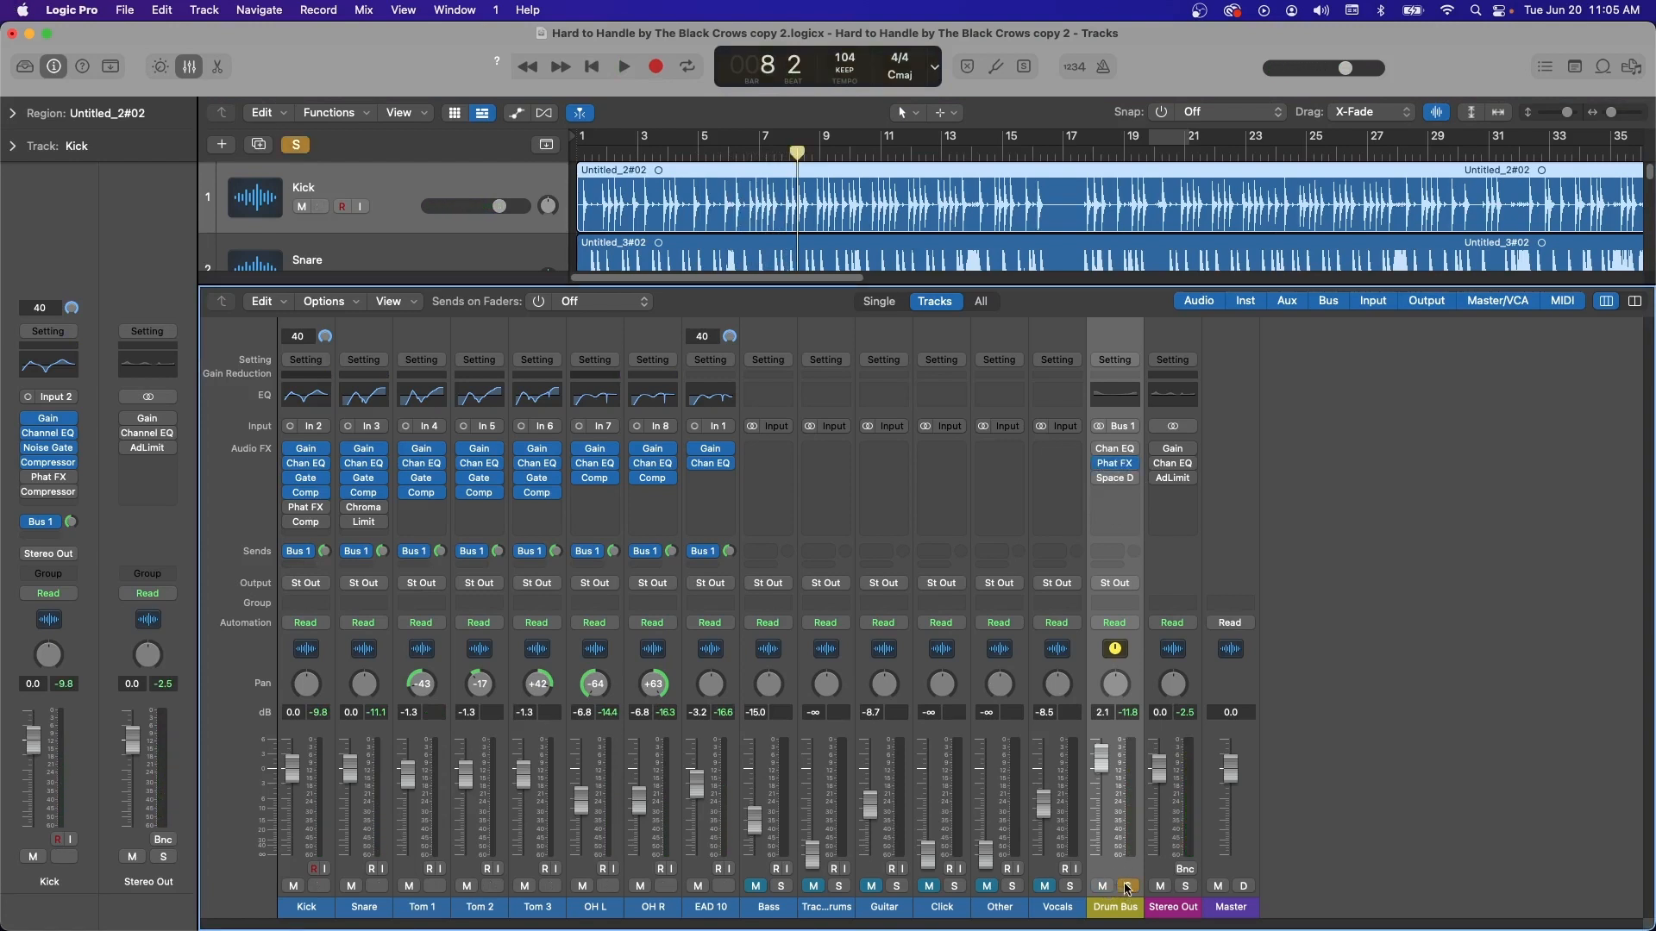
pyautogui.press('space')
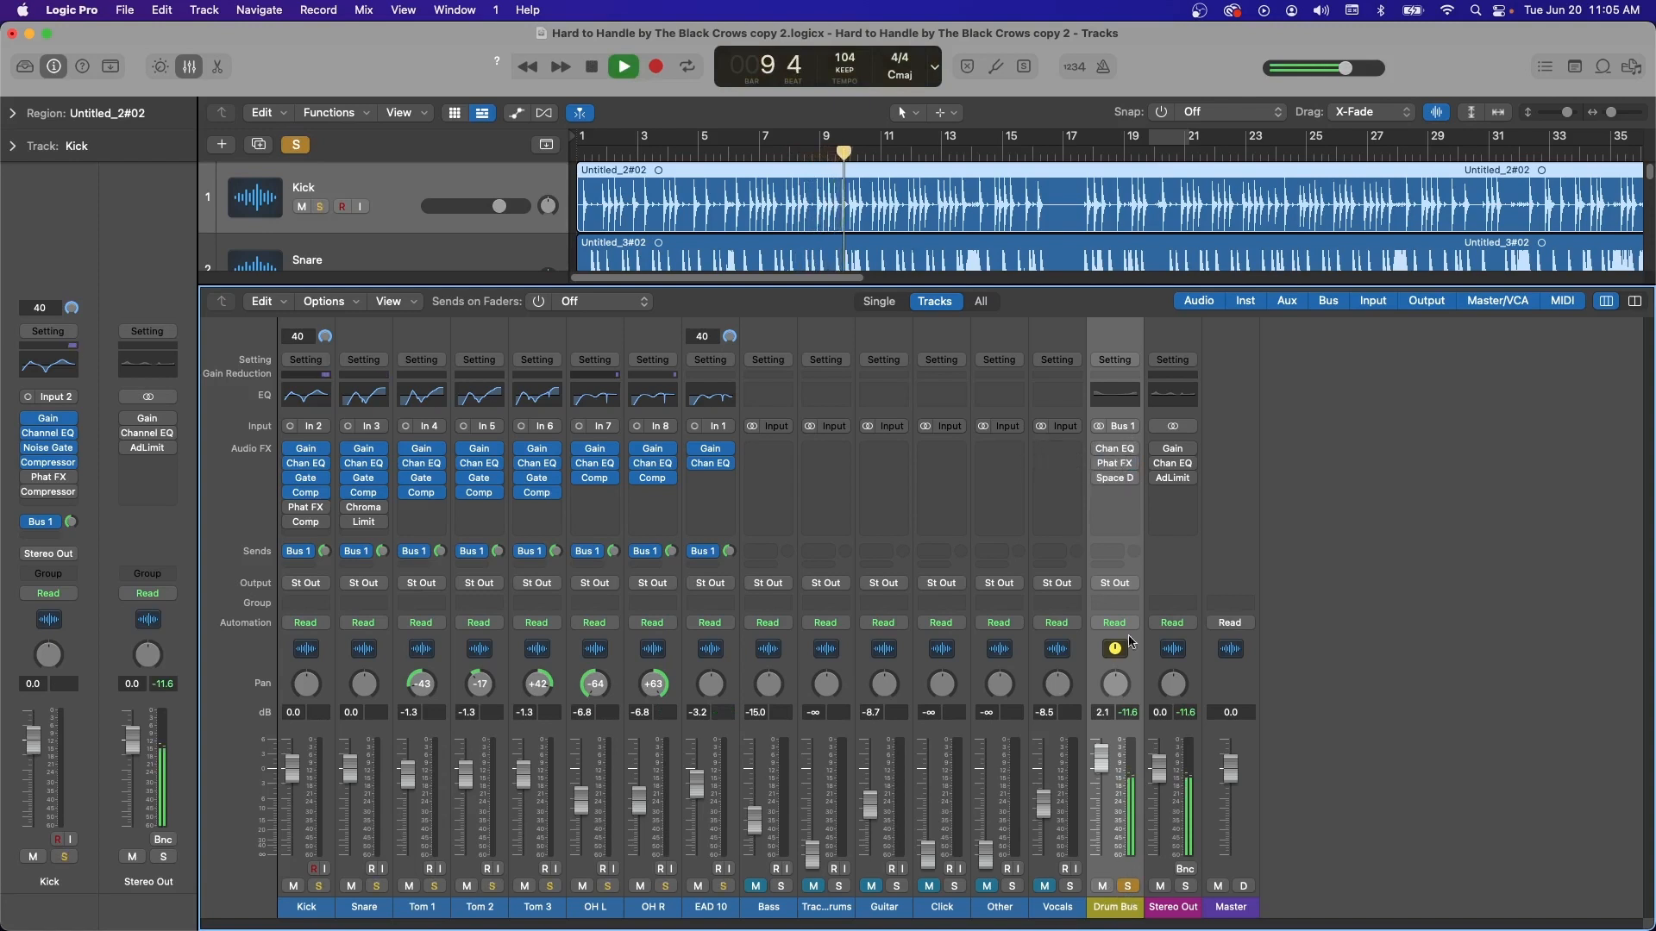
pyautogui.click(1127, 886)
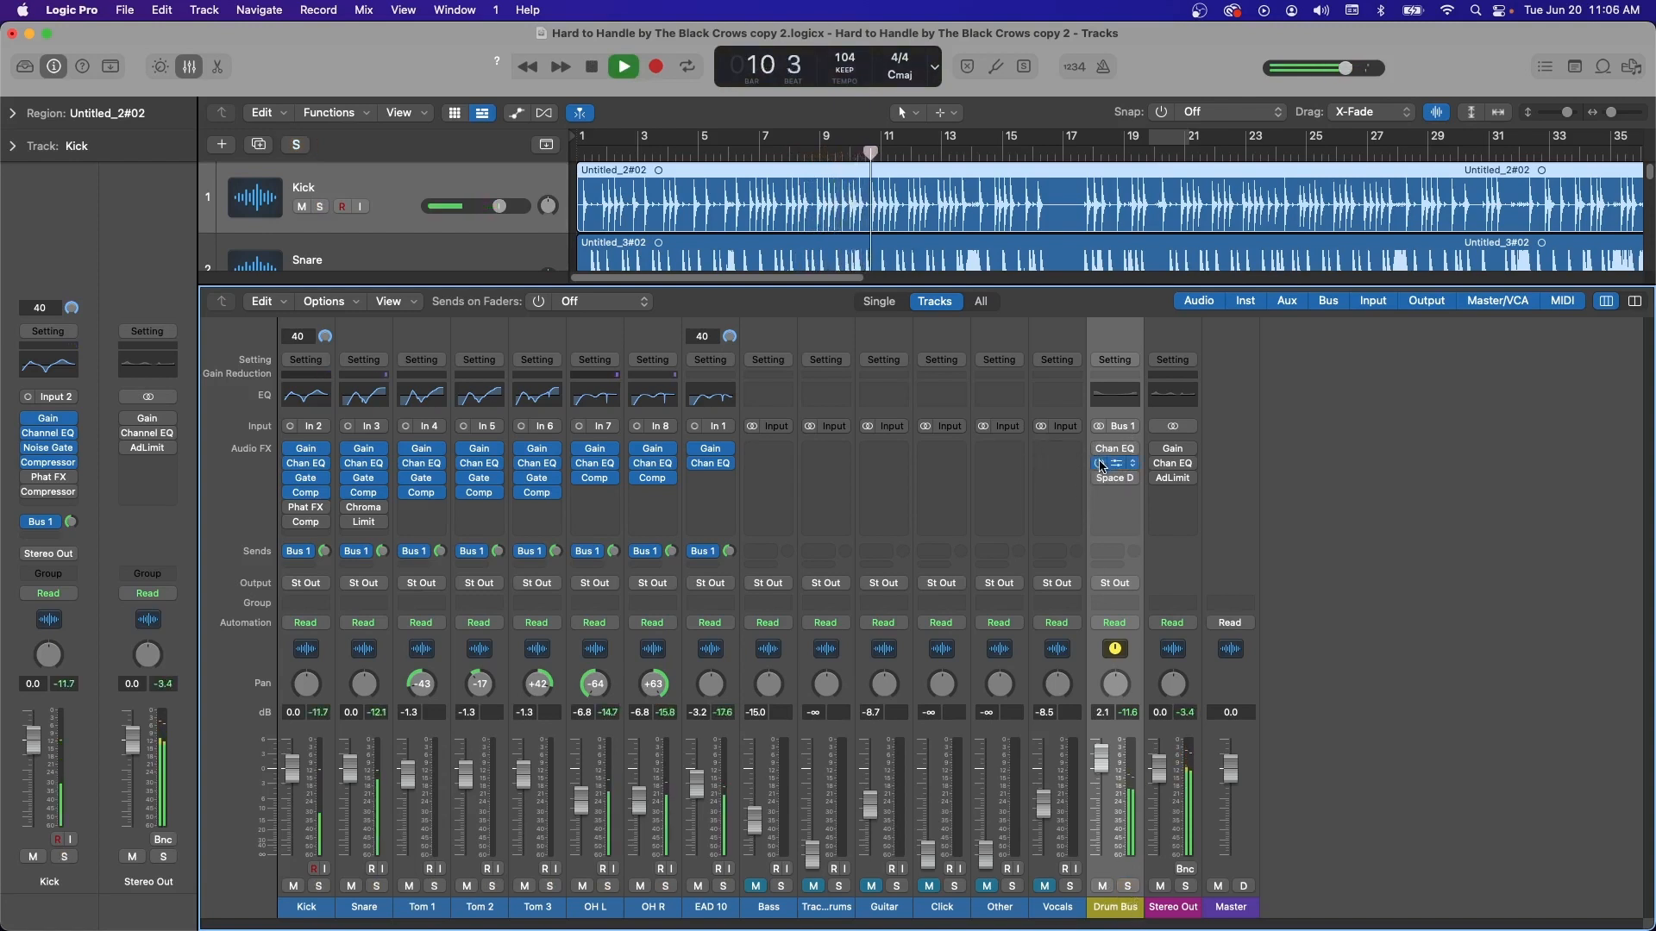
pyautogui.press('space')
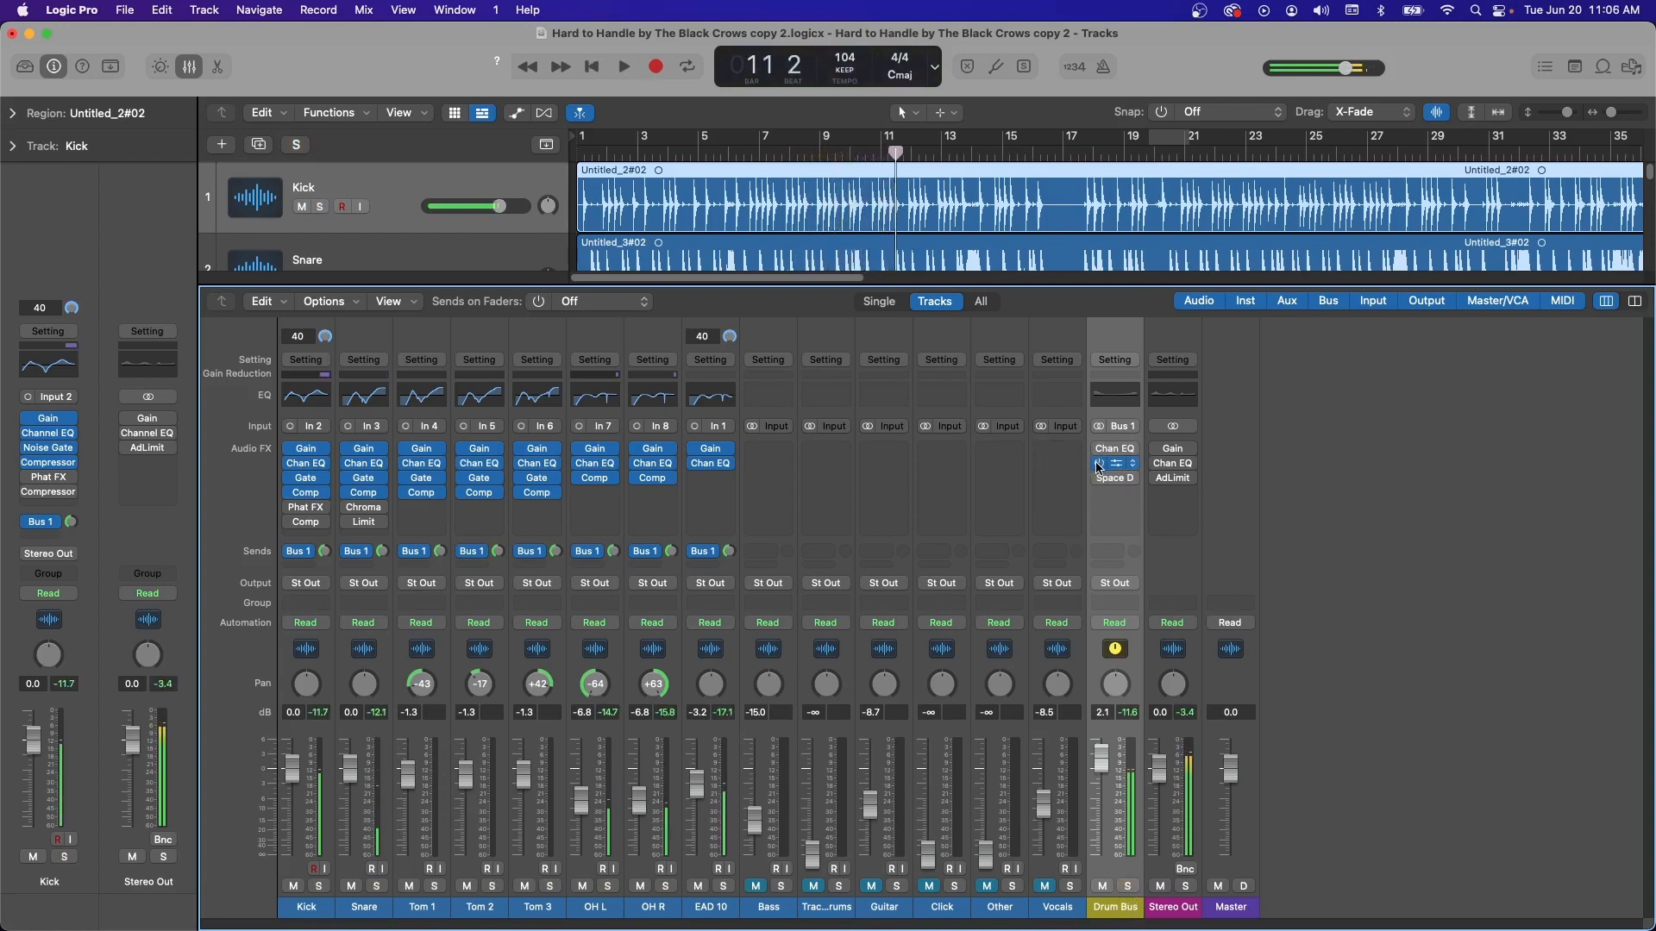
pyautogui.moveTo(1100, 466)
pyautogui.mouseDown()
pyautogui.moveTo(1021, 478)
pyautogui.moveTo(1099, 463)
pyautogui.mouseUp()
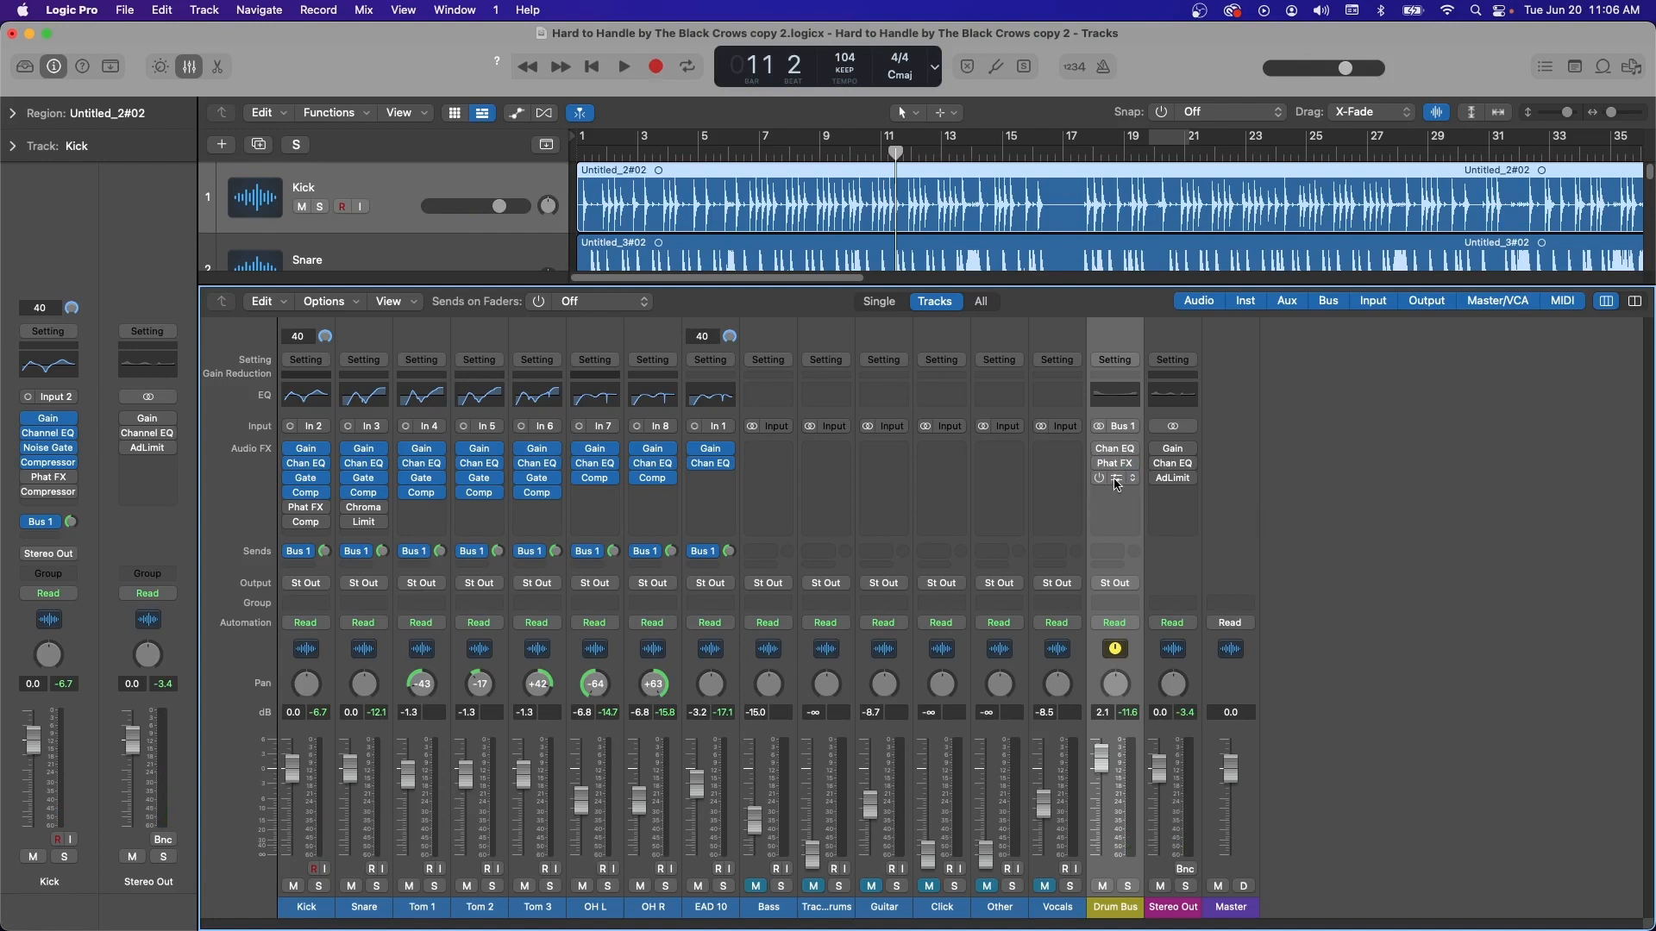
# Switch on the Space Designer reverb on the Drum Bus and audition the drums from bar 9
pyautogui.click(1116, 480)
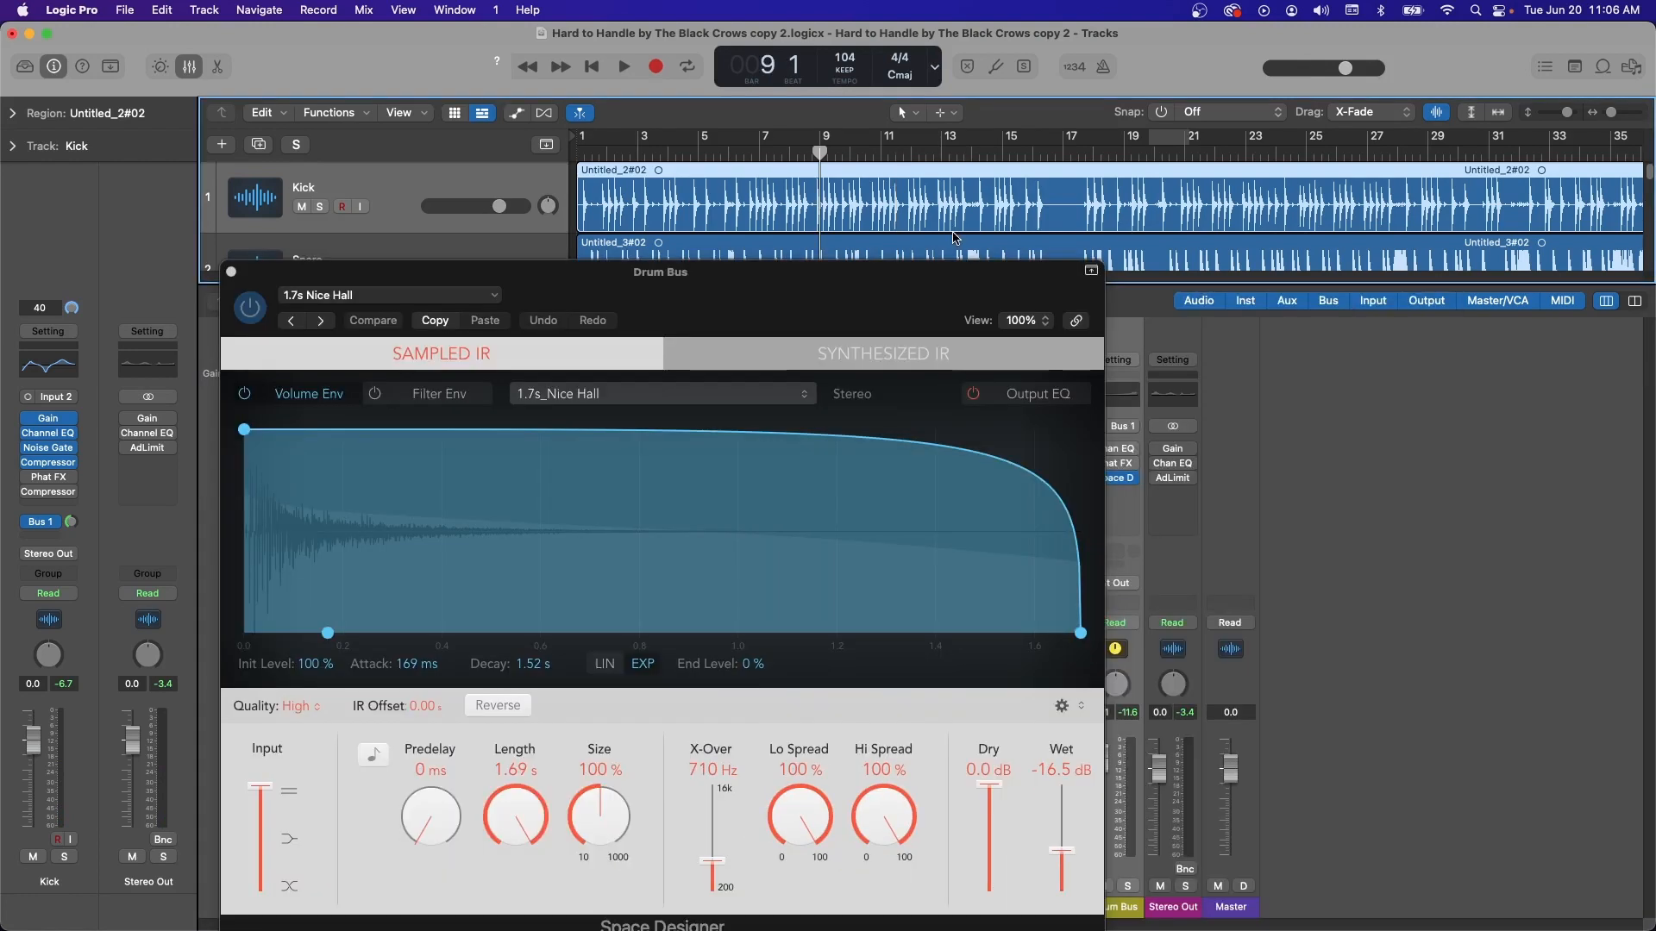
pyautogui.press('space')
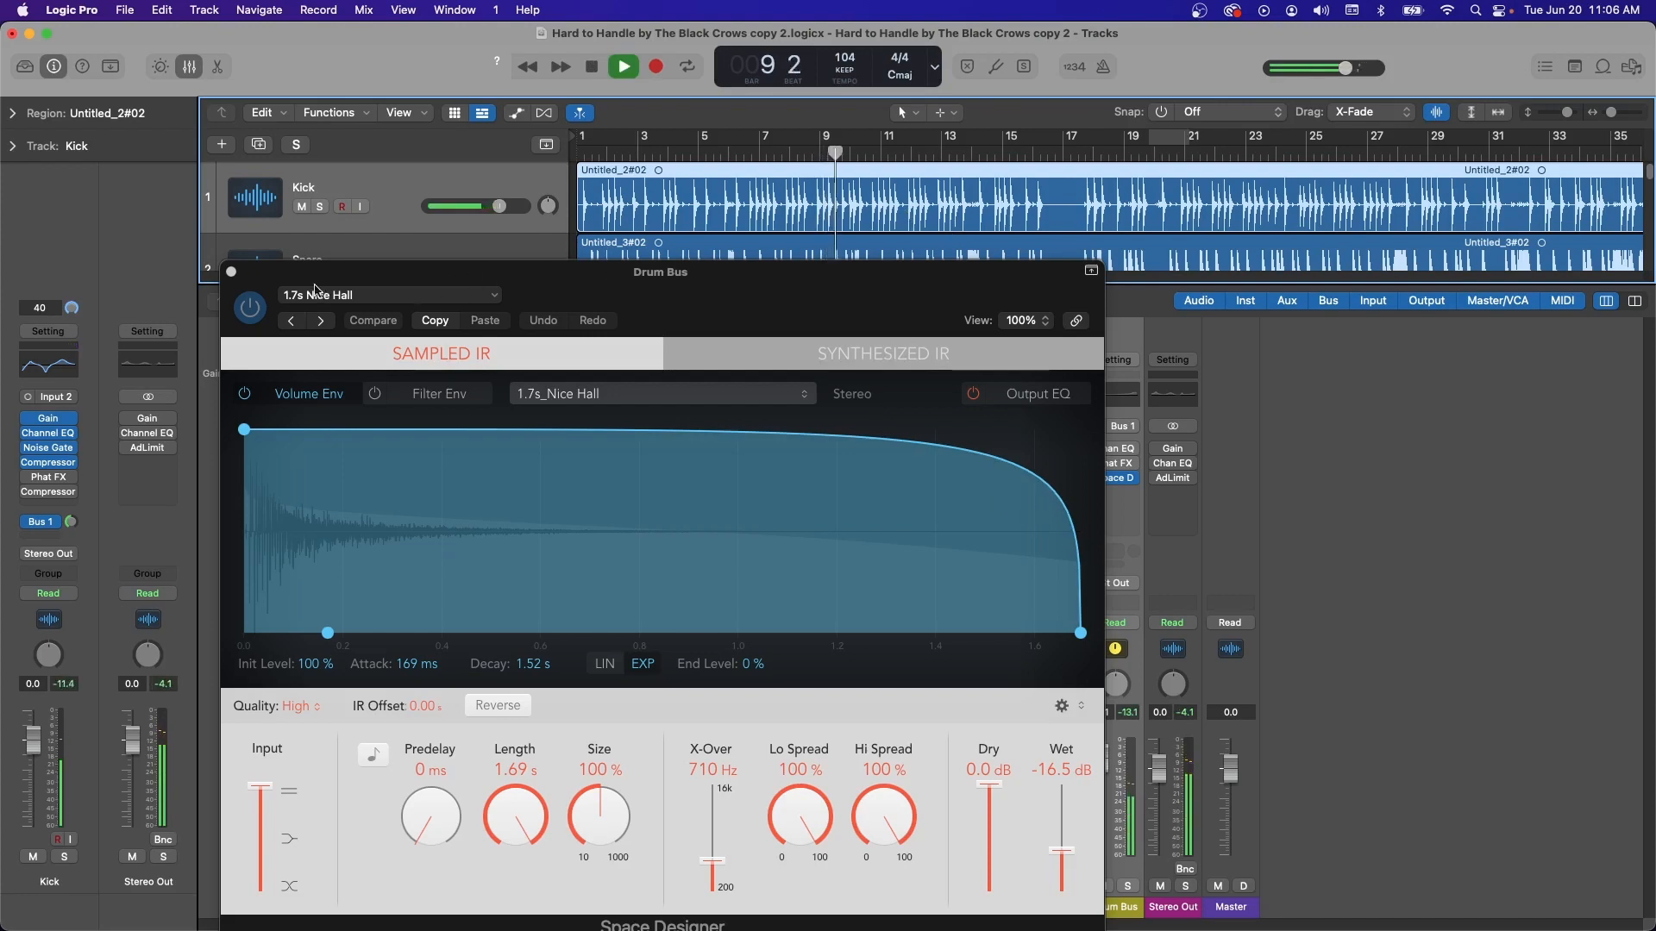
pyautogui.click(232, 273)
pyautogui.press('space')
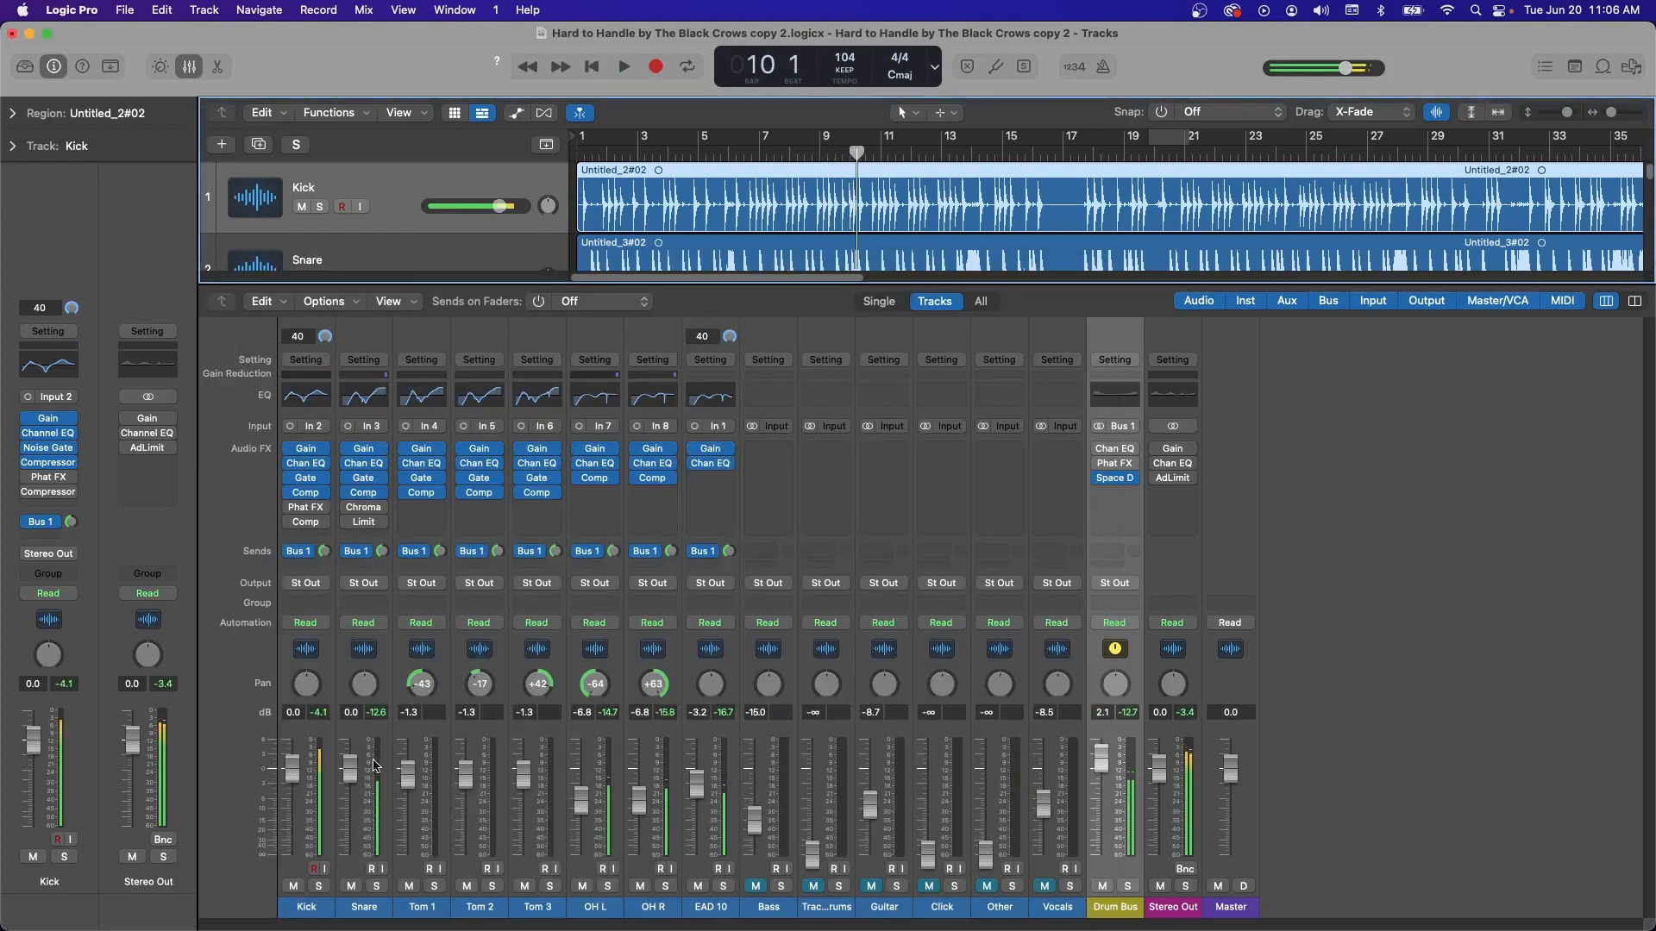
# Route the outputs of all channels from Kick through EAD 10 to Bus 1 (Drum Bus)
pyautogui.click(306, 662)
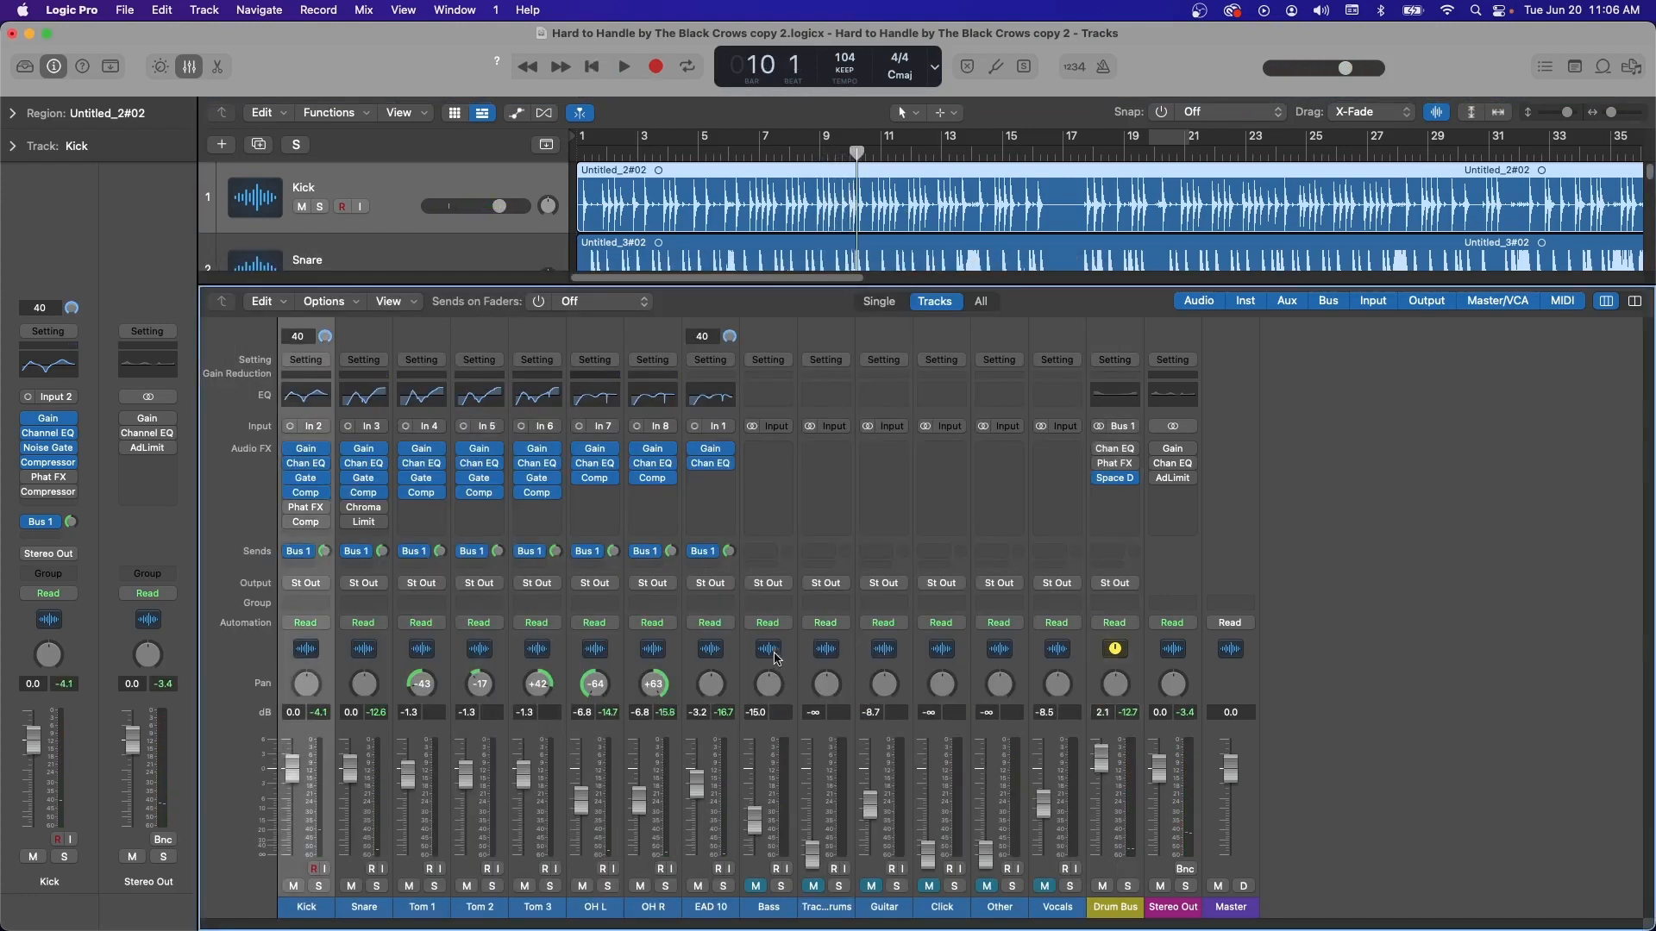
pyautogui.keyDown('shift'); pyautogui.click(718, 655); pyautogui.keyUp('shift')
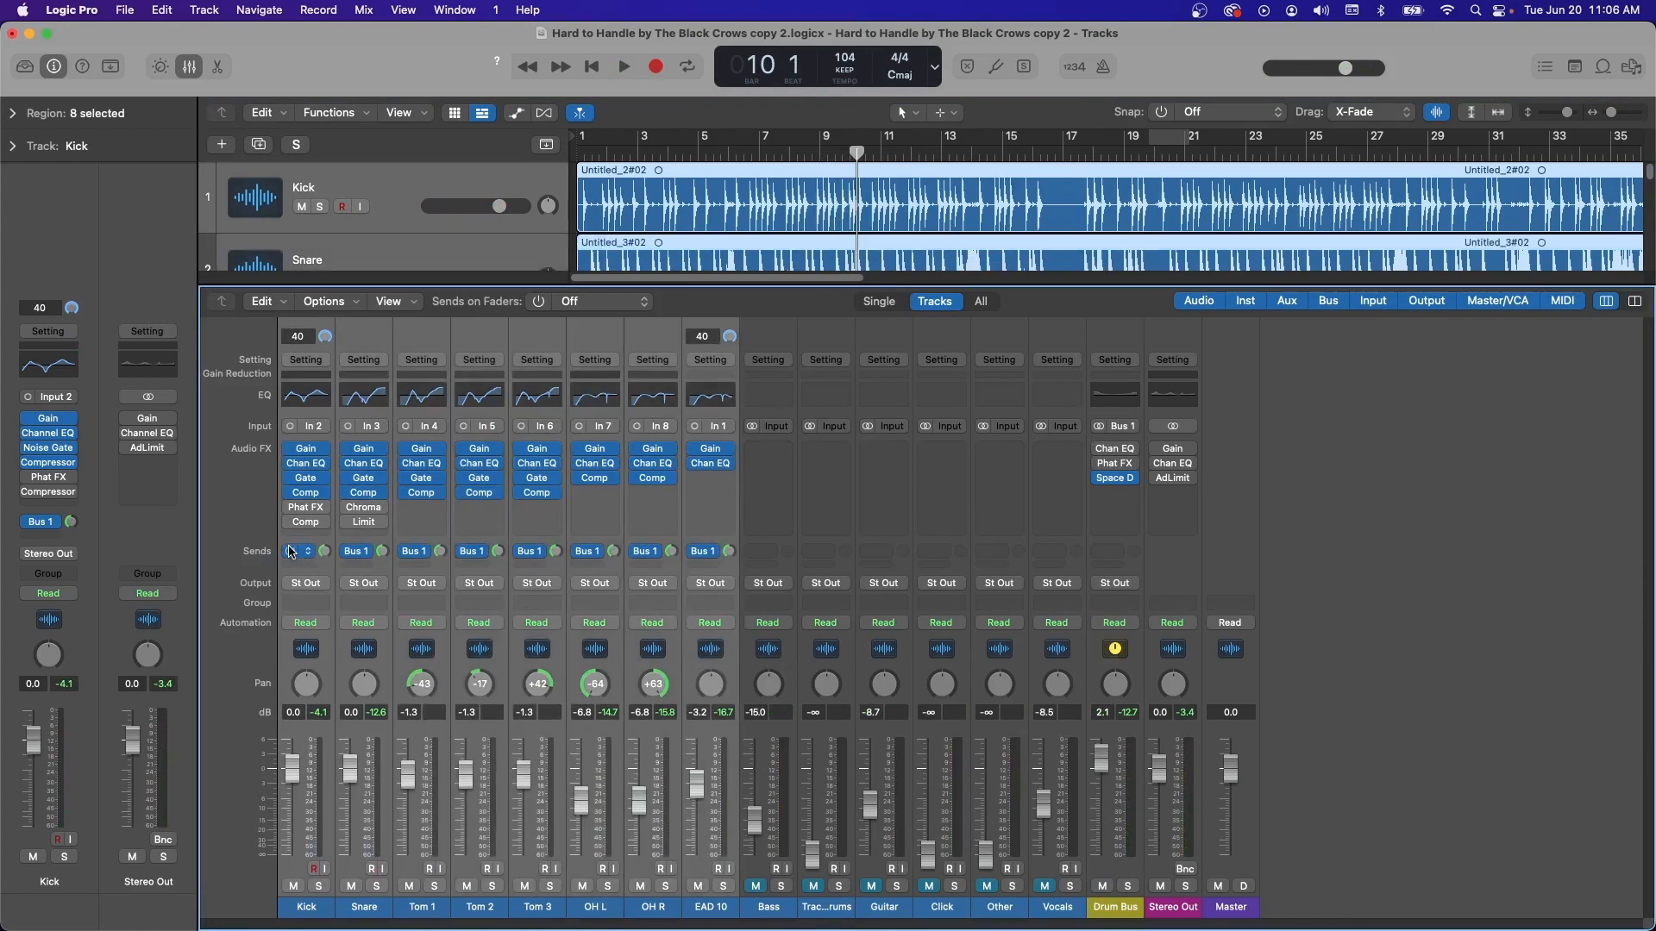
pyautogui.click(306, 583)
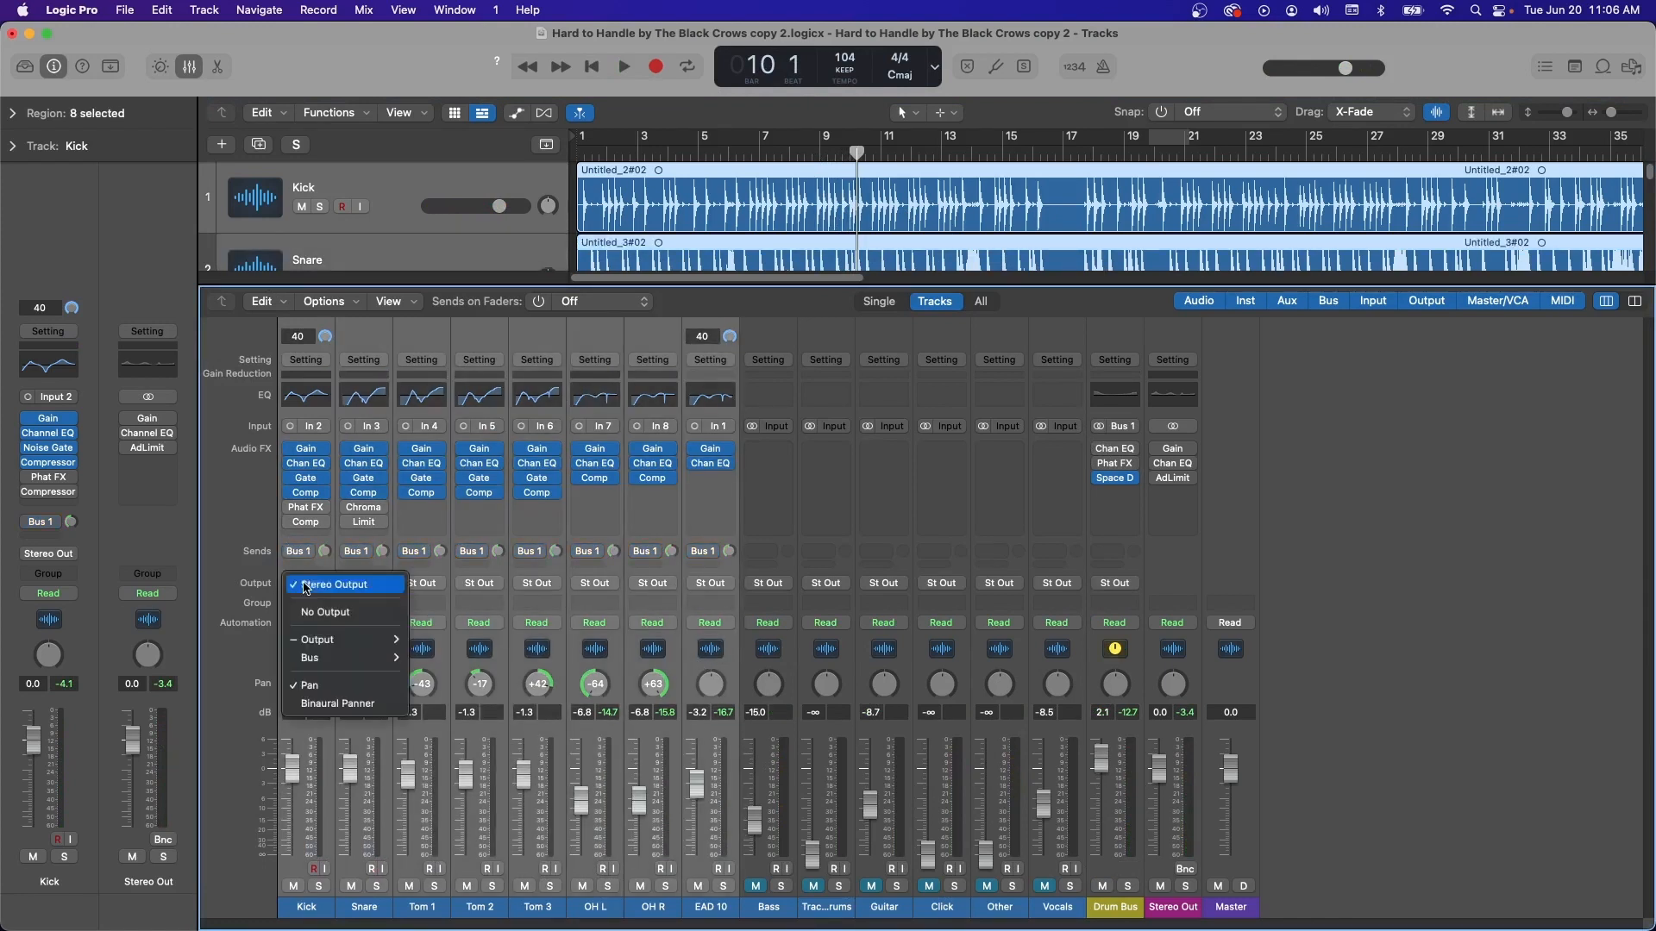
pyautogui.moveTo(345, 658)
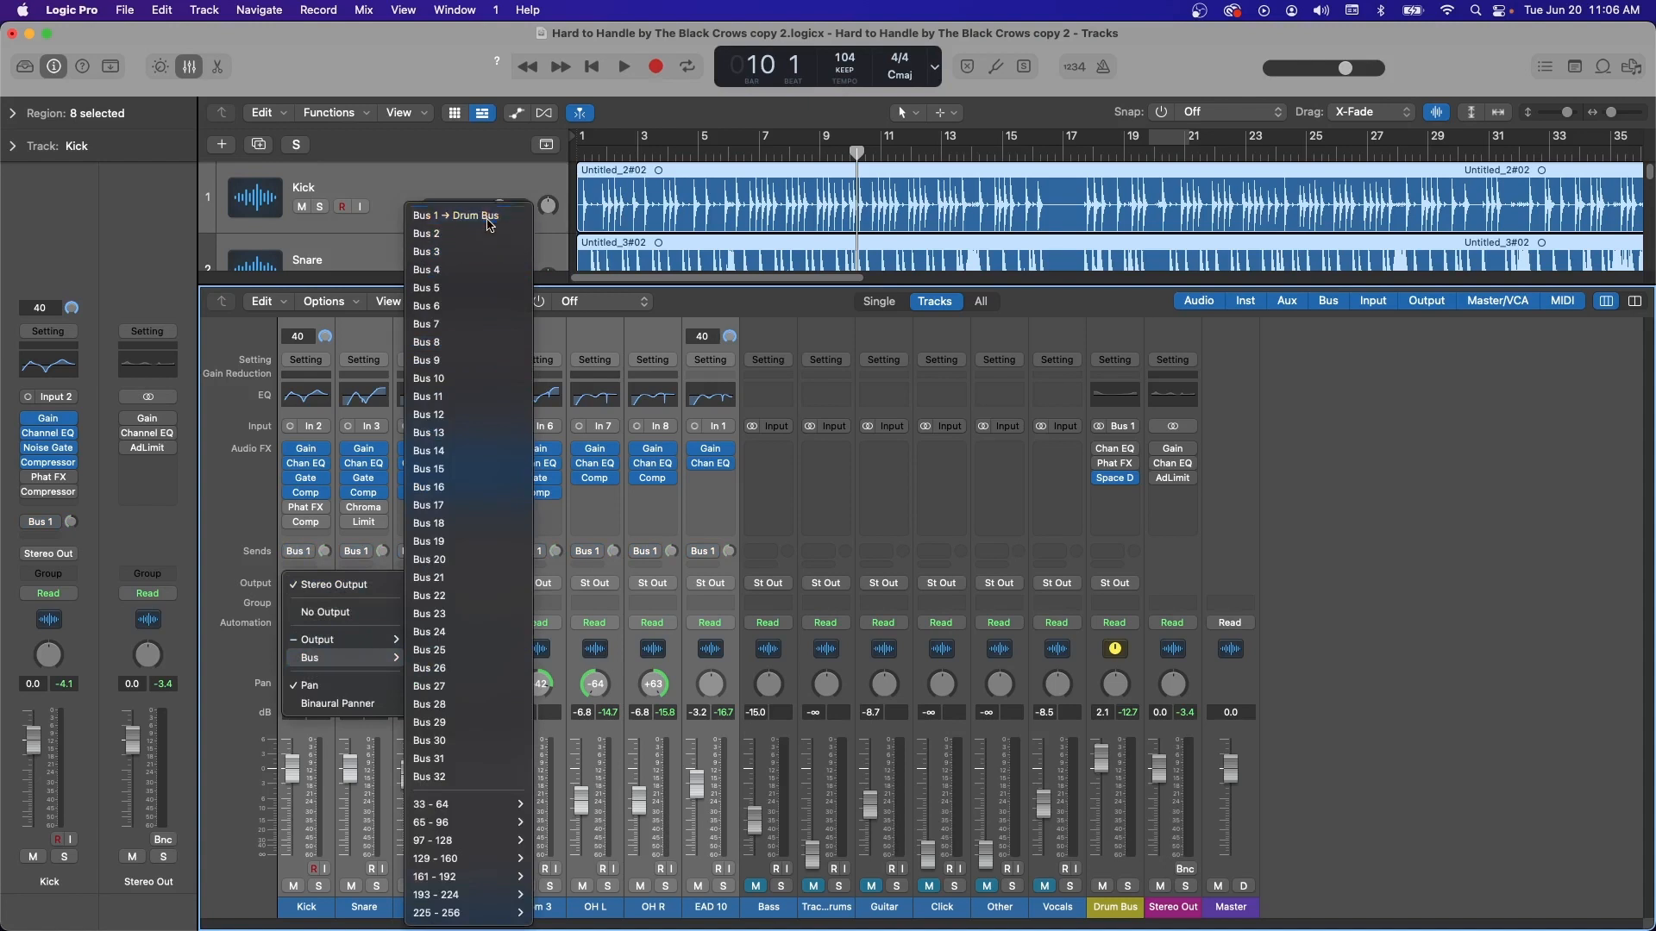
pyautogui.click(455, 215)
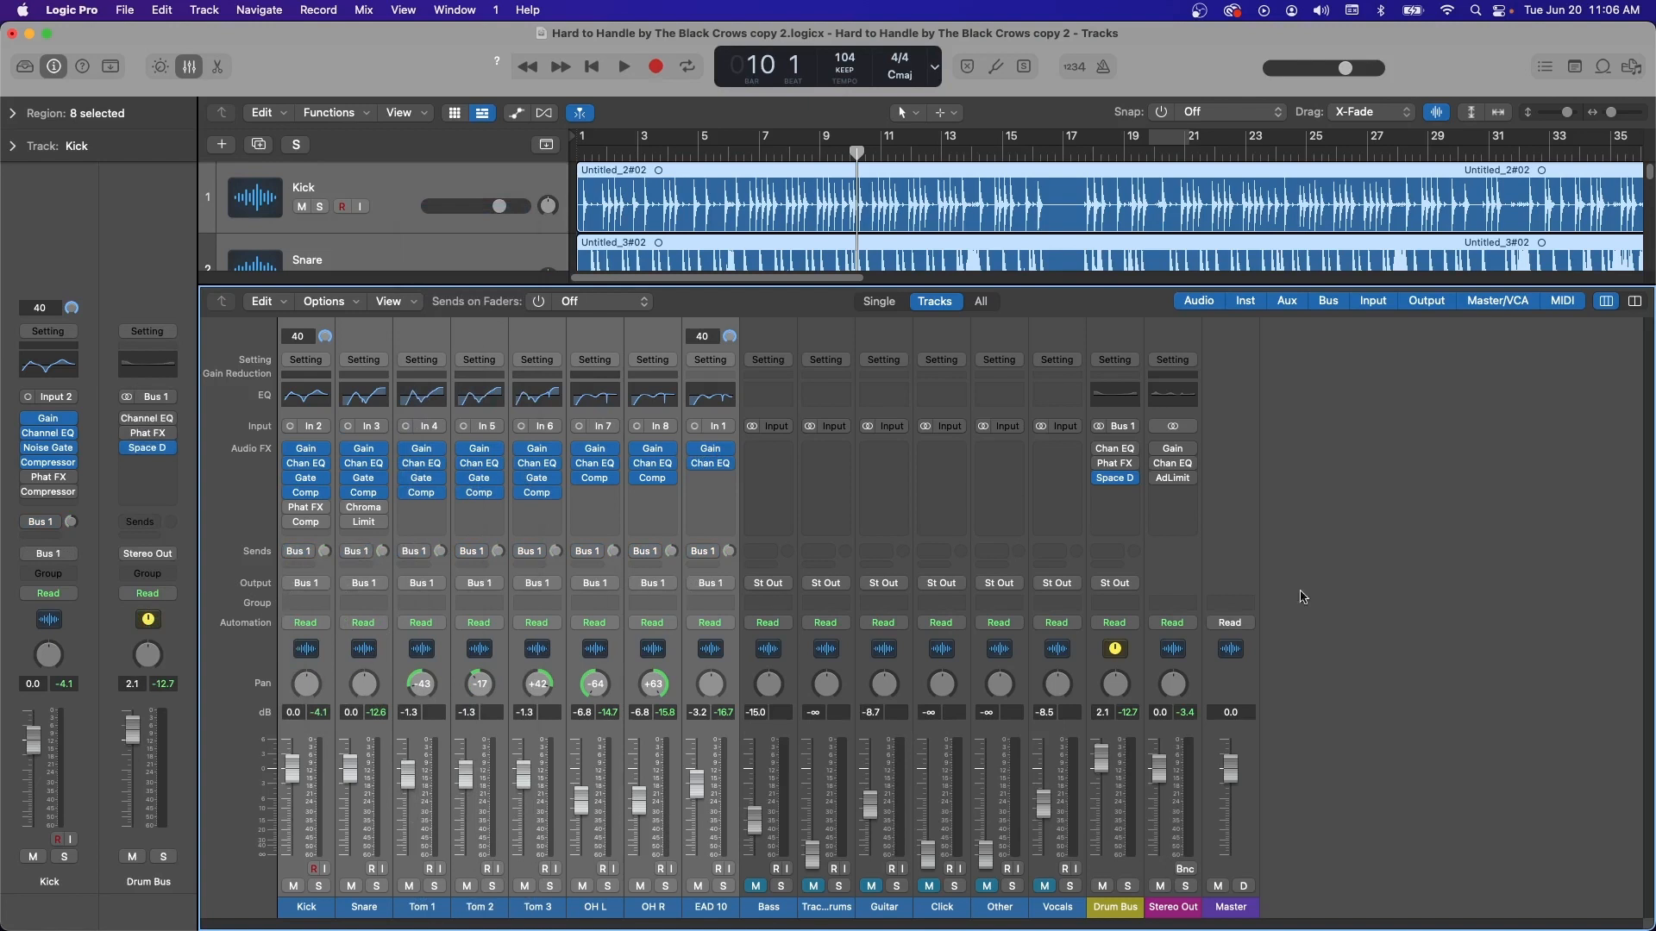
# Change the sends of all channels from Kick through EAD 10 to Bus 2 and switch them on
pyautogui.click(1106, 635)
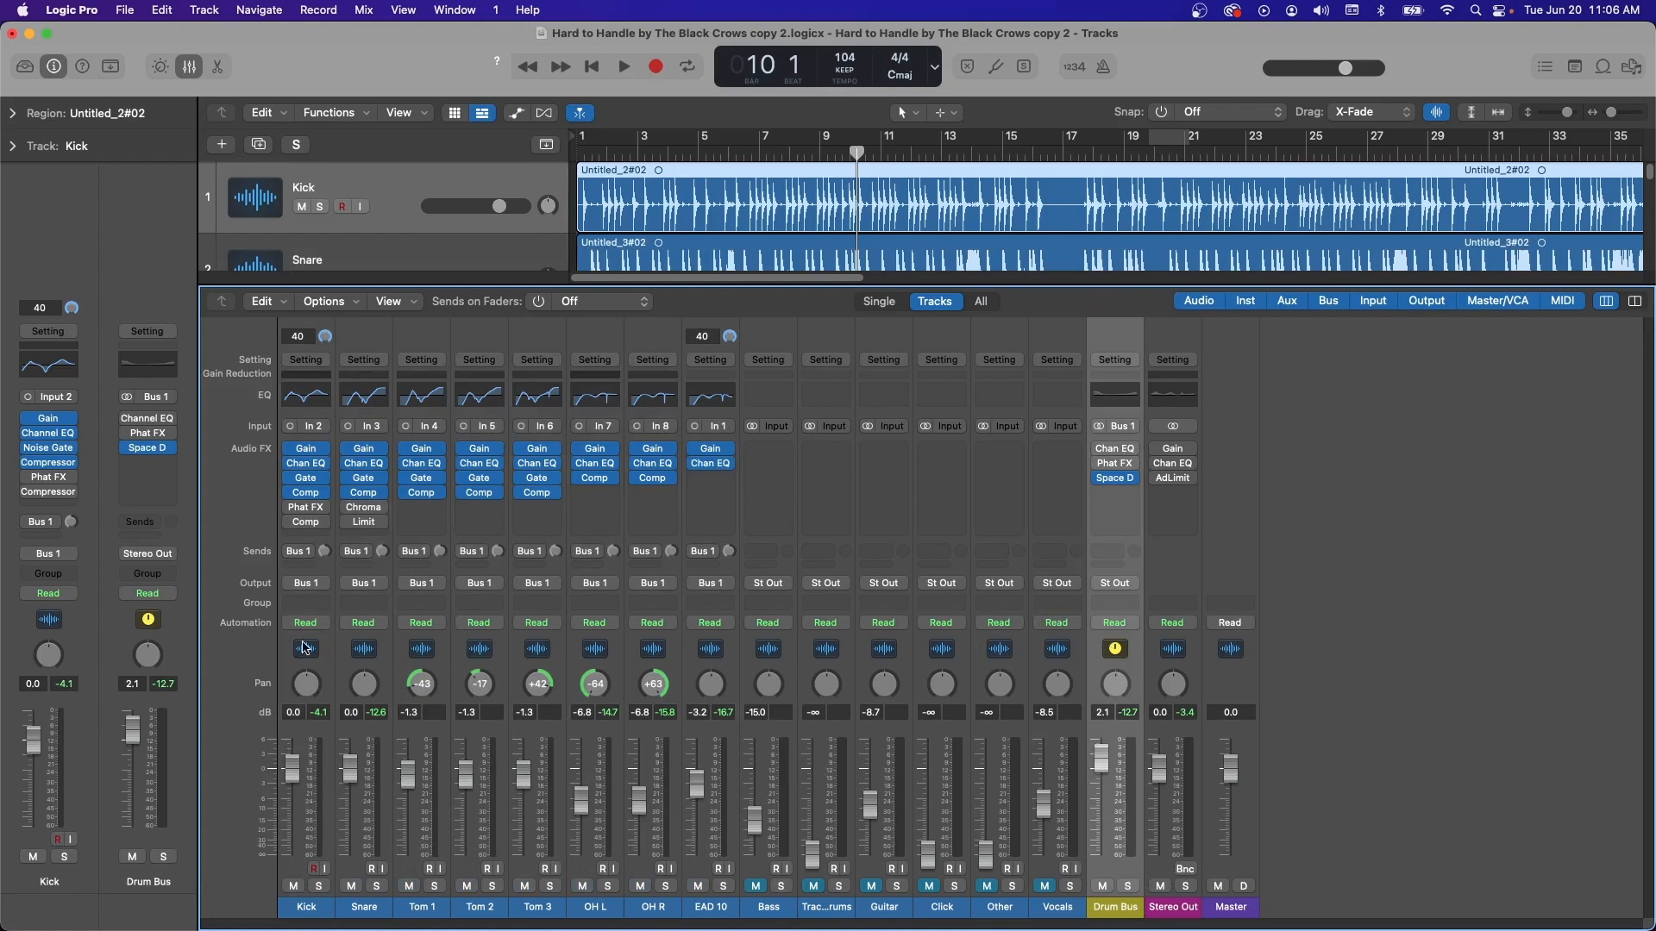
pyautogui.click(304, 648)
pyautogui.keyDown('shift'); pyautogui.click(710, 647); pyautogui.keyUp('shift')
pyautogui.click(298, 552)
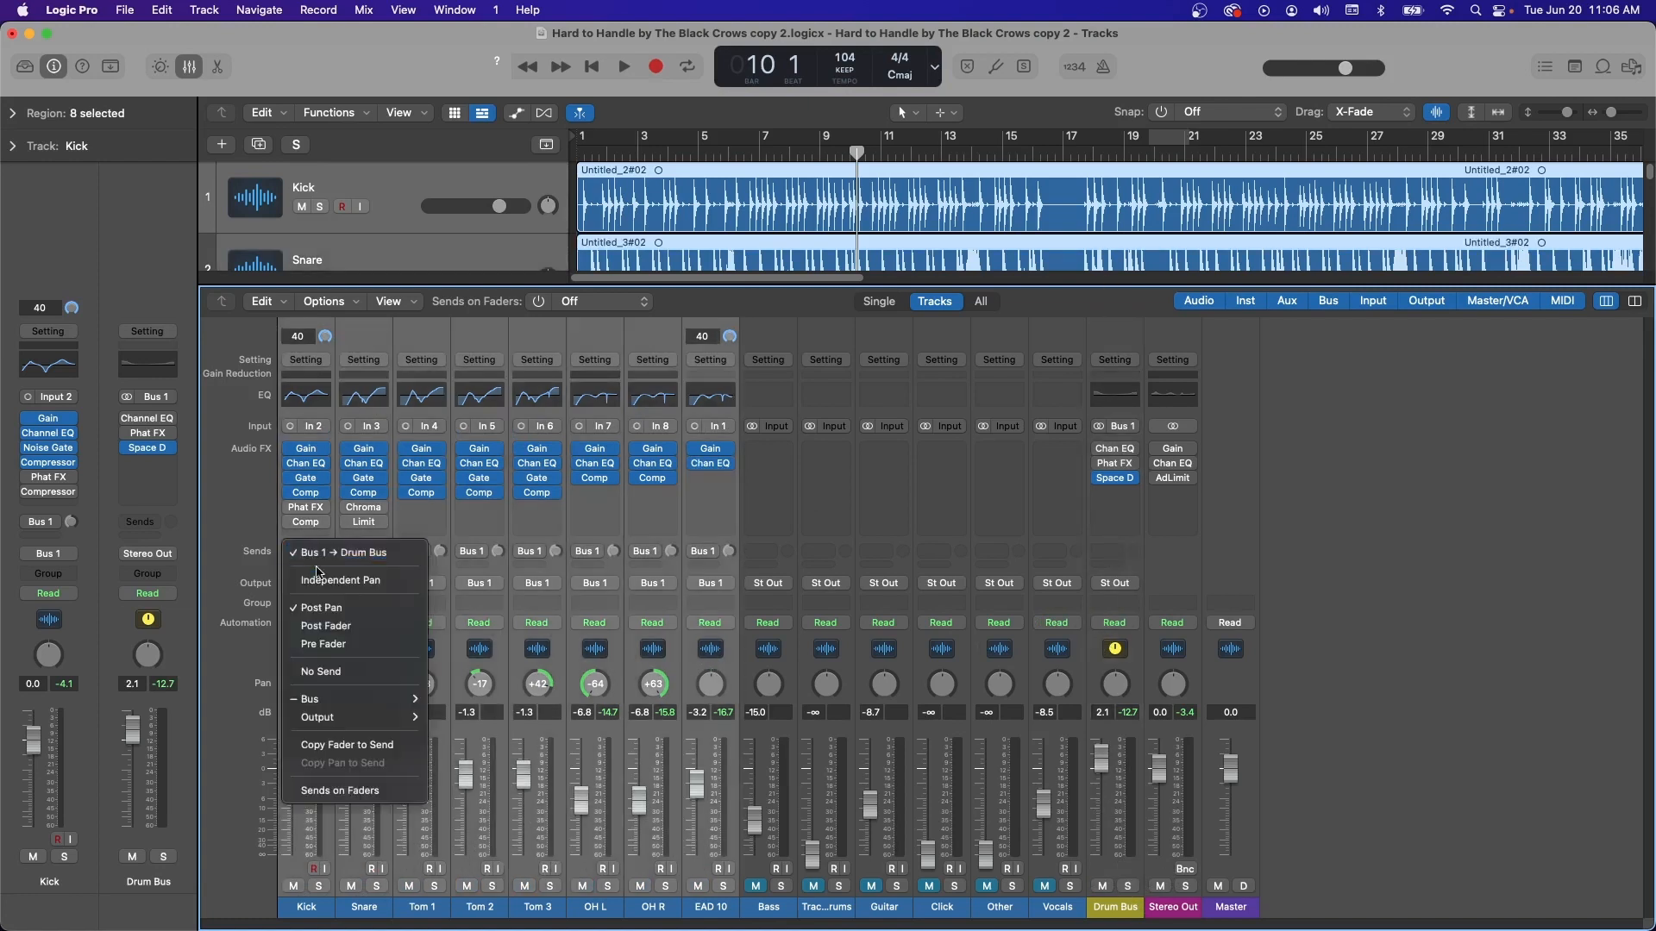
pyautogui.moveTo(366, 698)
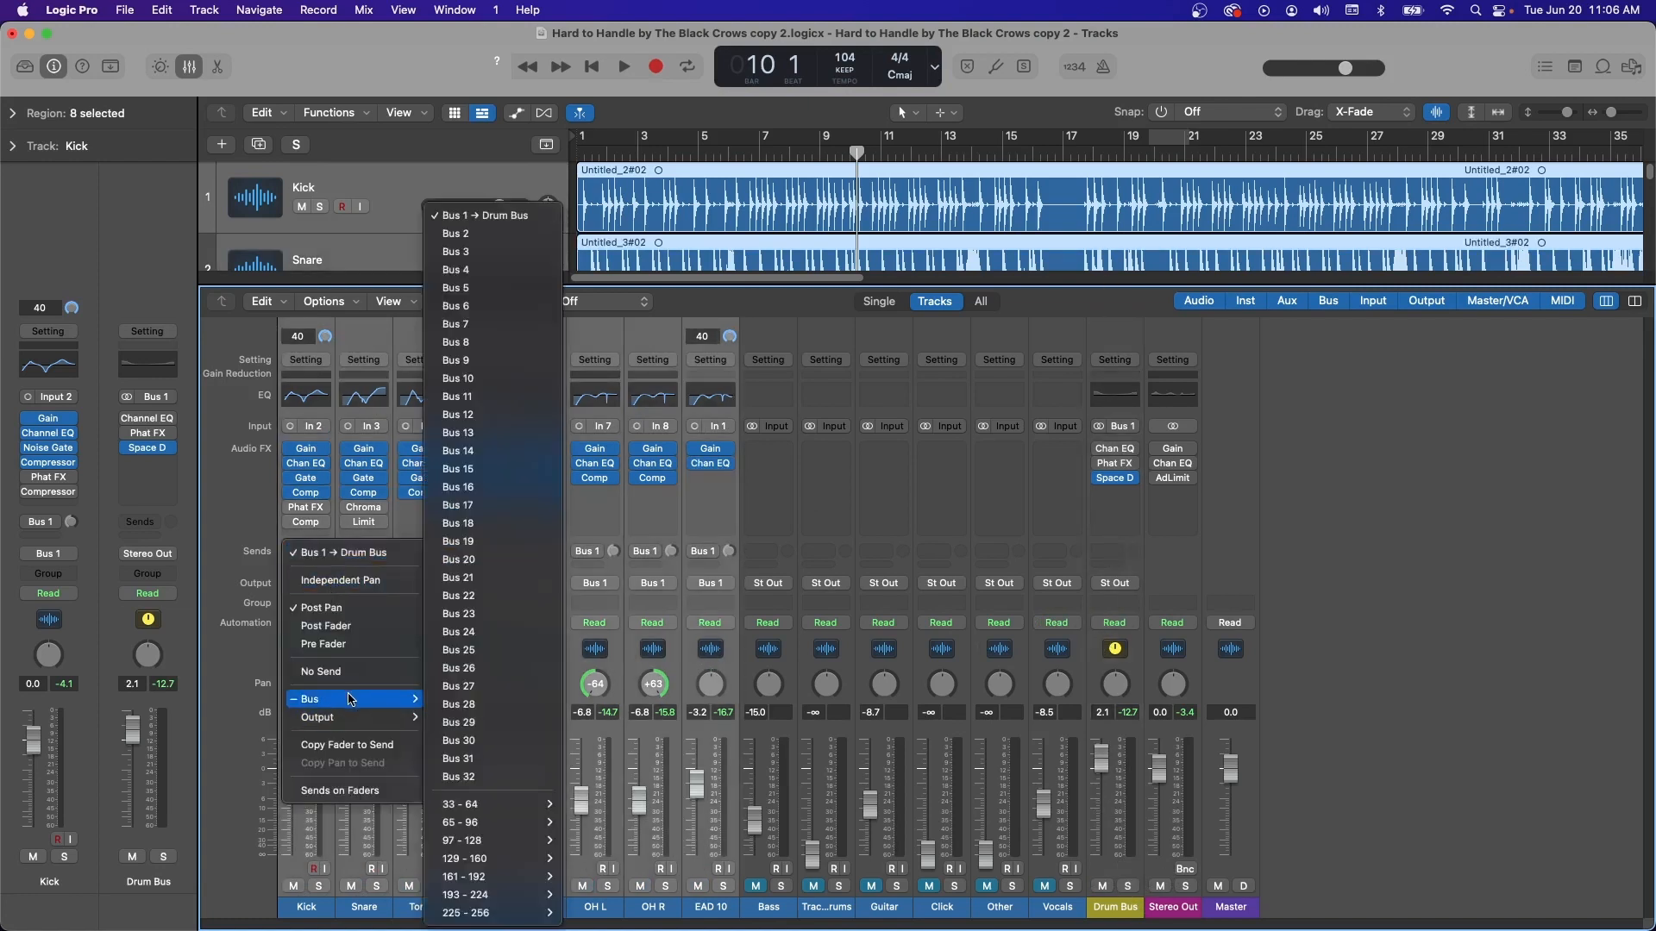
pyautogui.click(483, 243)
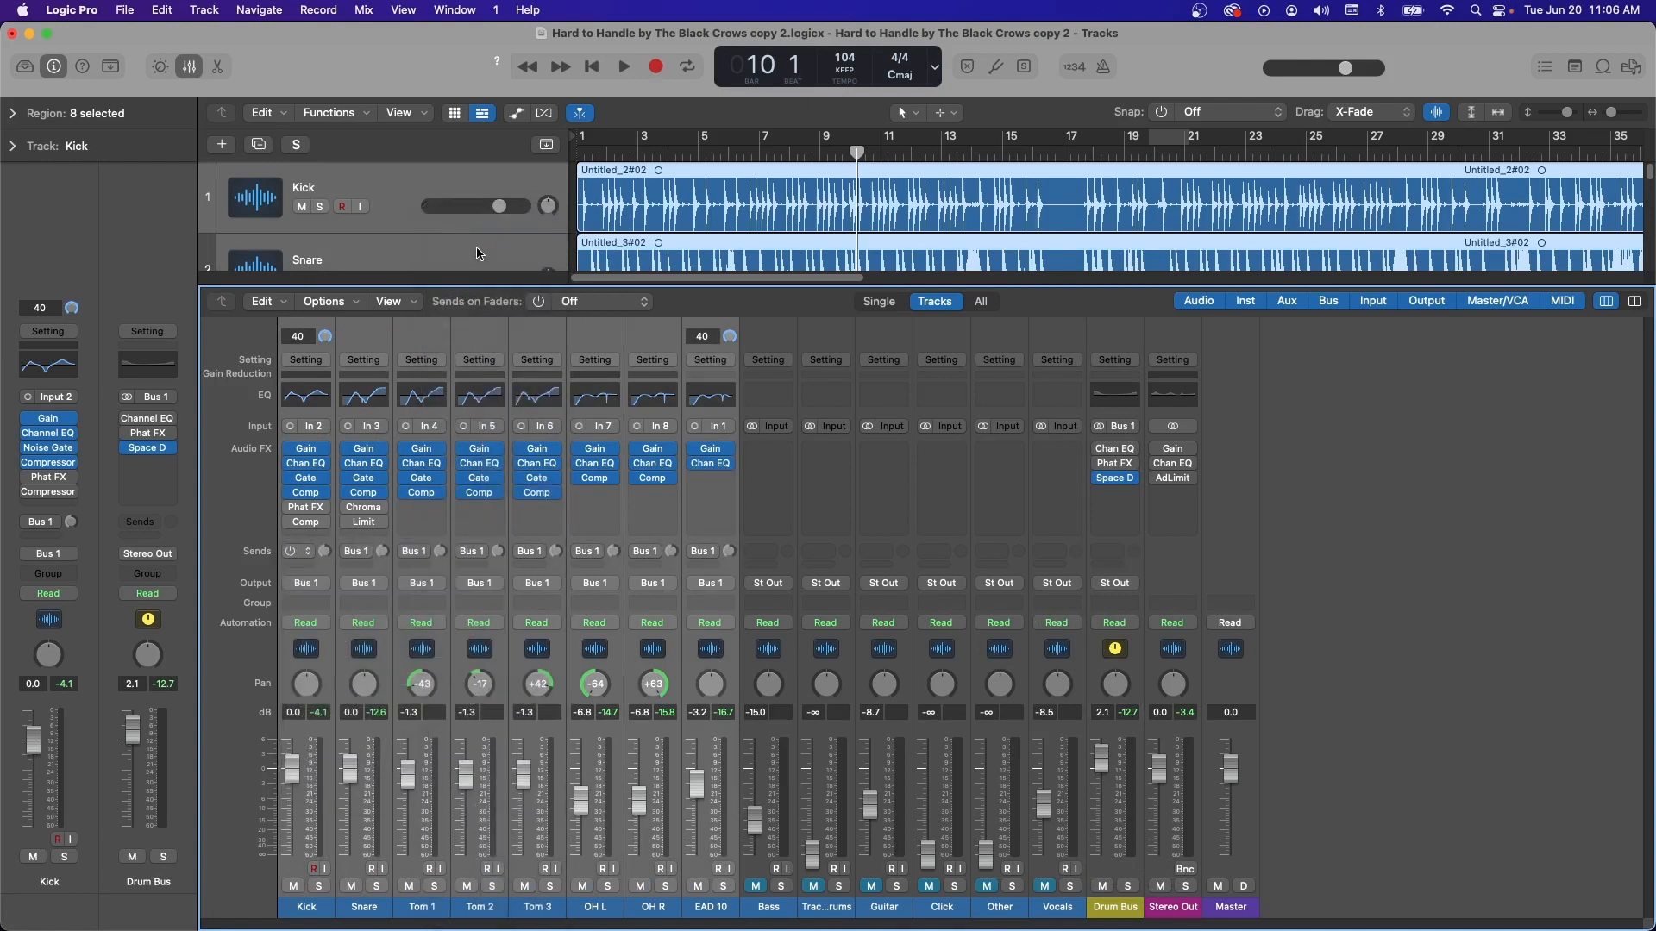
pyautogui.click(287, 553)
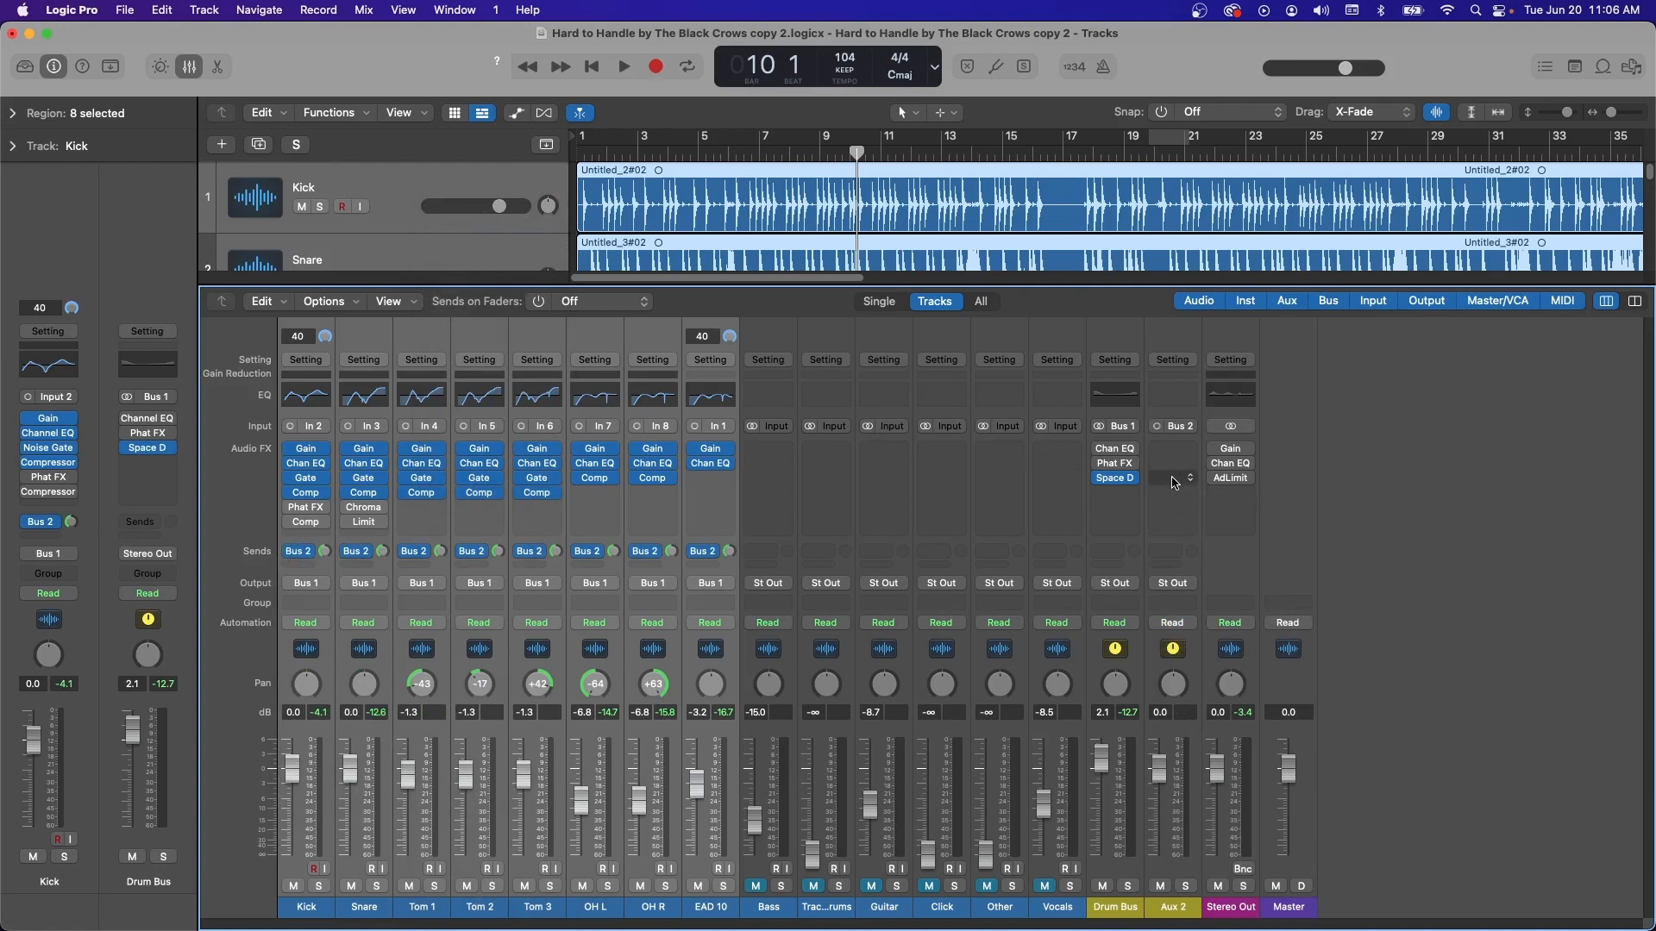
# Rename the Aux 2 channel as Drum Verb and move the Space Designer plug-in from the Drum Bus onto it
pyautogui.click(1163, 912)
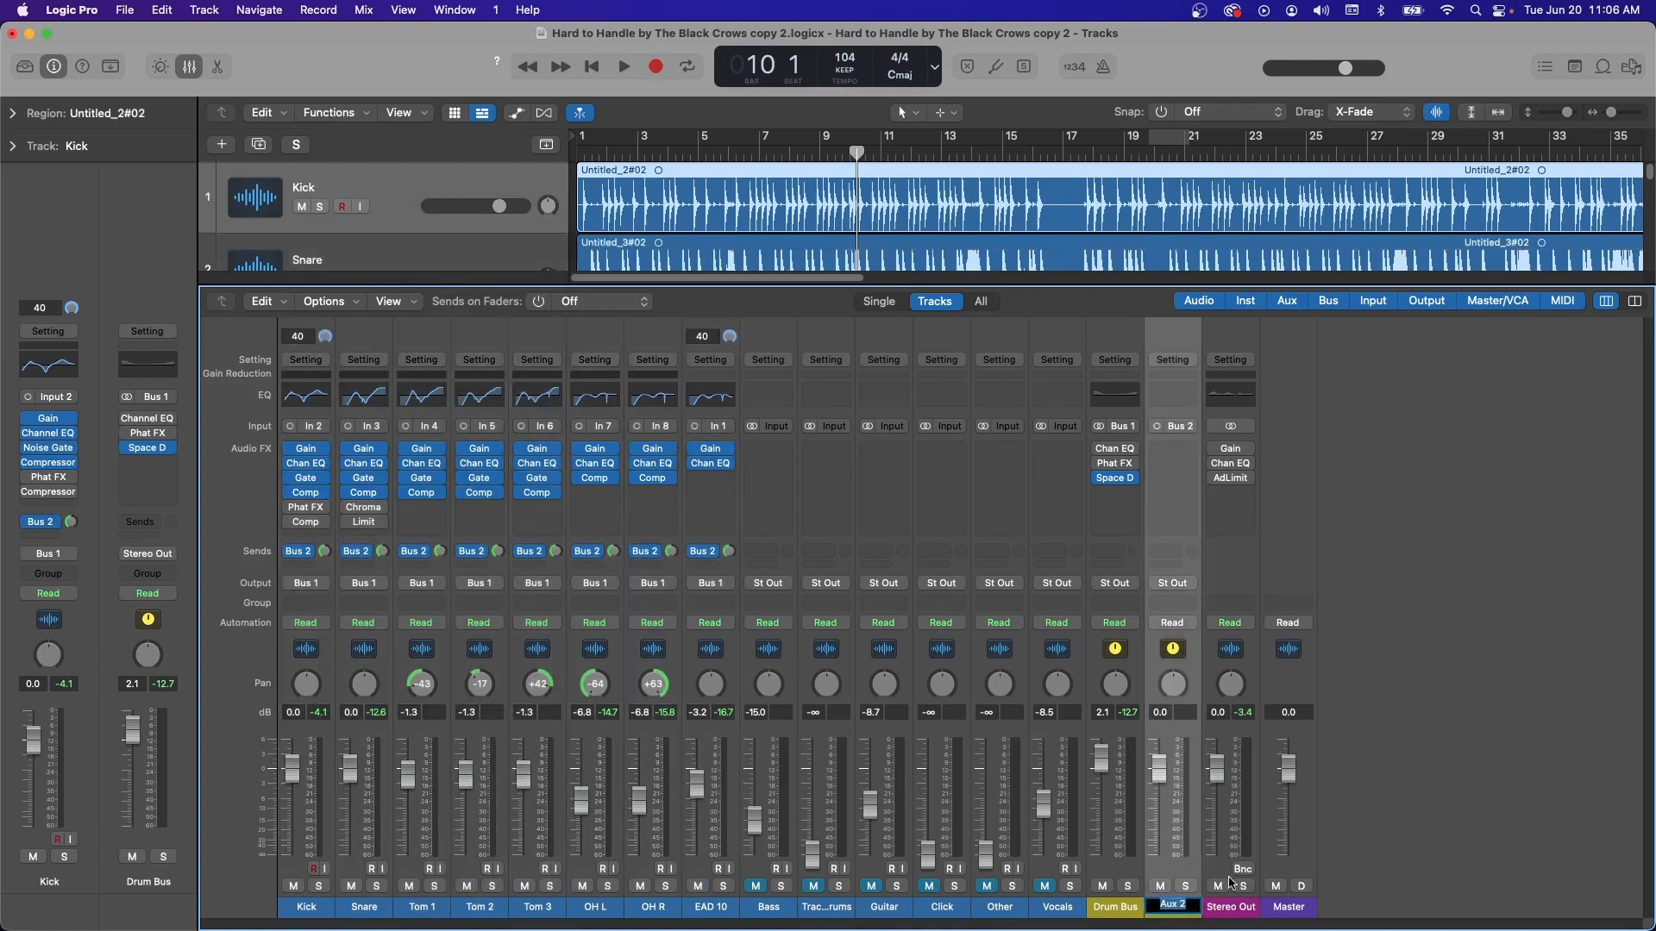
pyautogui.write('Drum Re')
pyautogui.press('BackSpace')
pyautogui.write('erb')
pyautogui.press('Return')
pyautogui.moveTo(1126, 479)
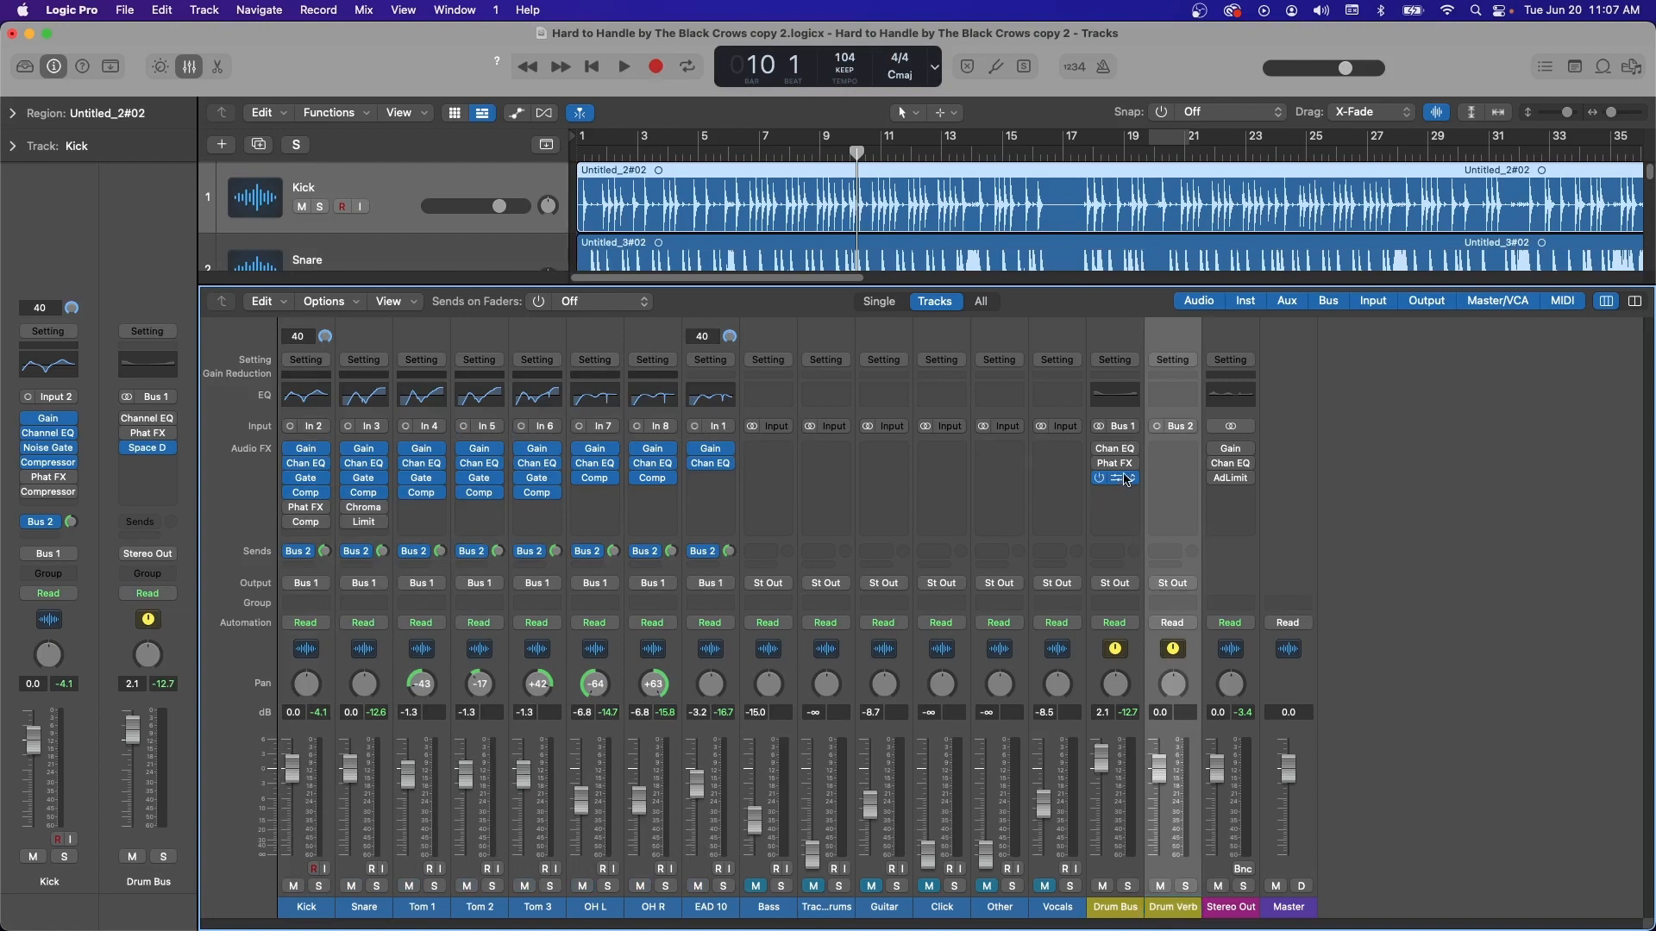
pyautogui.moveTo(1120, 486); pyautogui.dragTo(1173, 483)
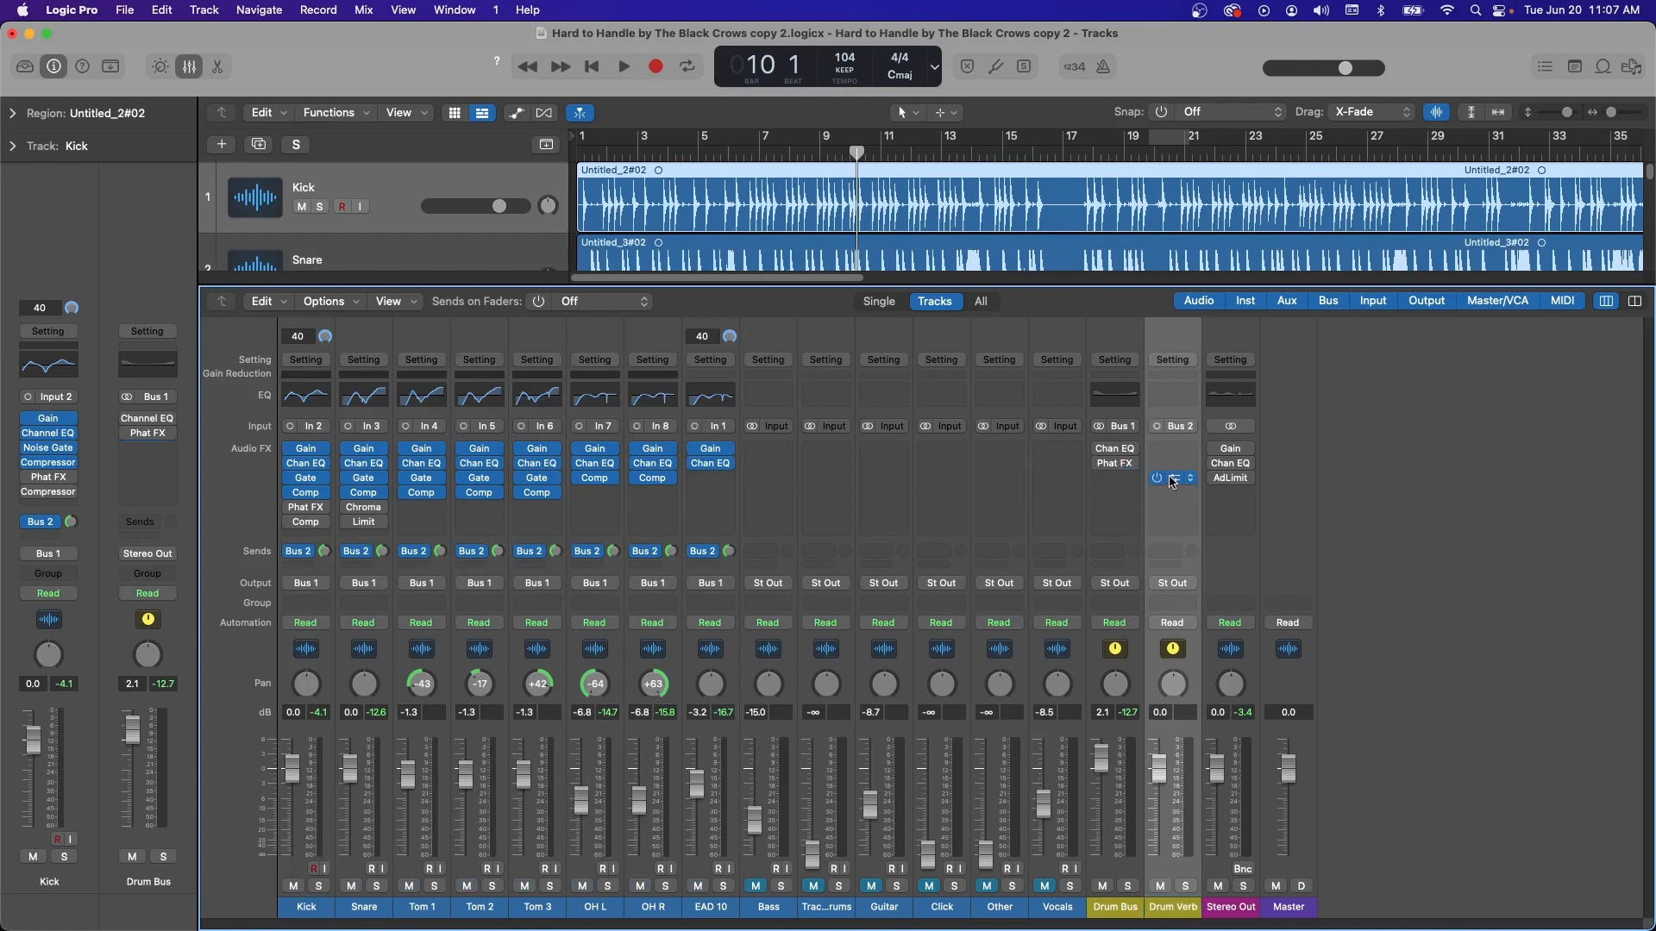
# Mute the dry signal and set the wet level to -10.0 dB in Drum Verb's Space Designer
pyautogui.click(1172, 478)
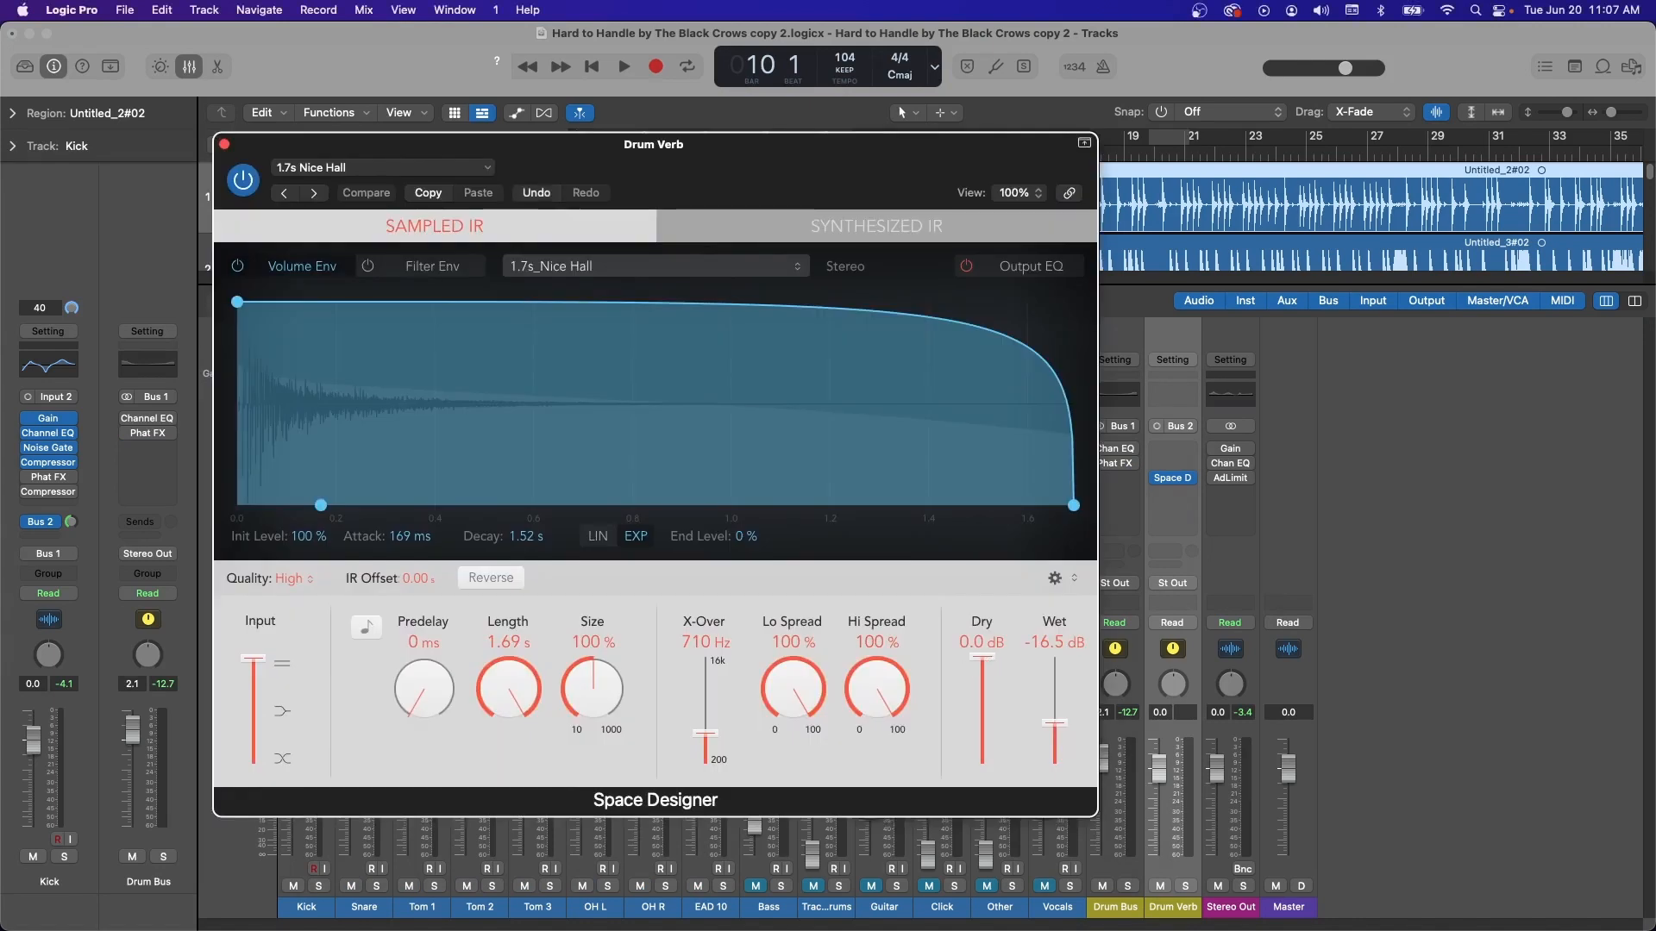
pyautogui.moveTo(988, 658); pyautogui.dragTo(987, 766)
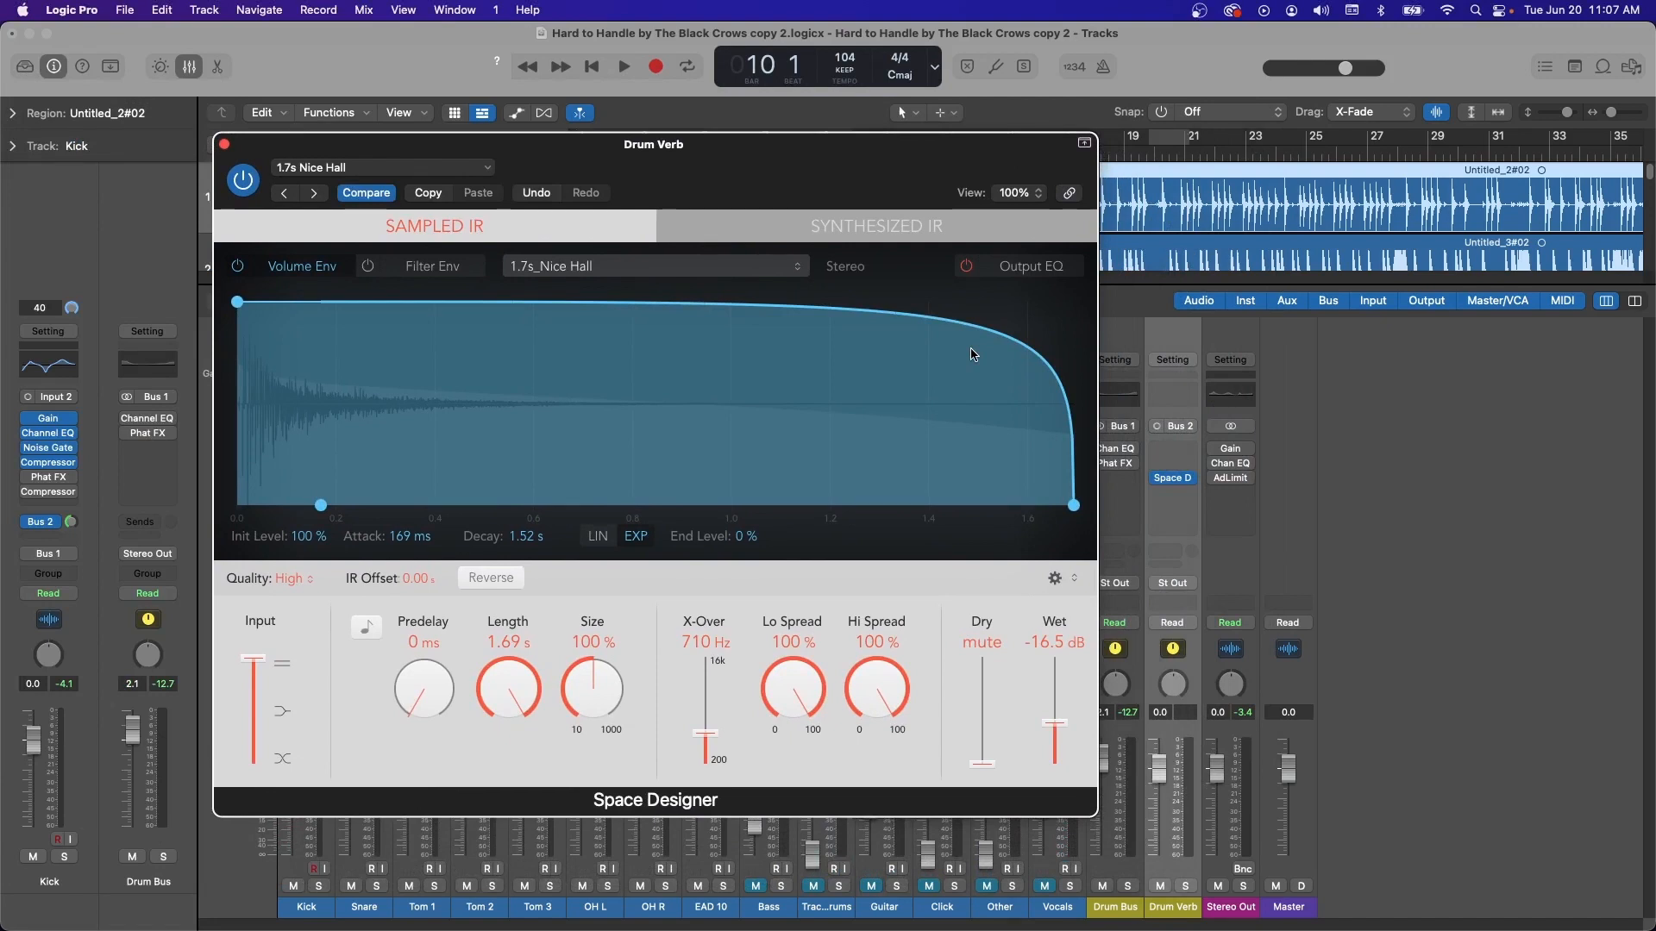
pyautogui.moveTo(1055, 725)
pyautogui.mouseDown()
pyautogui.moveTo(1058, 695)
pyautogui.moveTo(1058, 712)
pyautogui.mouseUp()
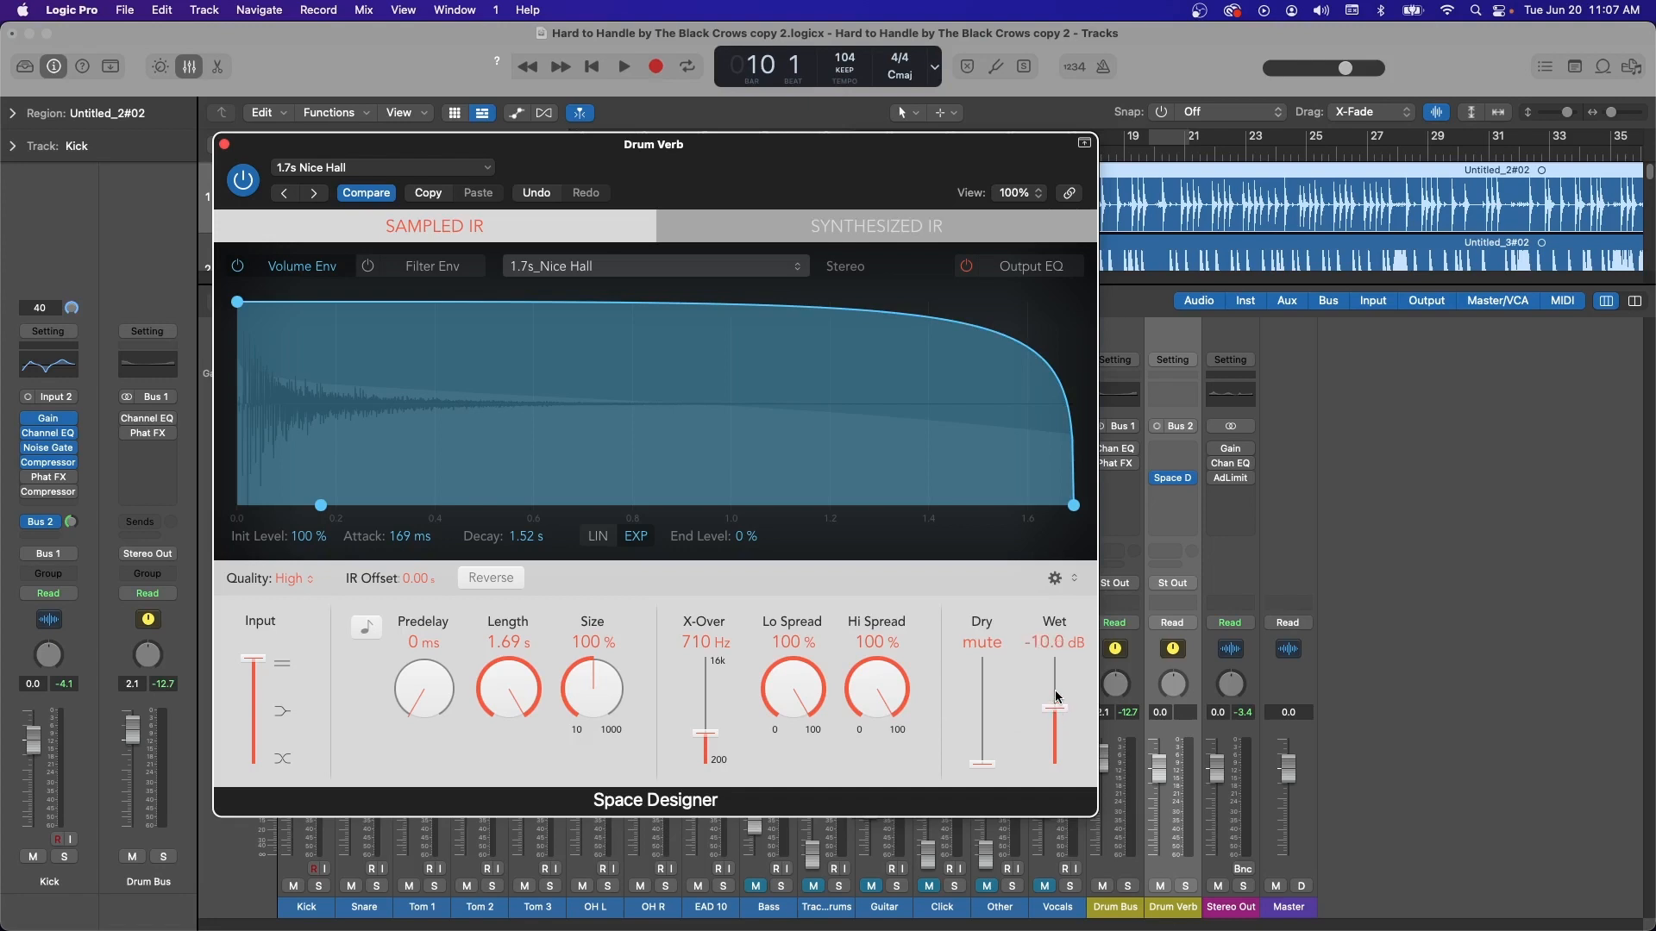
pyautogui.moveTo(510, 171); pyautogui.dragTo(673, 248)
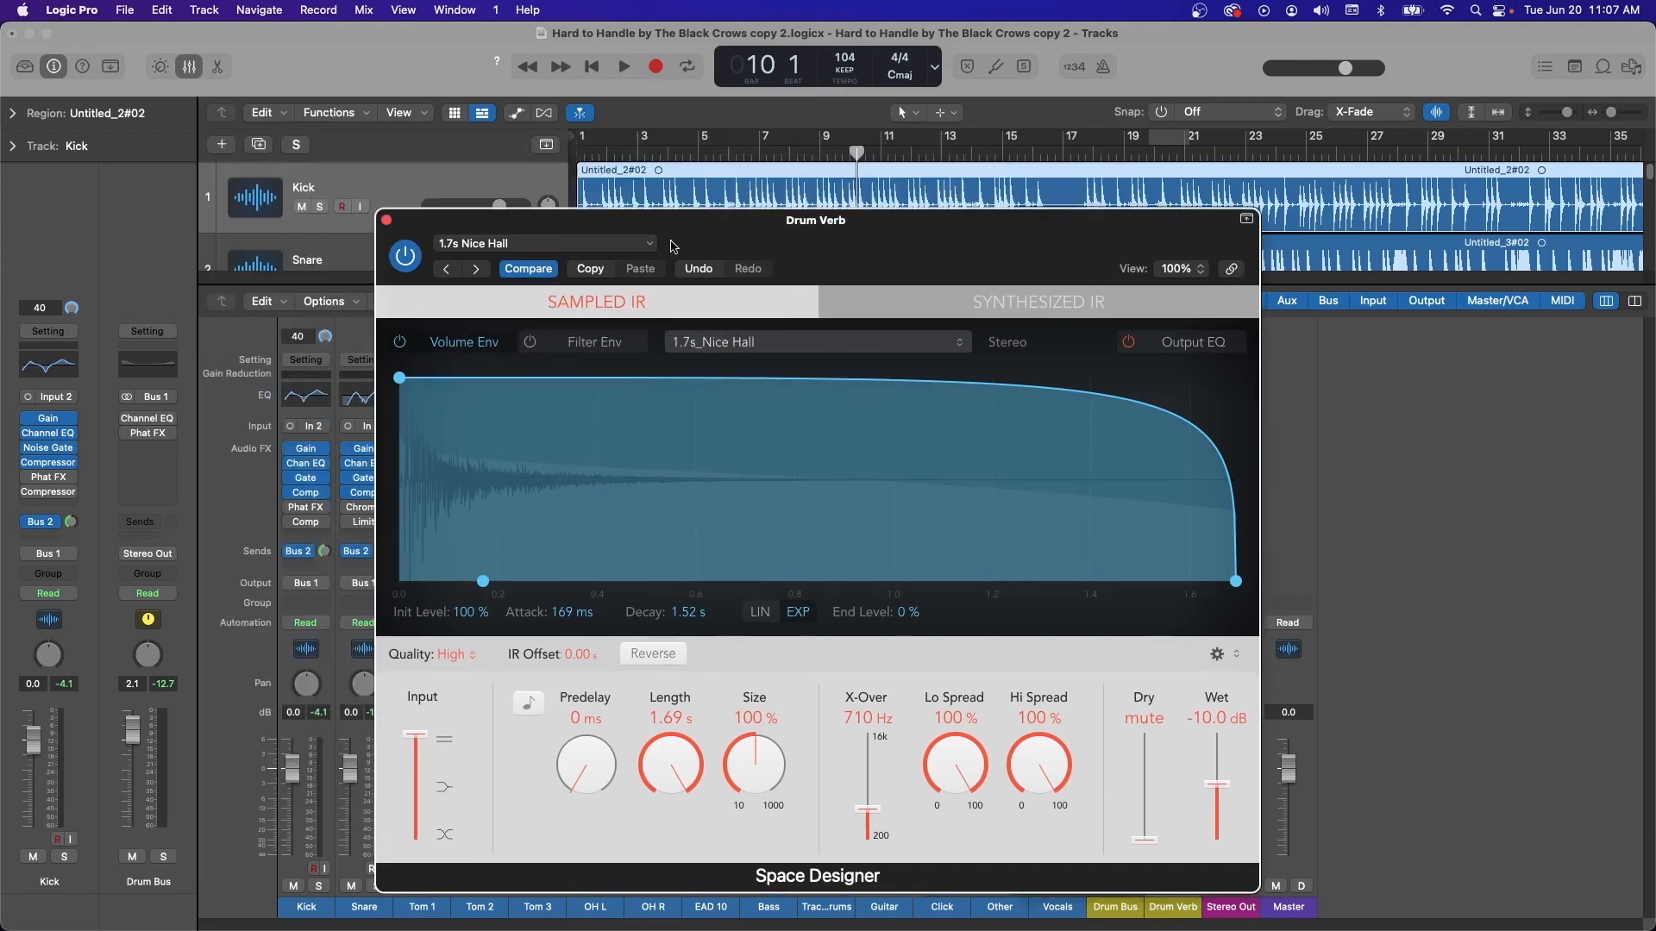
pyautogui.click(385, 219)
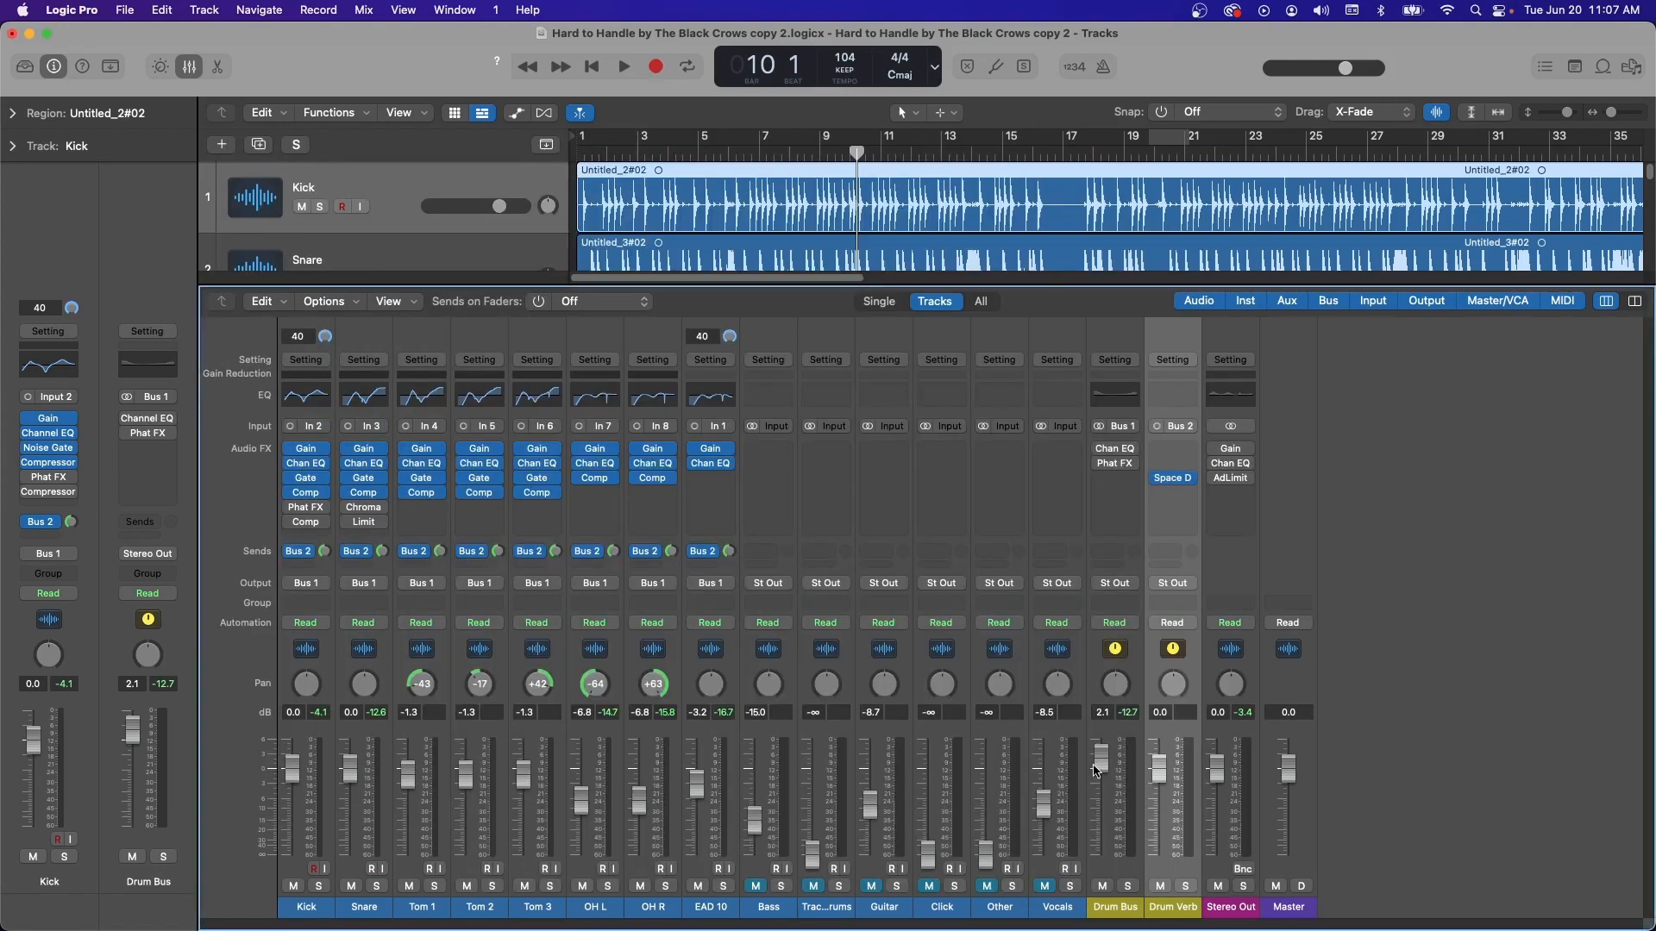
# Reset the Drum Bus fader to 0.0 dB and lower the Drum Verb fader to -6.0 dB during playback
pyautogui.keyDown('alt'); pyautogui.click(1095, 770); pyautogui.keyUp('alt')
pyautogui.press('space')
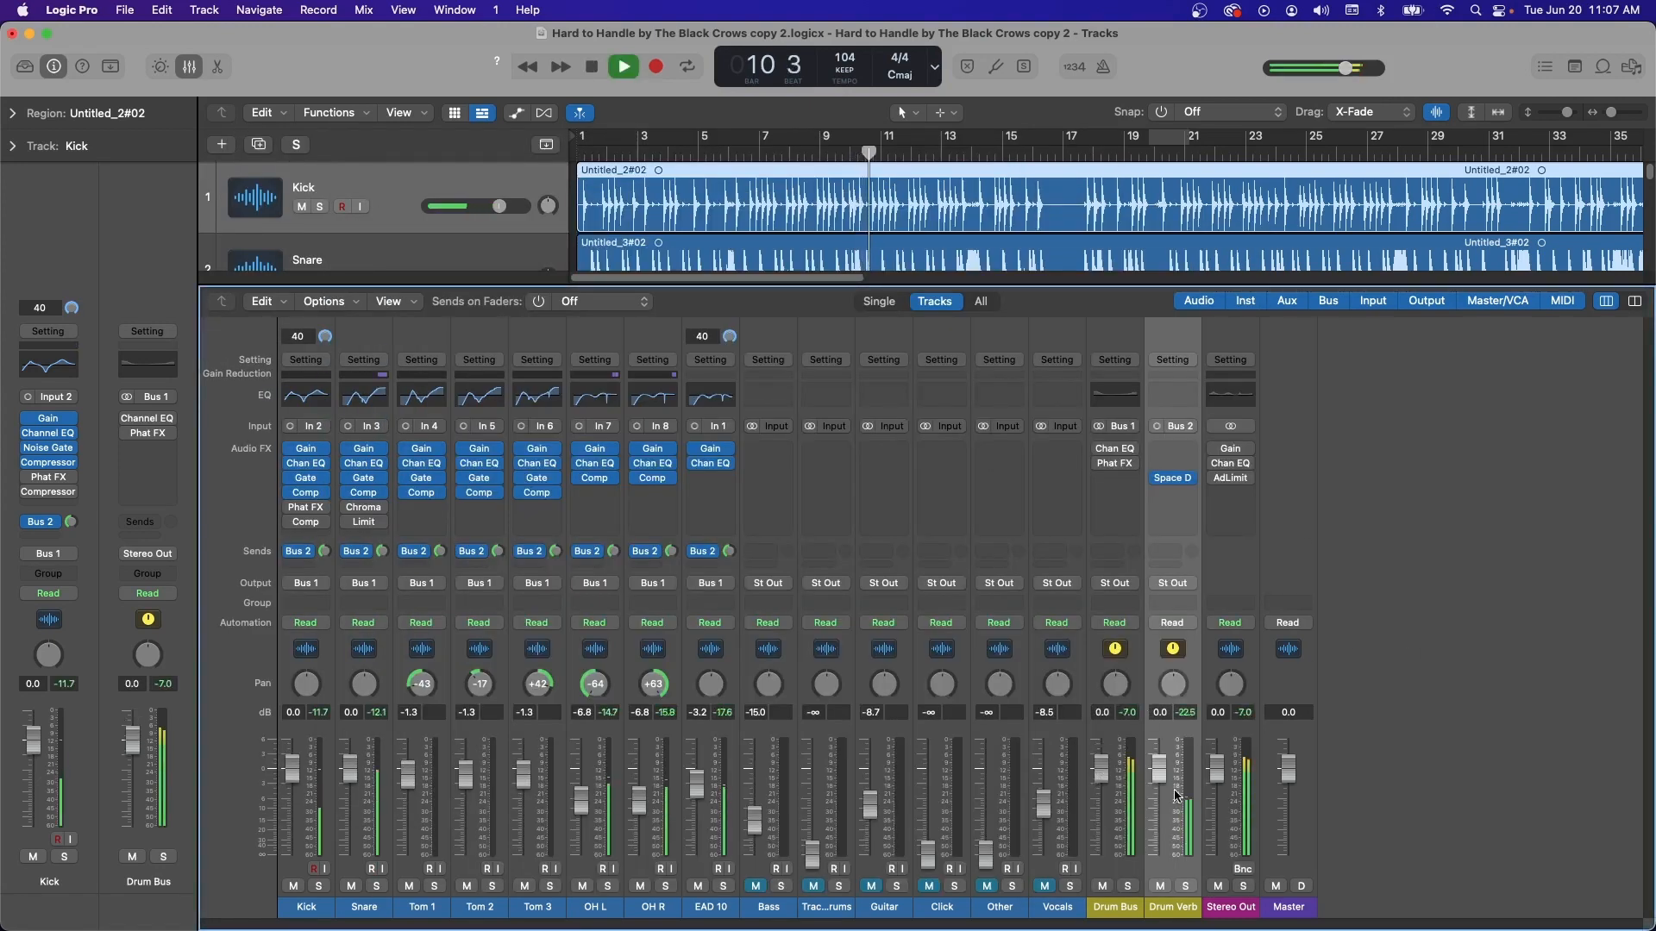
pyautogui.moveTo(1158, 766)
pyautogui.mouseDown()
pyautogui.moveTo(1158, 852)
pyautogui.moveTo(1158, 794)
pyautogui.mouseUp()
pyautogui.press('space')
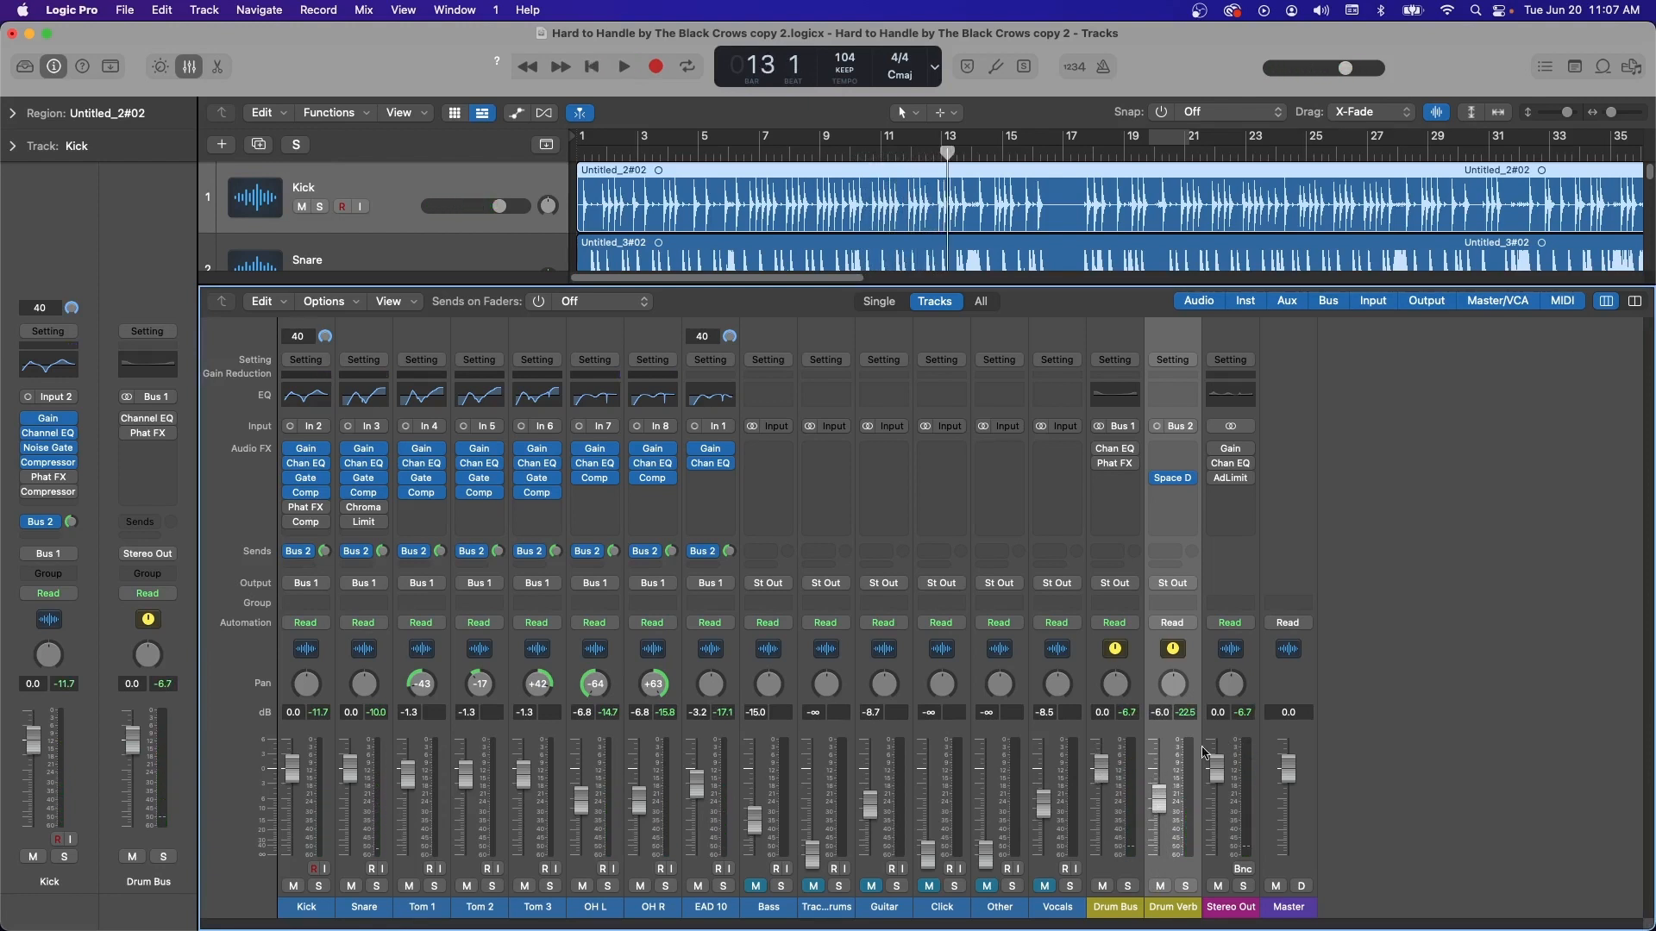
# Review the Space Designer settings on Drum Verb and move the playhead to bar 21 for auditioning
pyautogui.click(1175, 481)
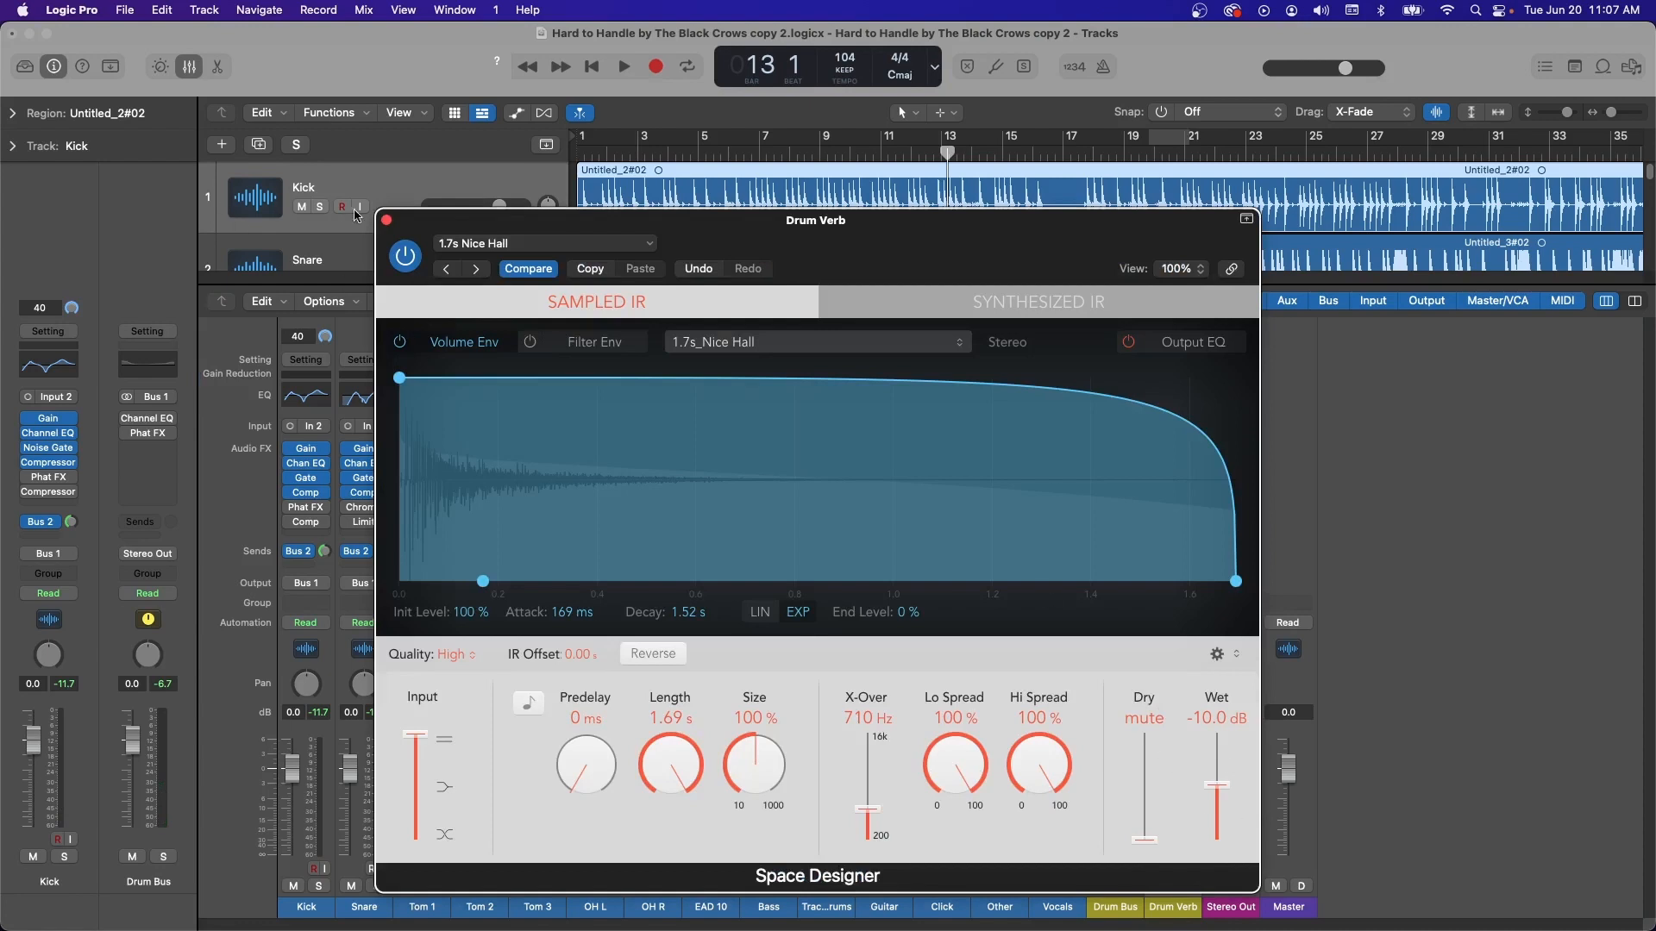
pyautogui.click(385, 222)
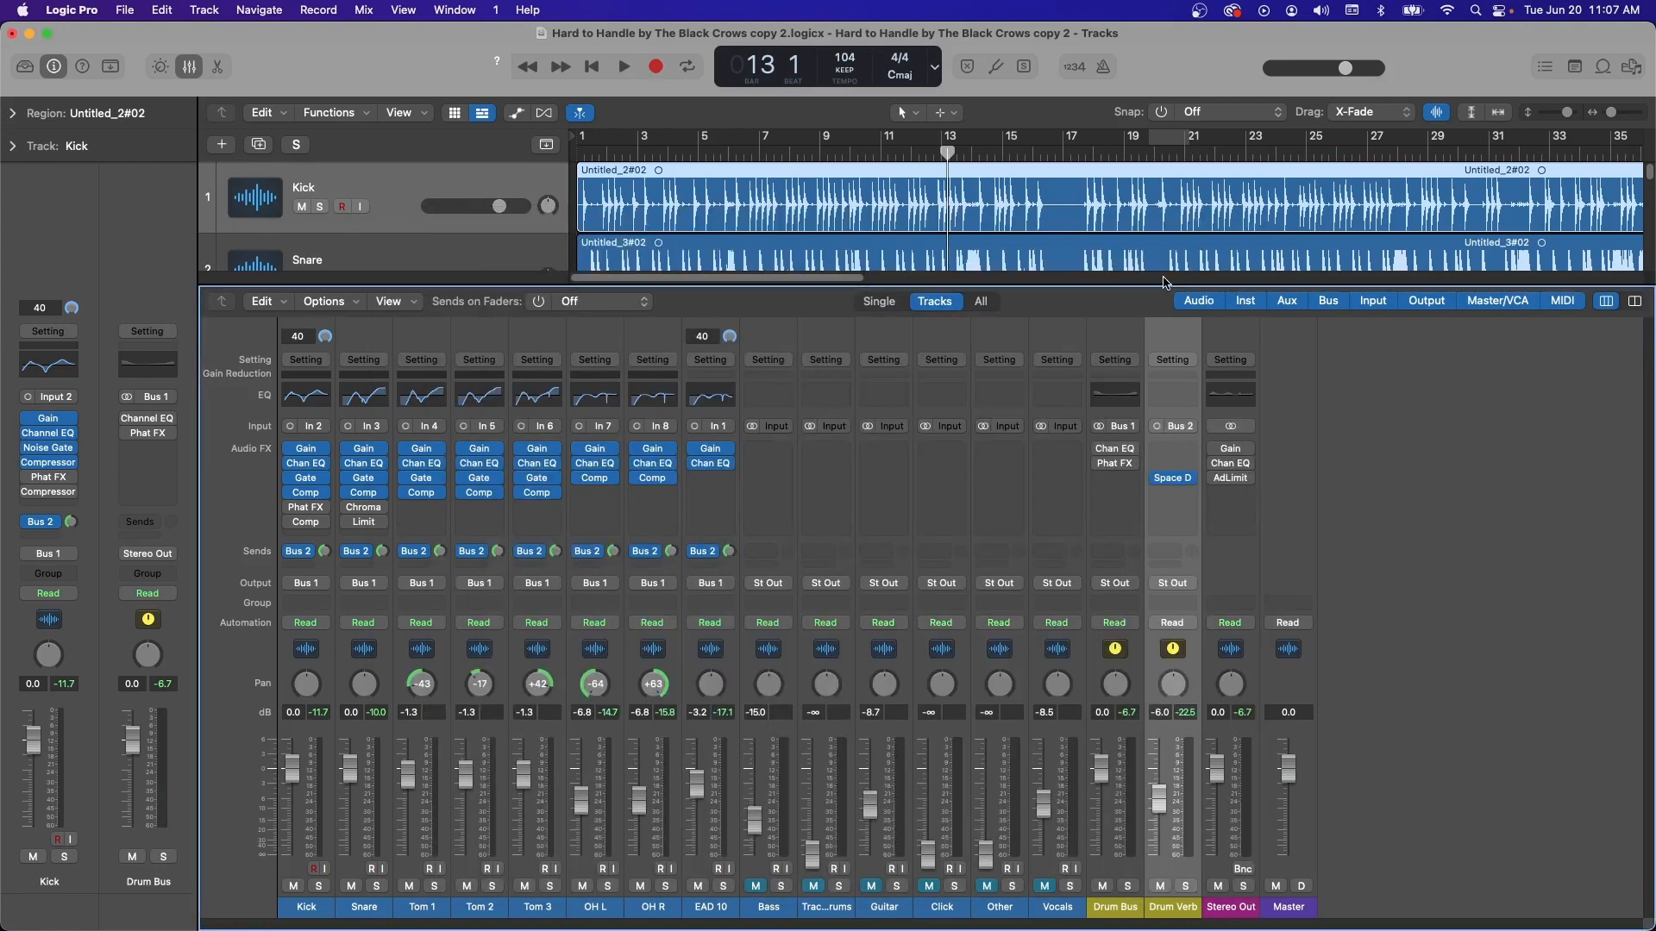
pyautogui.click(1195, 148)
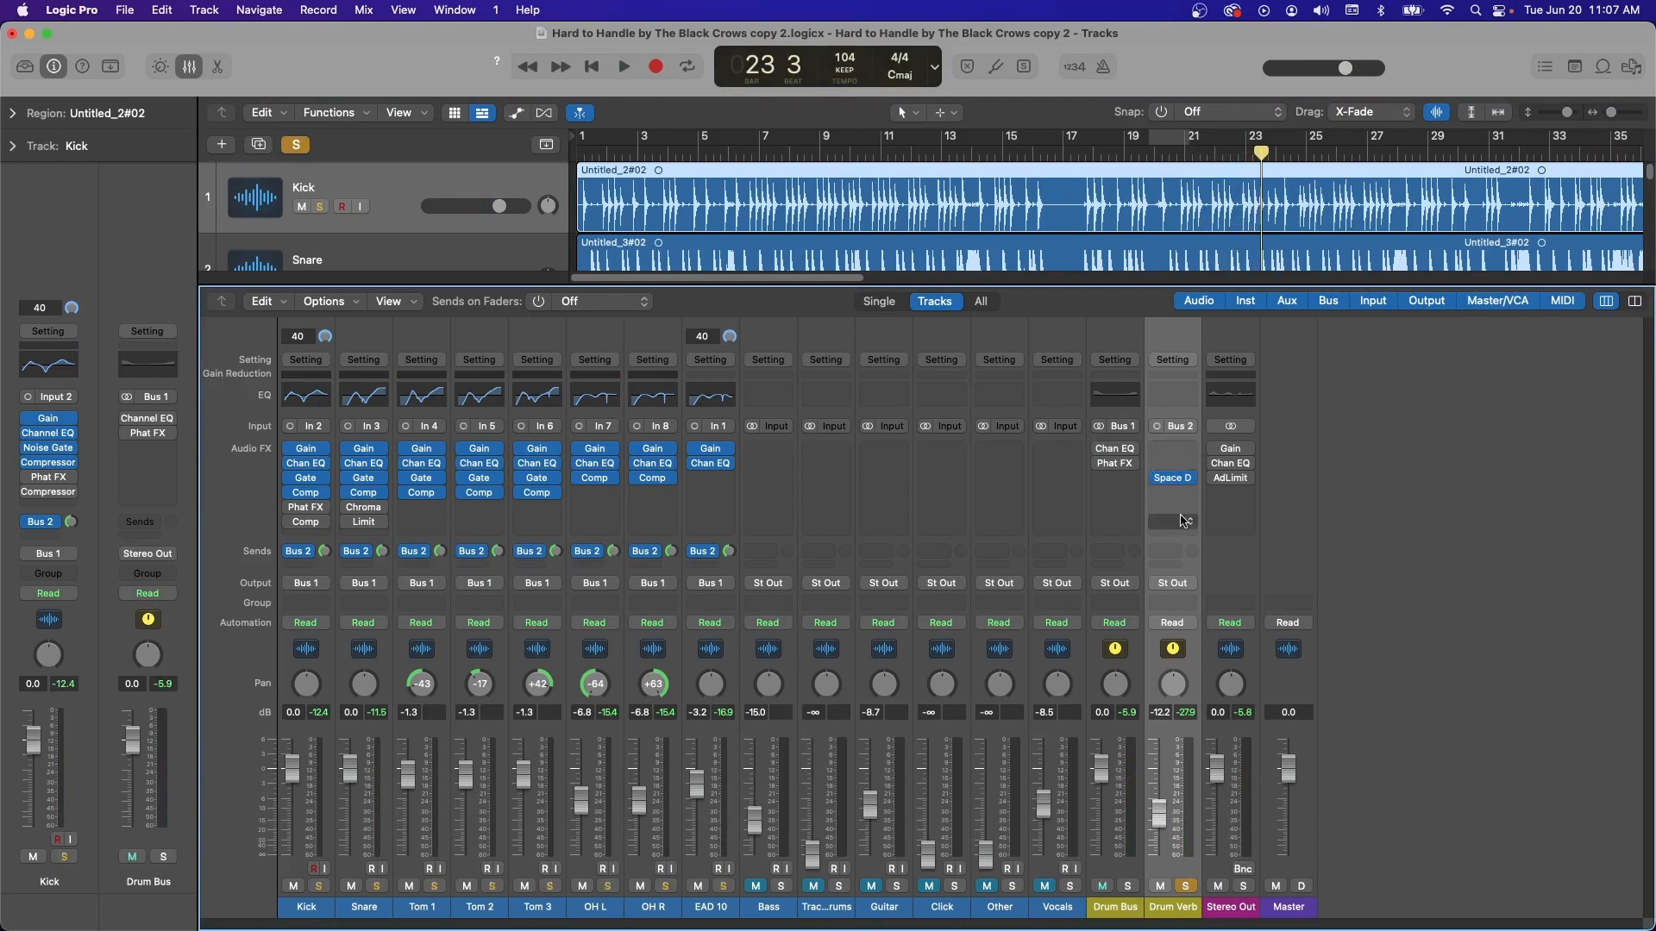
# Shorten the volume envelope decay of Drum Verb's Space Designer to 757 ms with a 3% end level, and audition it from bar 15
pyautogui.click(1174, 478)
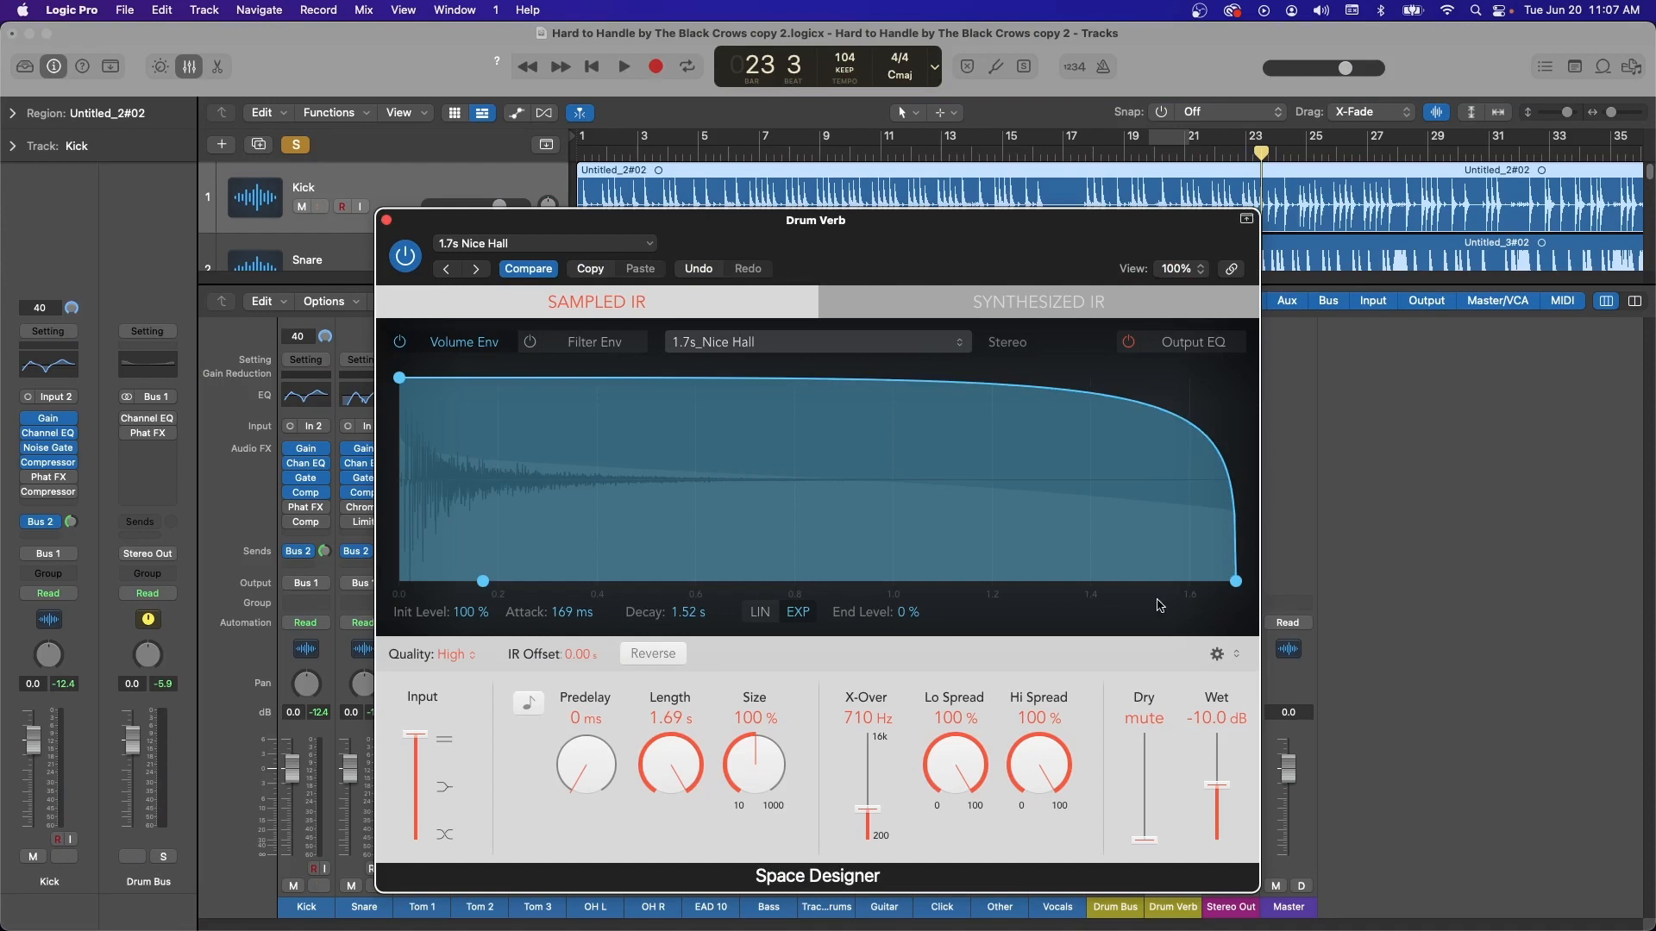
pyautogui.moveTo(1243, 585); pyautogui.dragTo(866, 578)
pyautogui.moveTo(821, 226); pyautogui.dragTo(735, 368)
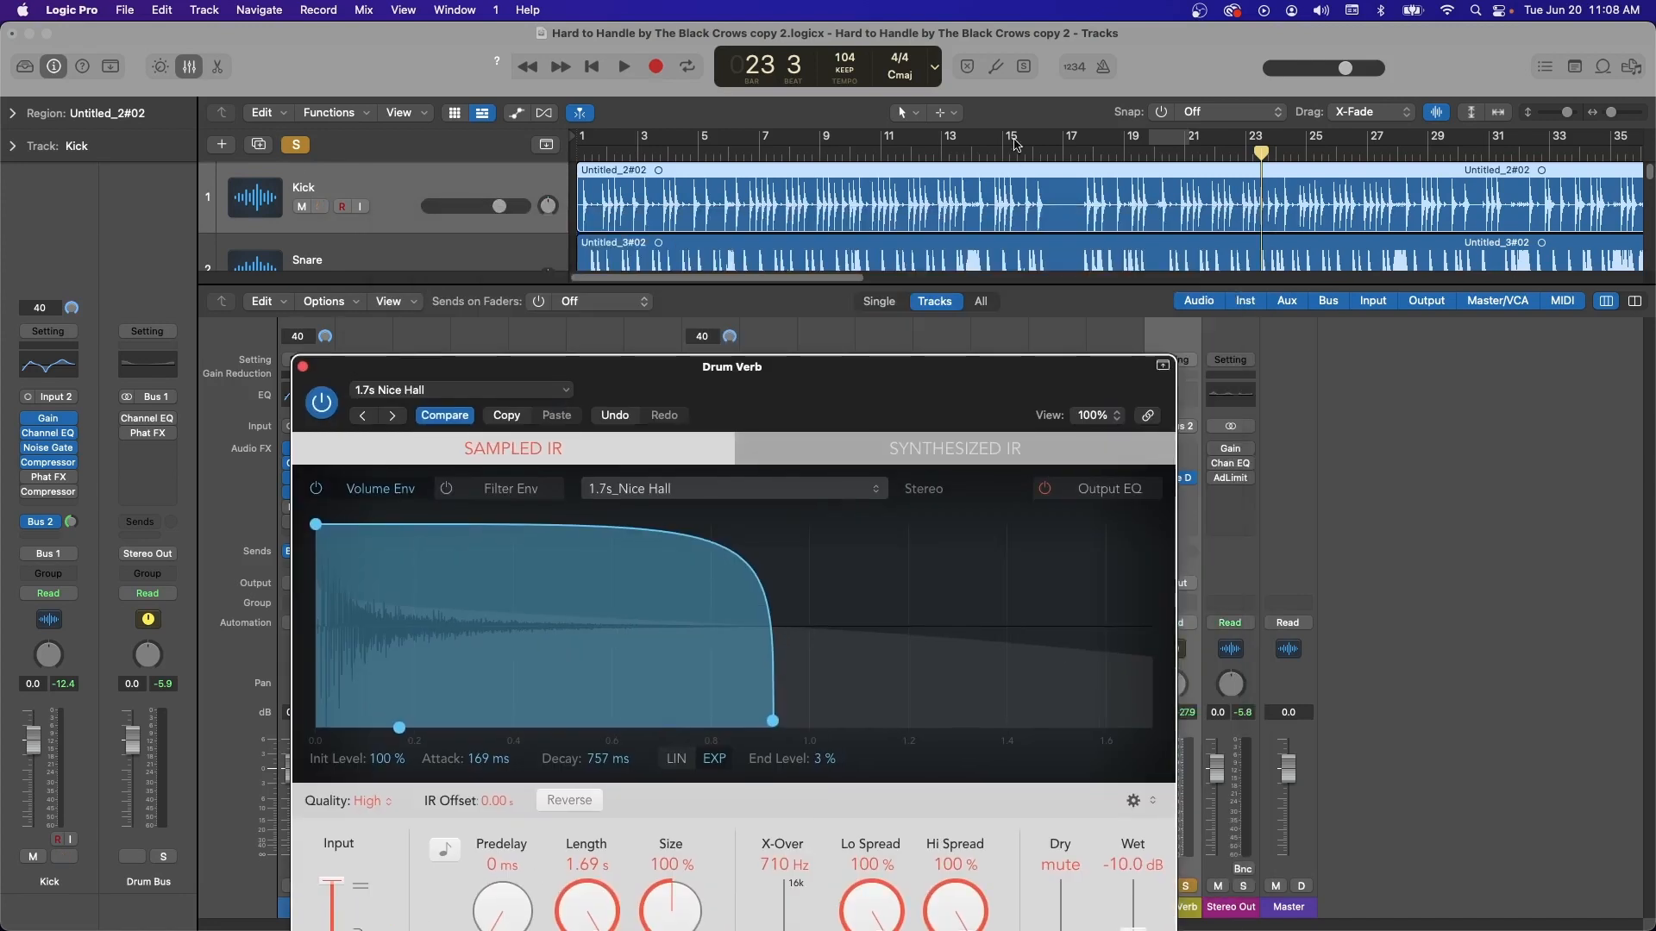
pyautogui.press('space')
pyautogui.moveTo(937, 381); pyautogui.dragTo(764, 166)
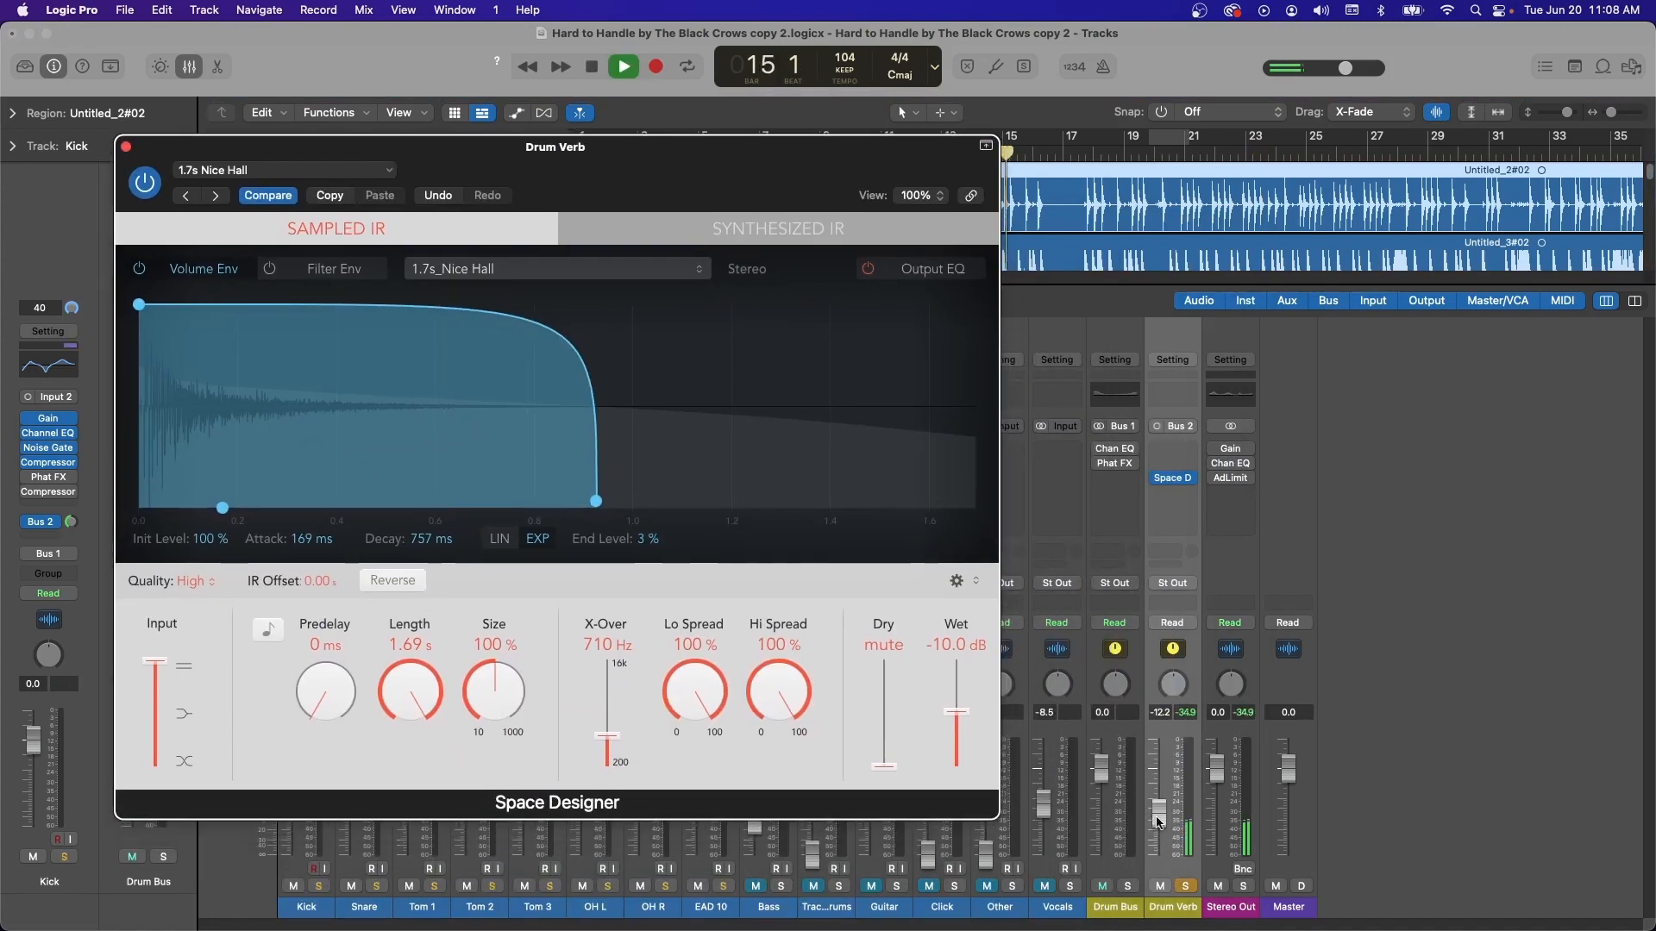
# Set the volume envelope decay to 620 ms with a 3% end level, bend its curve downward, and audition the reverb from bar 18
pyautogui.moveTo(596, 501); pyautogui.dragTo(499, 495)
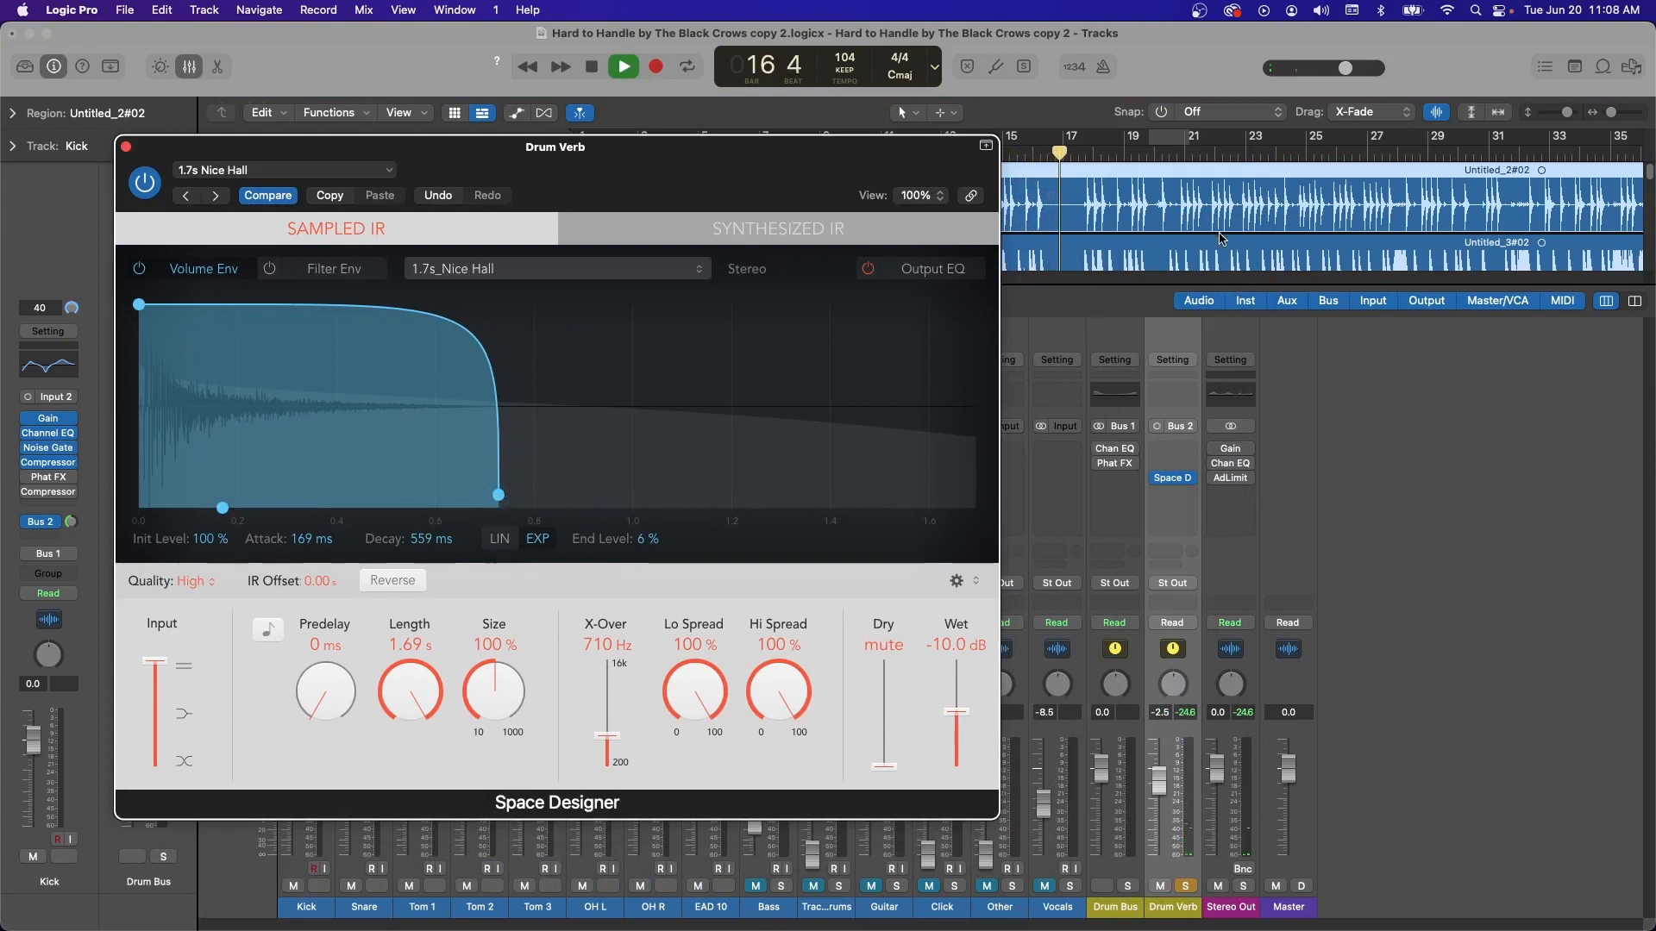
pyautogui.press('space')
pyautogui.click(1097, 161)
pyautogui.press('space')
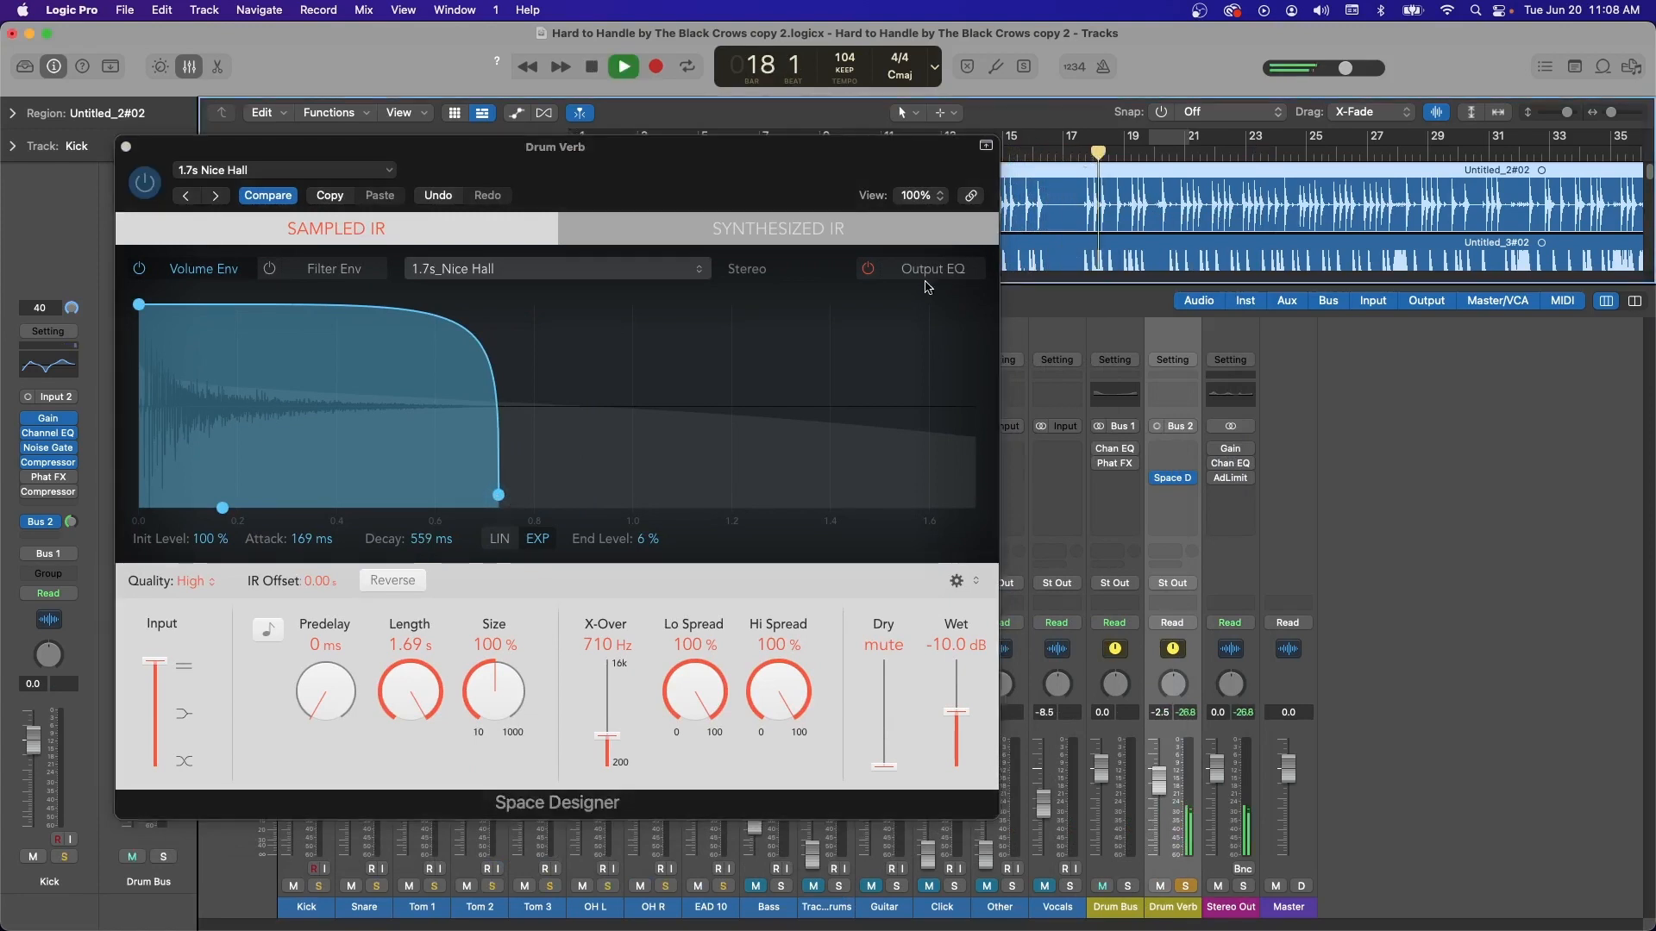
pyautogui.moveTo(498, 495); pyautogui.dragTo(529, 501)
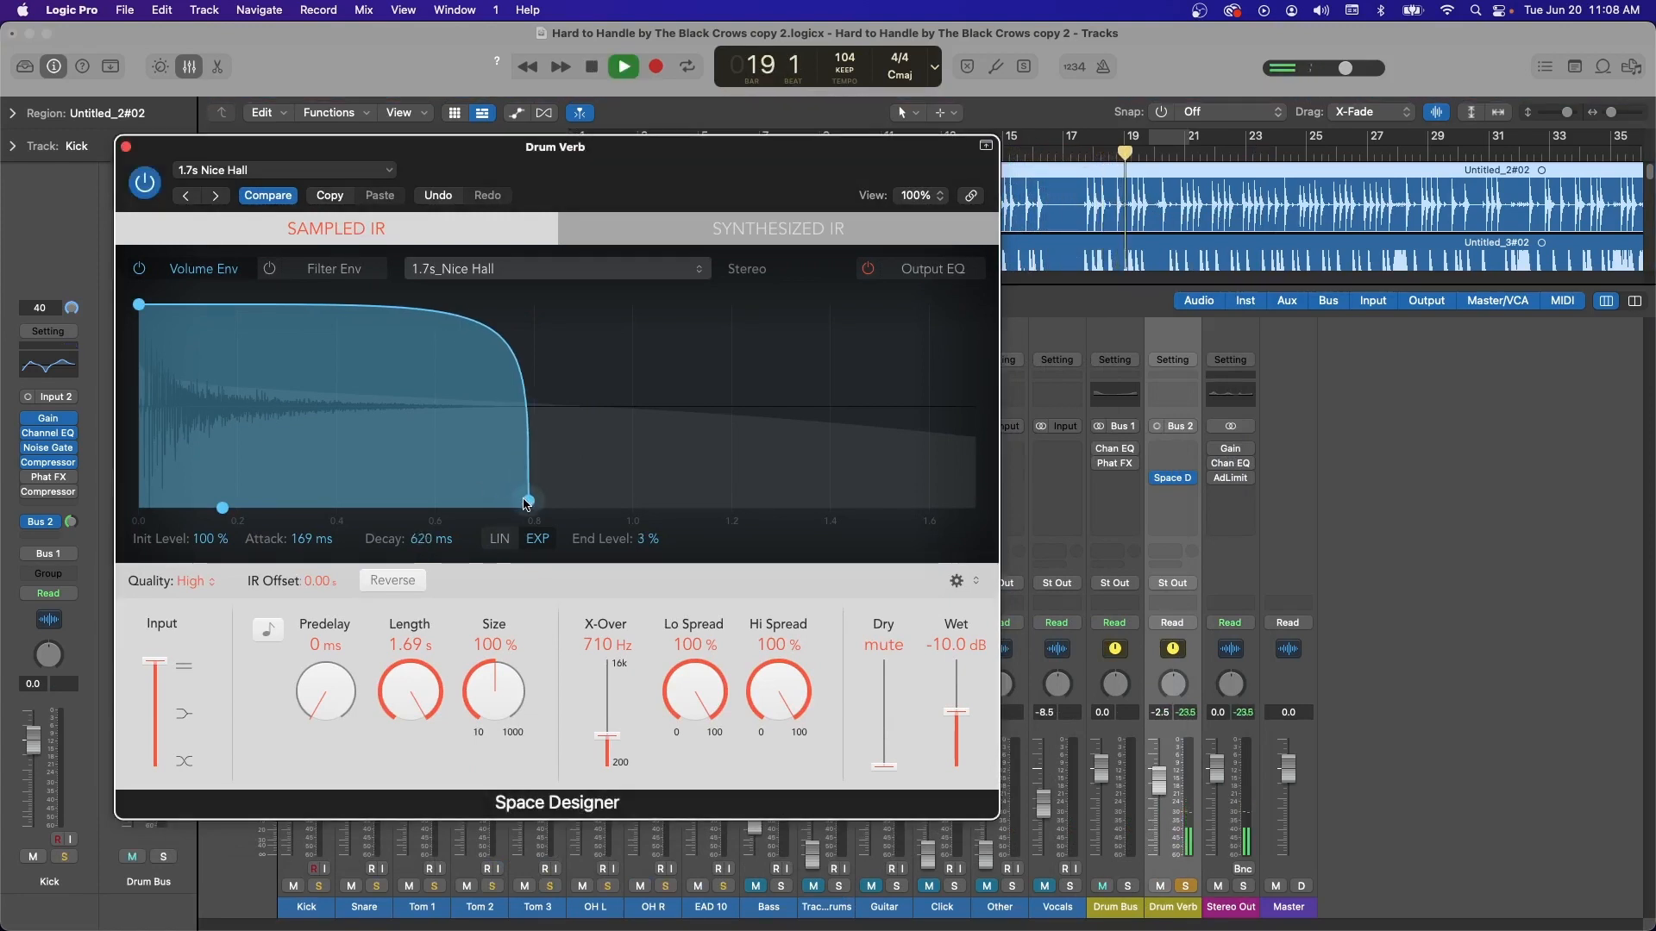
pyautogui.moveTo(488, 334); pyautogui.dragTo(461, 376)
pyautogui.press('space')
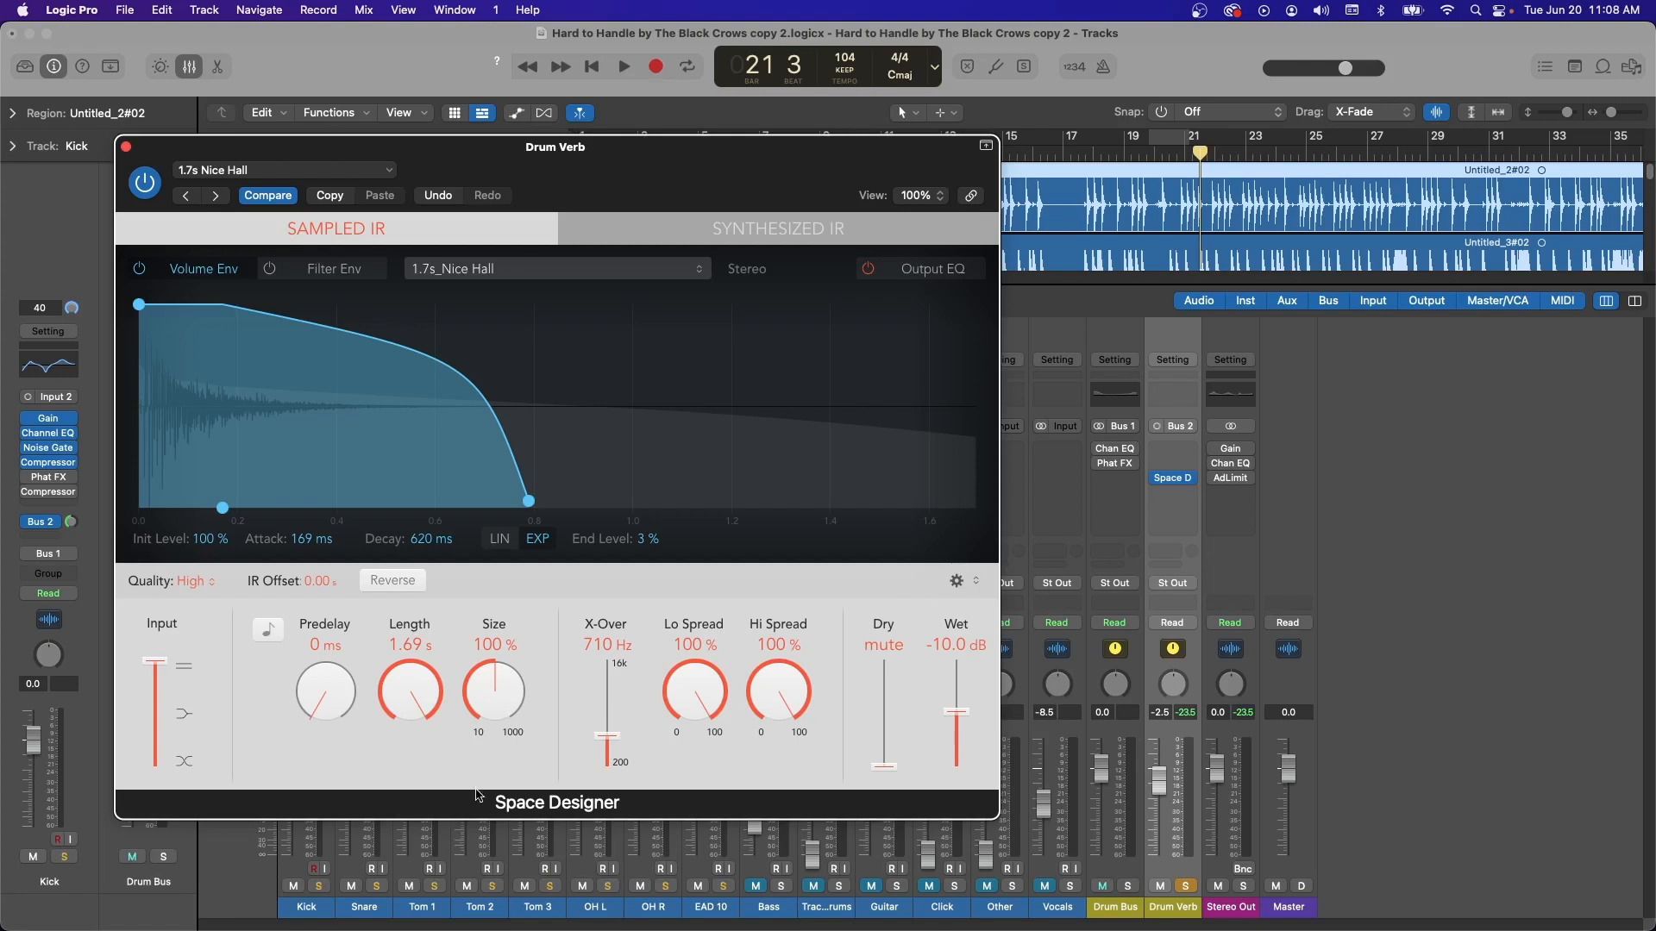
# Audition the reshaped reverb, close Space Designer, and move it to the first Audio FX slot on Drum Verb
pyautogui.moveTo(476, 795); pyautogui.dragTo(495, 797)
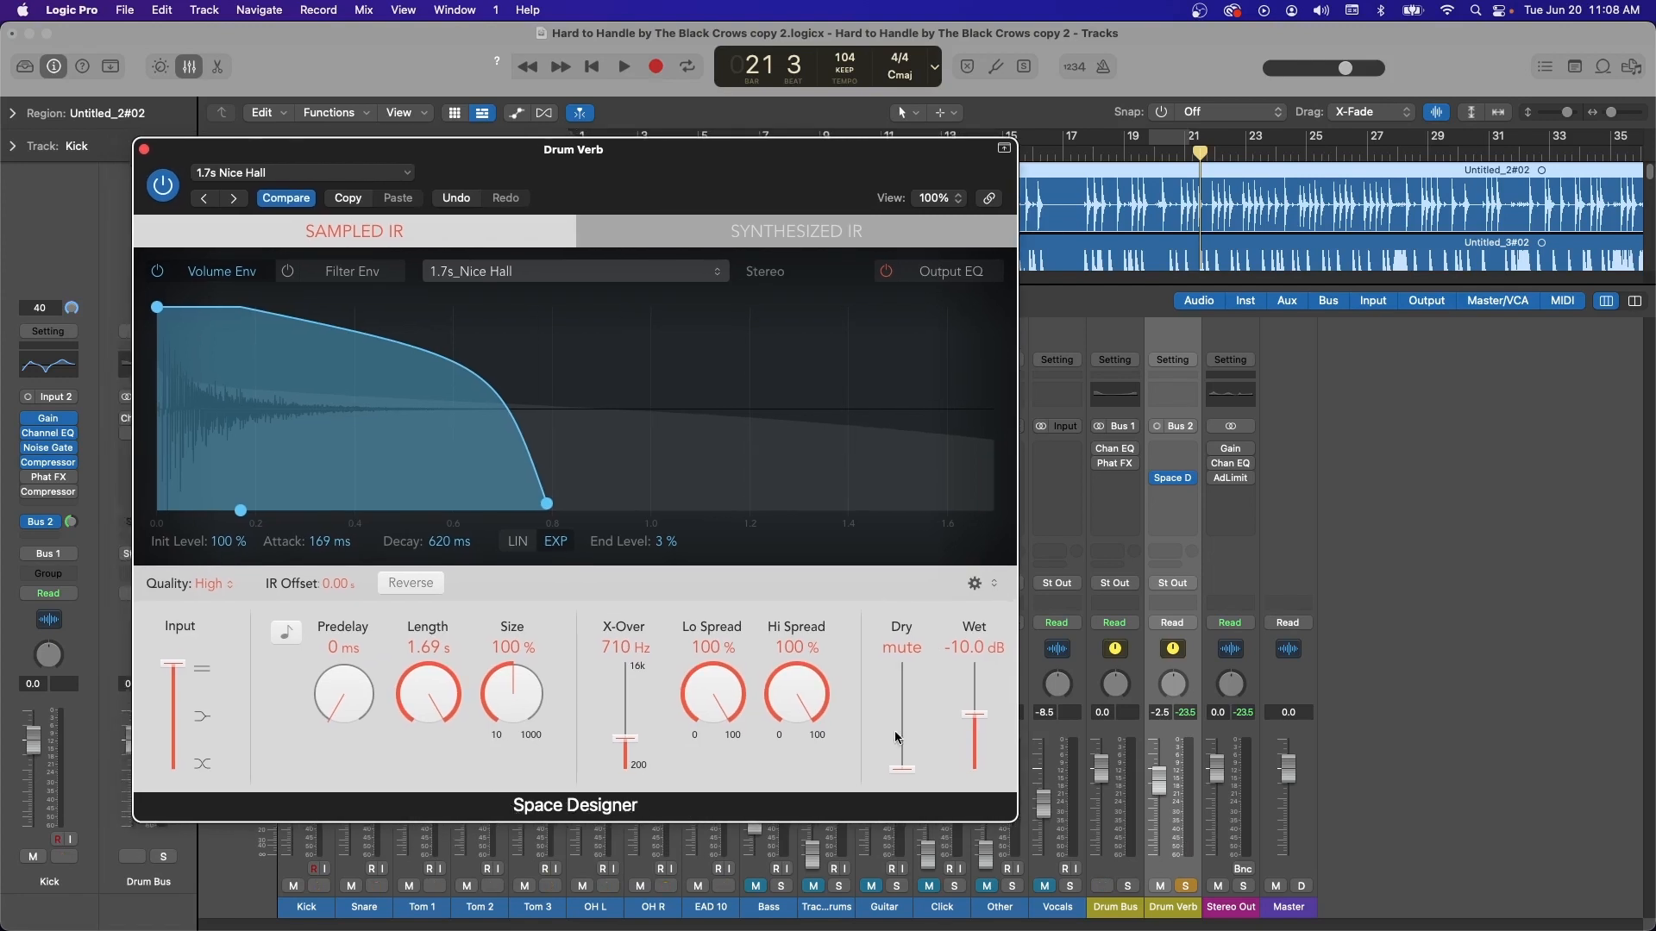
pyautogui.press('space')
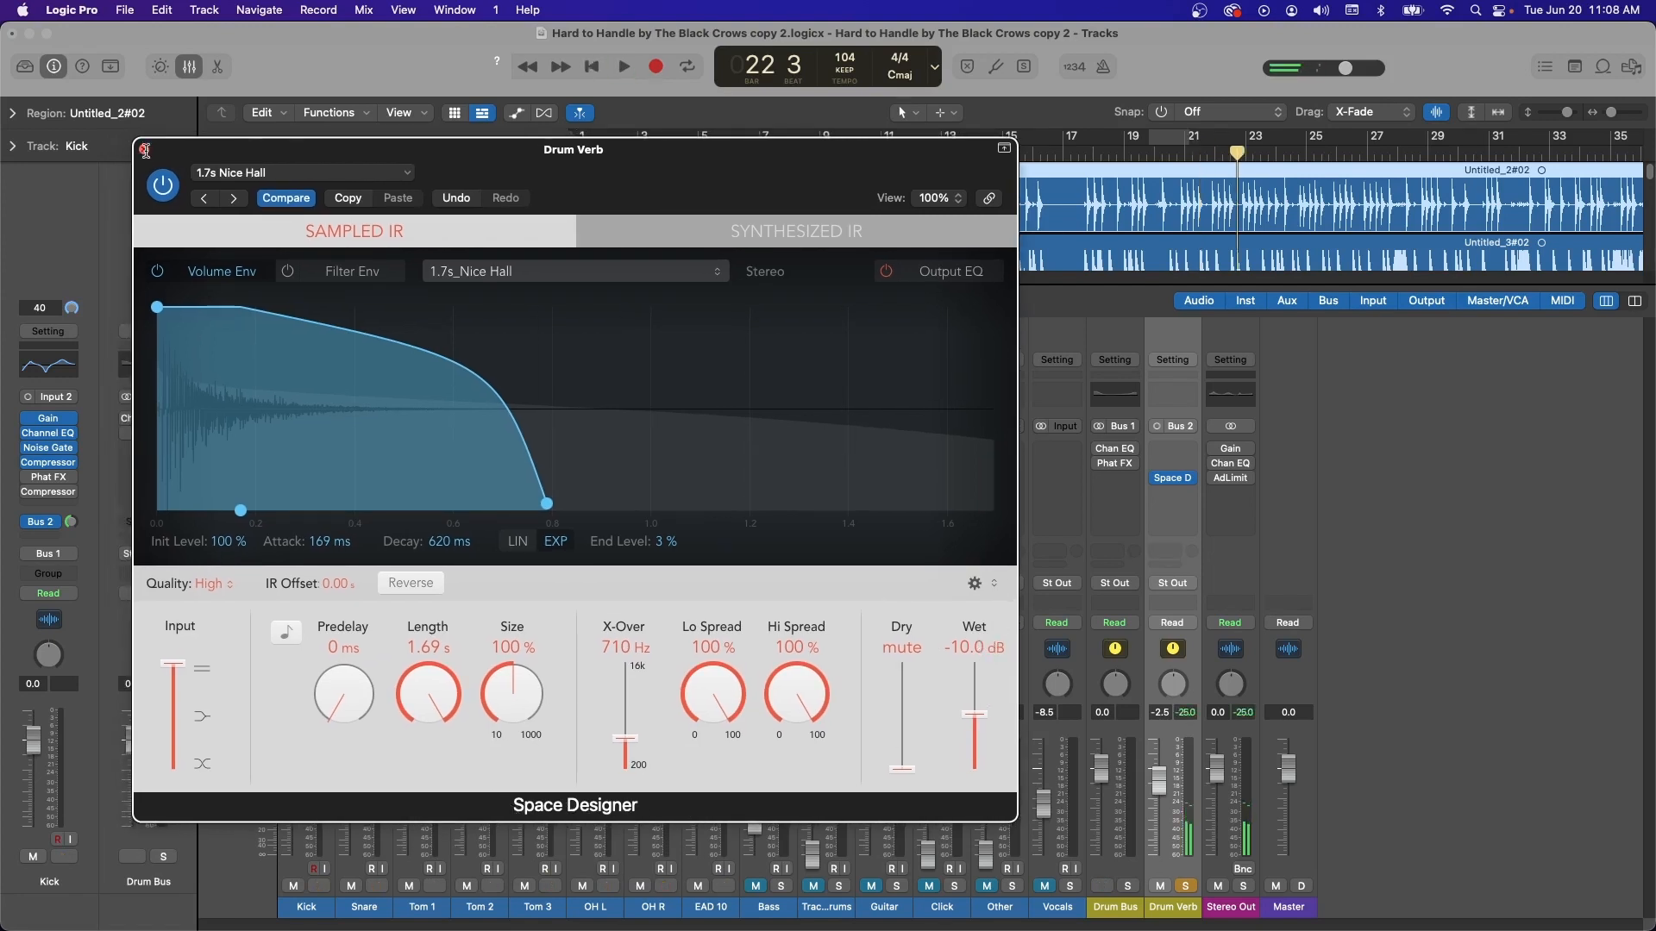
pyautogui.press('super+w')
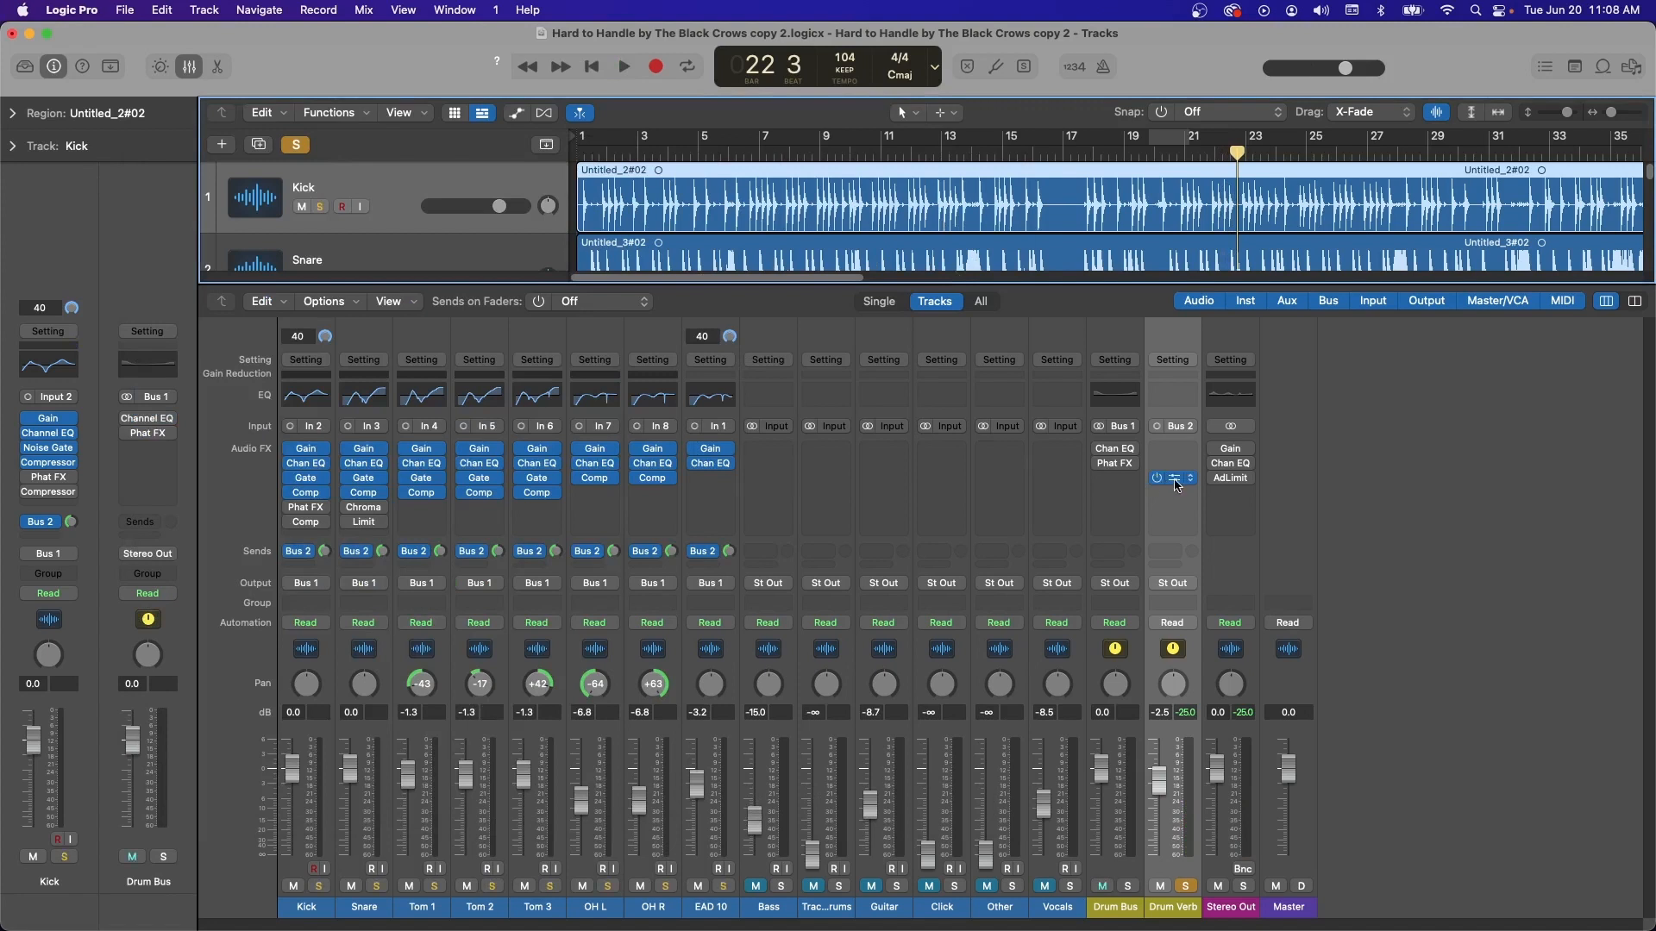
pyautogui.moveTo(1173, 479); pyautogui.dragTo(1177, 453)
pyautogui.click(1176, 450)
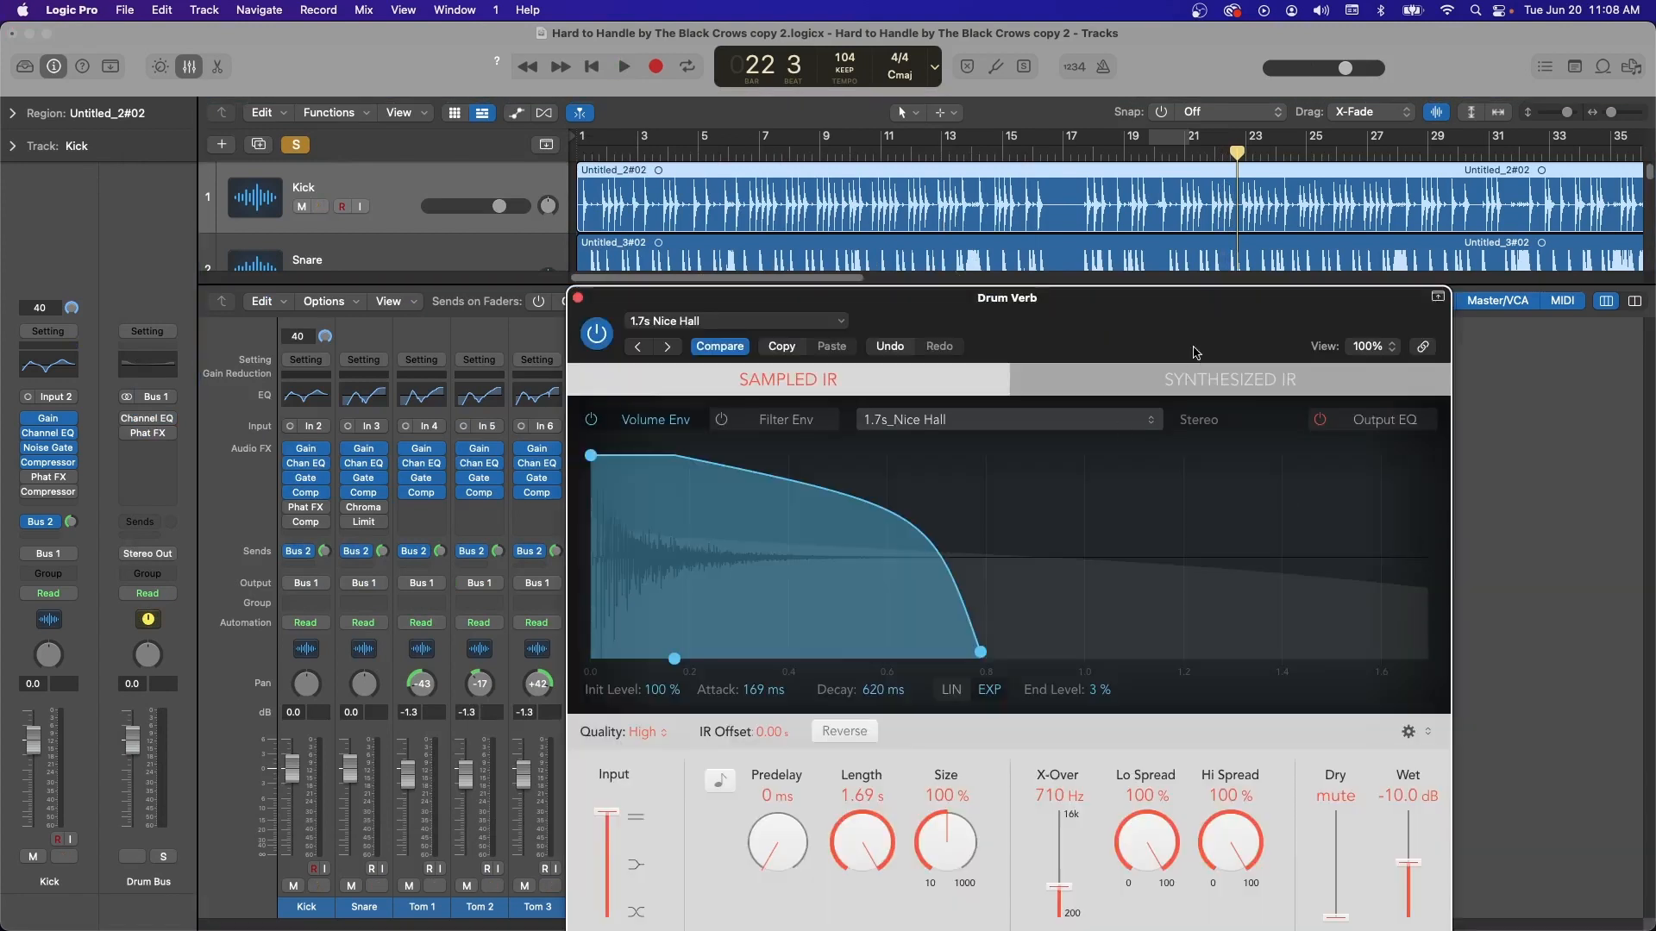
pyautogui.moveTo(1194, 353); pyautogui.dragTo(868, 173)
pyautogui.click(1060, 241)
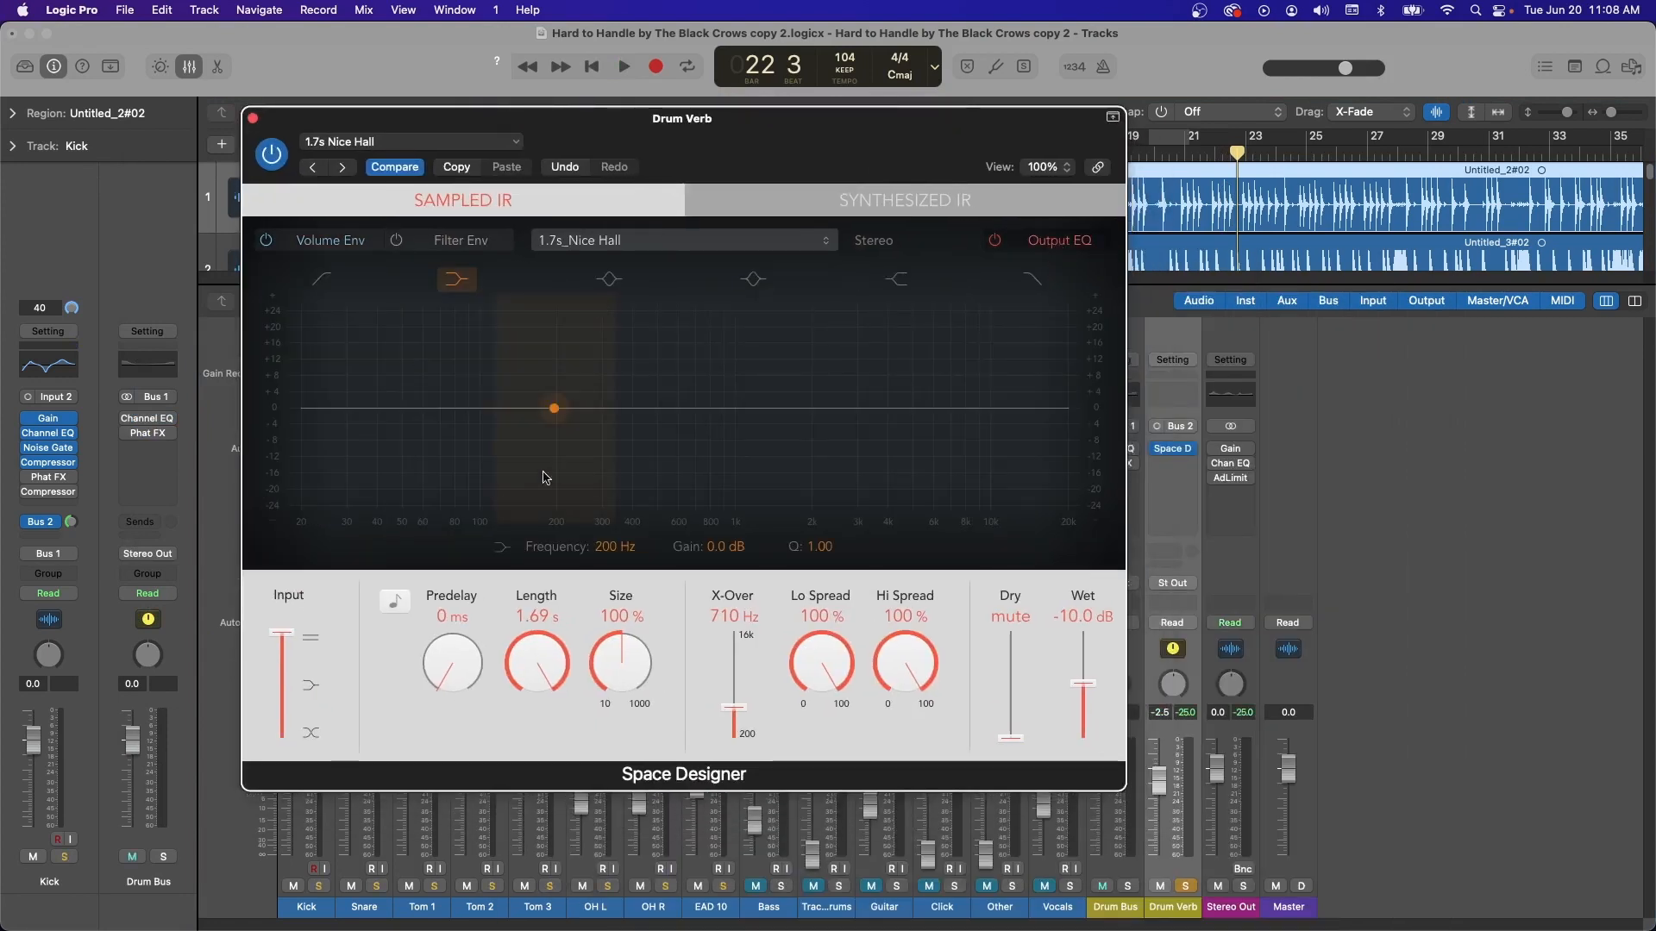
pyautogui.click(324, 282)
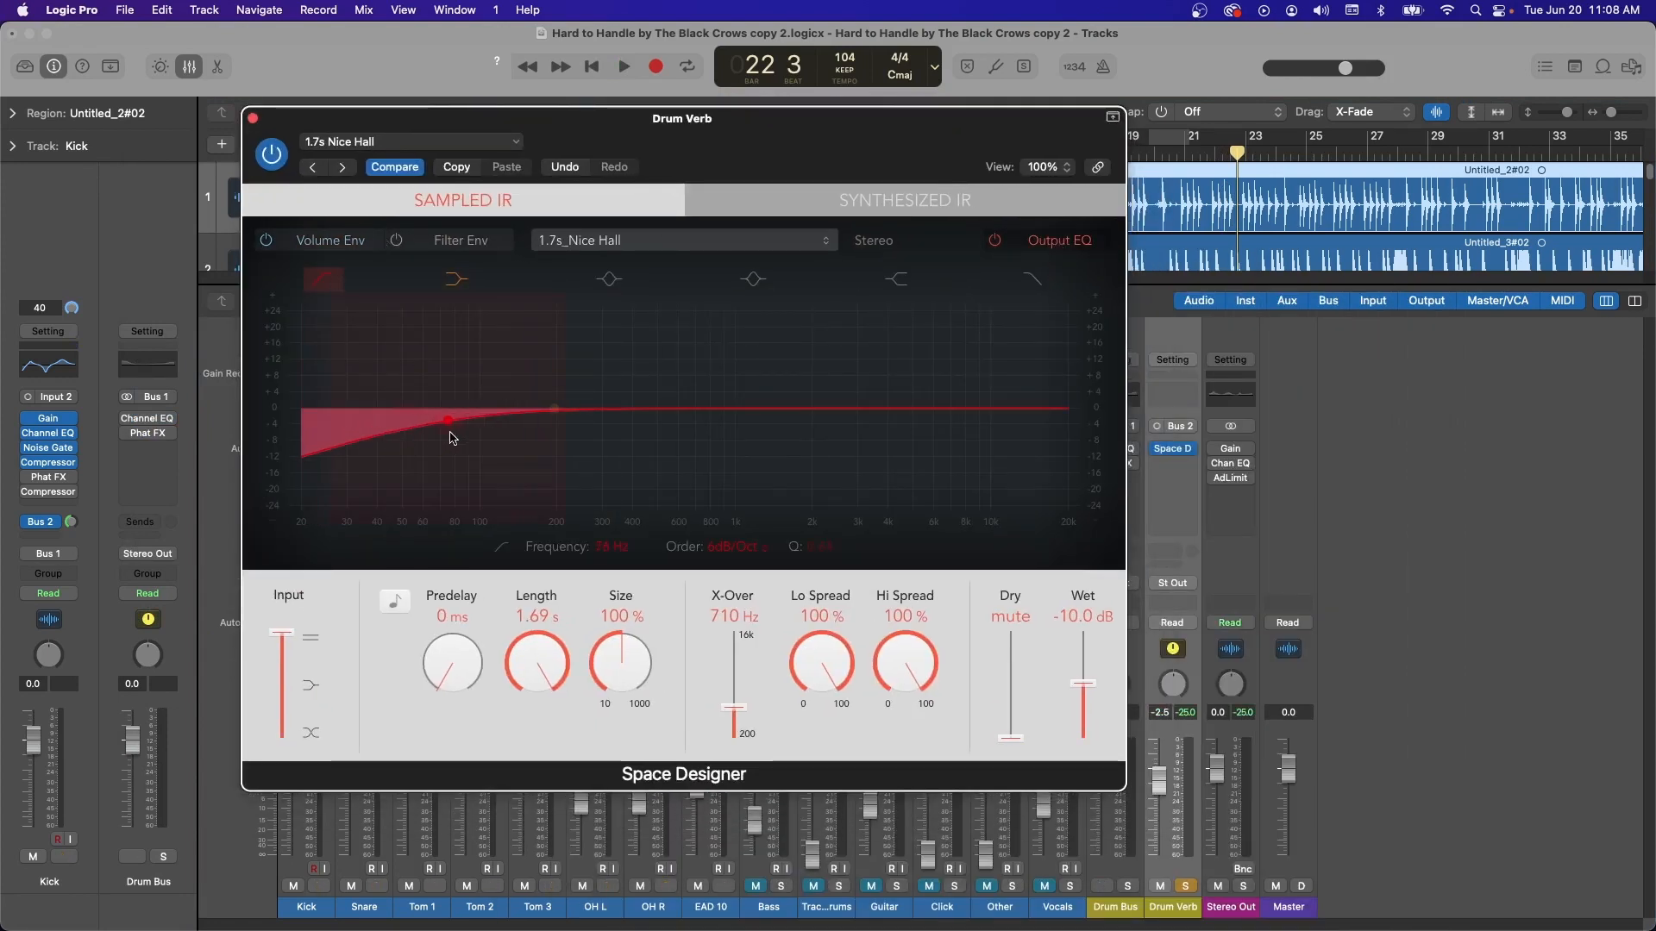
pyautogui.click(319, 278)
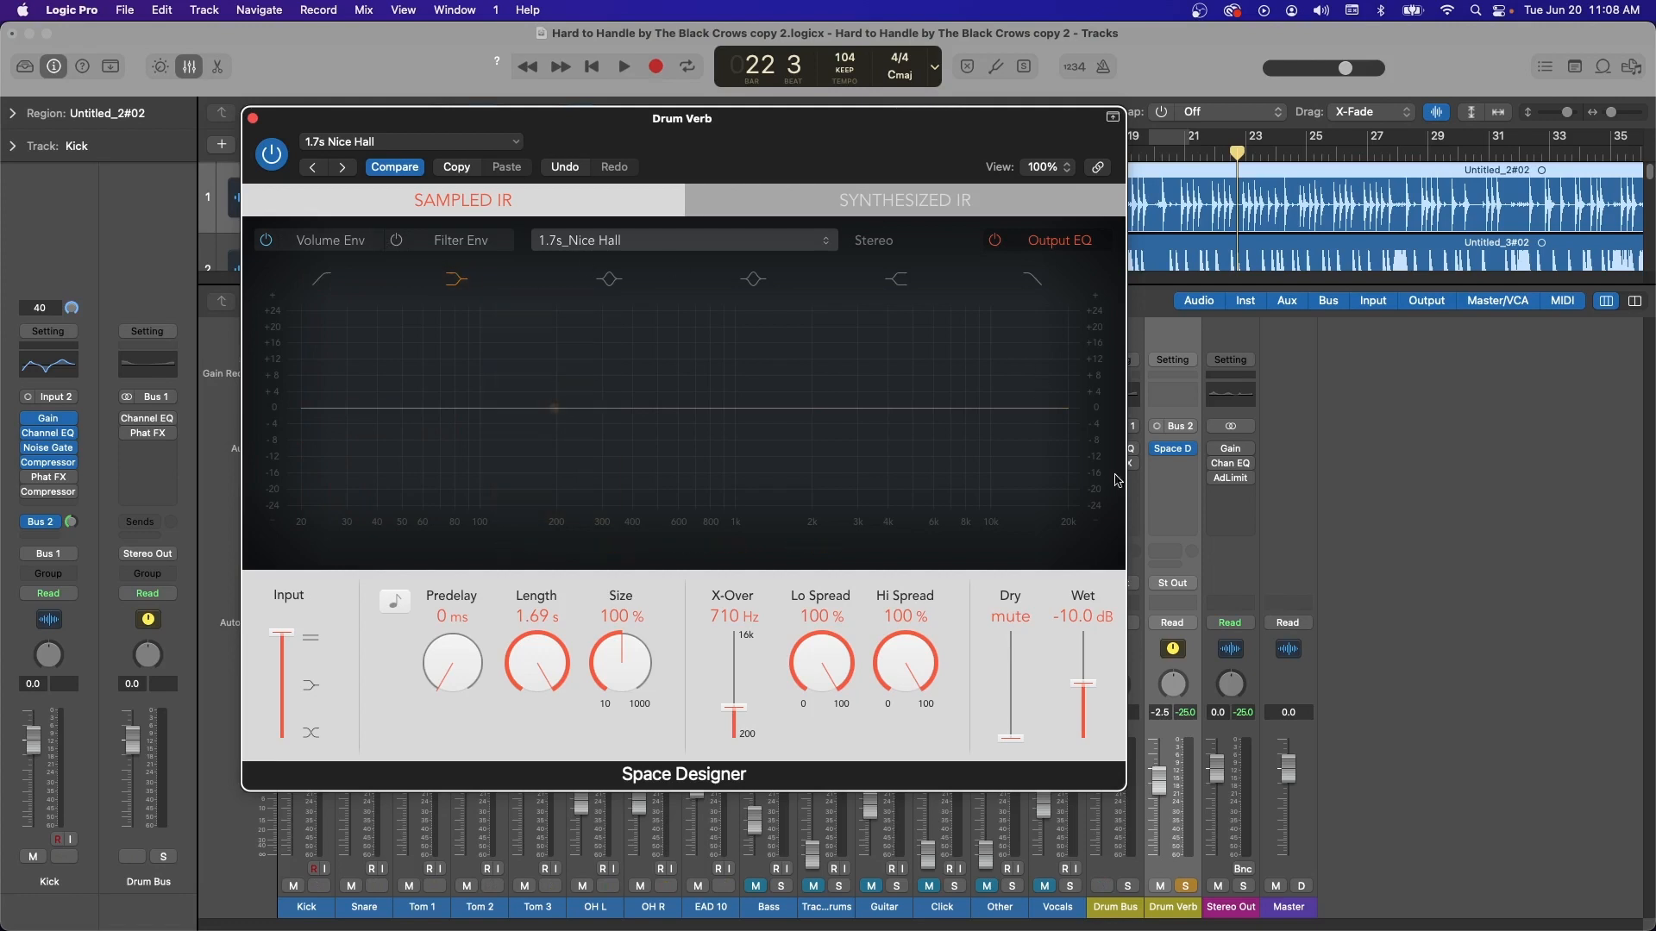
pyautogui.click(252, 118)
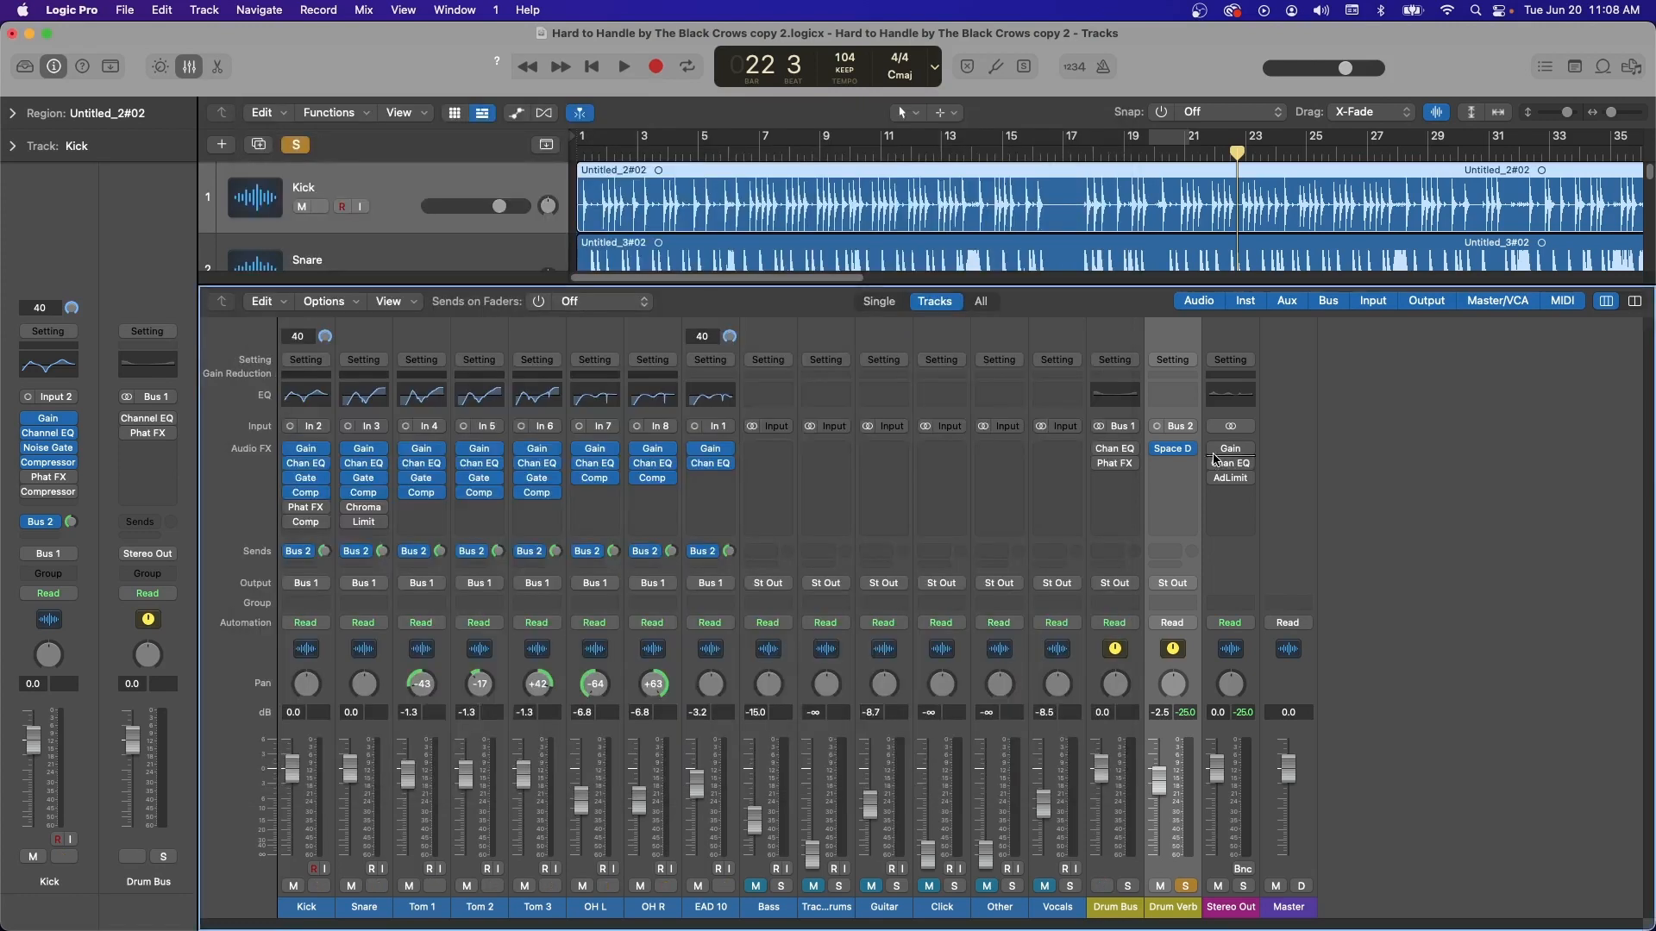
# Insert a Channel EQ after Space Designer on Drum Verb and play the reverb through its analyzer
pyautogui.click(1185, 411)
pyautogui.moveTo(1225, 302); pyautogui.dragTo(820, 349)
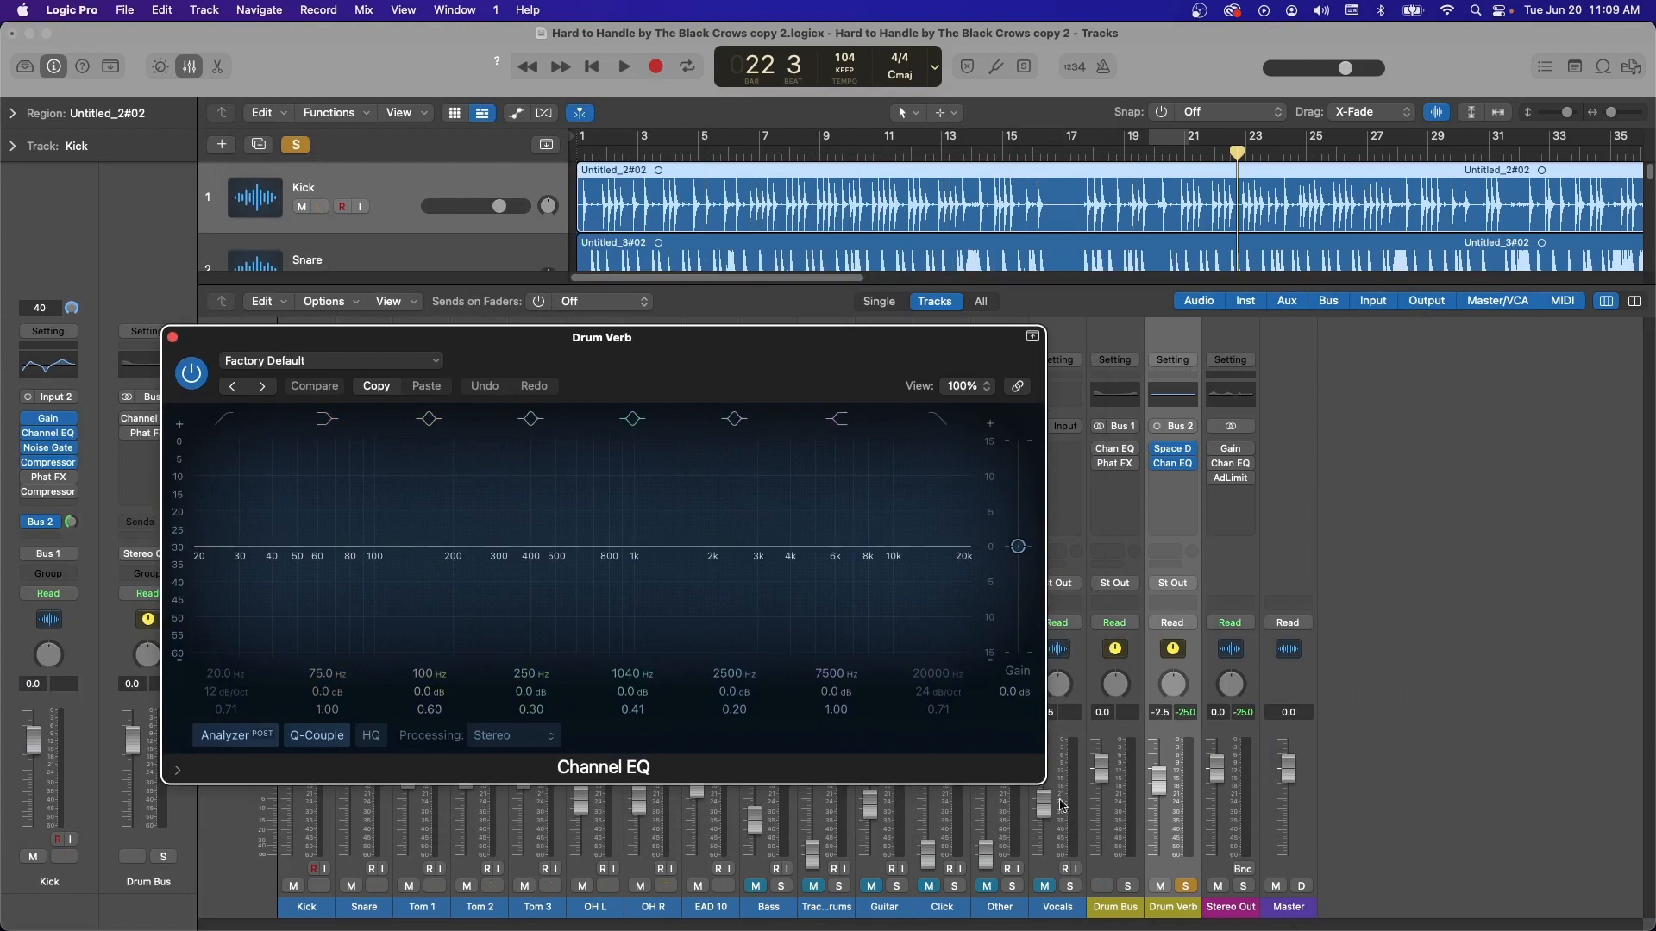
pyautogui.press('space')
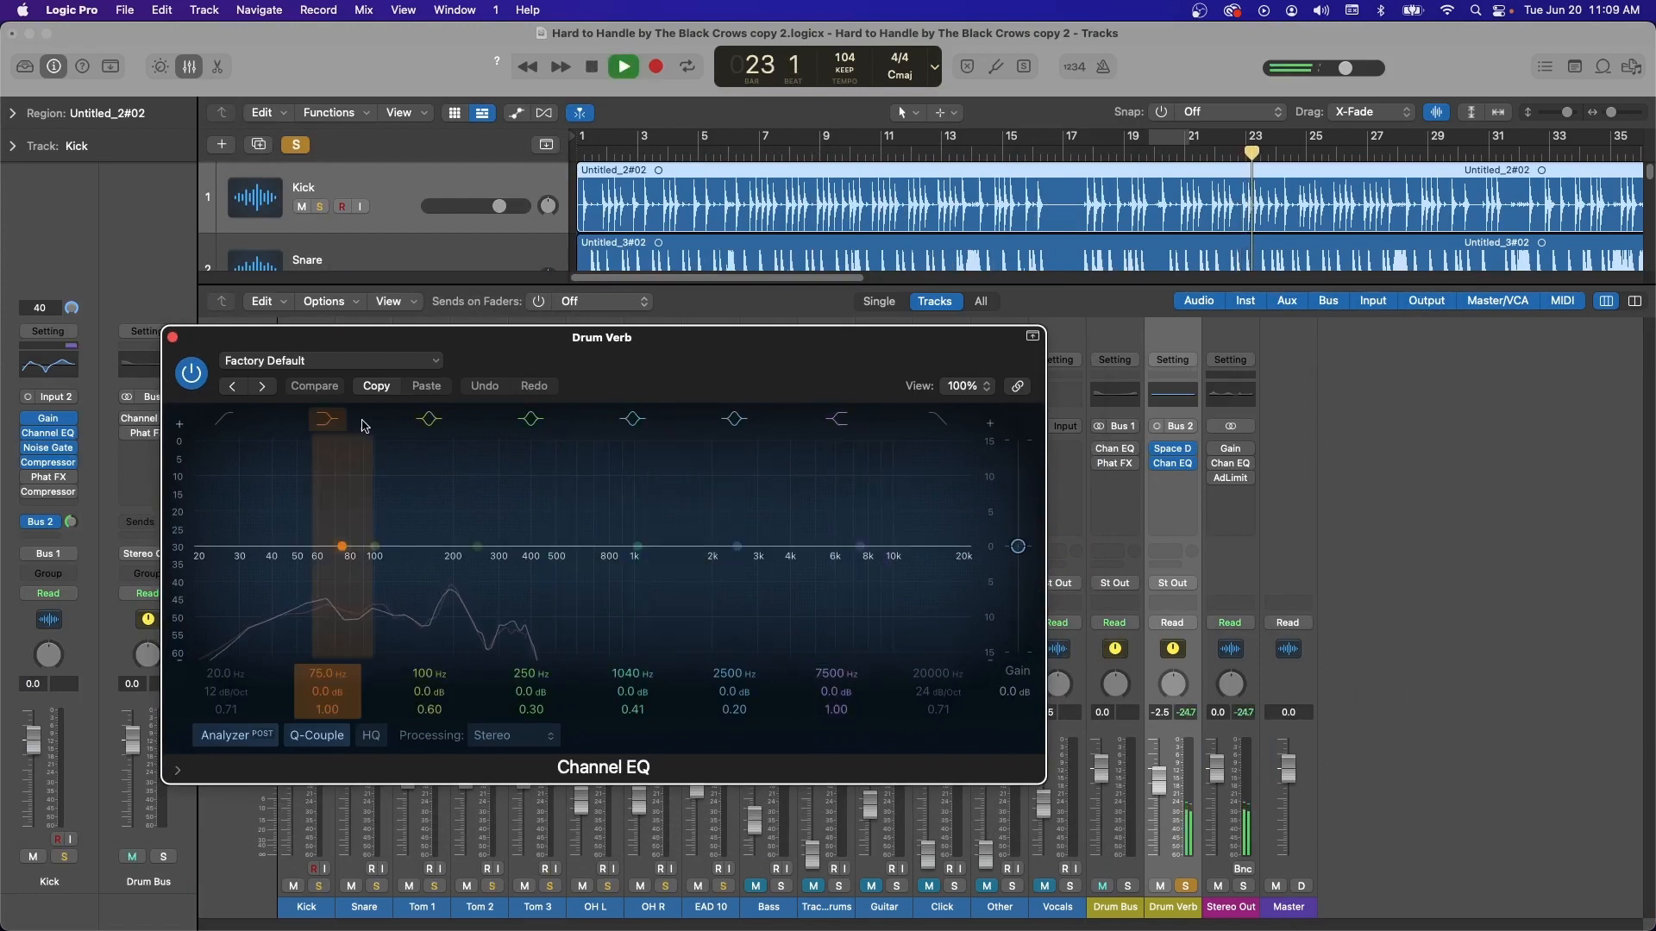
pyautogui.press('space')
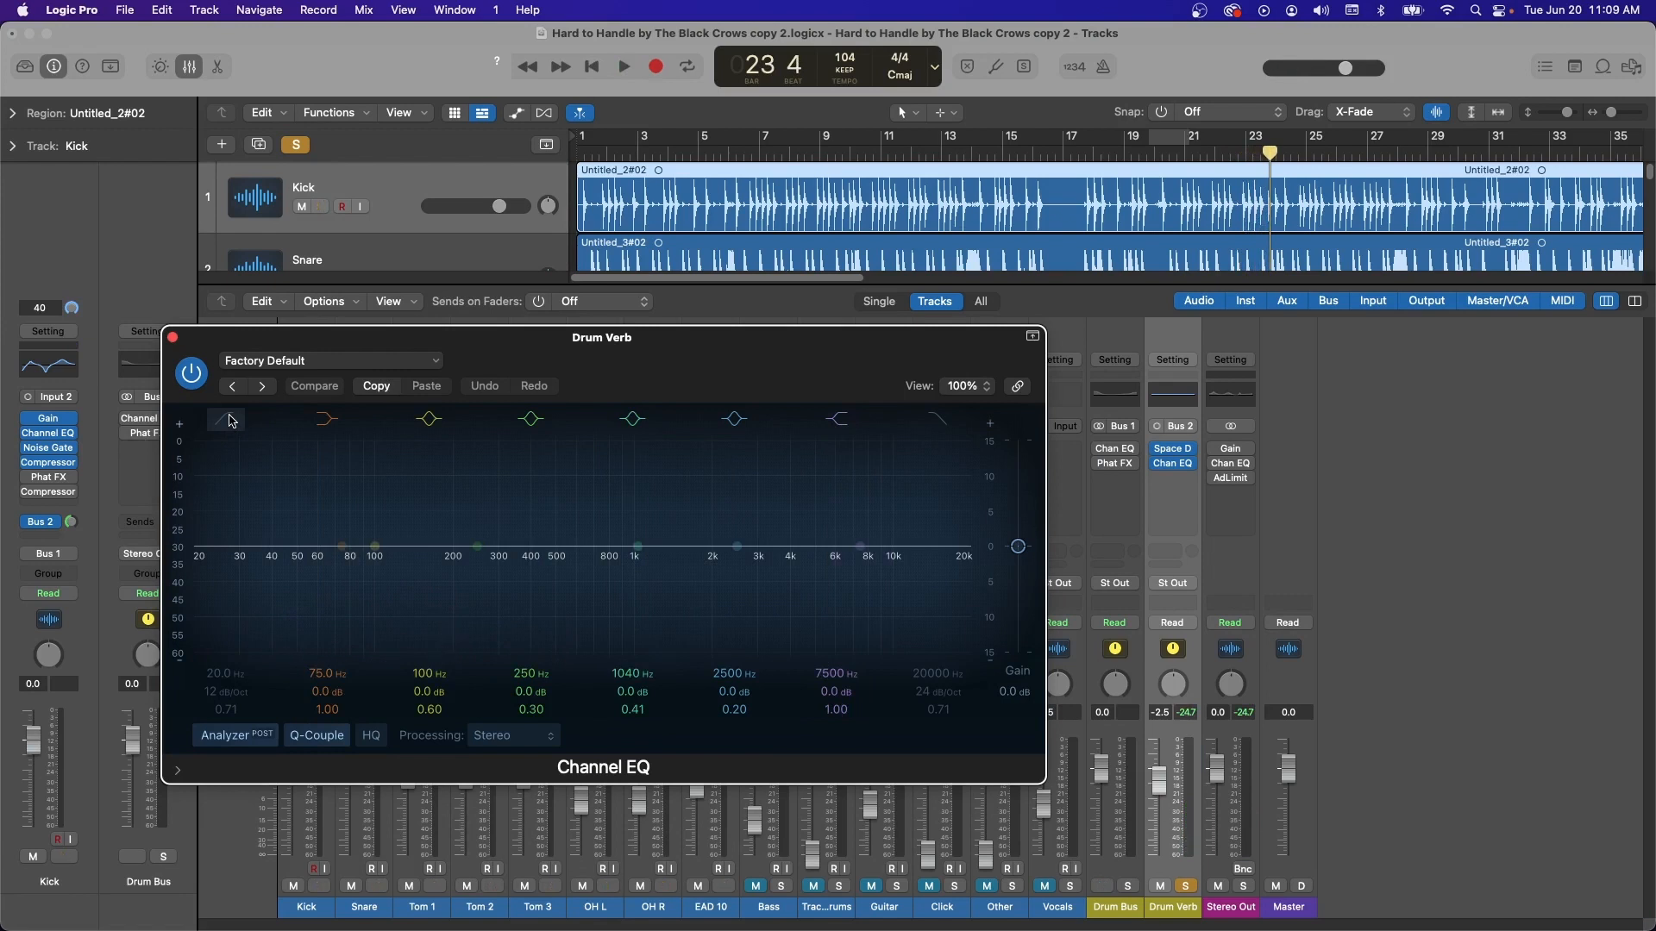
# Enable the low cut in Drum Verb's Channel EQ at 115 Hz, 12 dB/Oct, with a Q of 0.60
pyautogui.click(232, 421)
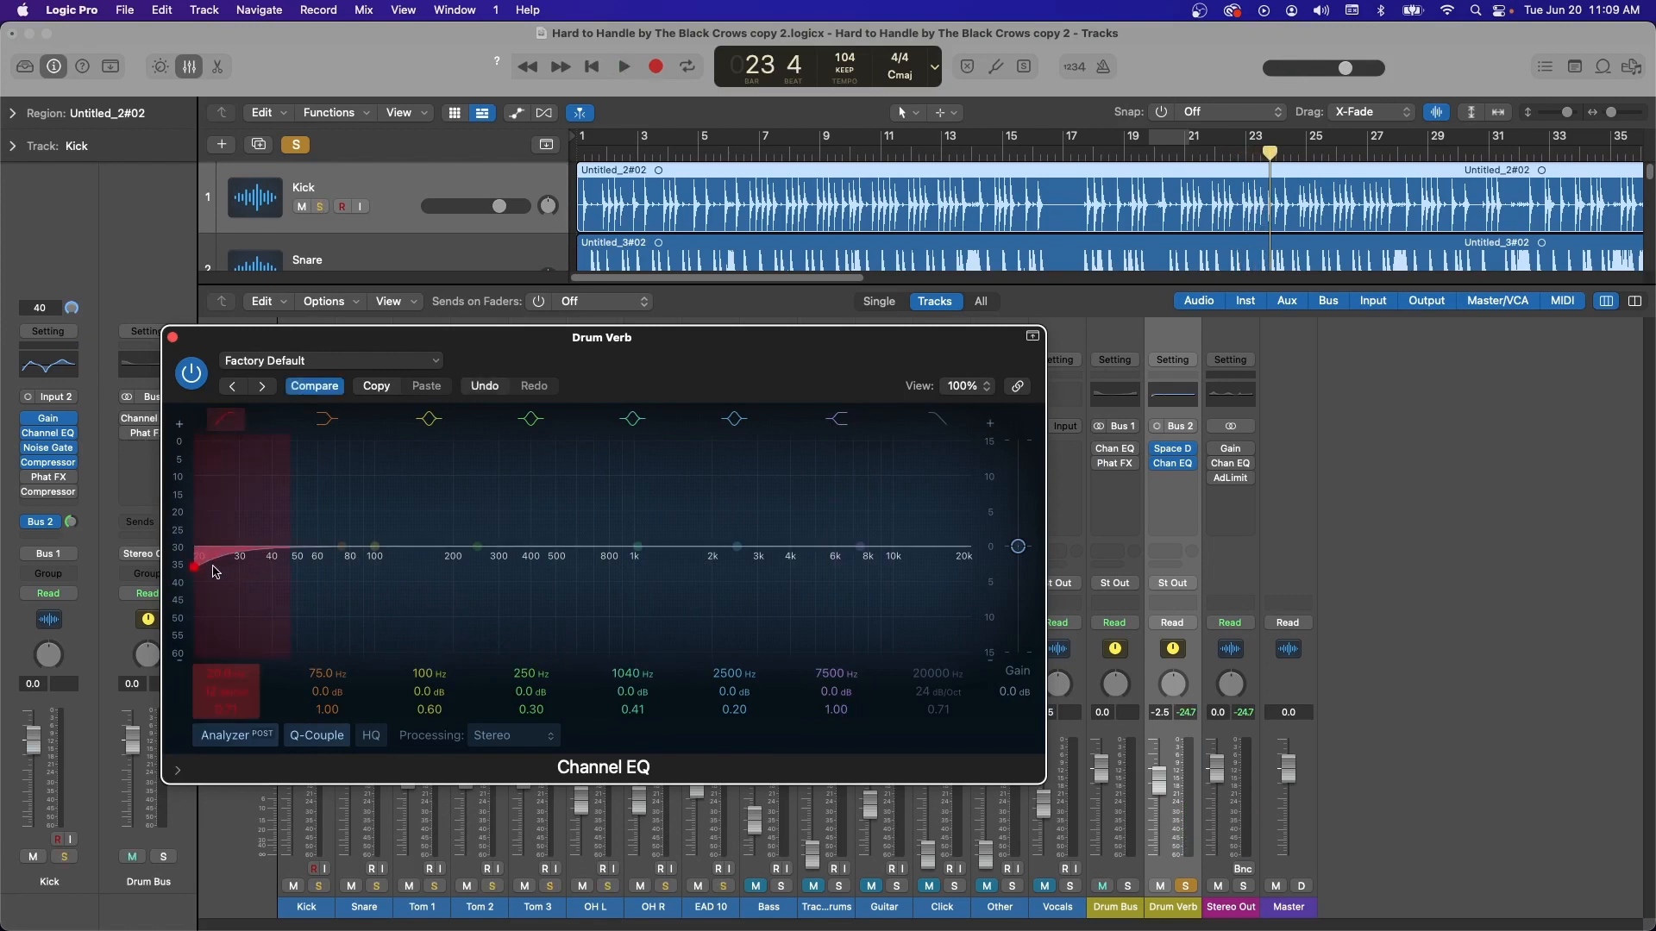
pyautogui.moveTo(214, 553); pyautogui.dragTo(389, 567)
pyautogui.press('space')
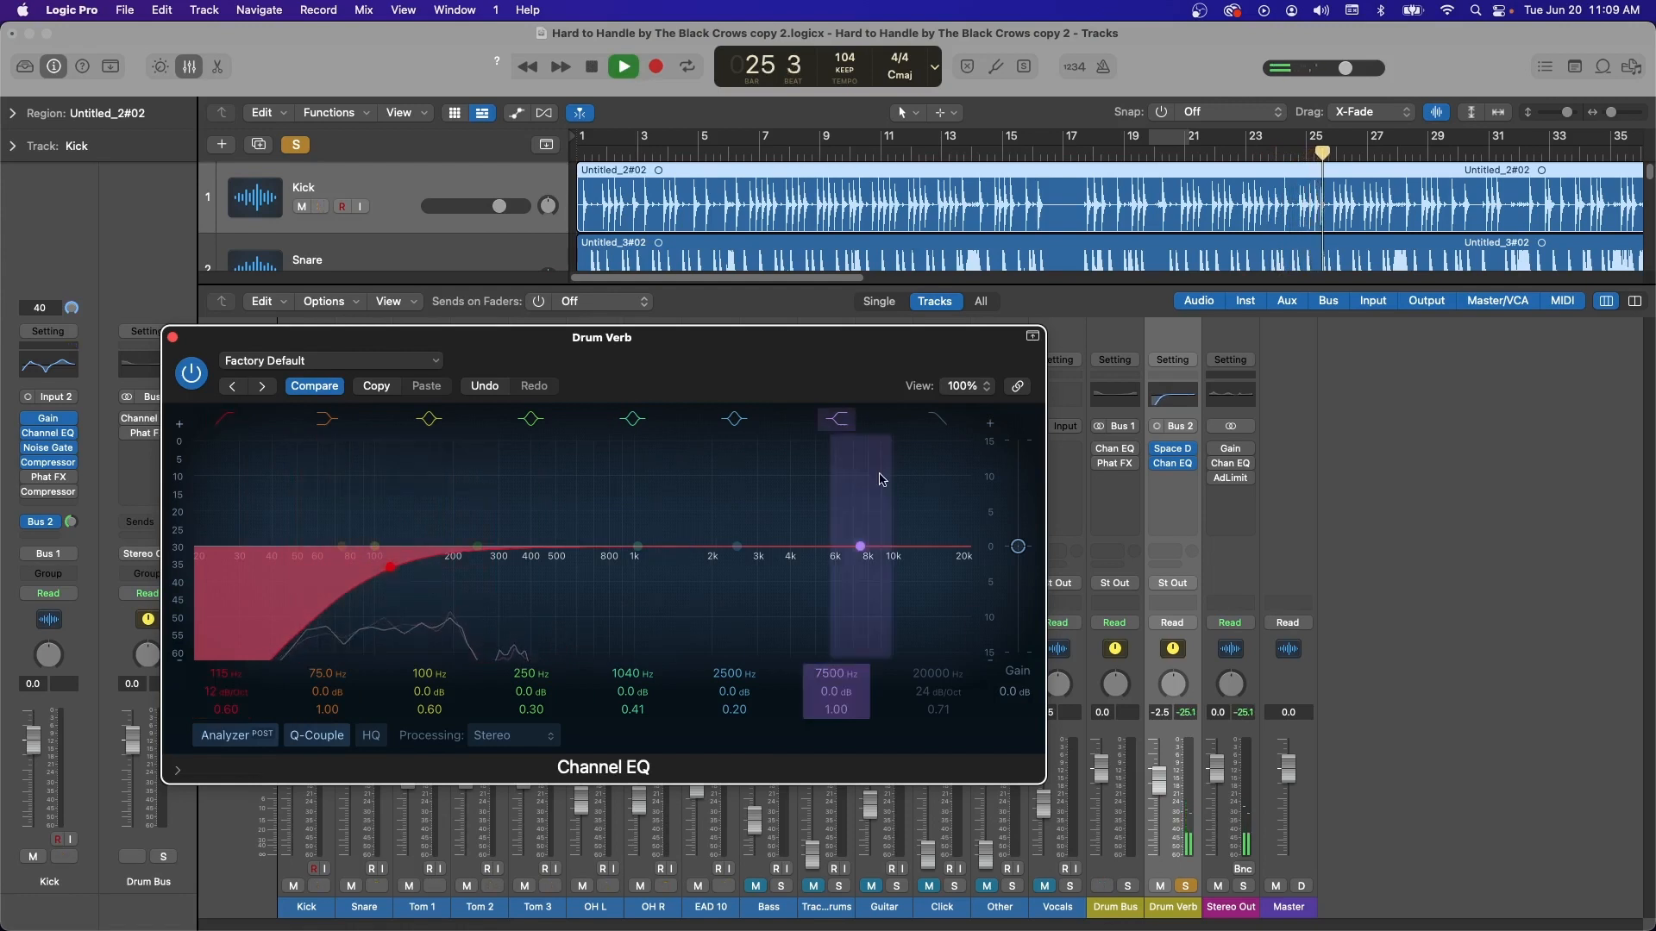
# Enable the high cut at 3200 Hz, 24 dB/Oct with a Q of 0.25 during auditioning, and close the Channel EQ
pyautogui.click(941, 418)
pyautogui.press('space')
pyautogui.moveTo(964, 566); pyautogui.dragTo(884, 591)
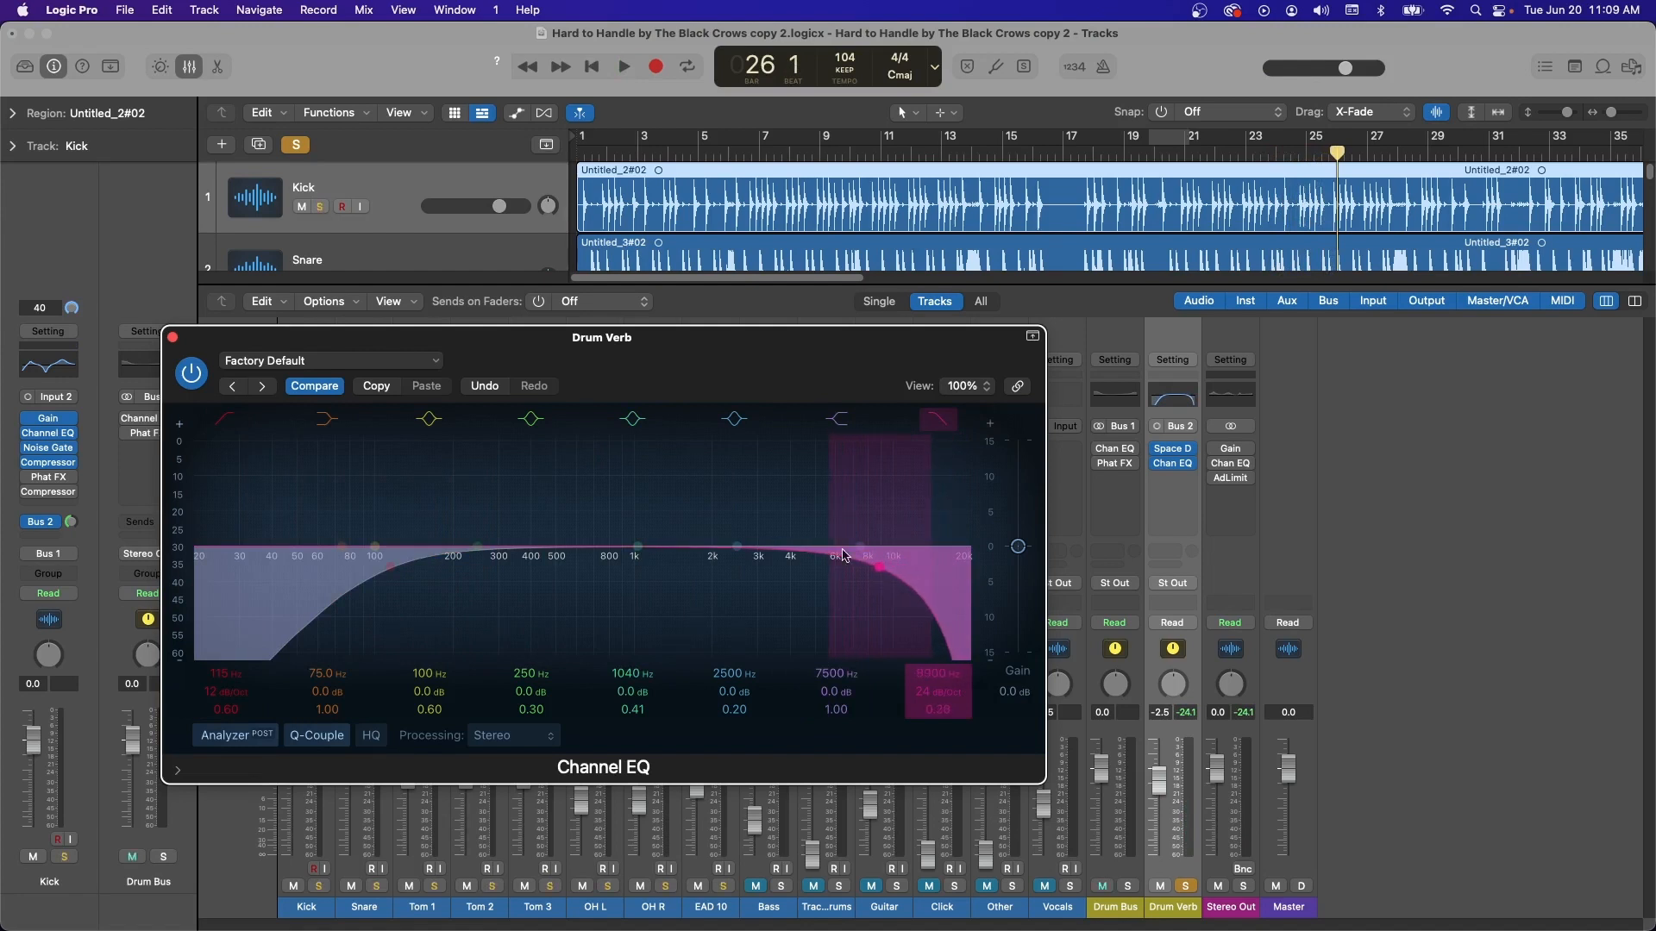
pyautogui.press('space')
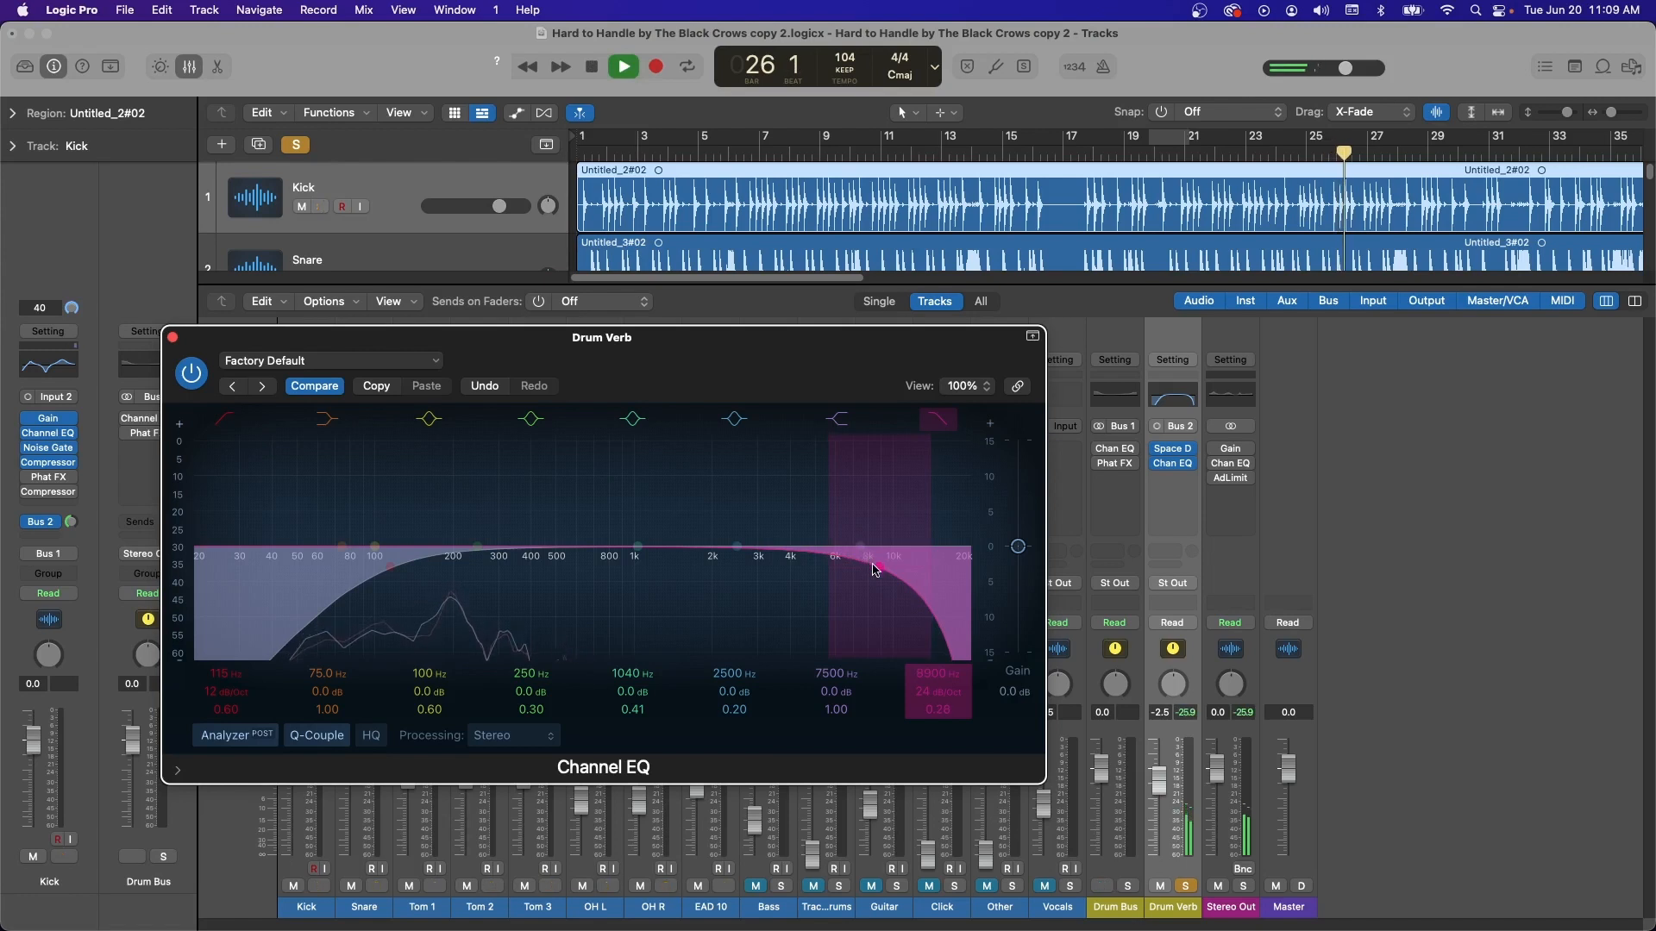
pyautogui.moveTo(843, 556); pyautogui.dragTo(761, 576)
pyautogui.click(1181, 452)
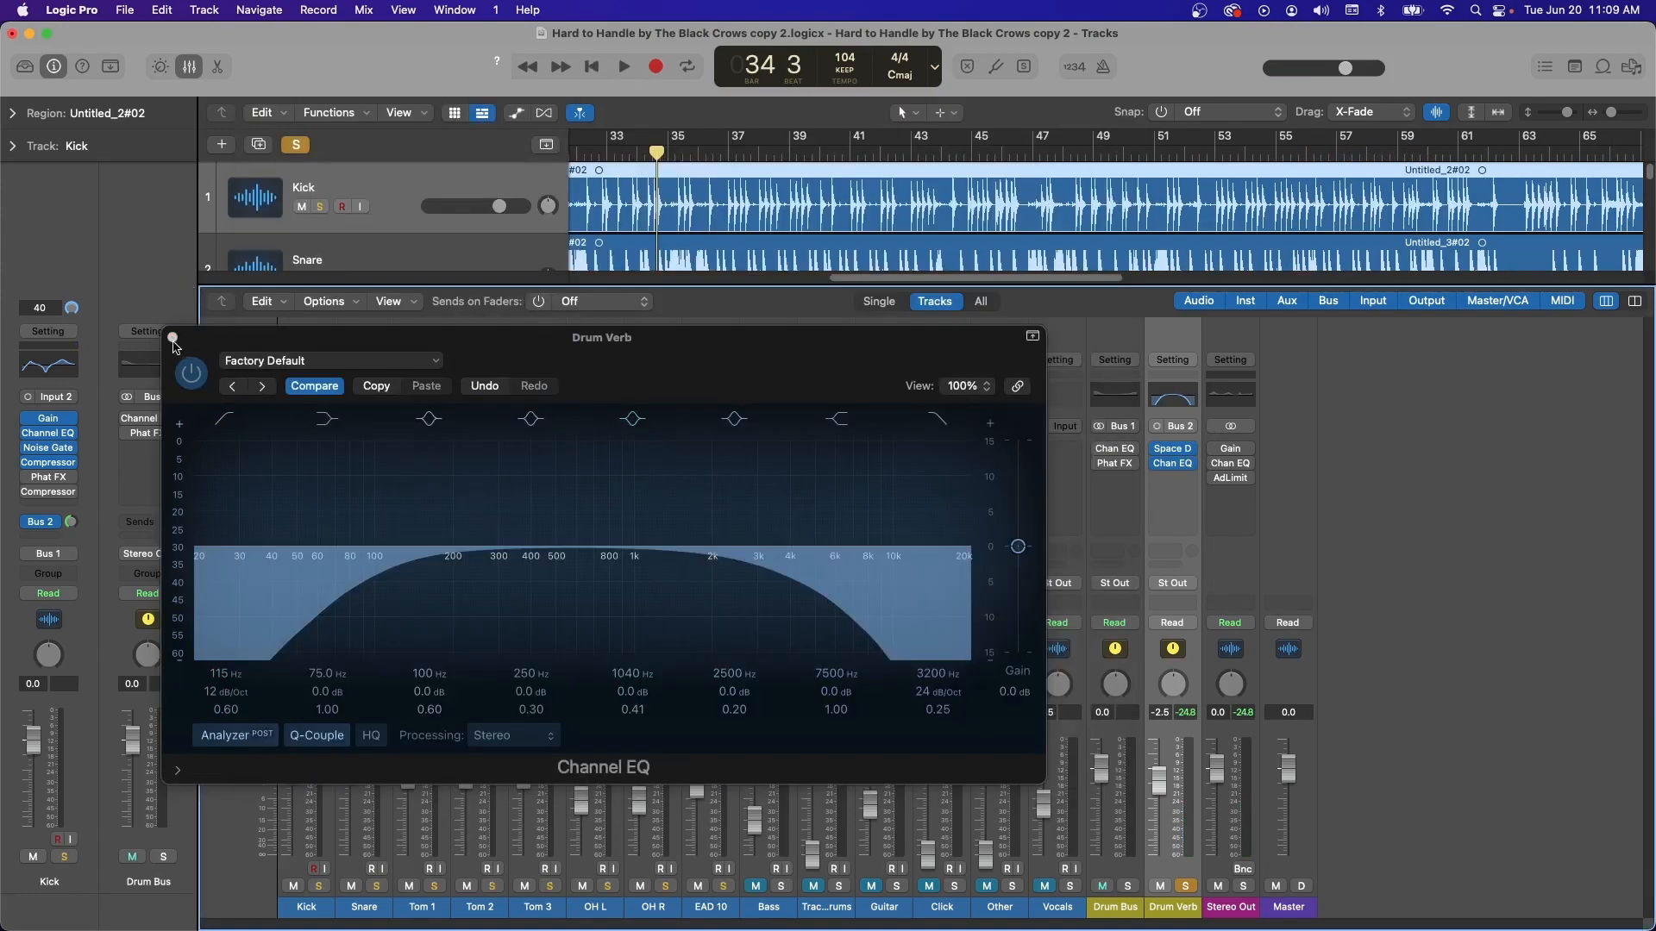
pyautogui.click(172, 338)
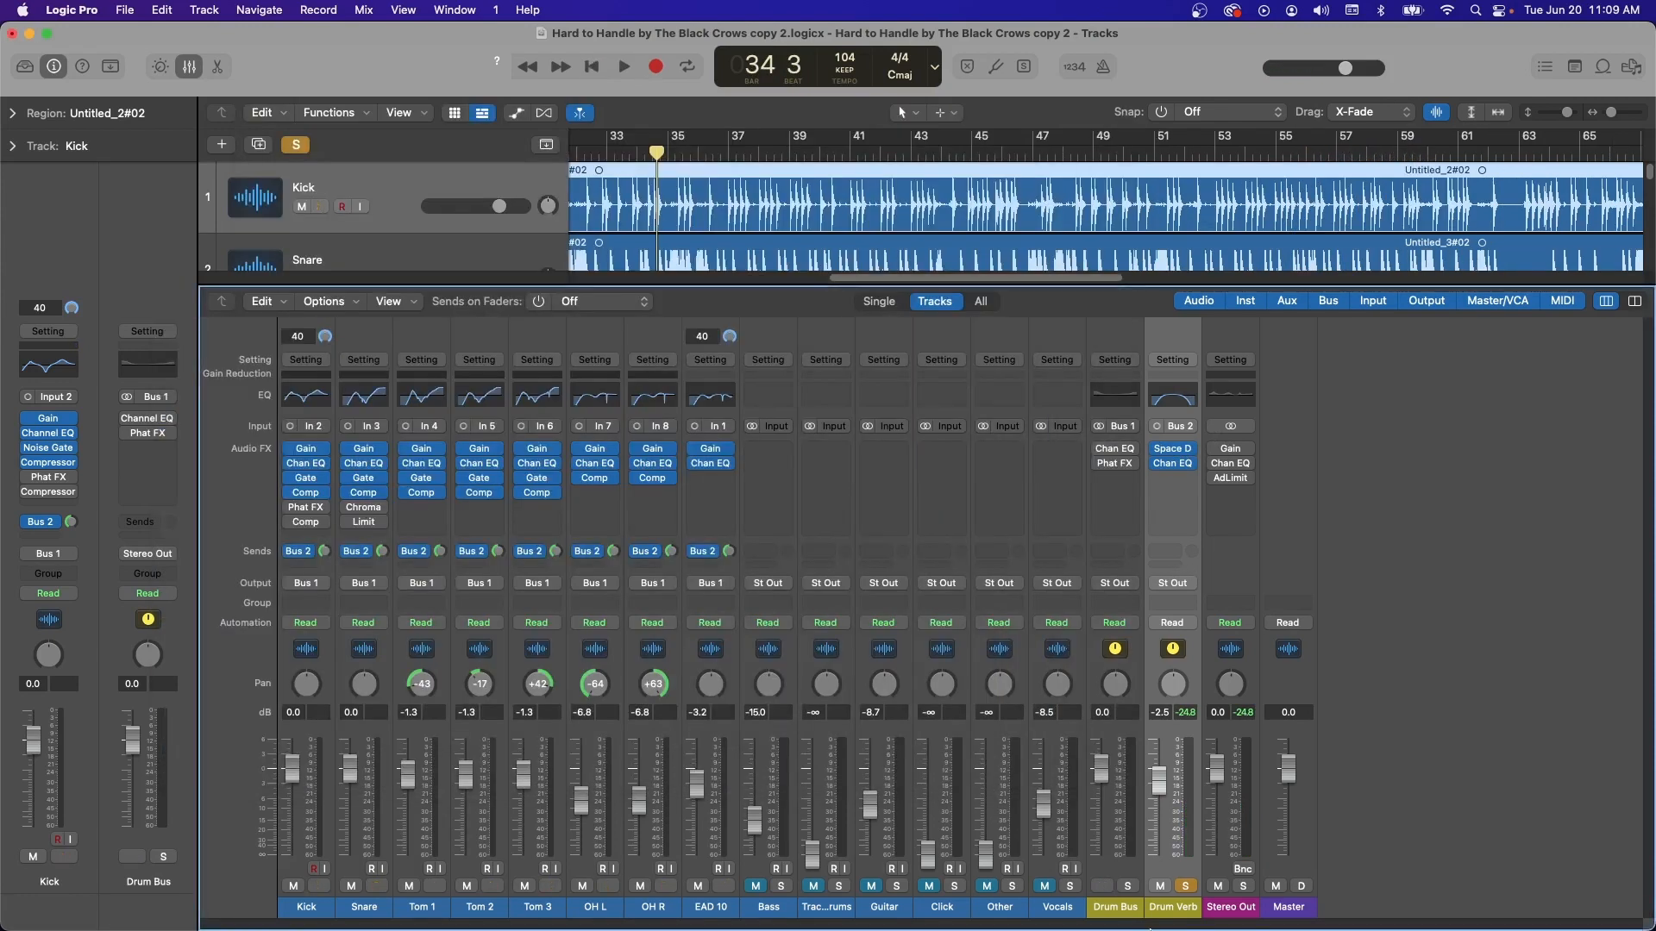
# Unsolo Drum Verb and lower its fader to -3.1 dB while playing it with the full drum mix
pyautogui.click(1187, 886)
pyautogui.press('space')
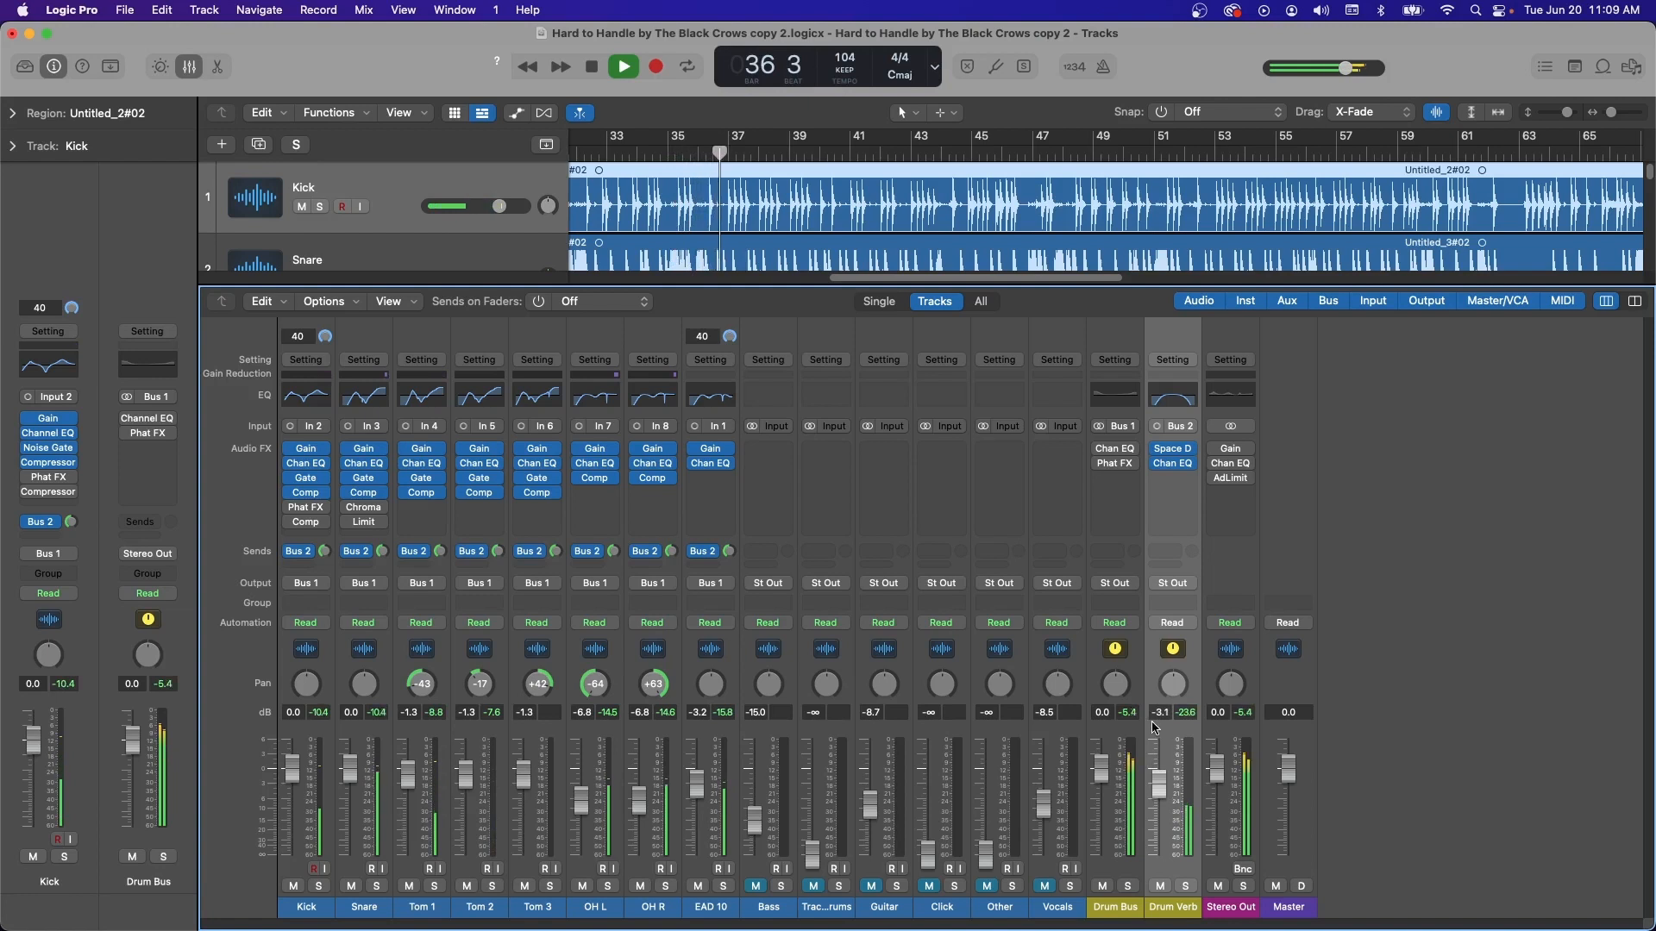
pyautogui.press('space')
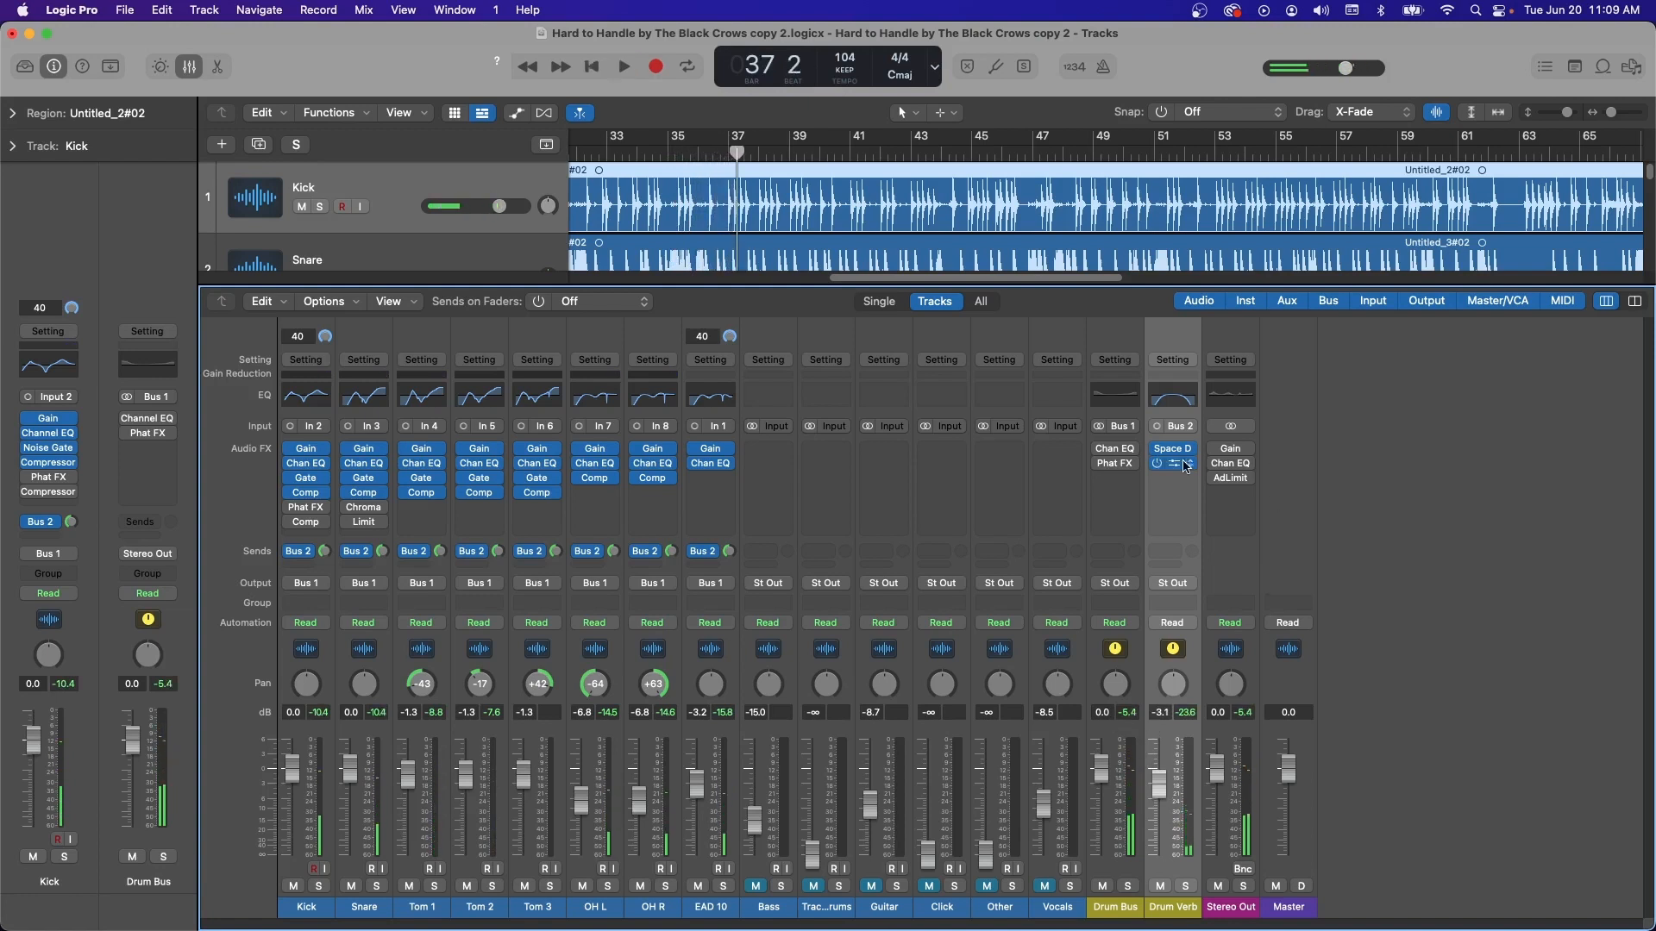
# Review the low cut and high cut curve in Drum Verb's Channel EQ, and close it
pyautogui.click(1178, 463)
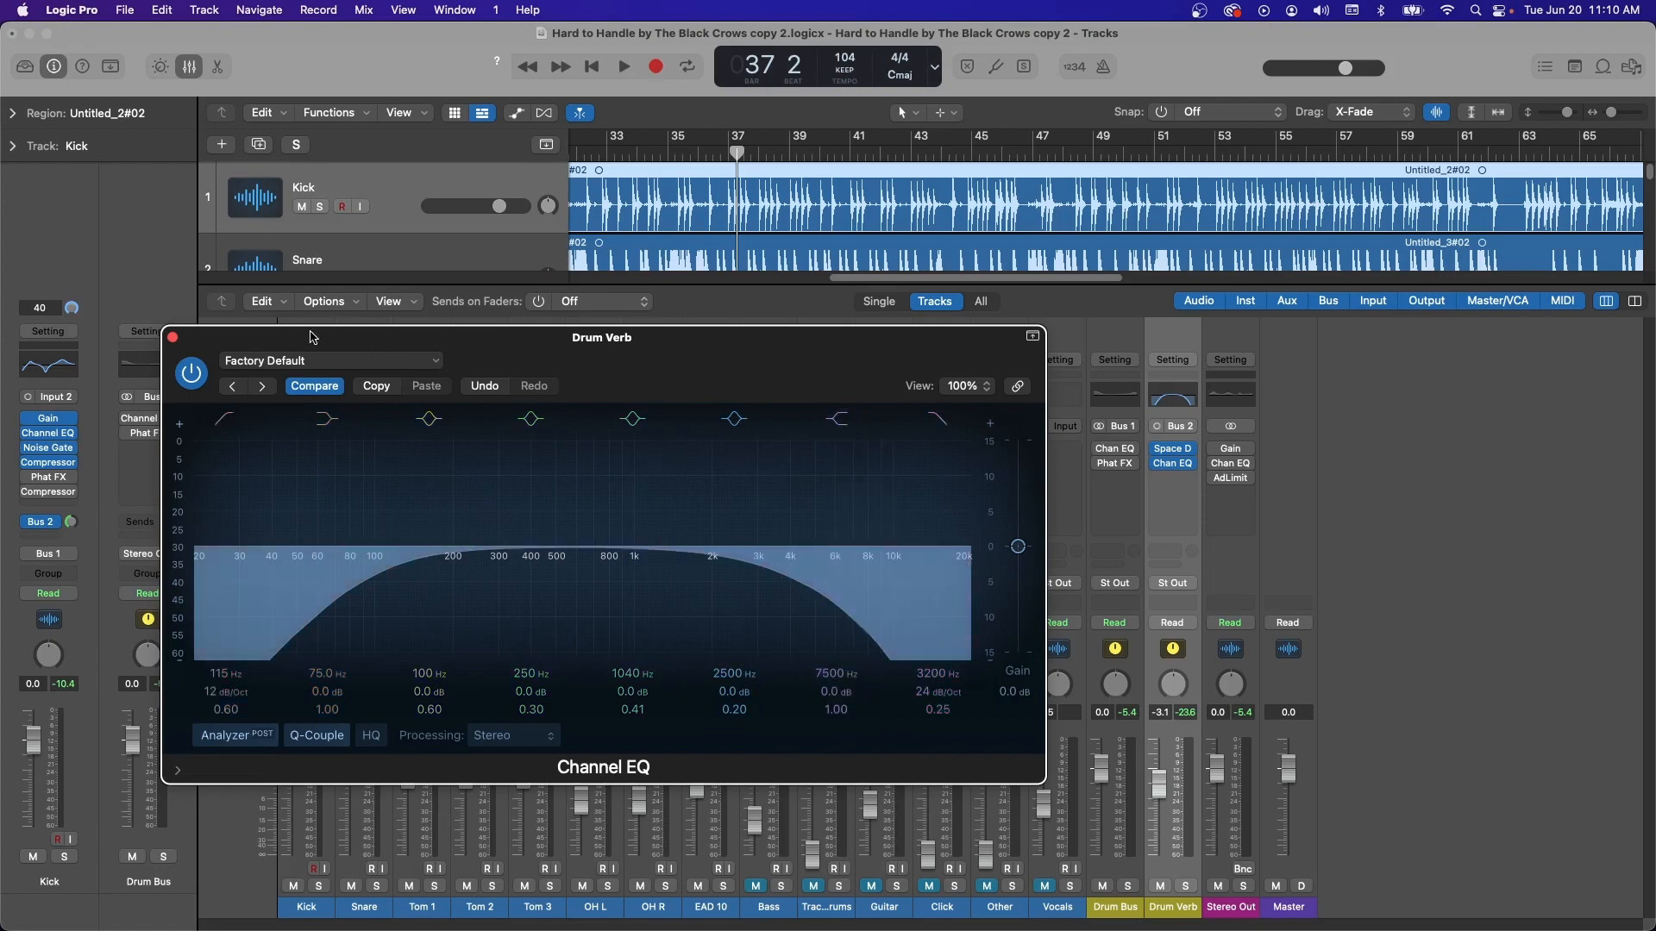
pyautogui.moveTo(311, 336); pyautogui.dragTo(576, 397)
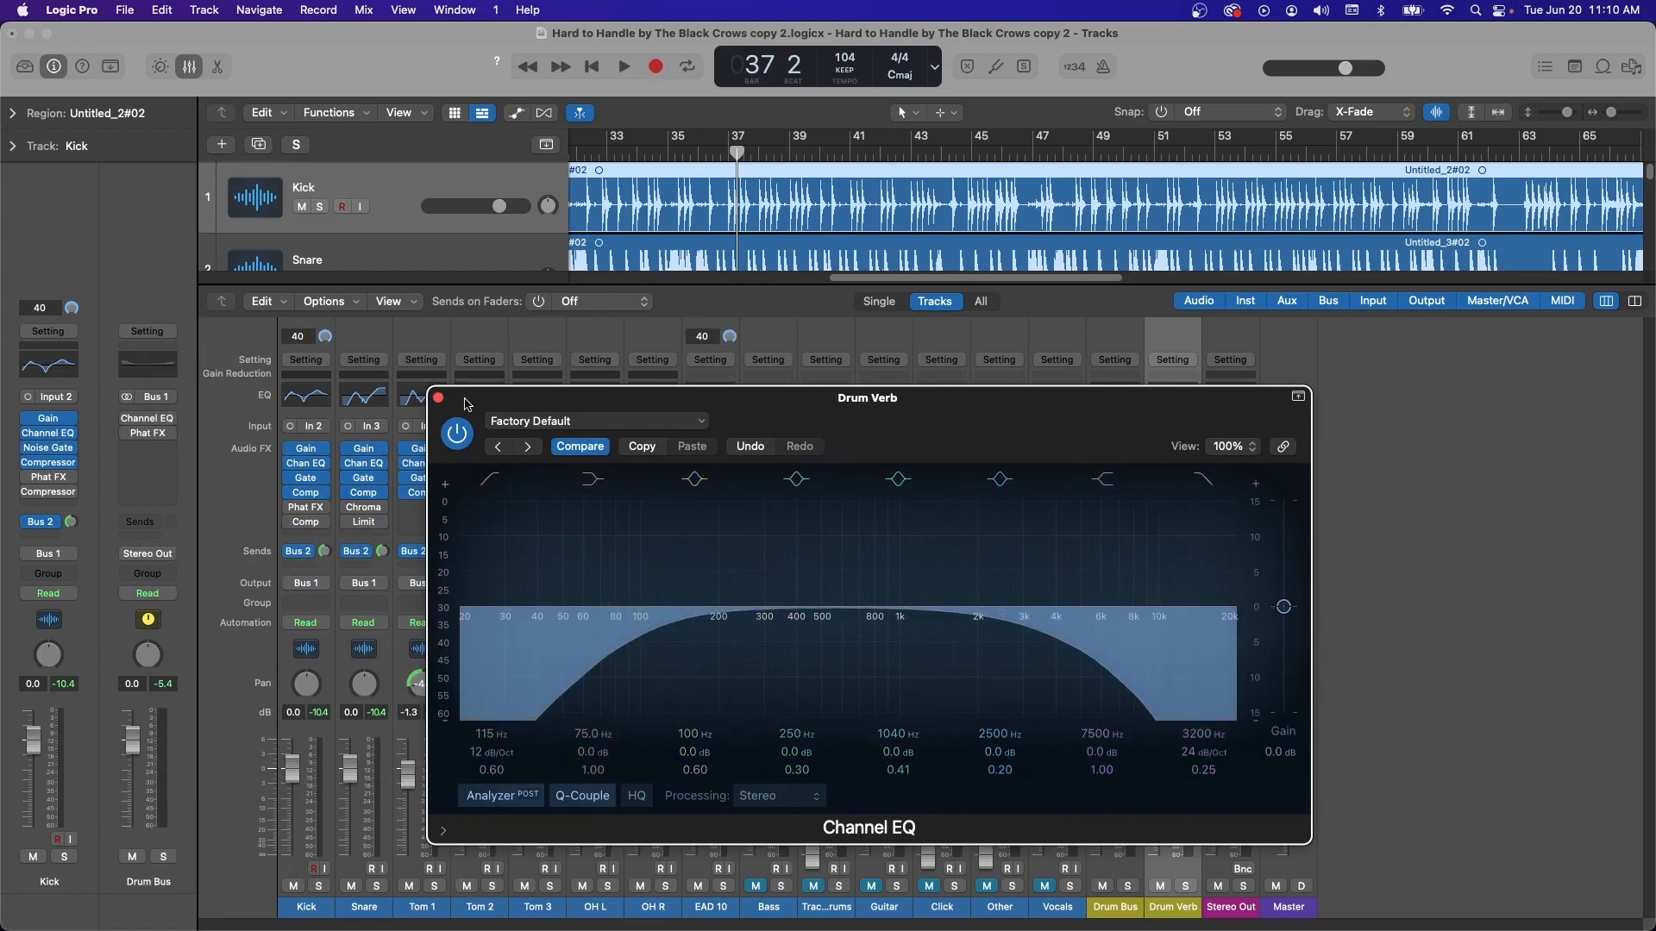
pyautogui.click(438, 399)
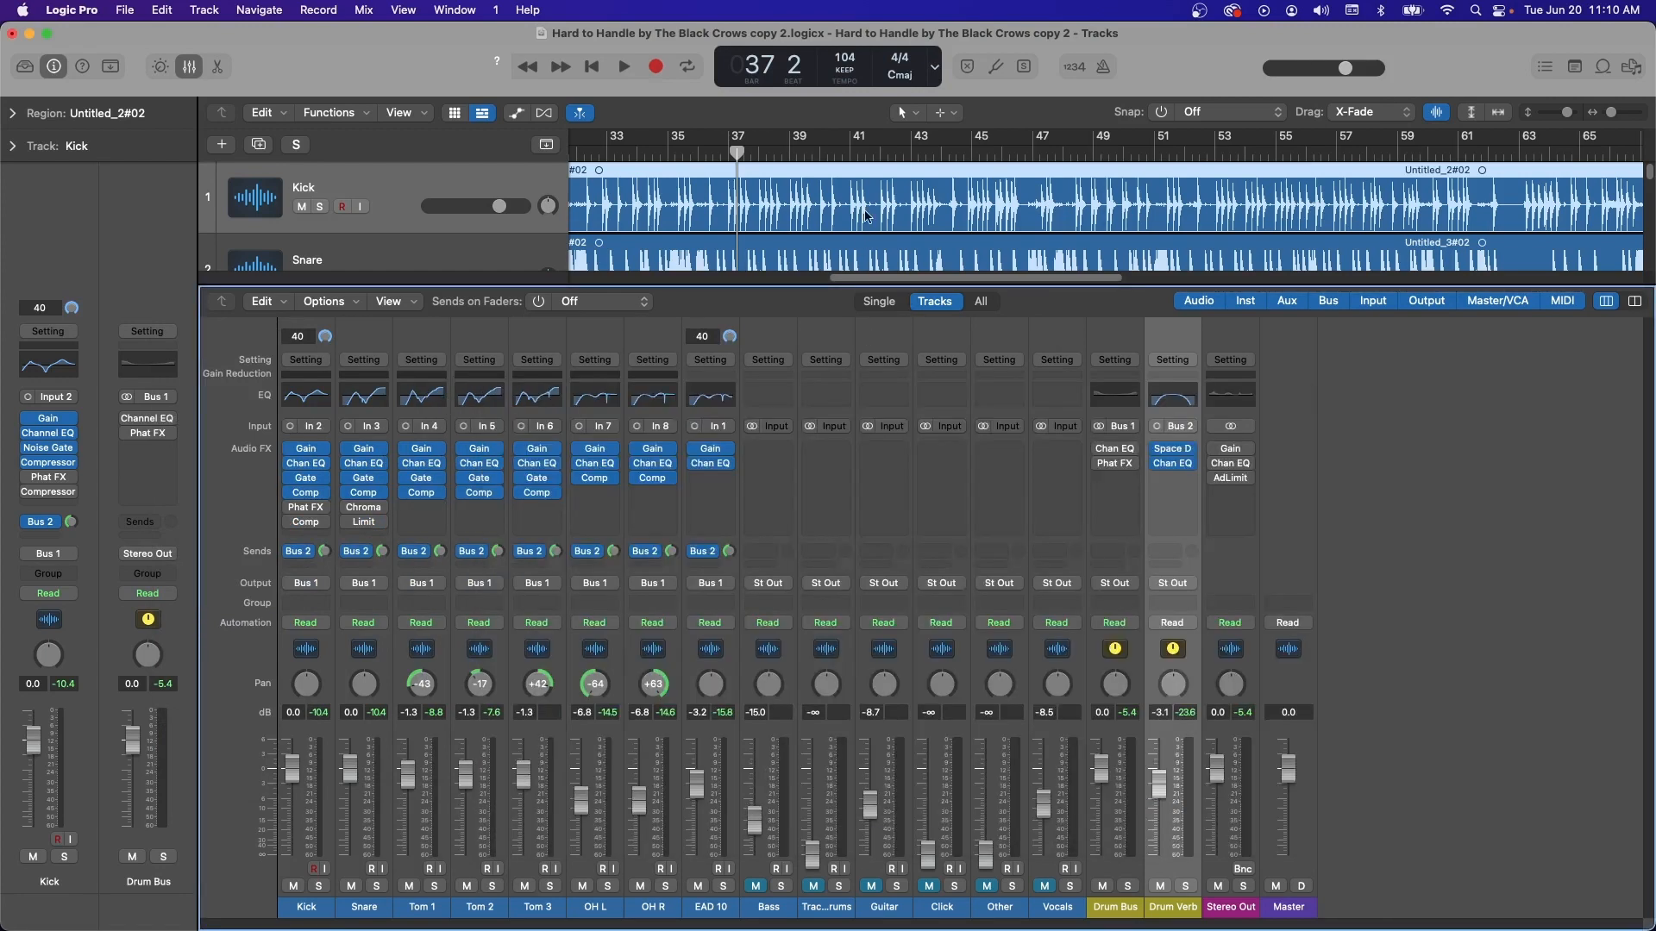
# Lower the Drum Verb fader to -6.4 dB during playback of the drum mix
pyautogui.press('space')
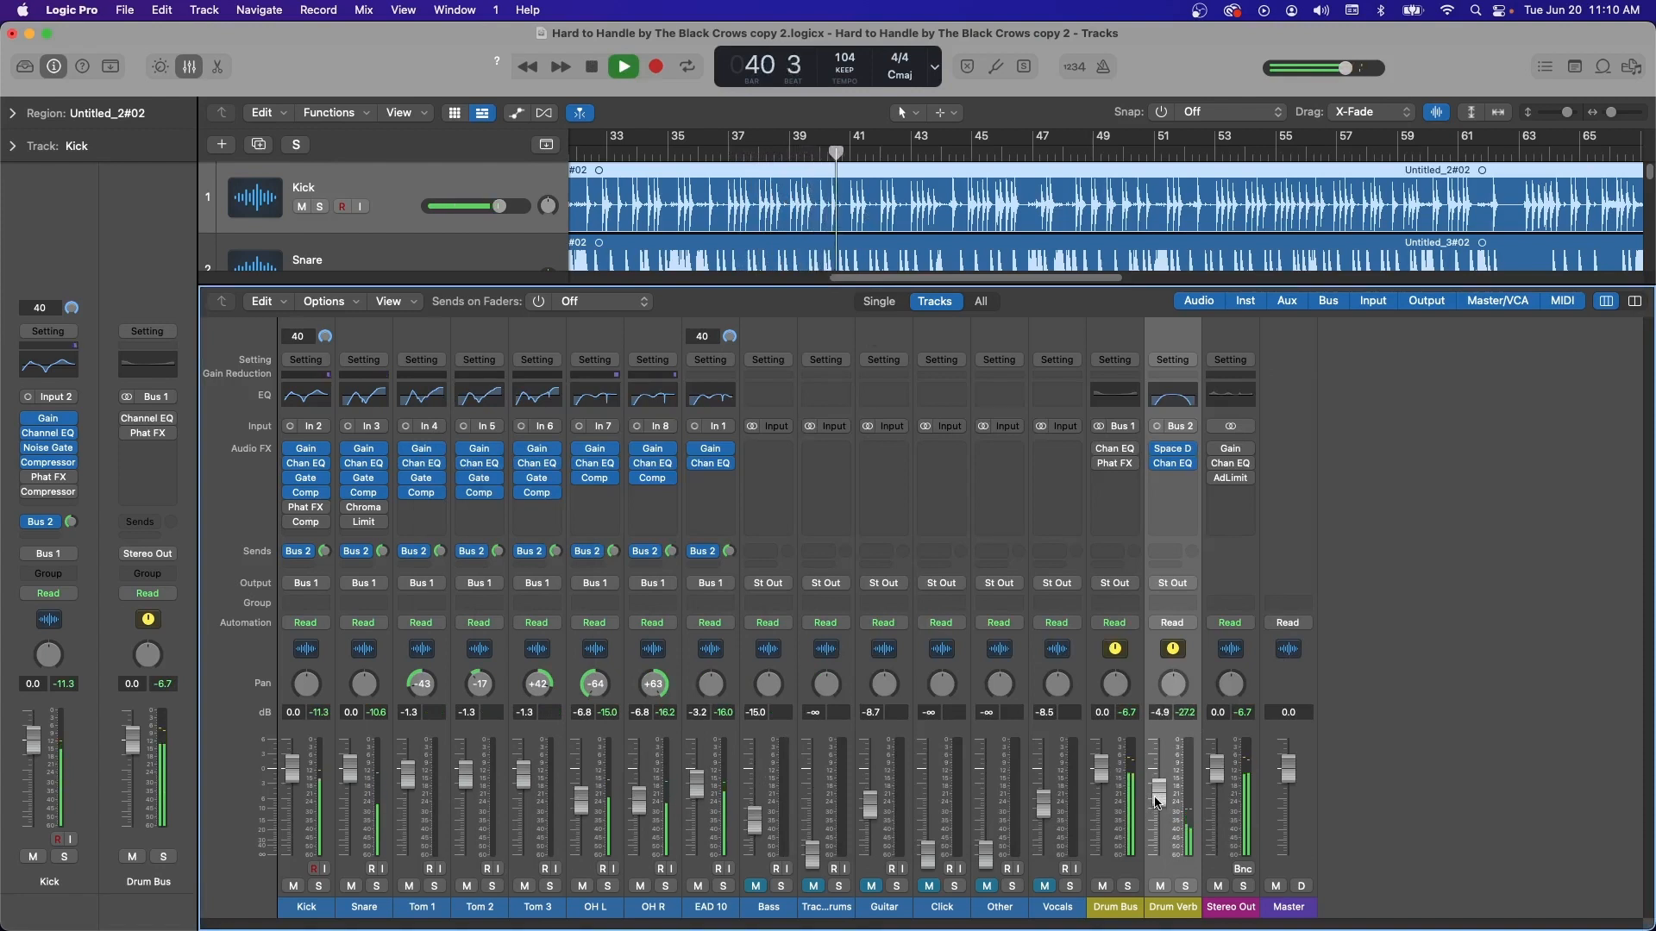
pyautogui.moveTo(1156, 802); pyautogui.dragTo(1157, 806)
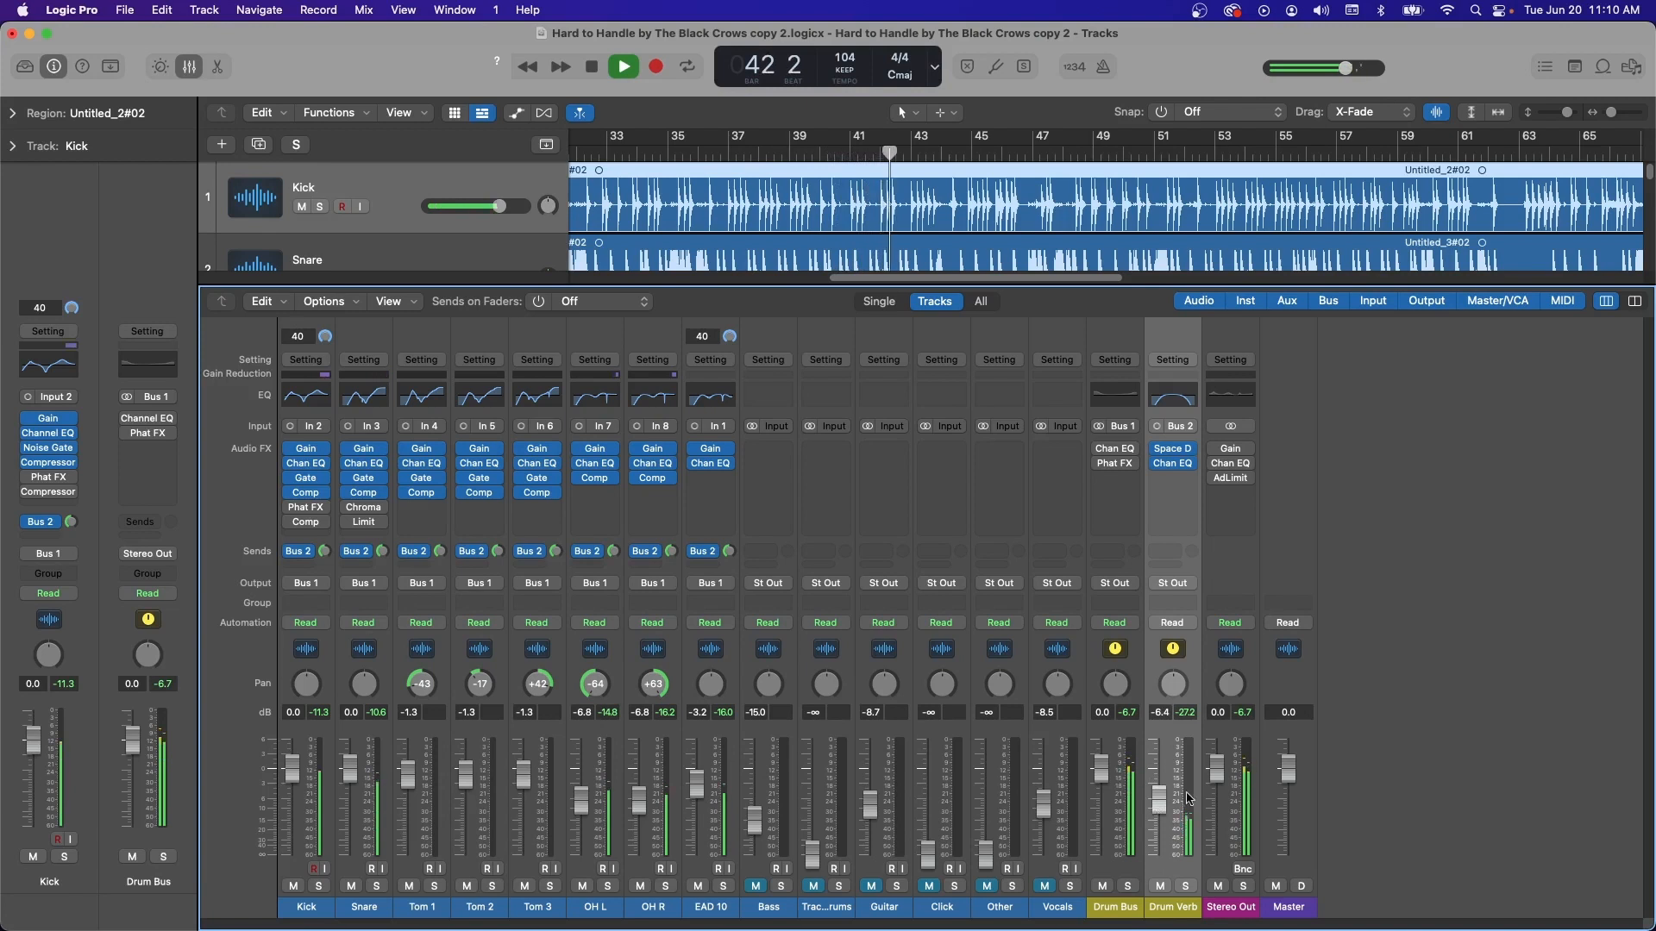
pyautogui.press('space')
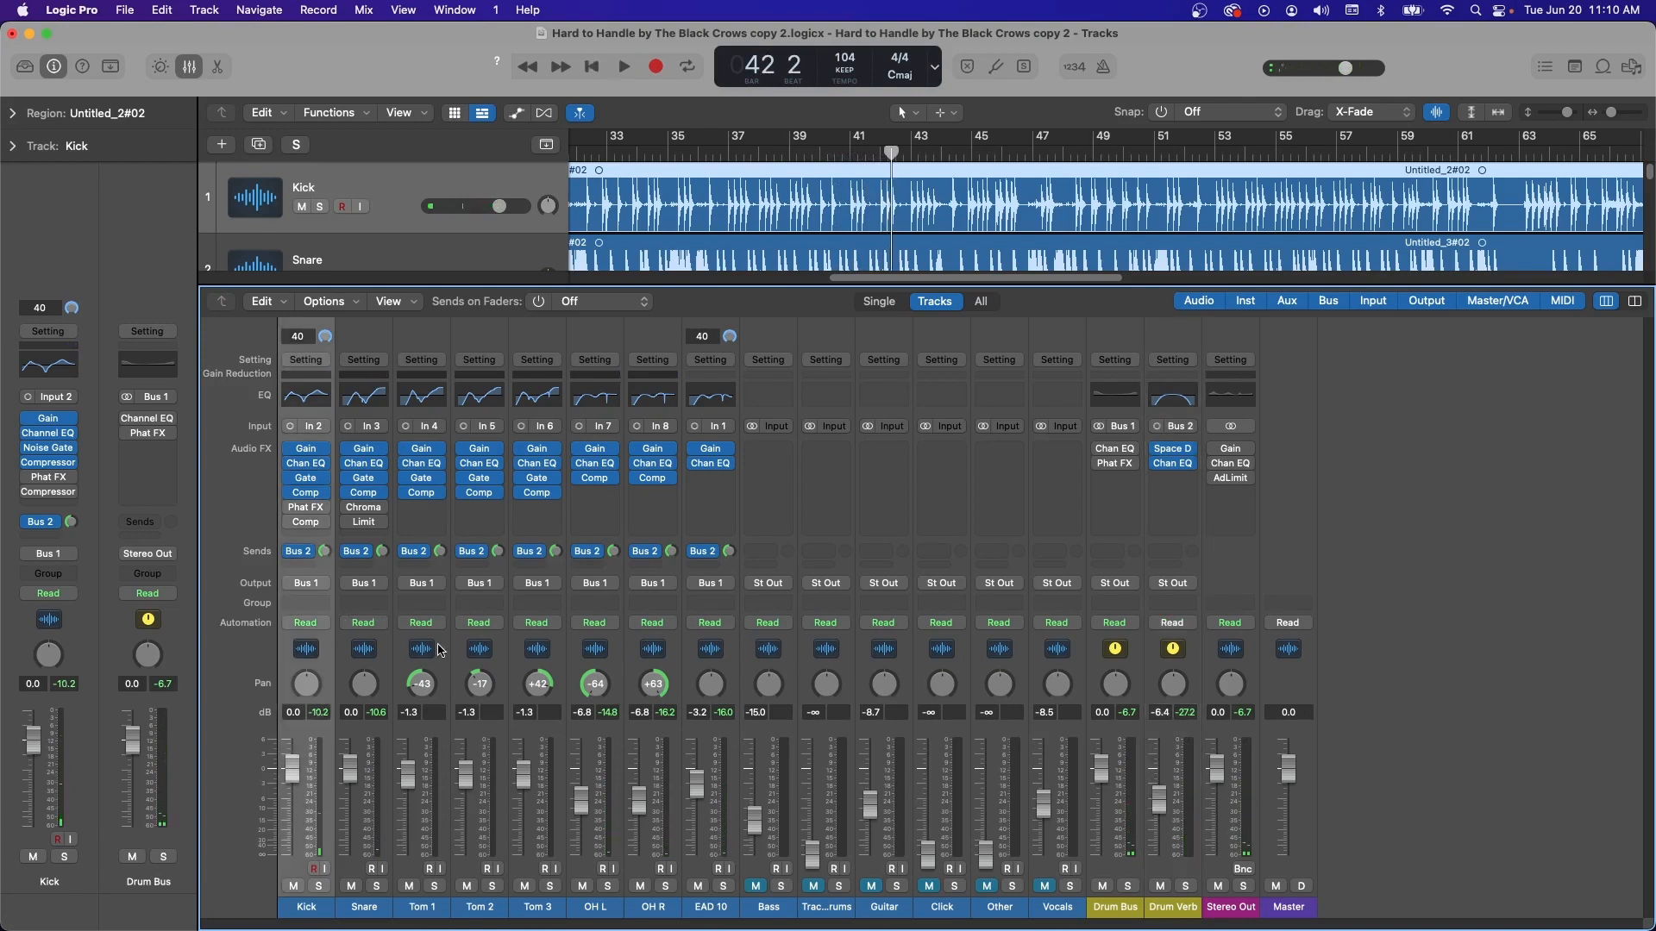
# Add a Bus 3 send to the Snare and Tom 1 to 3 channels together and set the sends to their default level
pyautogui.click(368, 649)
pyautogui.keyDown('shift'); pyautogui.click(535, 649); pyautogui.keyUp('shift')
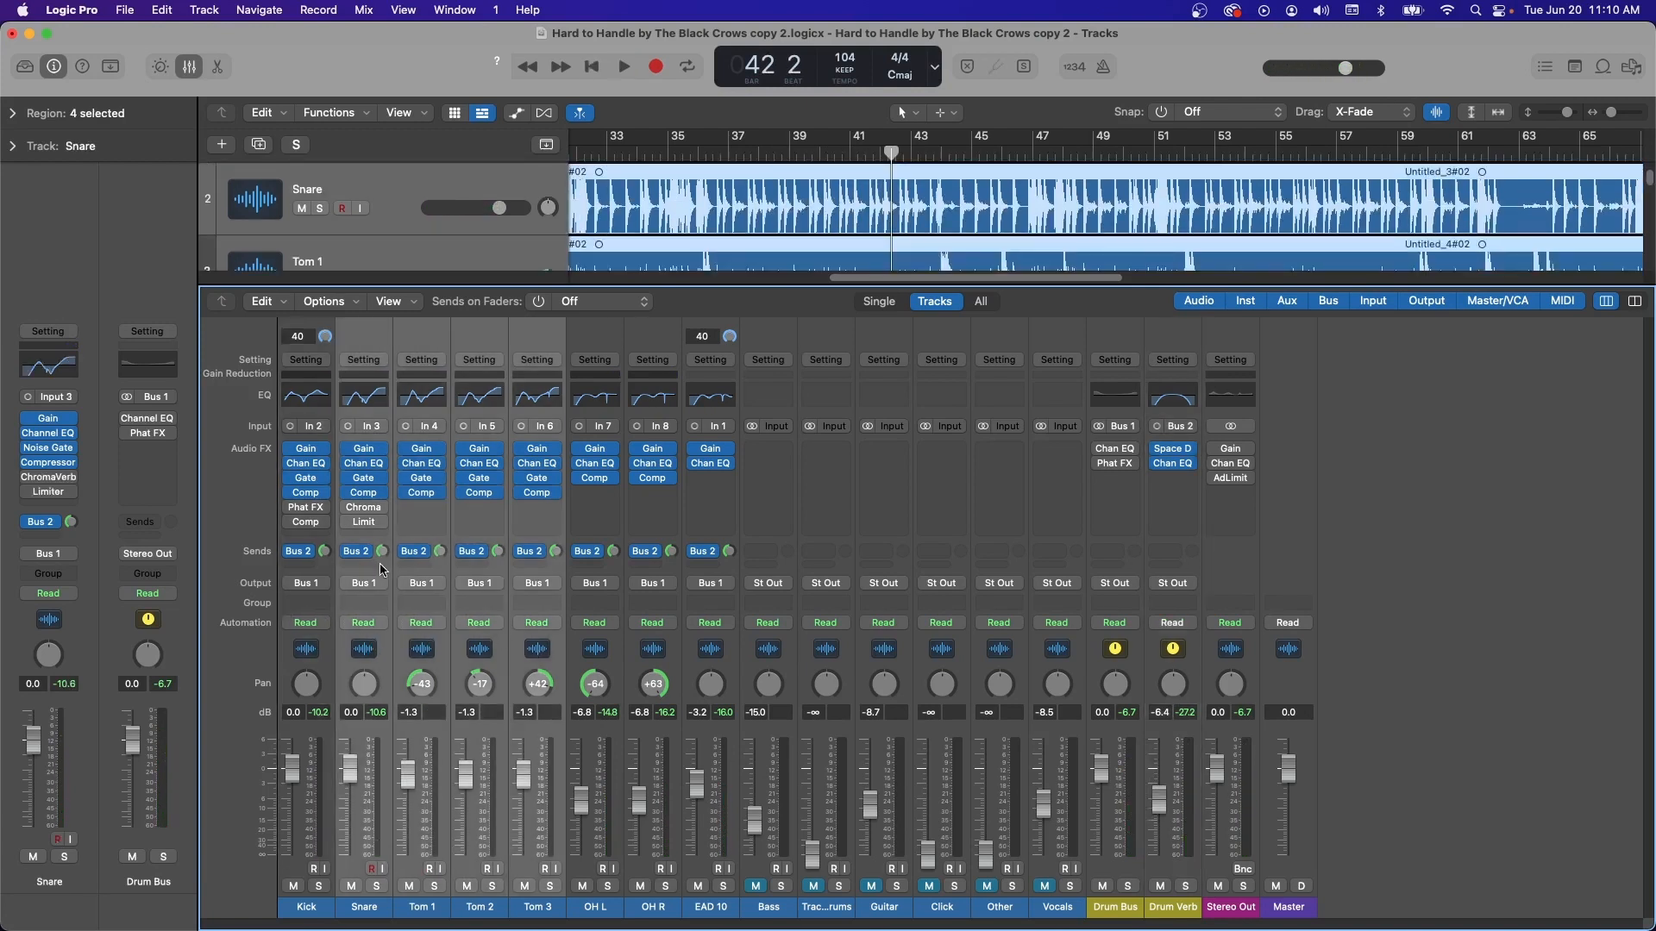
pyautogui.click(369, 567)
pyautogui.moveTo(387, 595)
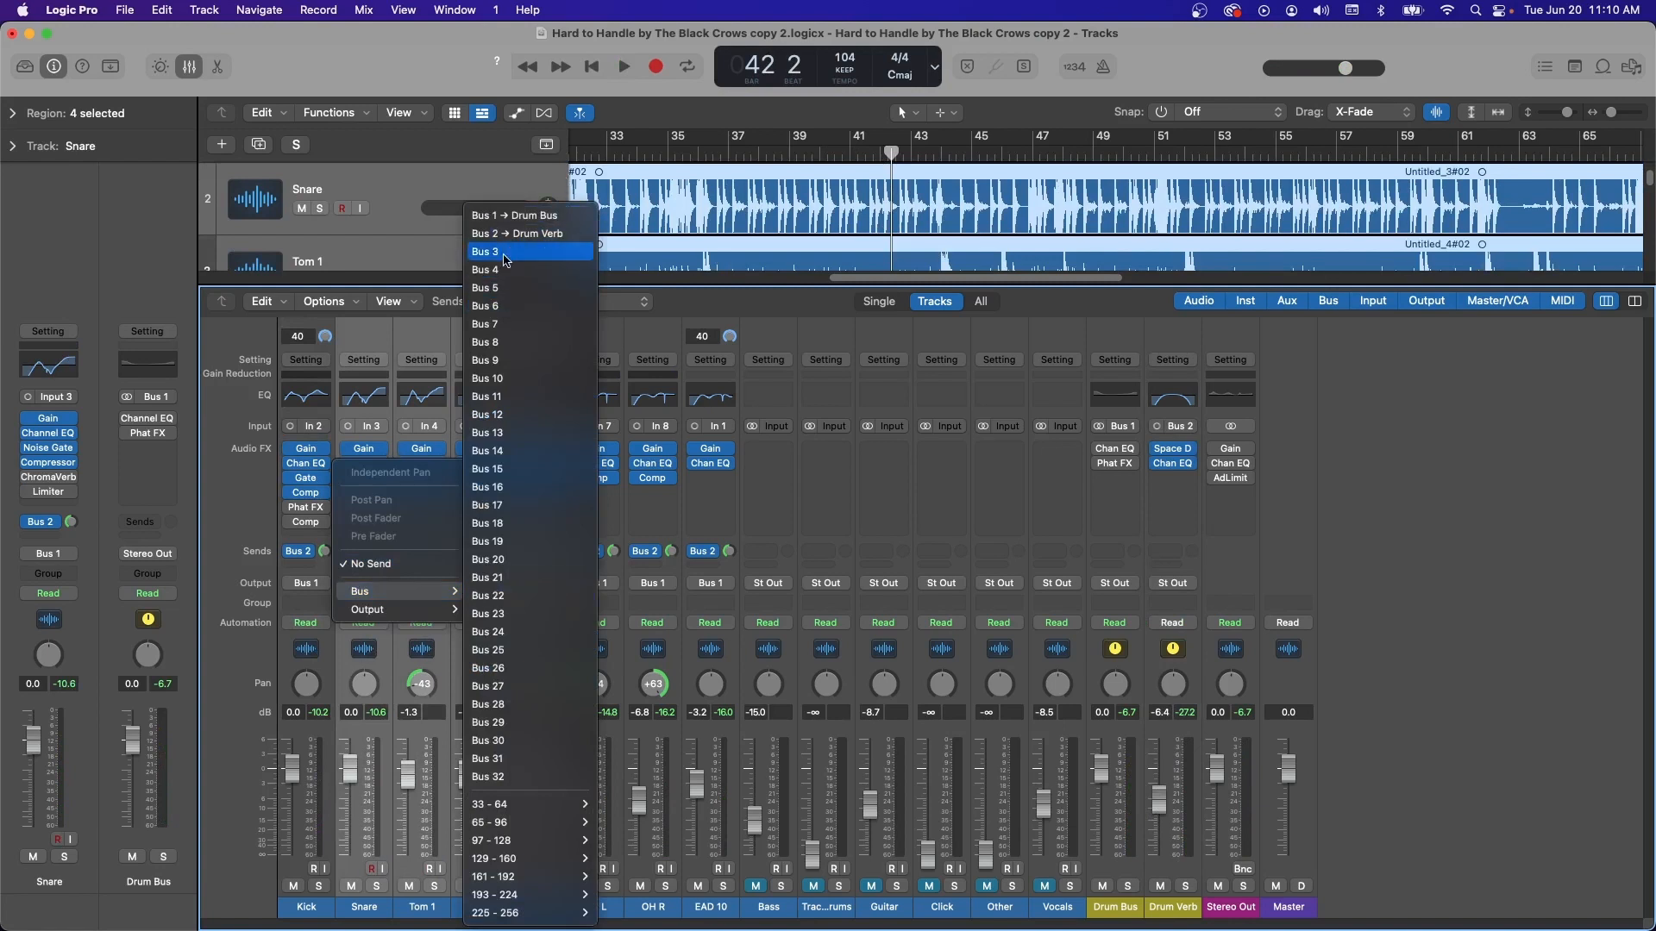
pyautogui.click(505, 253)
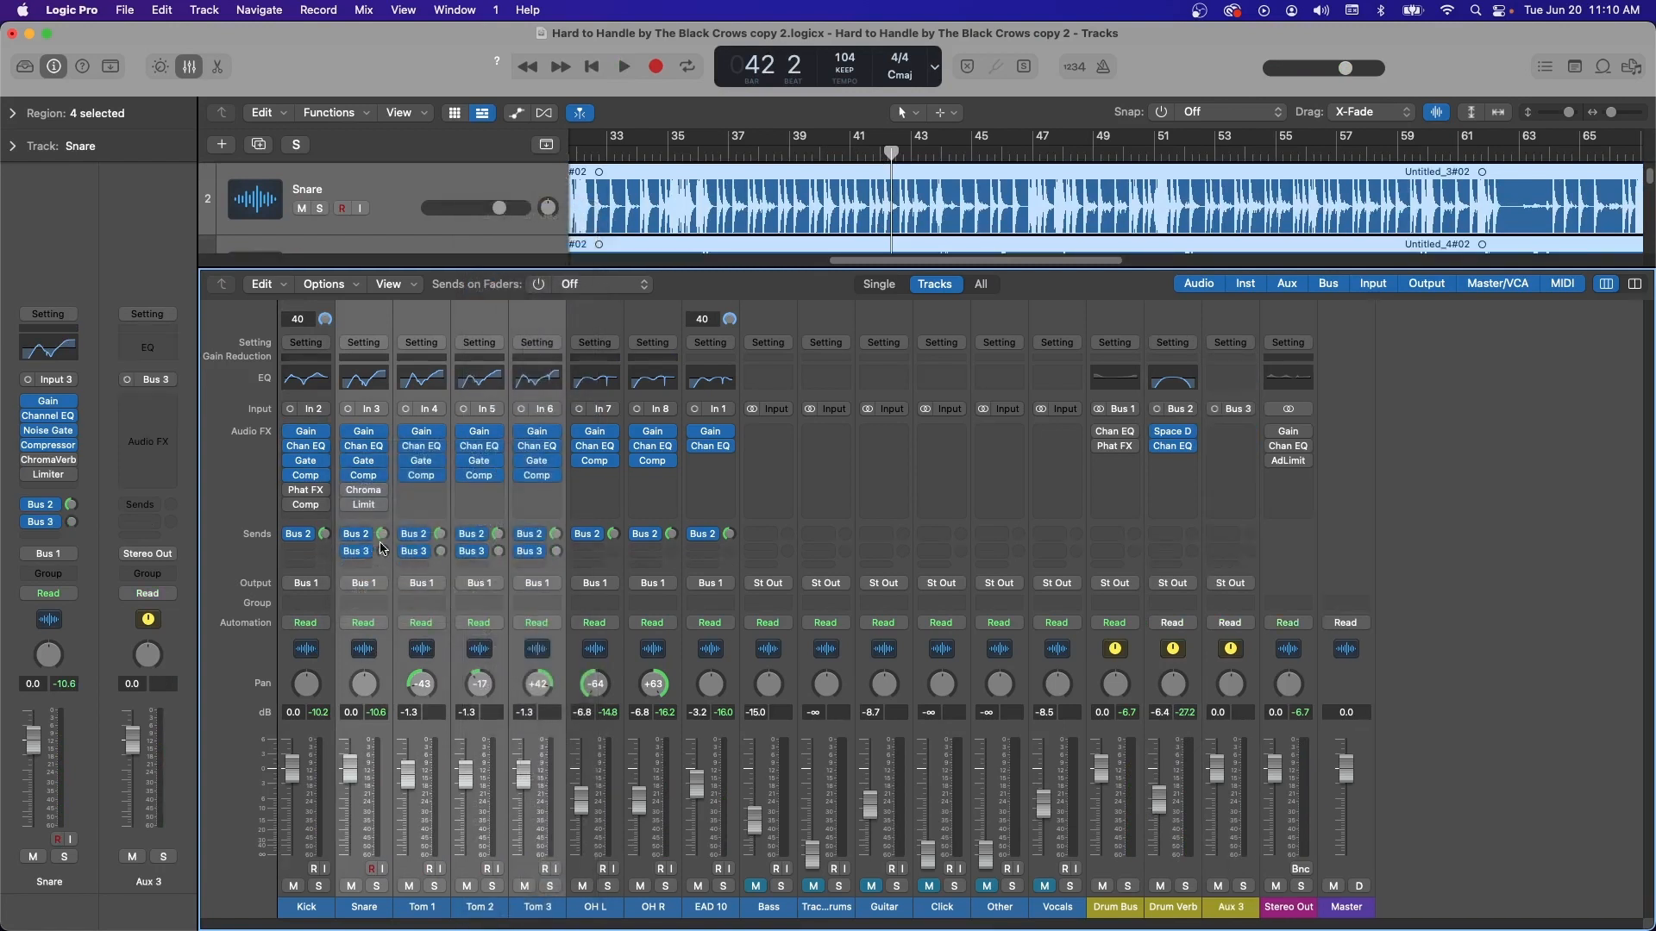
pyautogui.keyDown('alt'); pyautogui.click(382, 551); pyautogui.keyUp('alt')
# Insert a Mono->Stereo Space Designer on Aux 3 and move its window clear of the channel's plug-in slots
pyautogui.click(1231, 431)
pyautogui.moveTo(1263, 504)
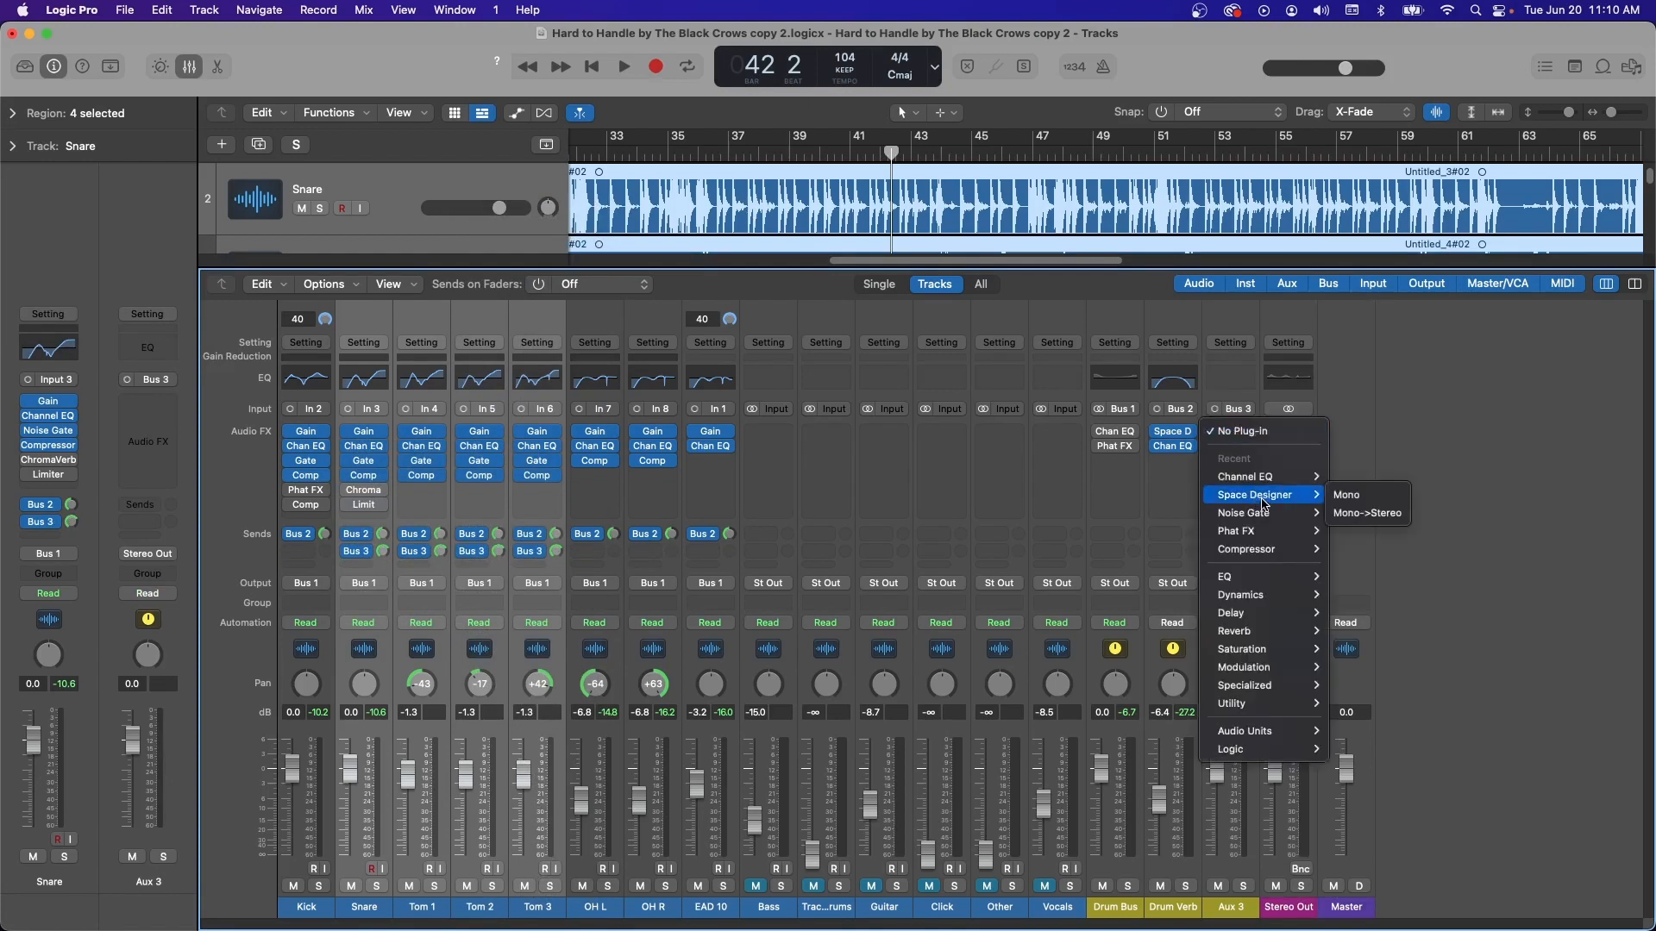
pyautogui.click(1380, 522)
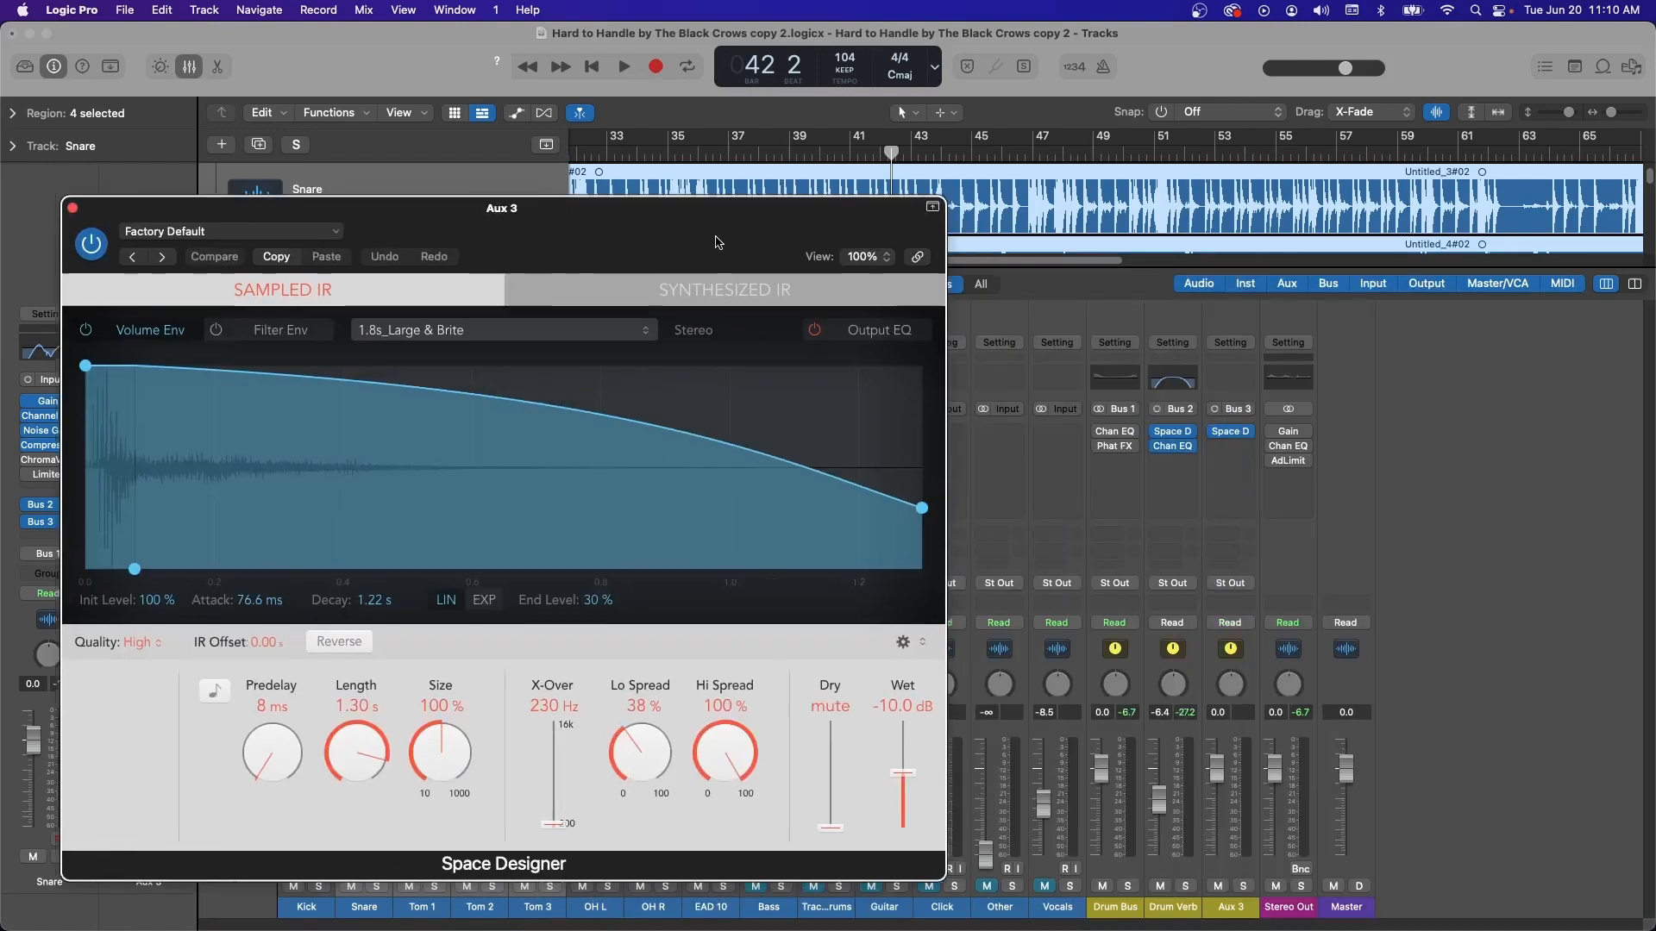
pyautogui.moveTo(719, 243); pyautogui.dragTo(888, 154)
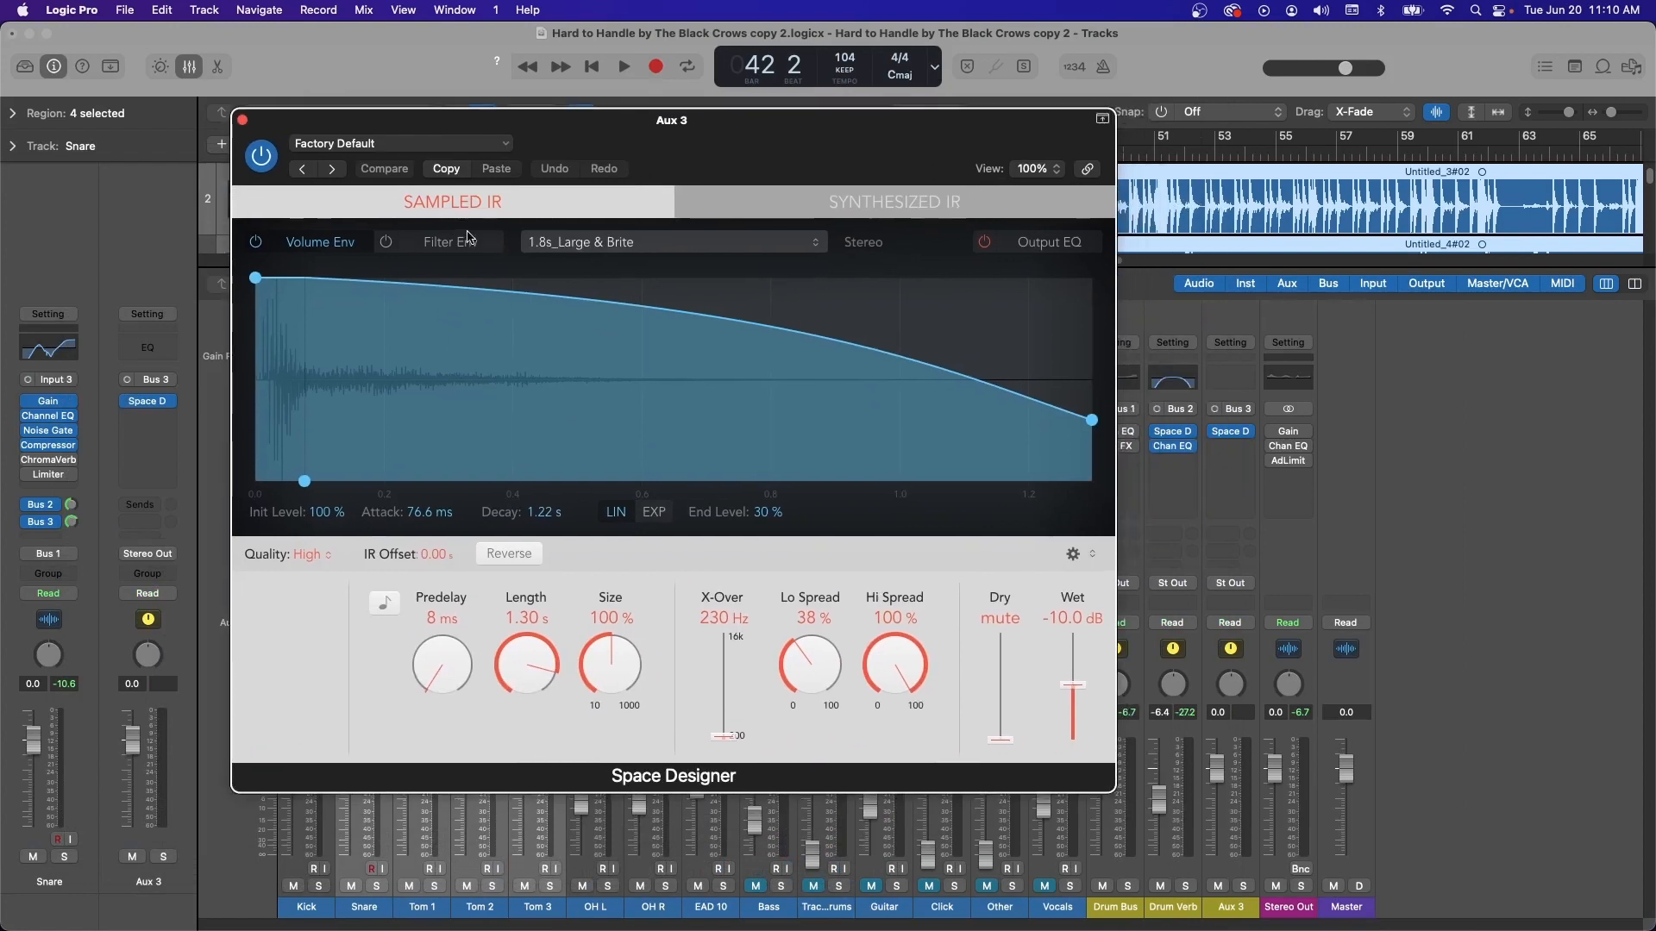
# Load the medium room preset 1.4s Nice Room into Aux 3's Space Designer, and check the Drum Verb reverb's preset for comparison
pyautogui.click(383, 138)
pyautogui.moveTo(595, 519)
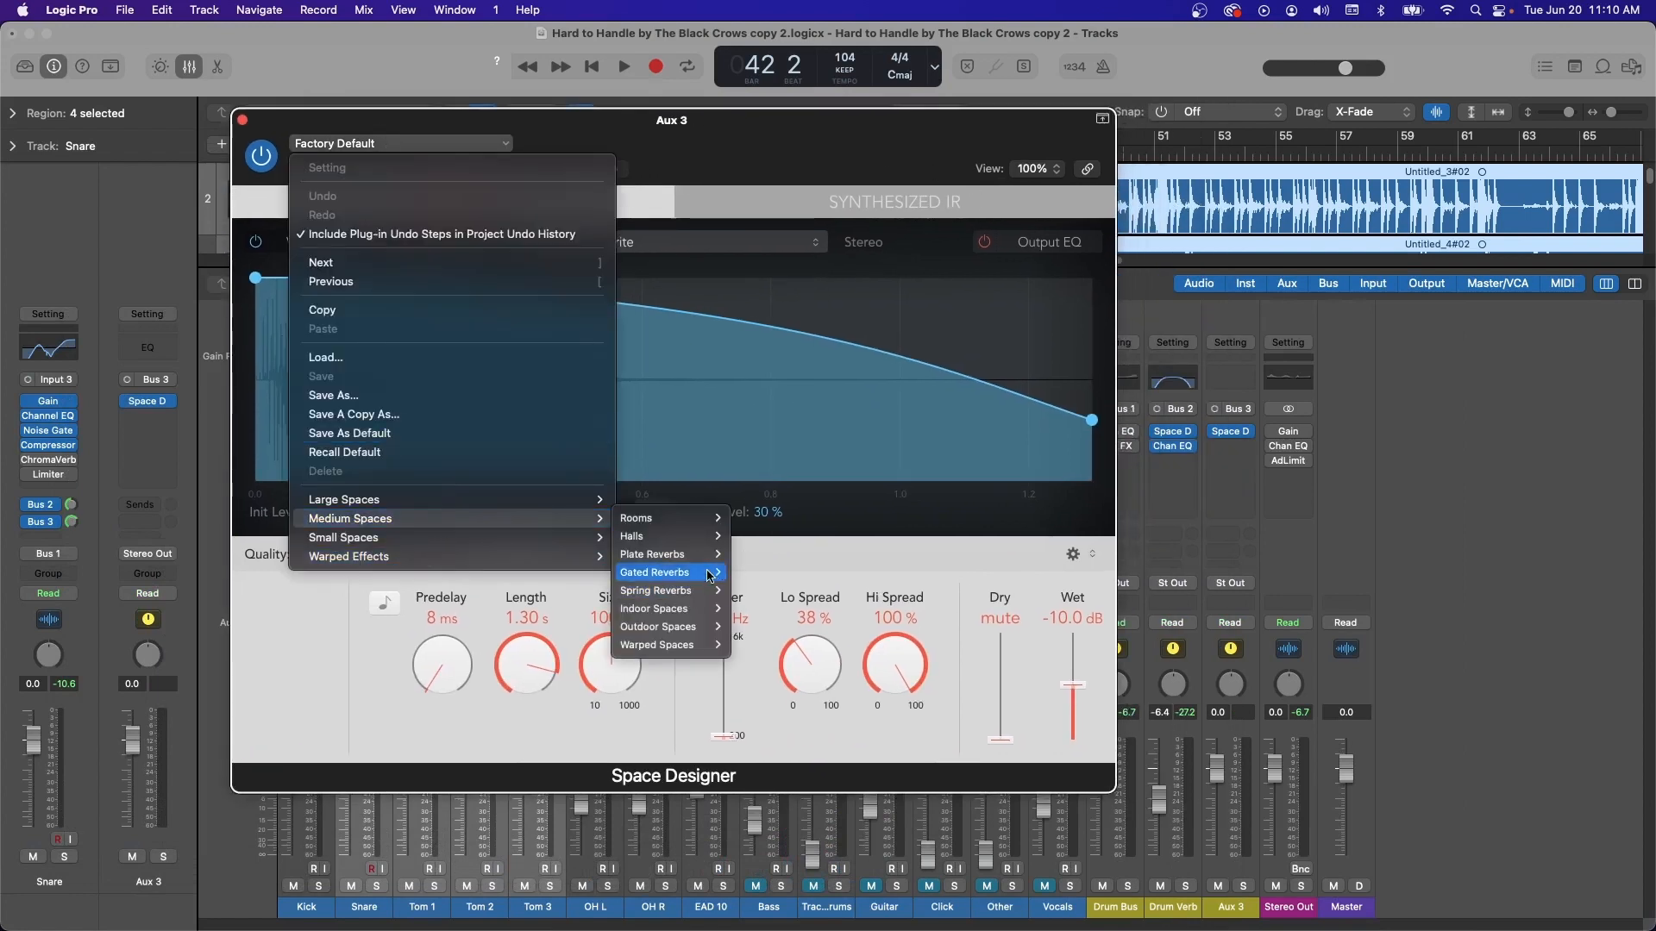
pyautogui.moveTo(710, 577)
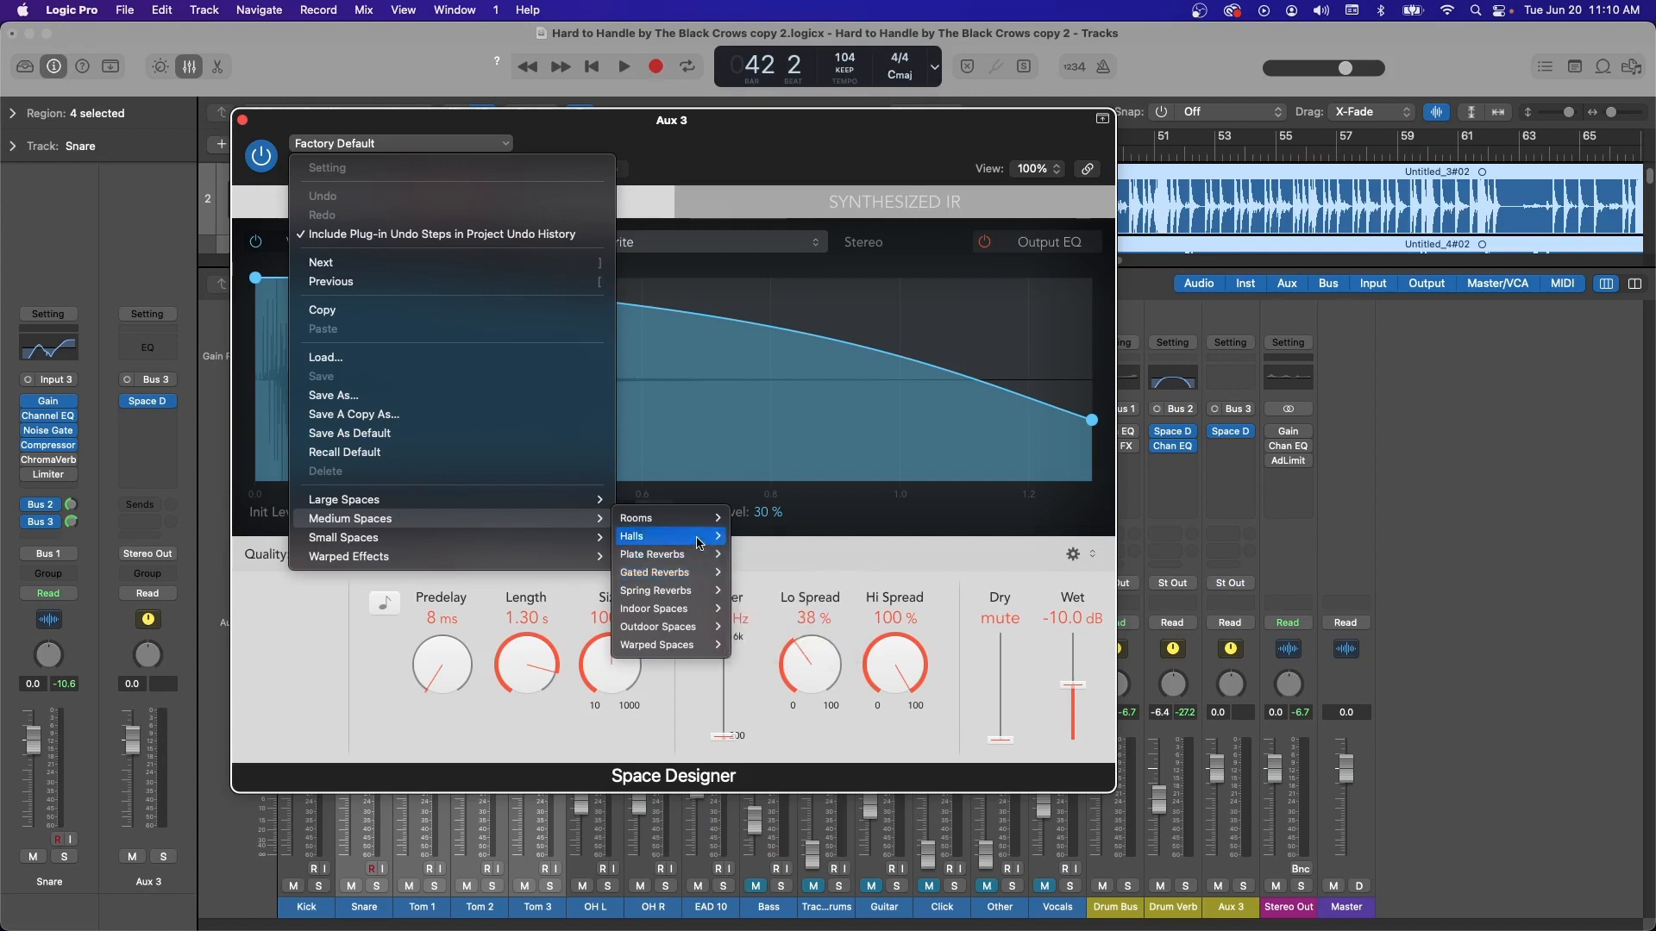
pyautogui.moveTo(693, 520)
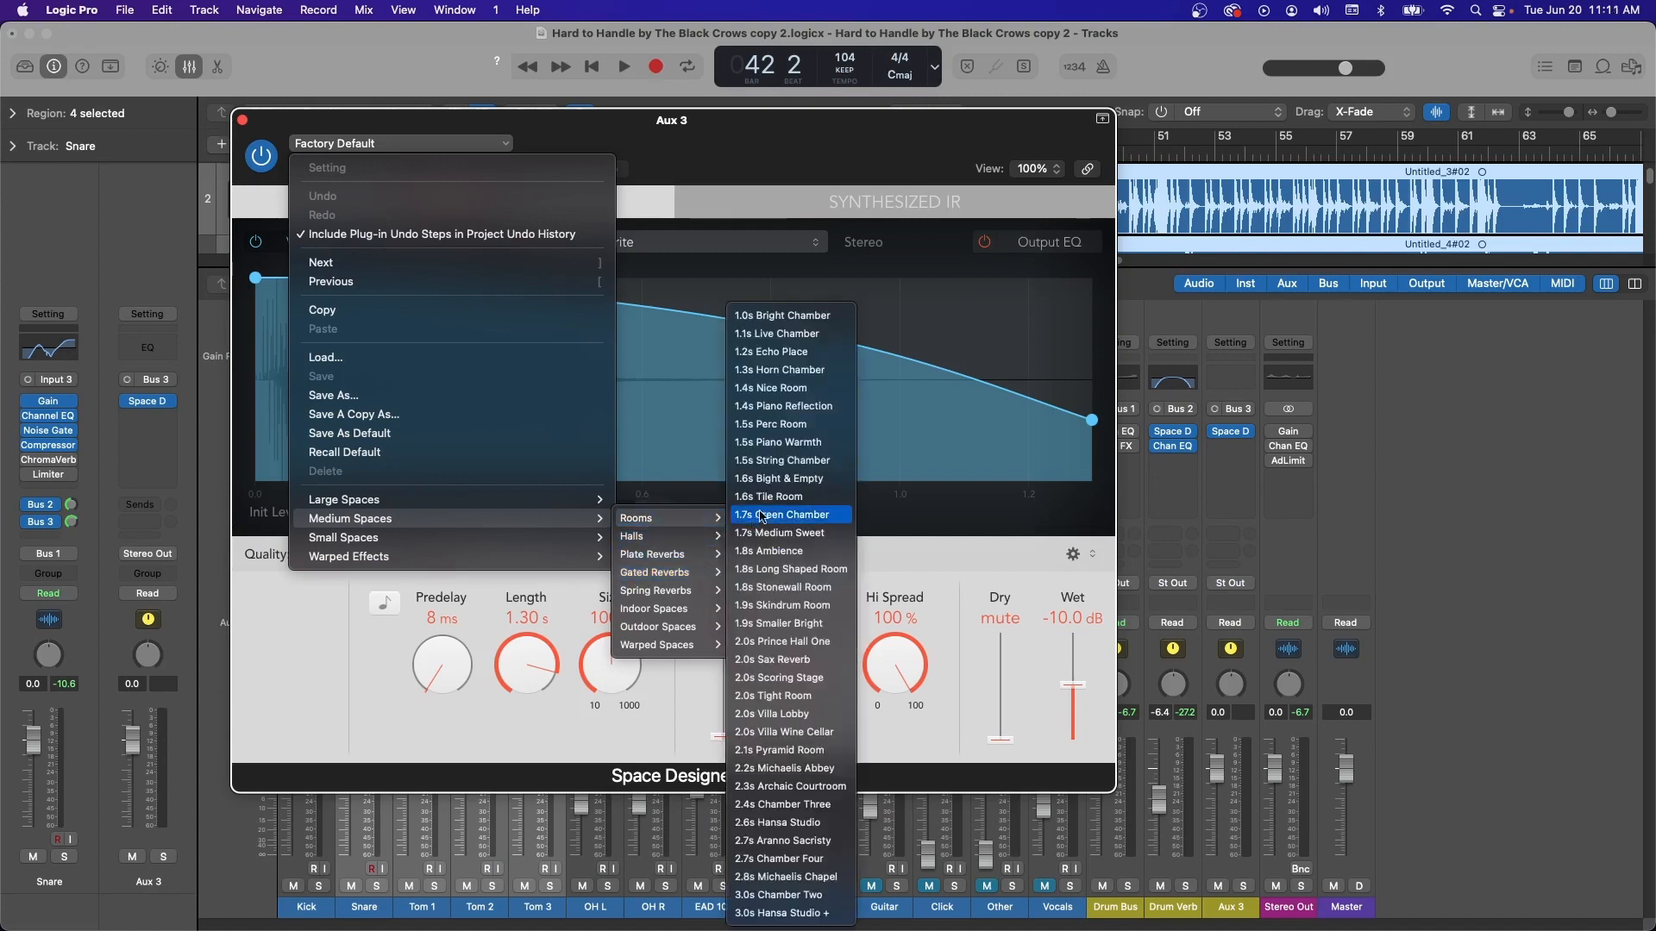
pyautogui.click(1346, 500)
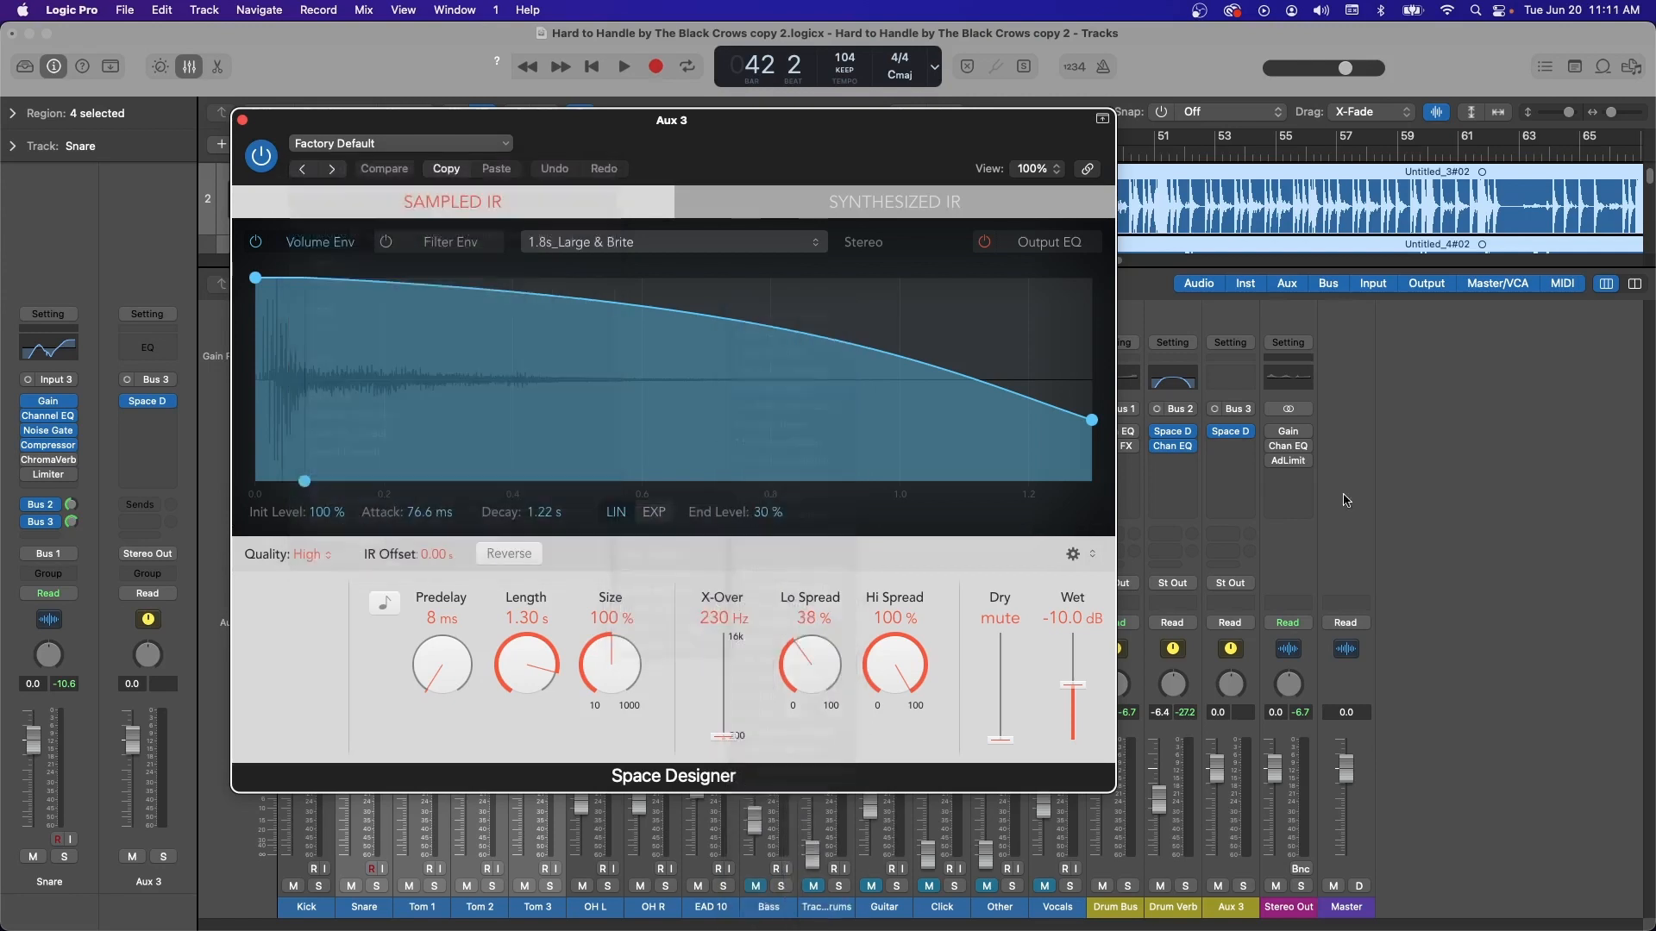
pyautogui.click(1162, 436)
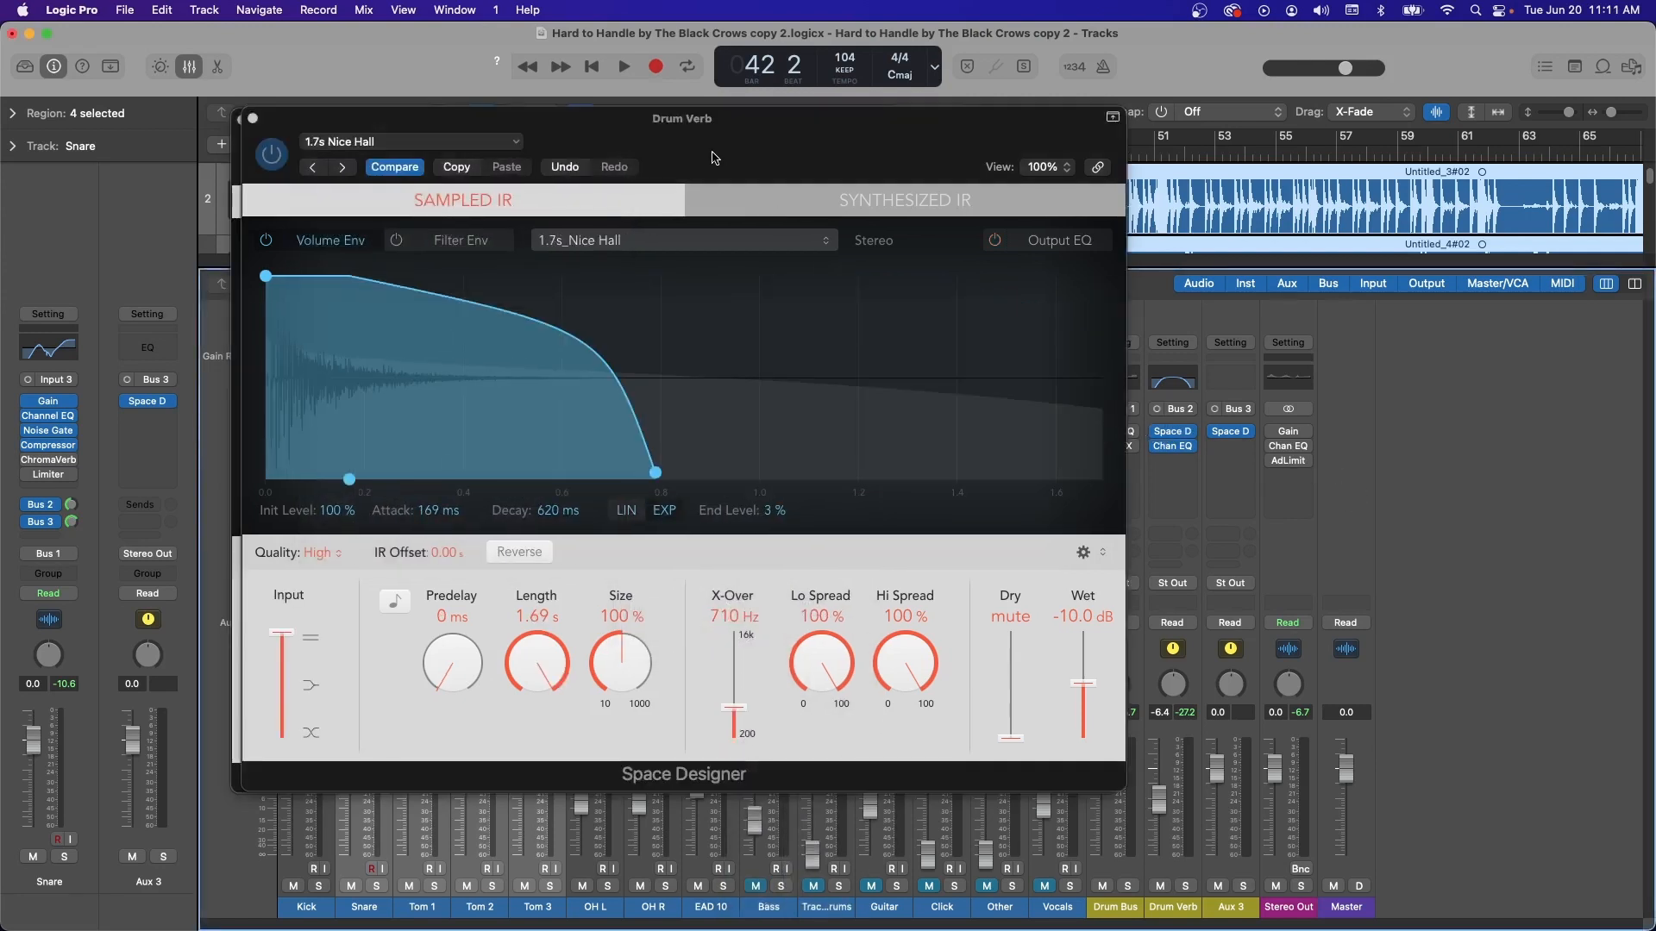
pyautogui.moveTo(272, 118); pyautogui.dragTo(354, 344)
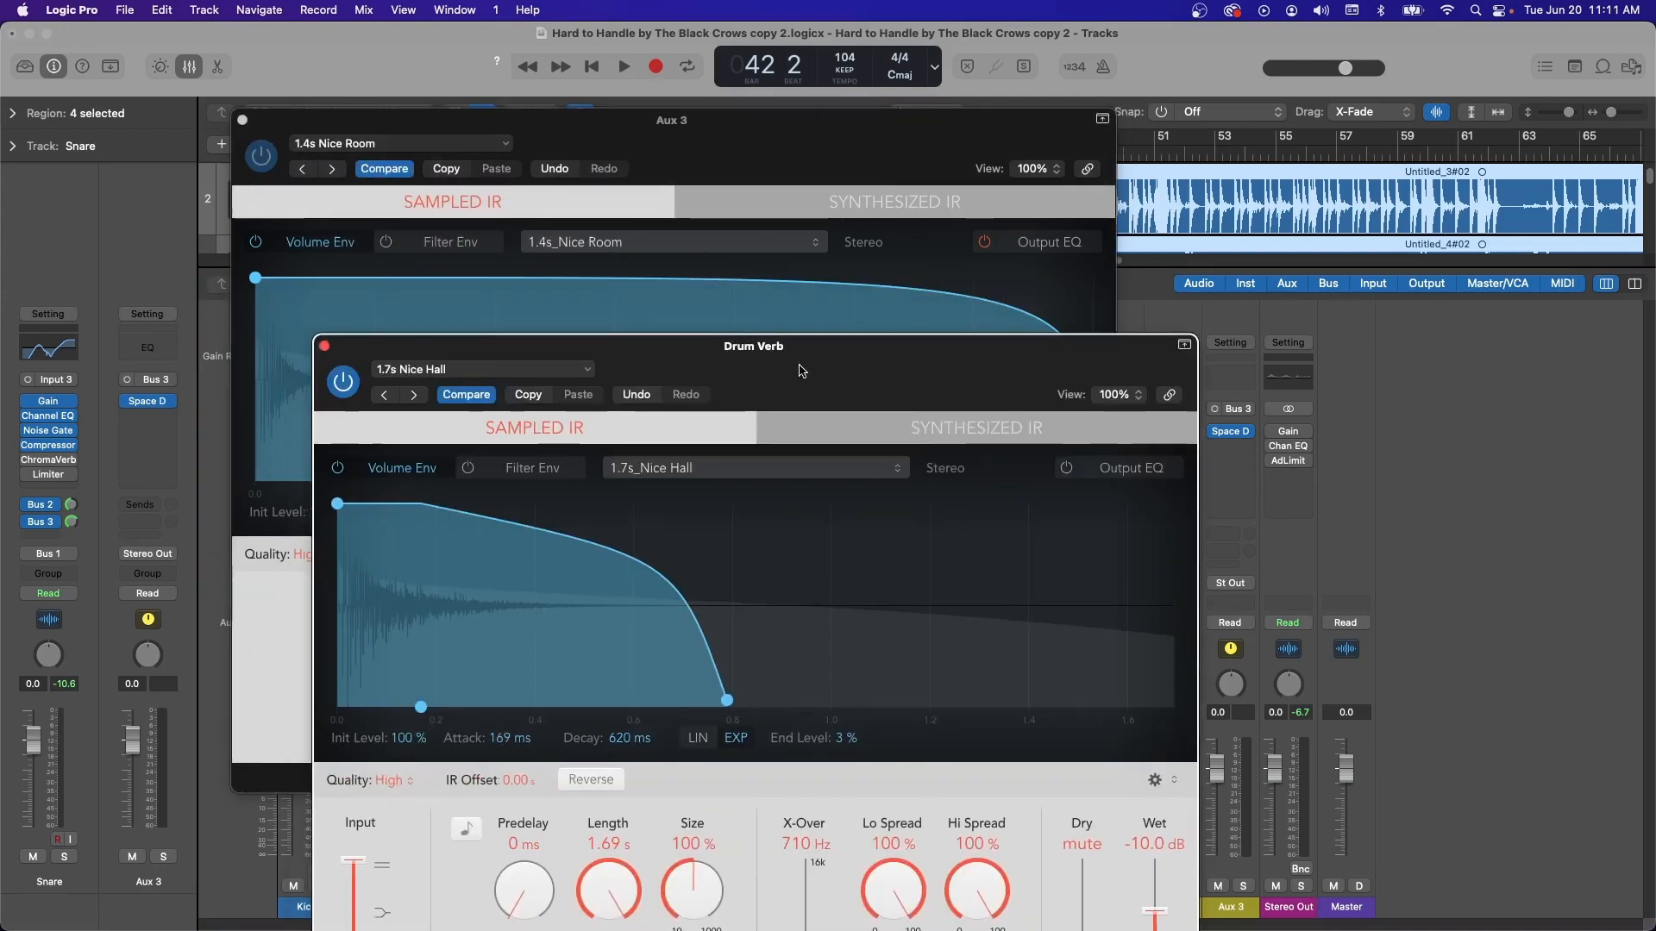
pyautogui.click(325, 347)
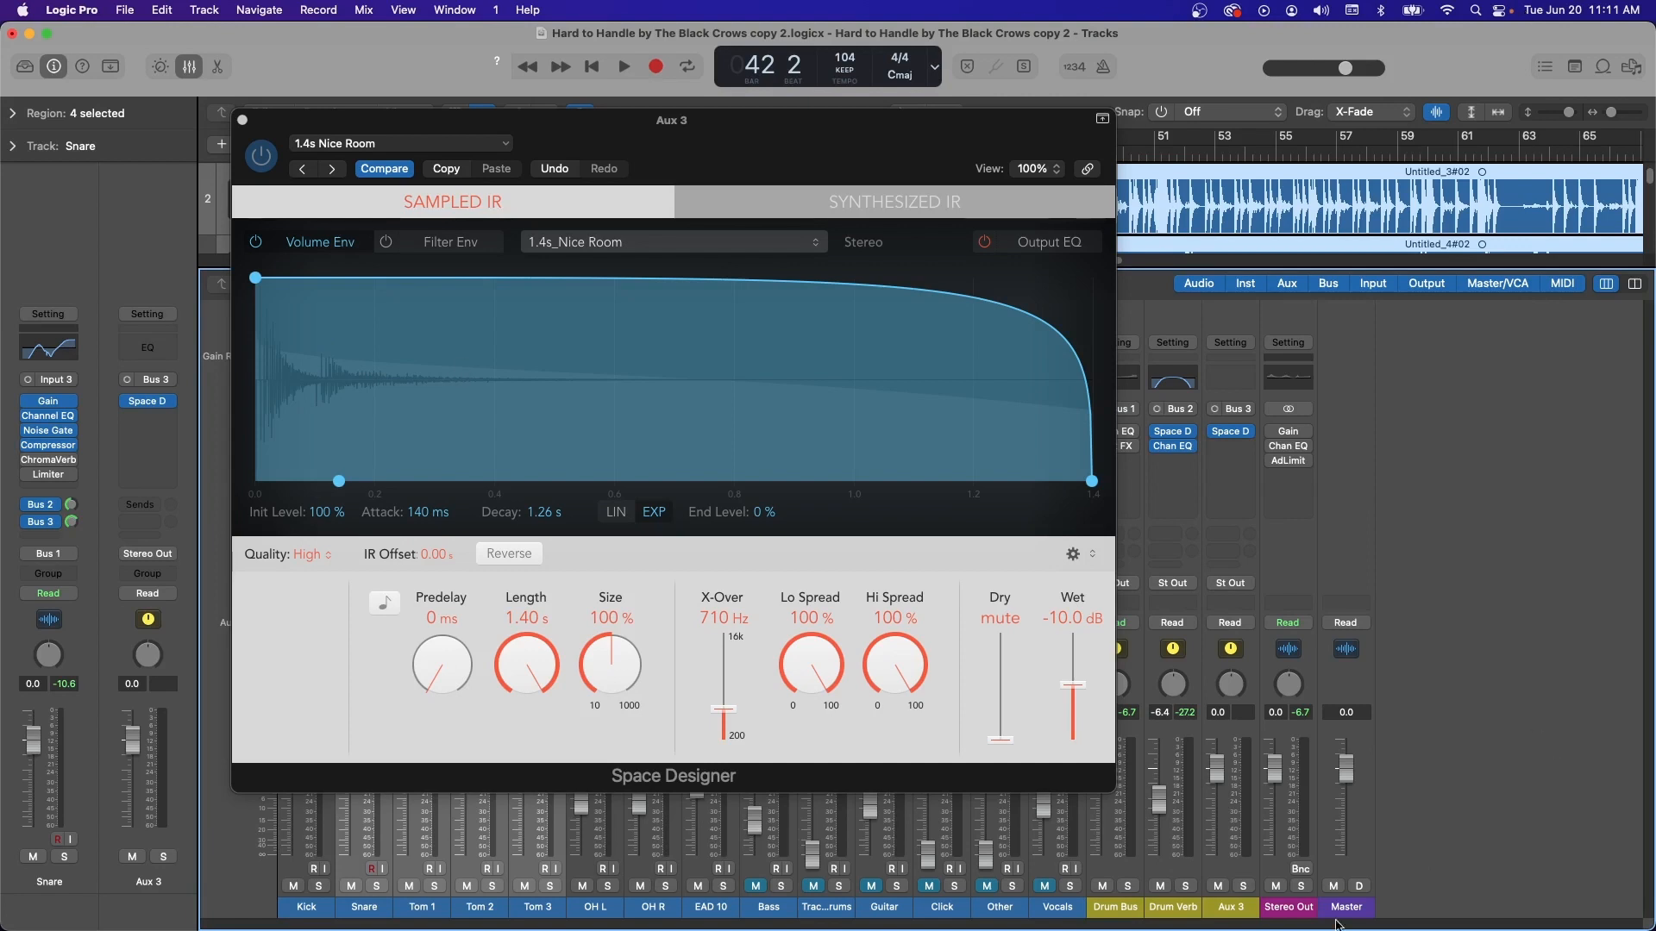
# Rename Aux 3 to Snr Verb and close its Space Designer window after a short playback
pyautogui.doubleClick(1235, 907)
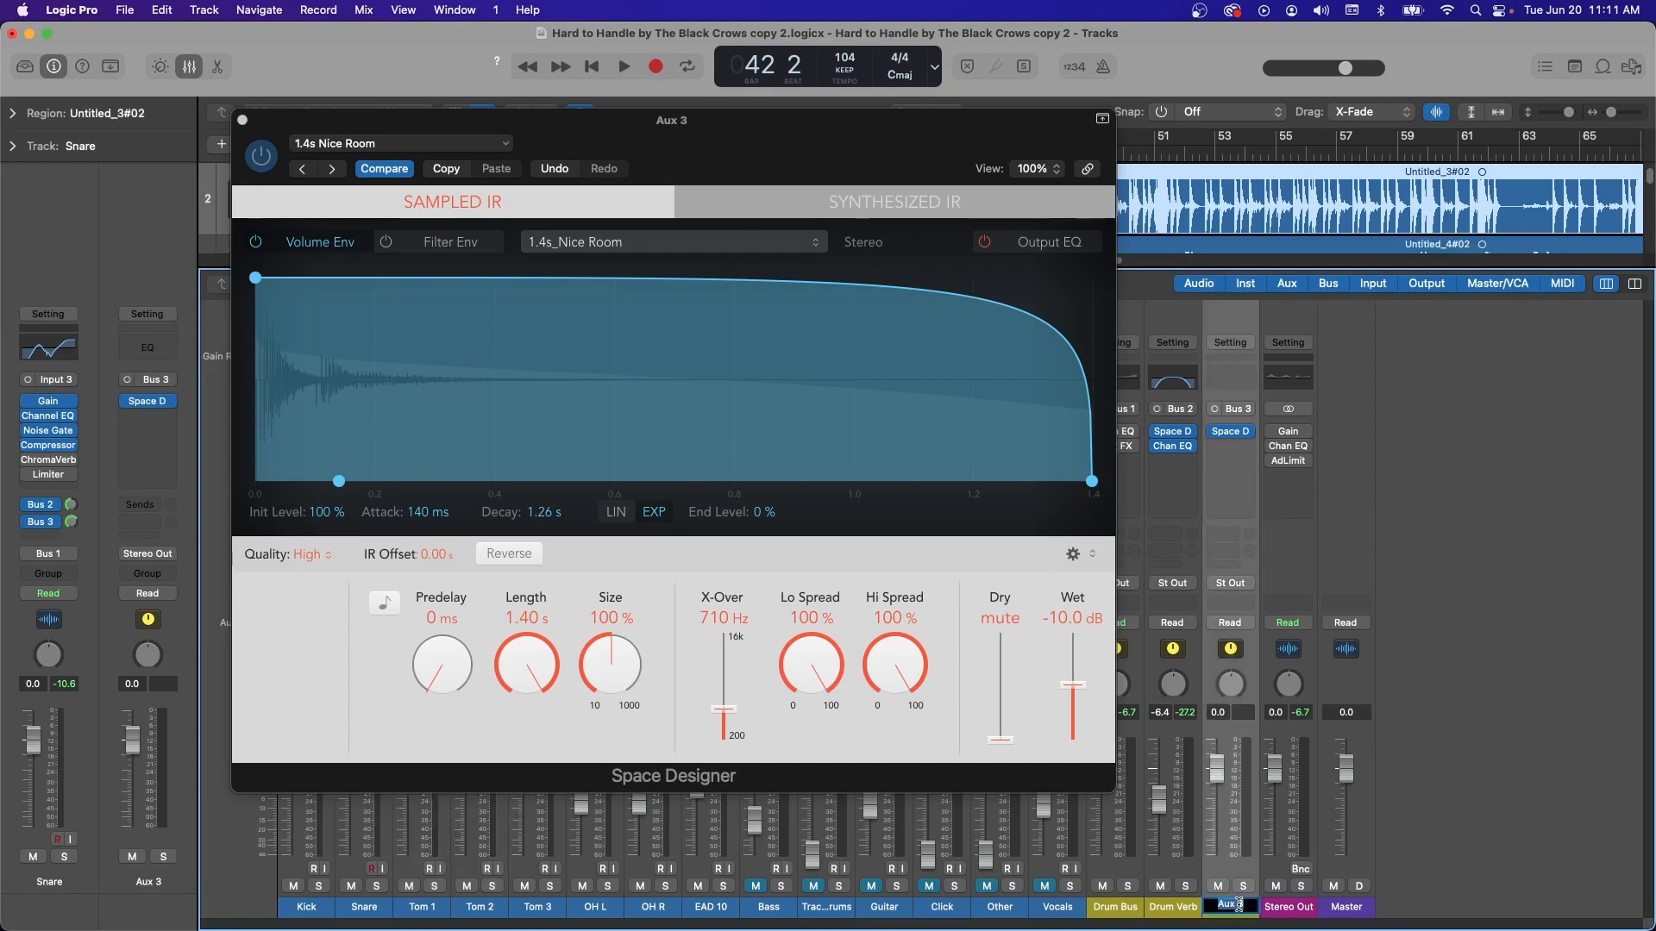
pyautogui.write('Snr Verb')
pyautogui.press('Return')
pyautogui.press('space')
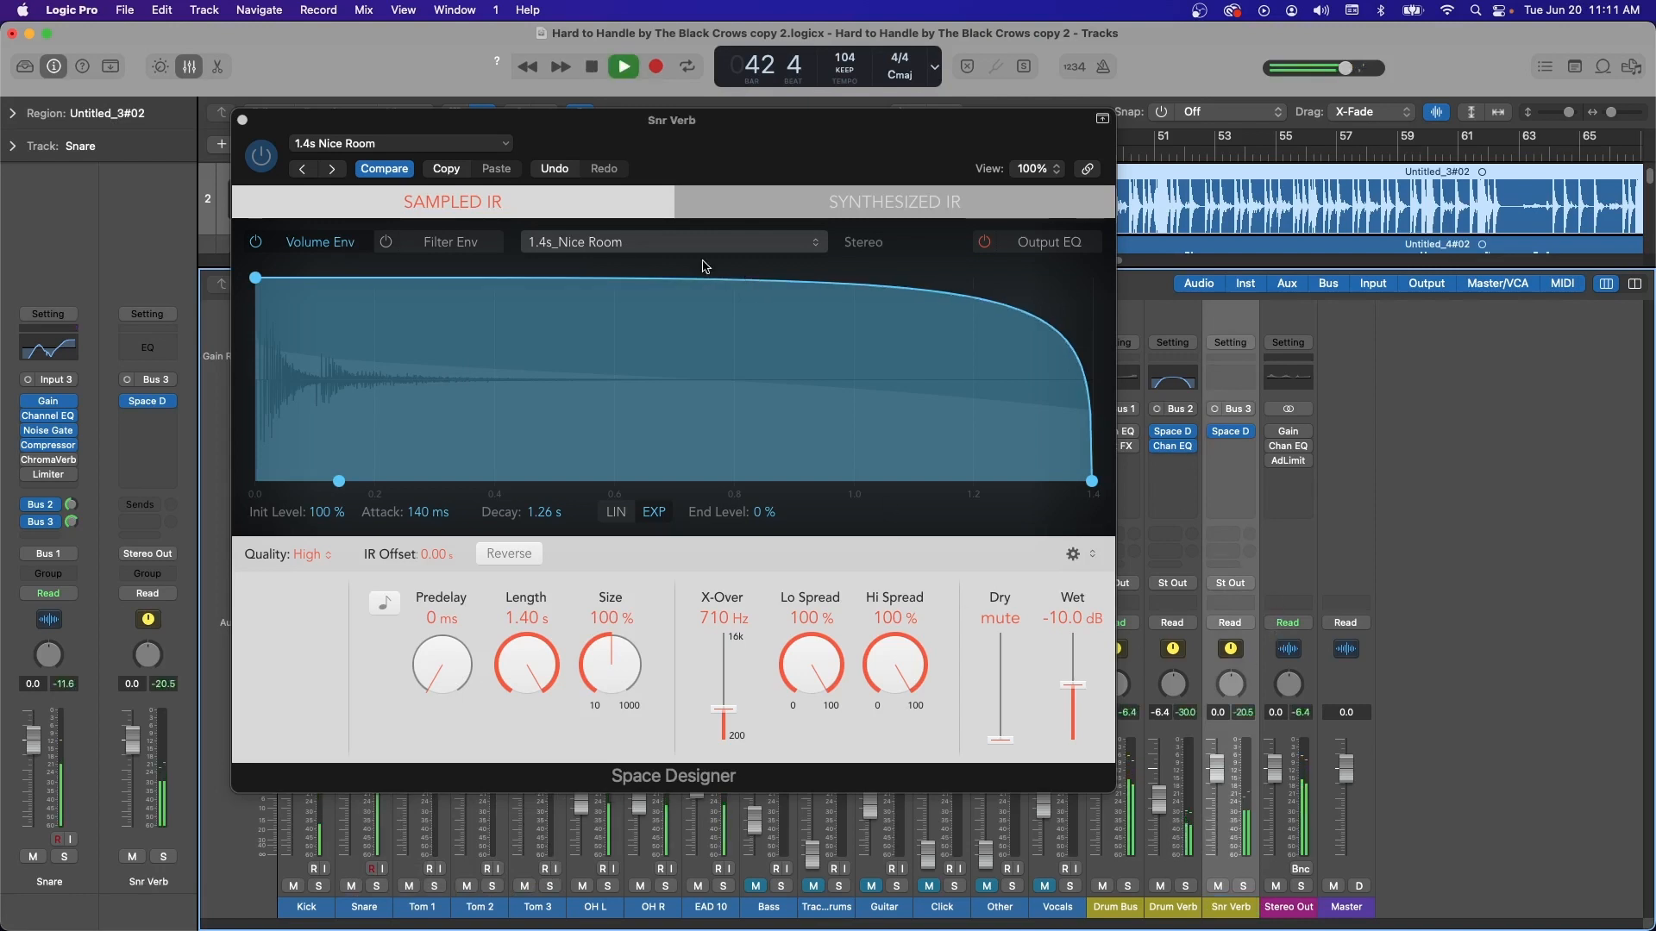
pyautogui.click(242, 120)
pyautogui.press('space')
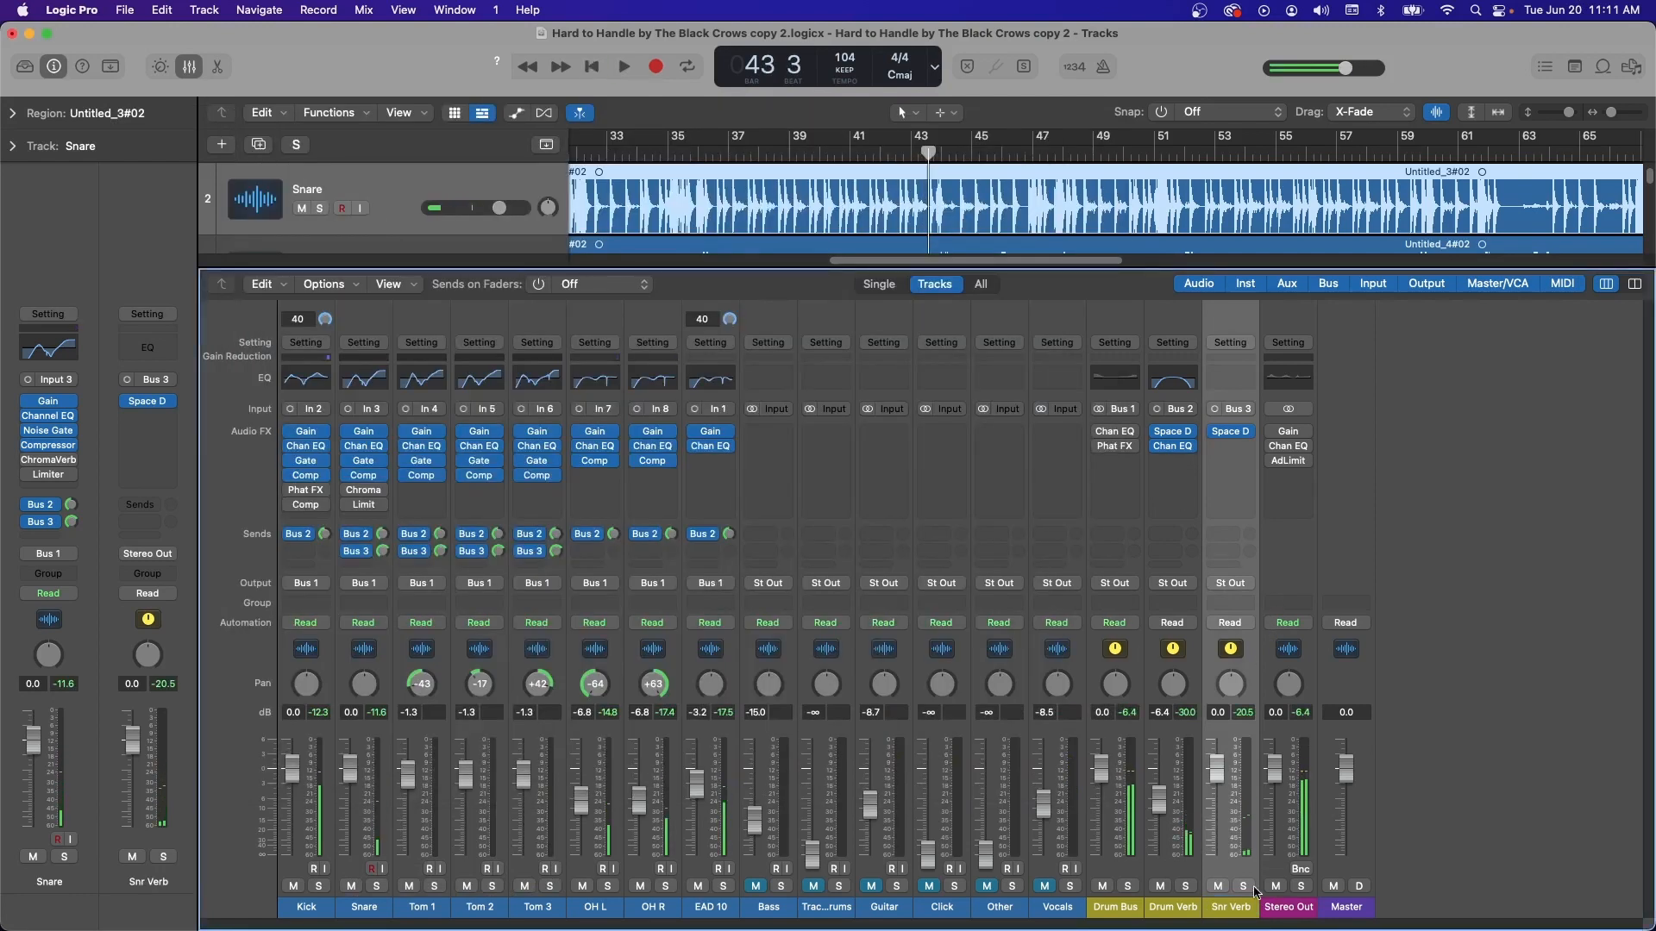
# Solo the Snr Verb channel and play back the reverb from the snare and Tom 1 to 3 sends on its own
pyautogui.click(1243, 886)
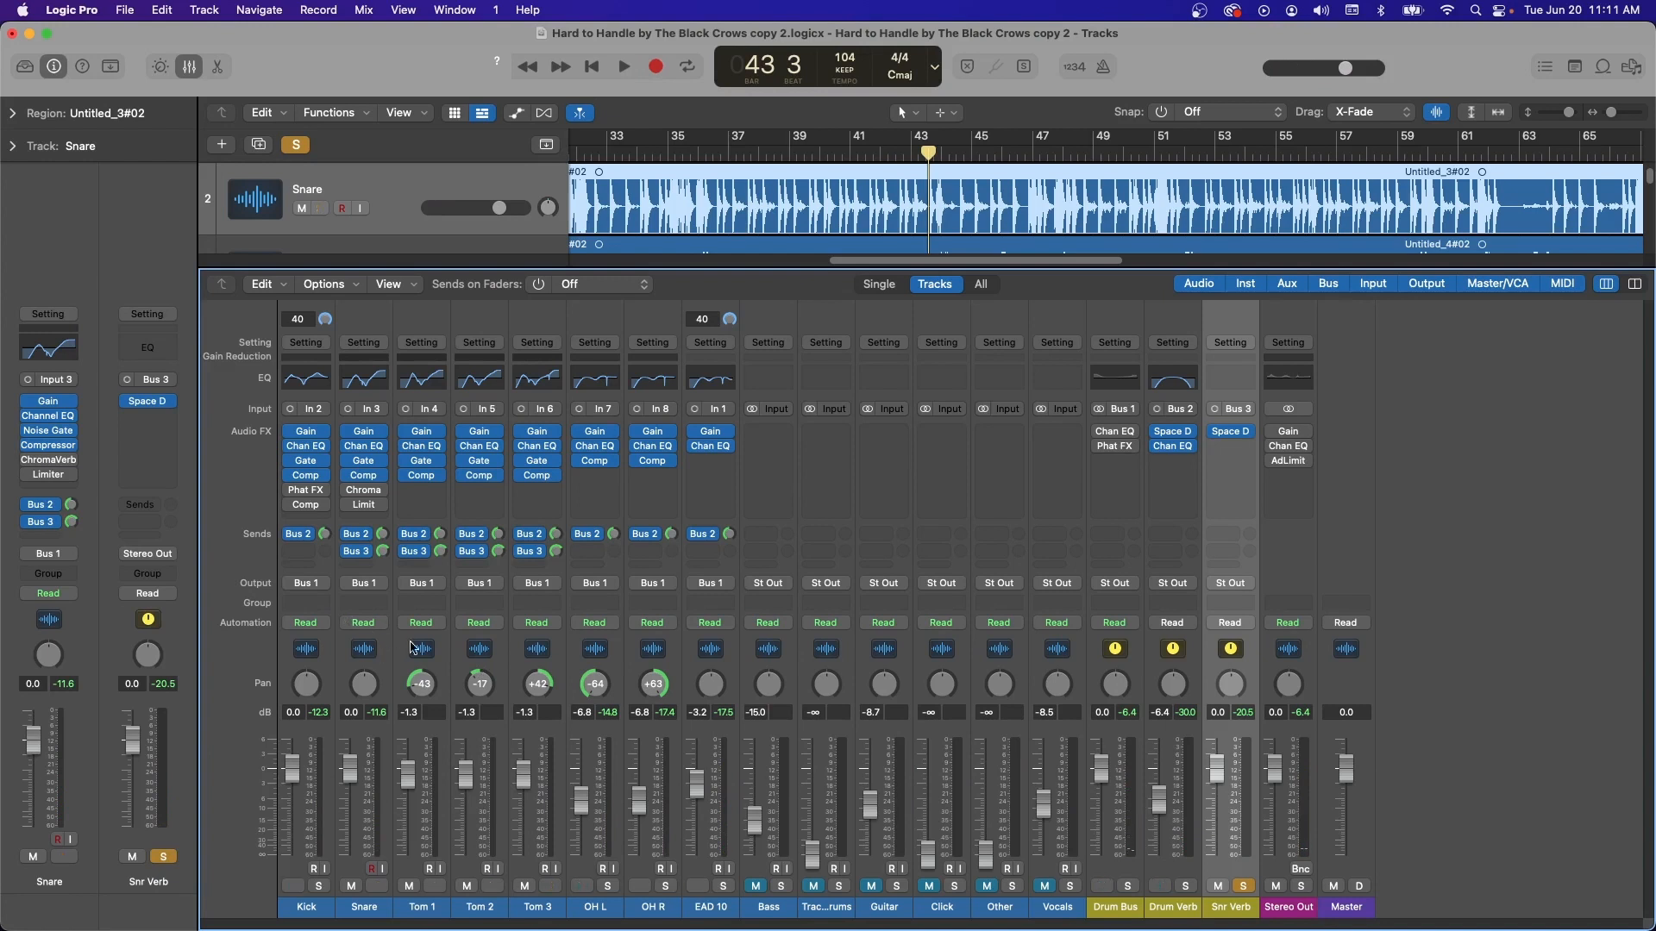
pyautogui.click(412, 647)
pyautogui.keyDown('shift'); pyautogui.click(526, 642); pyautogui.keyUp('shift')
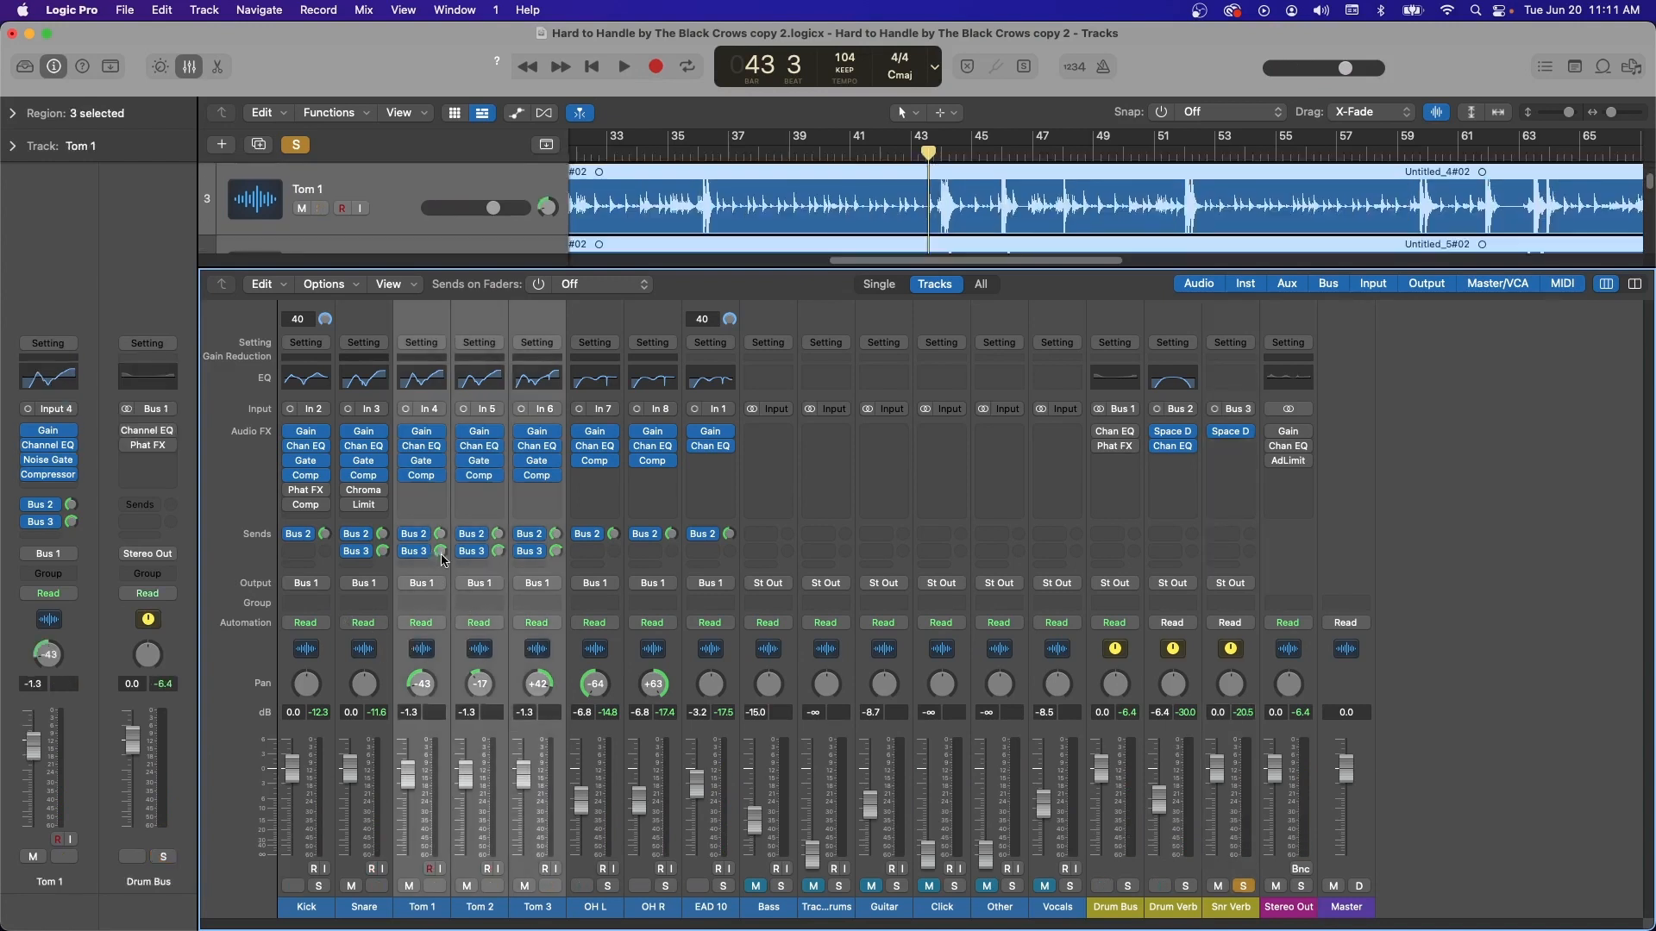
pyautogui.moveTo(442, 559); pyautogui.dragTo(442, 561)
pyautogui.click(1243, 678)
pyautogui.press('space')
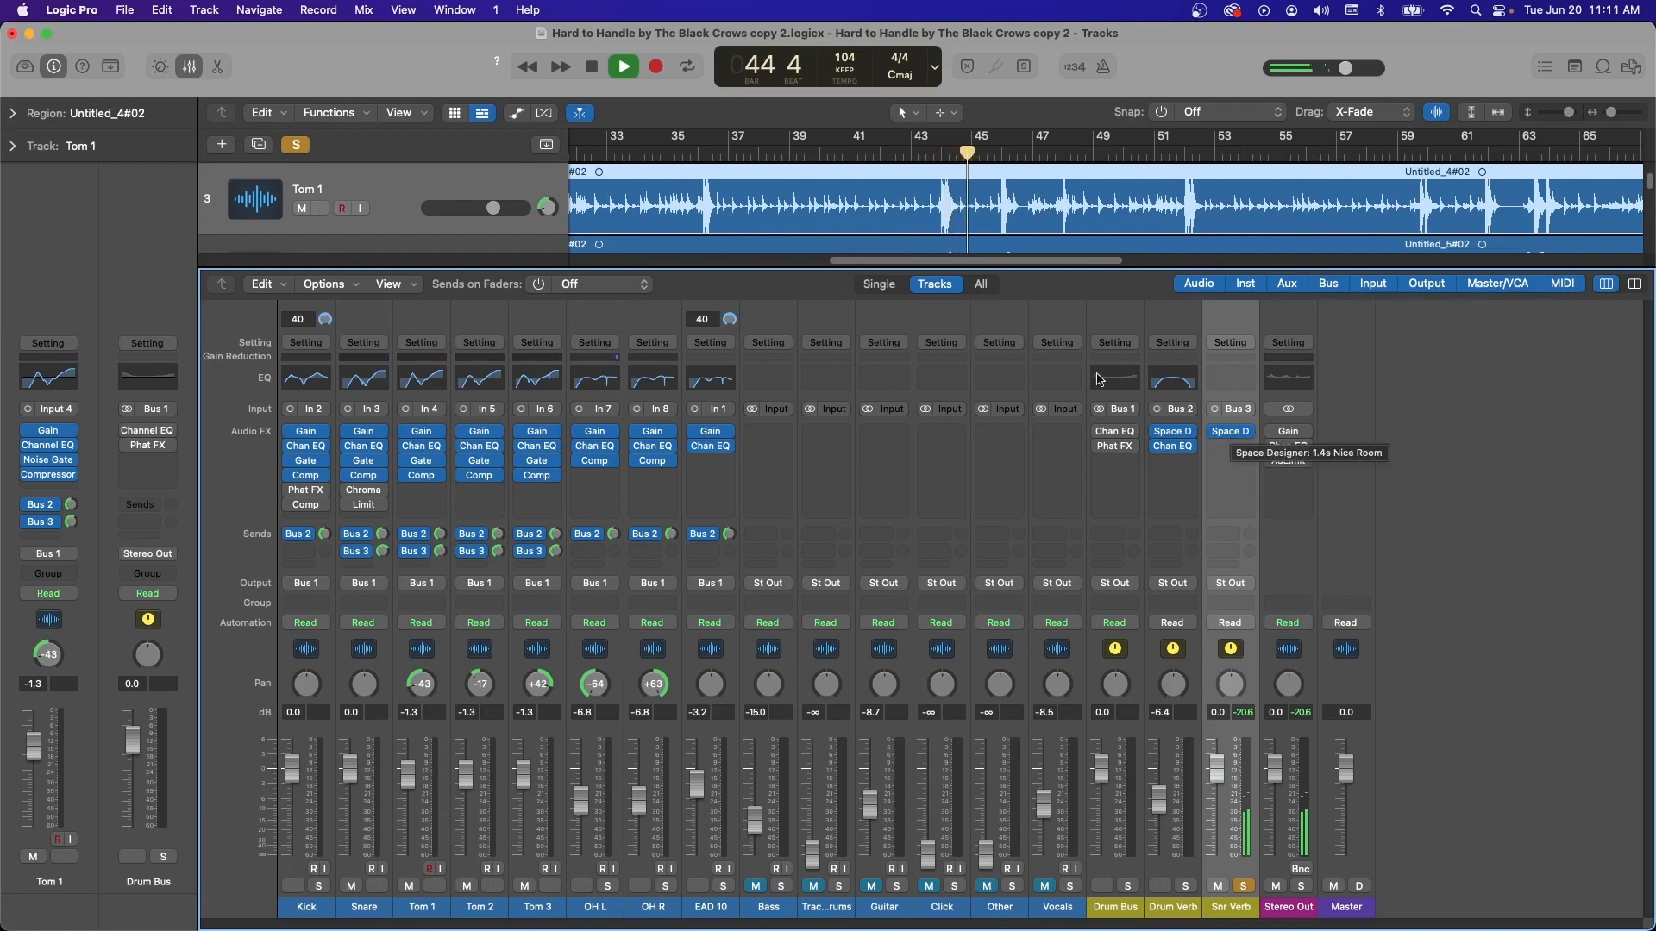
# Shorten the Snr Verb Space Designer's length to 978 ms and bend its volume envelope into a steadier decay during playback
pyautogui.click(1232, 432)
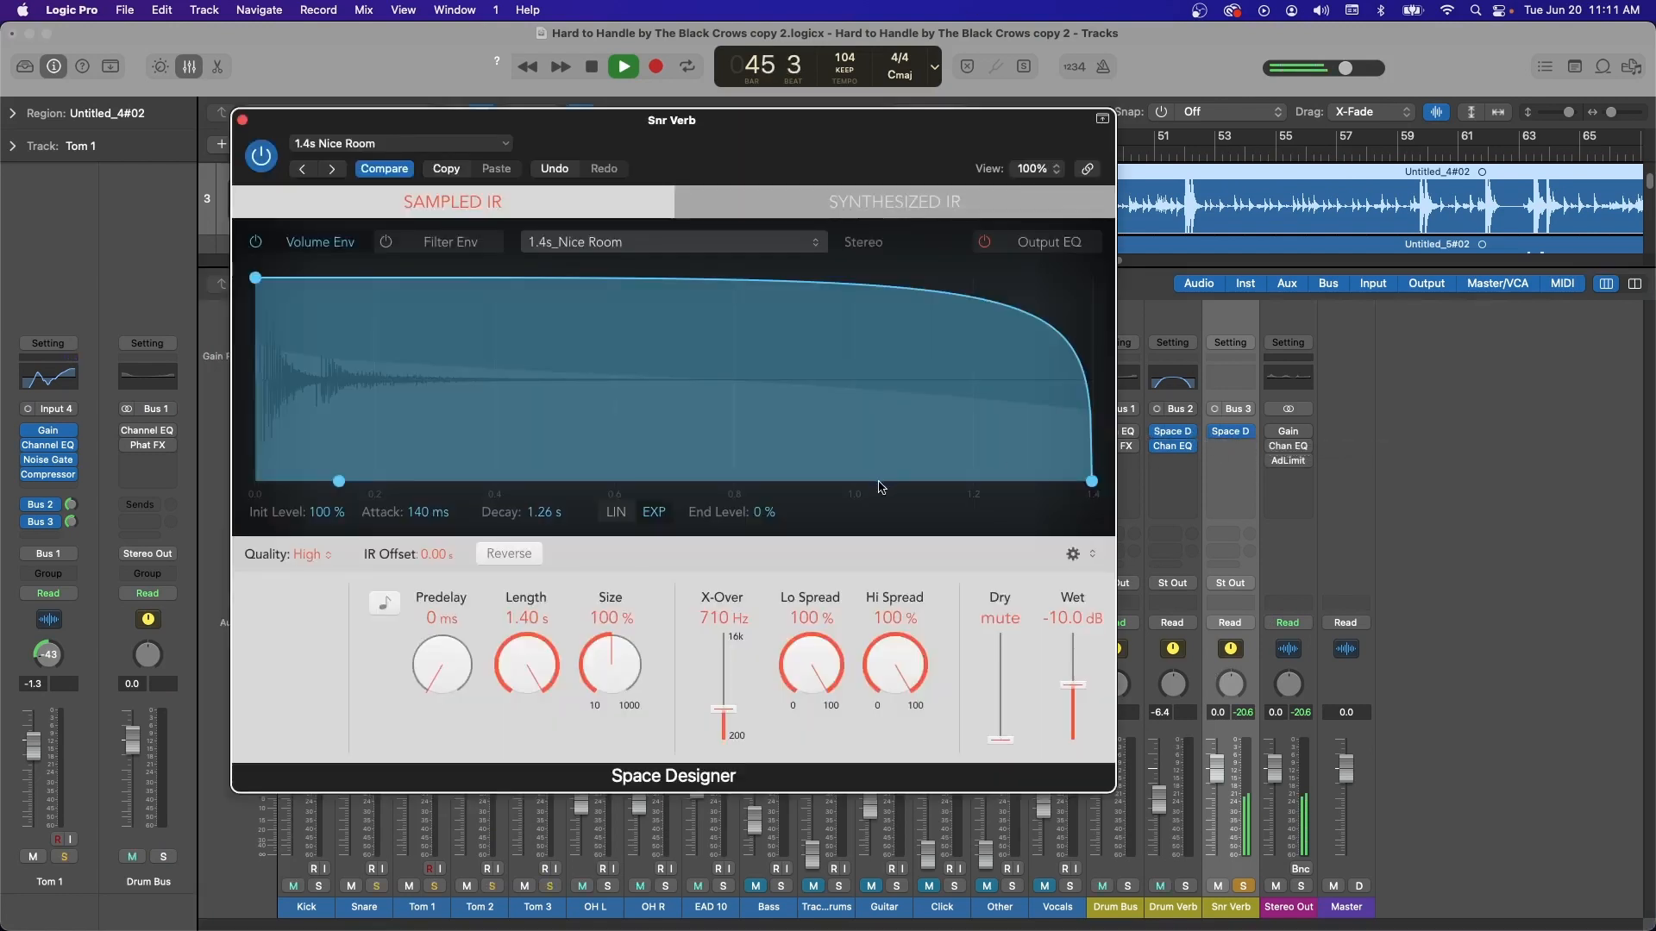
pyautogui.click(922, 207)
pyautogui.click(576, 211)
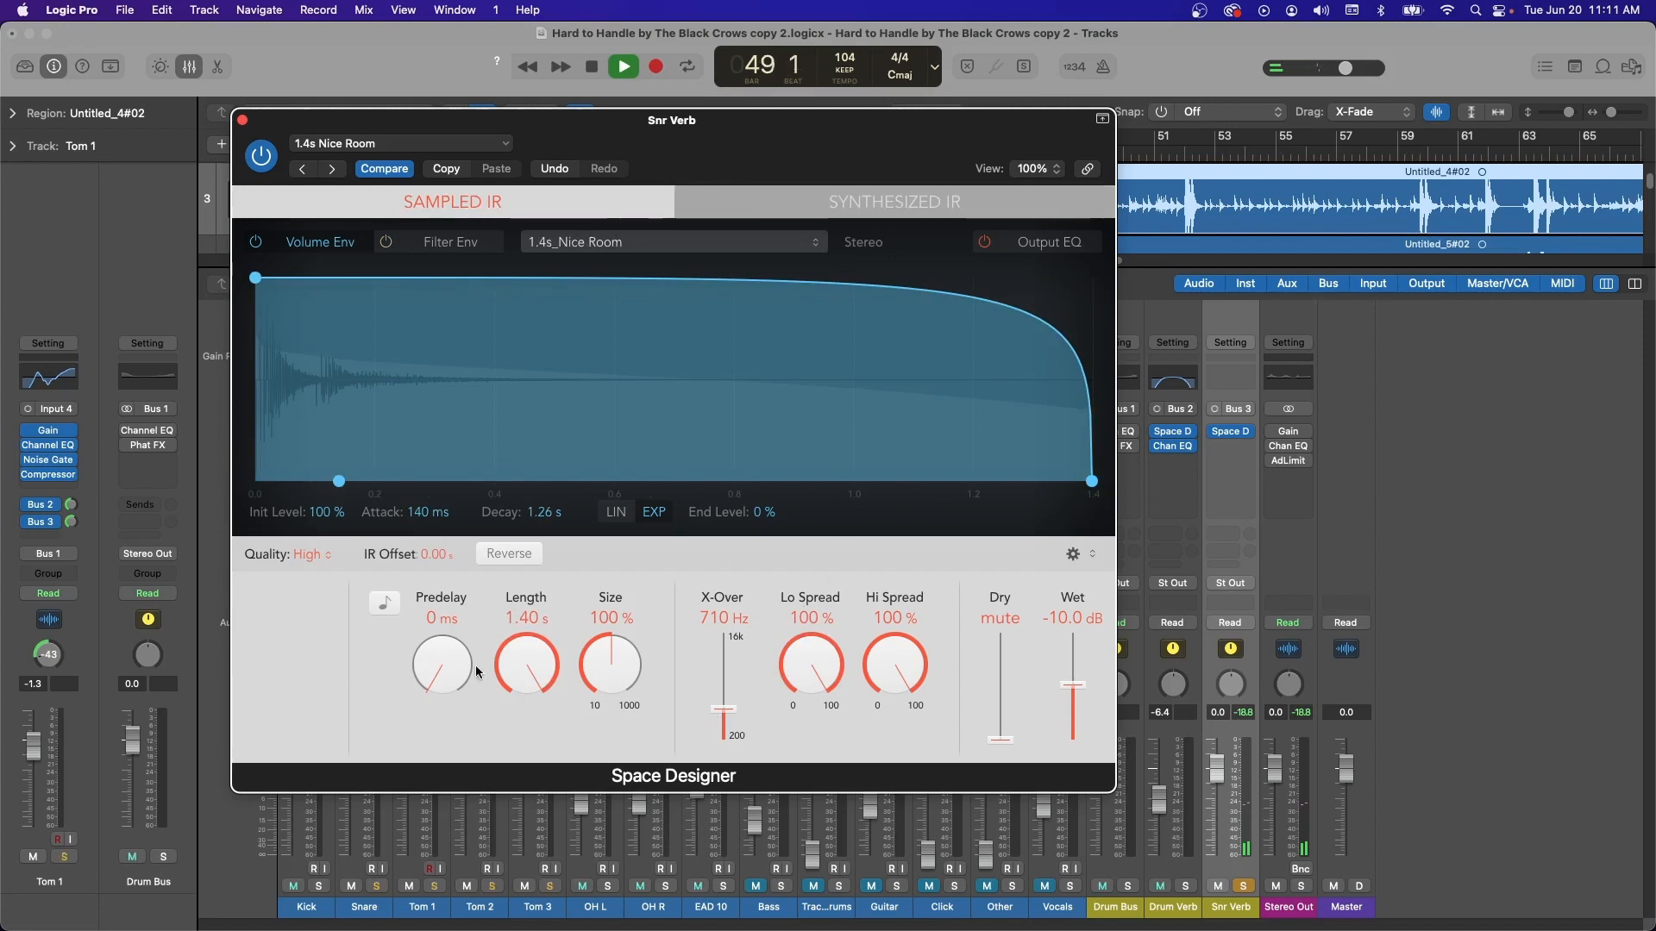
pyautogui.moveTo(521, 666); pyautogui.dragTo(523, 701)
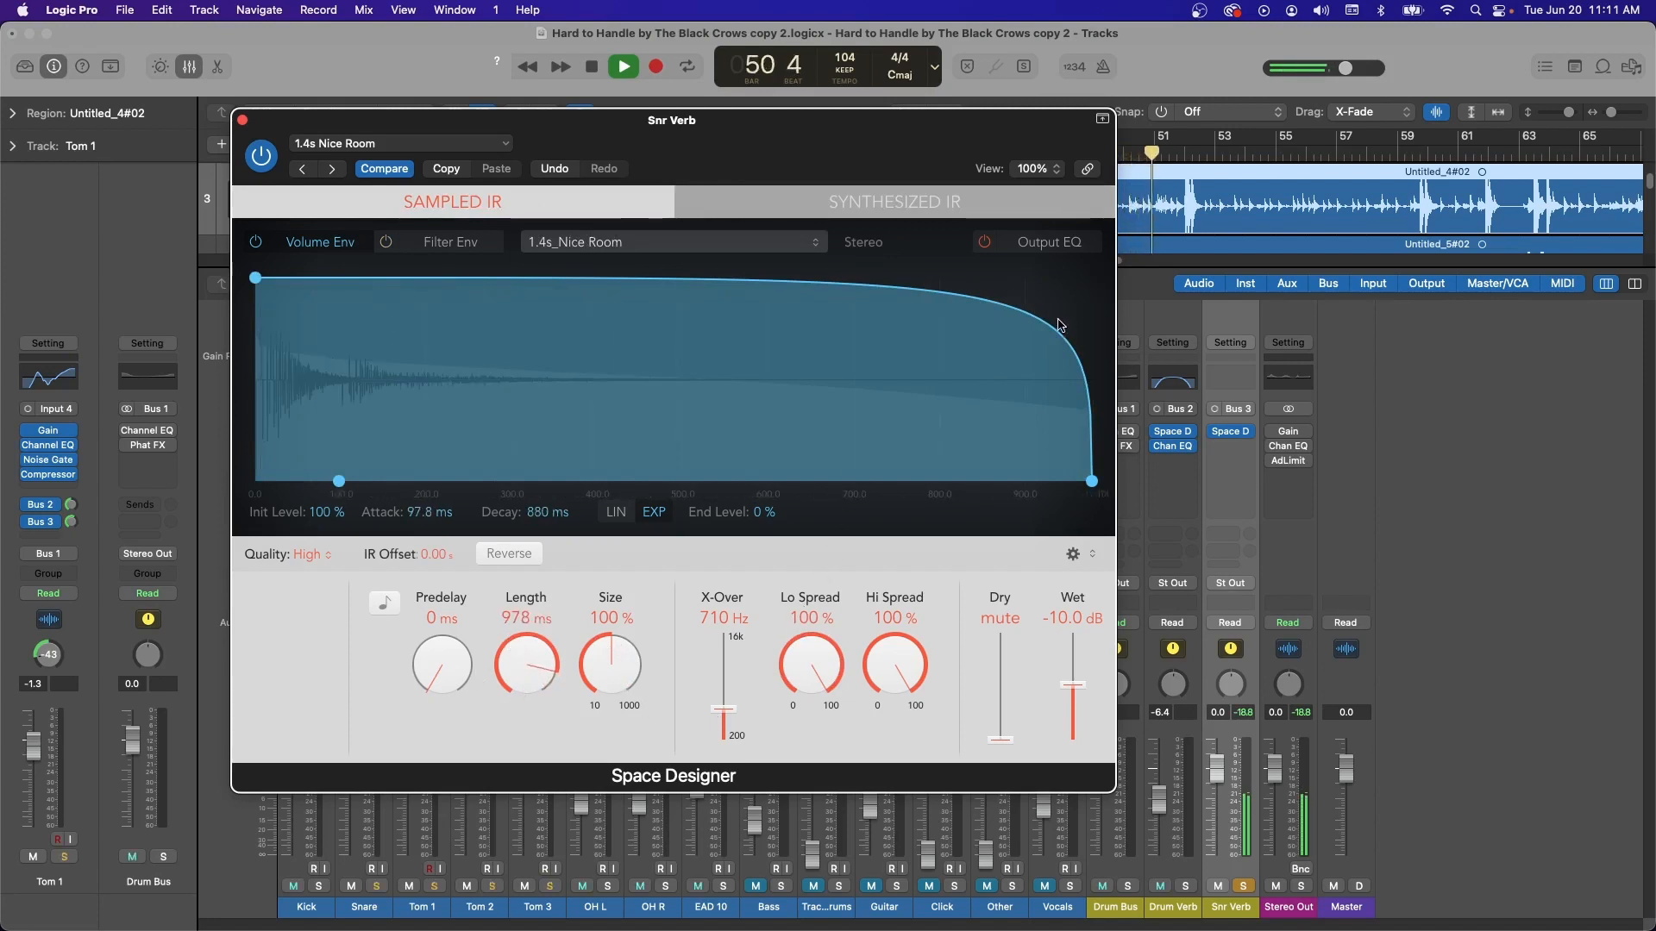
pyautogui.moveTo(1060, 325); pyautogui.dragTo(935, 365)
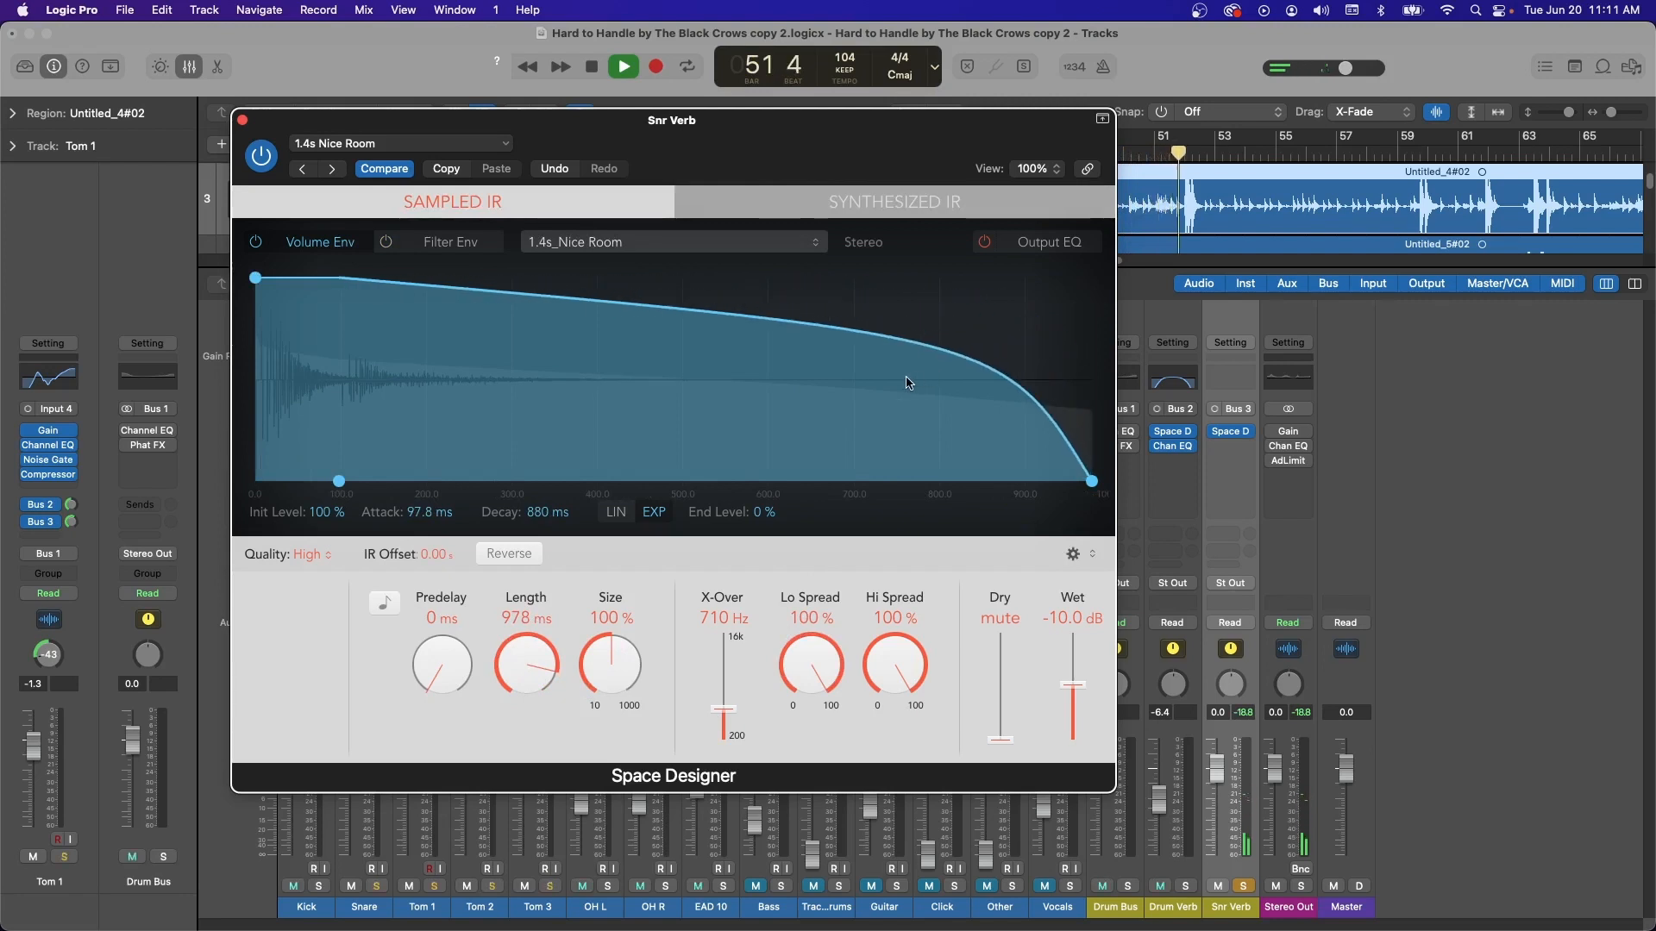
pyautogui.click(243, 121)
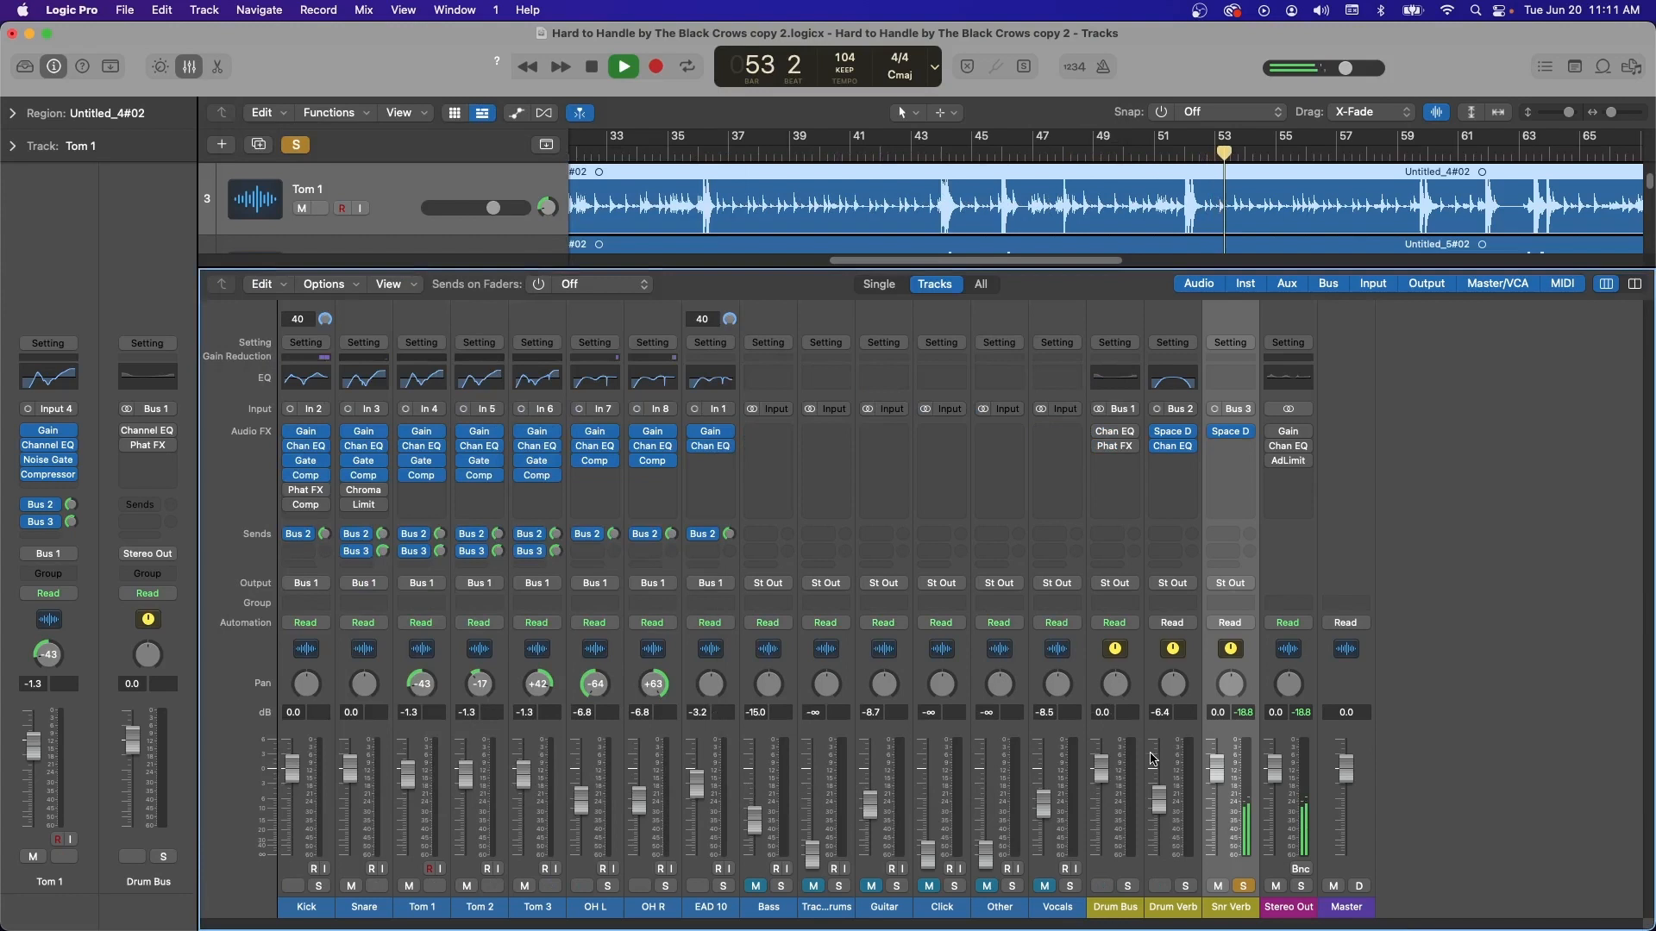
# Unsolo Snr Verb and pull its fader down to -52.0 dB to hear the drums without the reverb
pyautogui.click(1242, 885)
pyautogui.moveTo(1216, 767); pyautogui.dragTo(1219, 853)
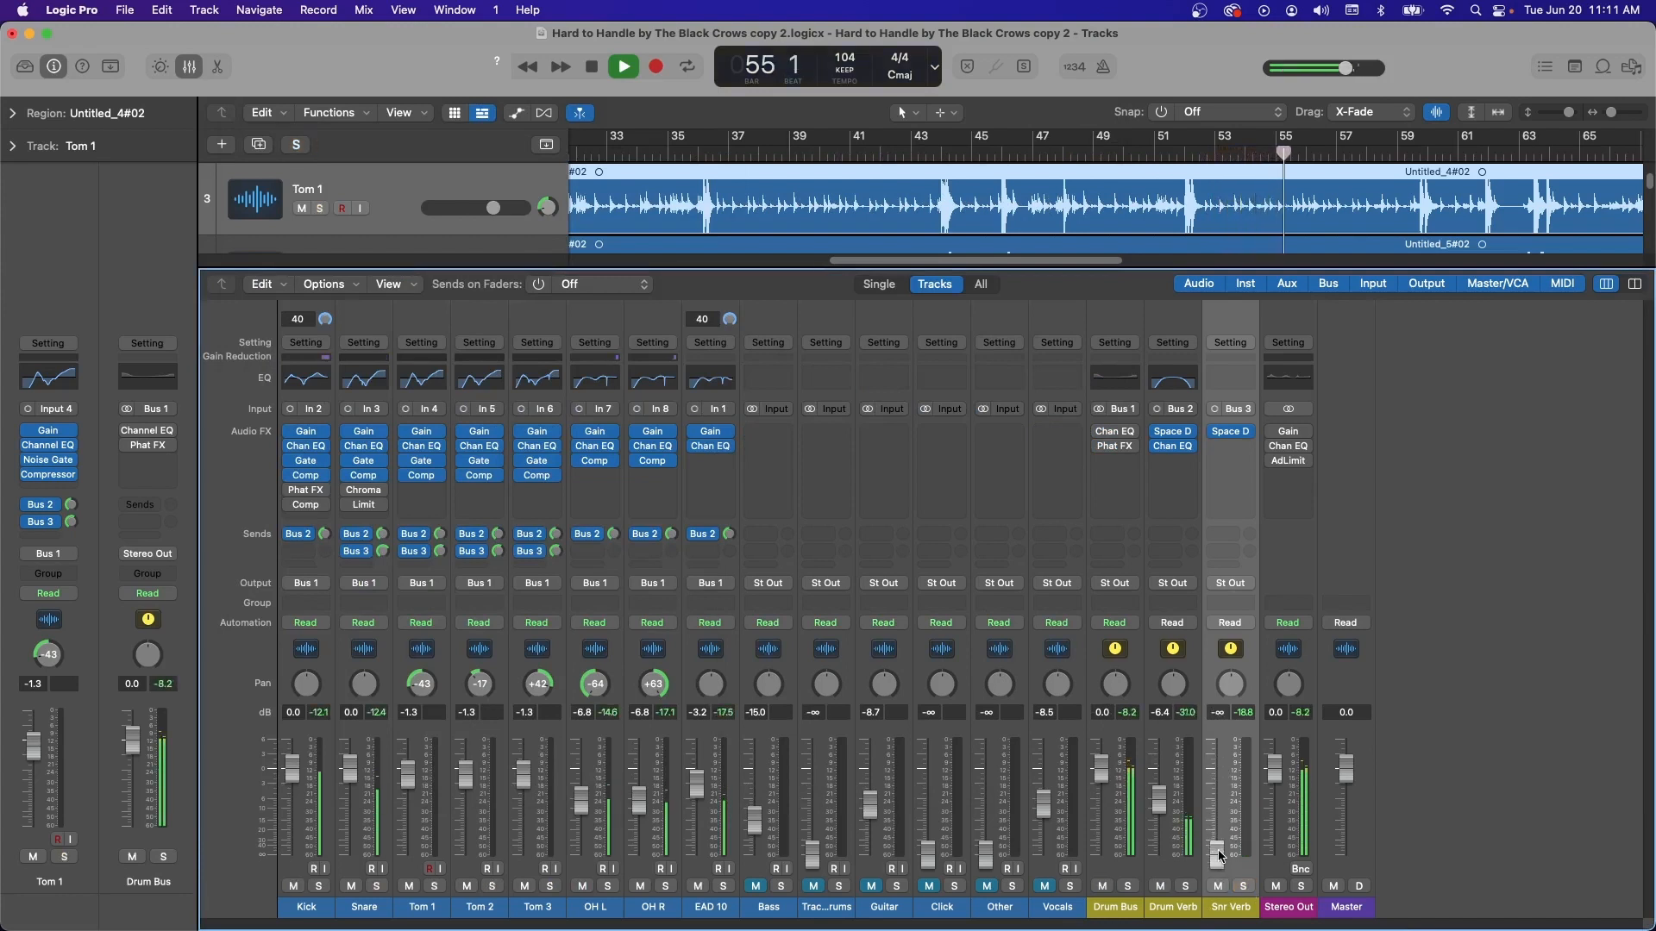
pyautogui.press('space')
pyautogui.moveTo(1219, 855); pyautogui.dragTo(1216, 851)
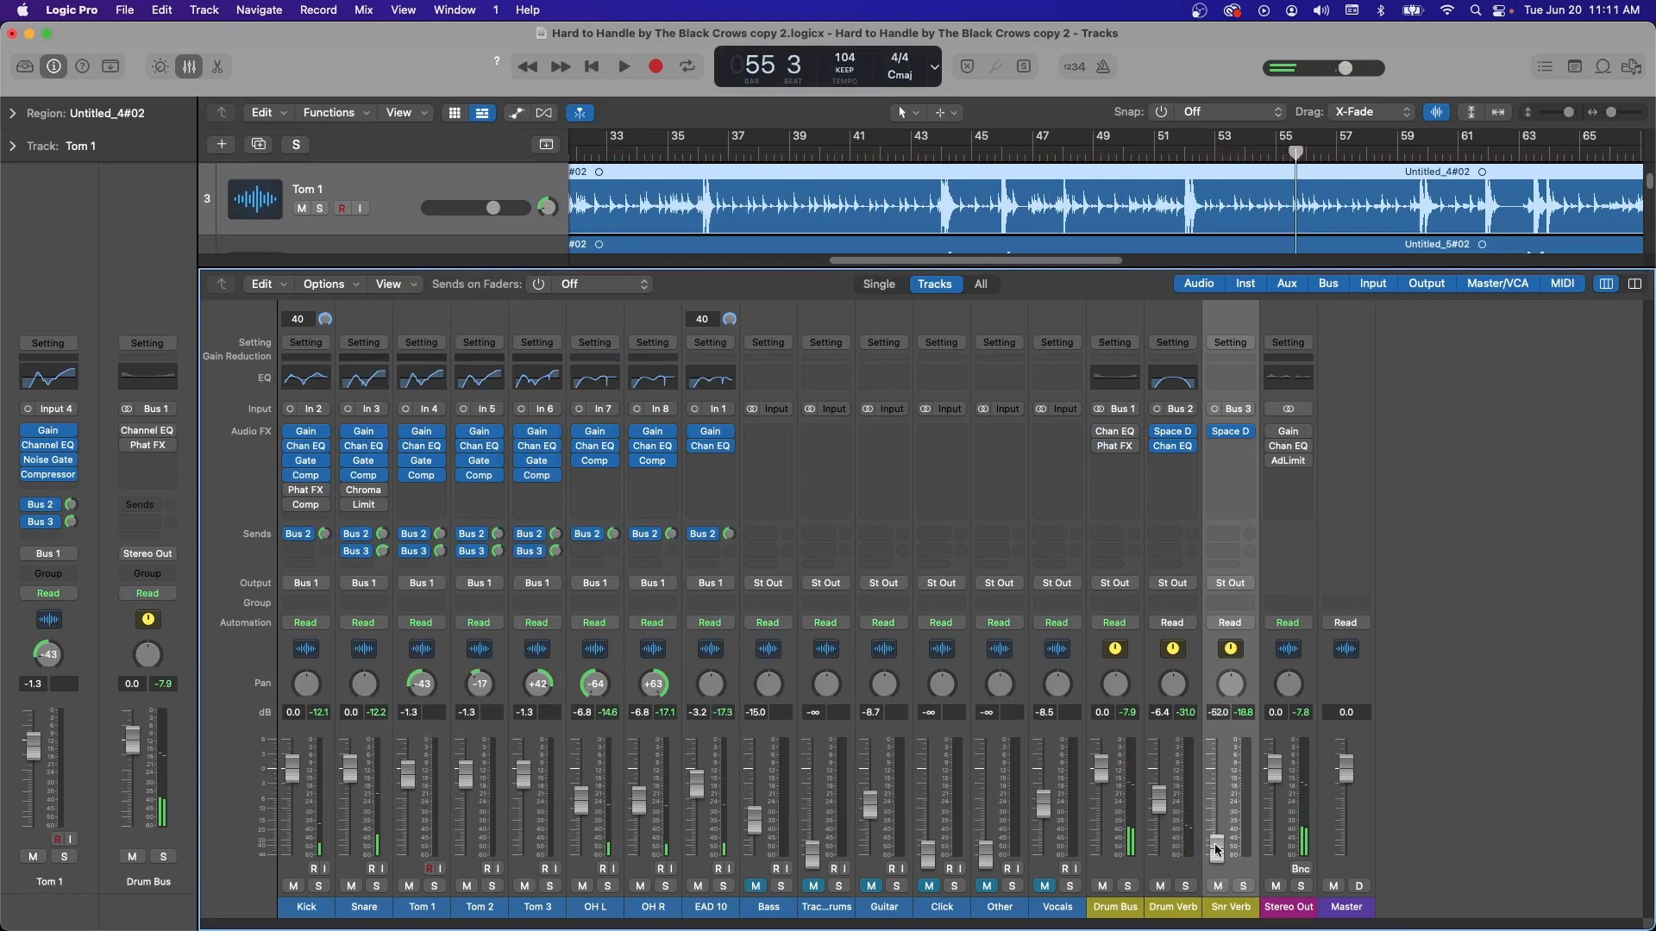
# Add a Channel EQ to Snr Verb, and raise its fader to -3.9 dB with the channel soloed during playback
pyautogui.click(1222, 390)
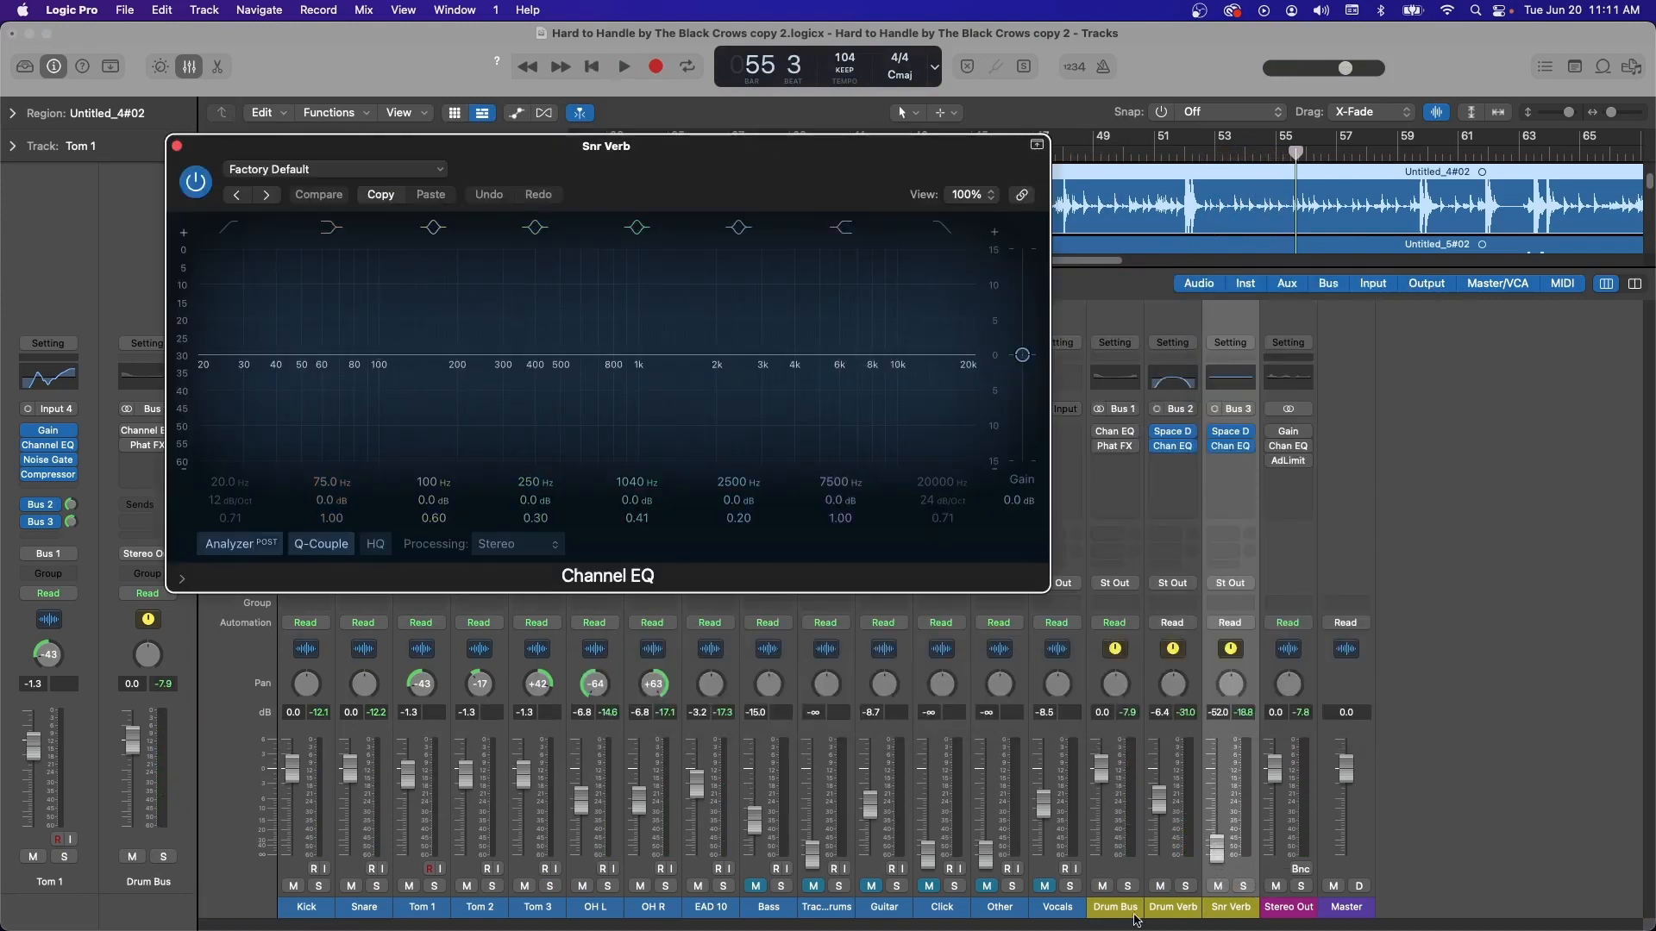
pyautogui.press('space')
pyautogui.click(1243, 887)
pyautogui.moveTo(1217, 851); pyautogui.dragTo(1217, 789)
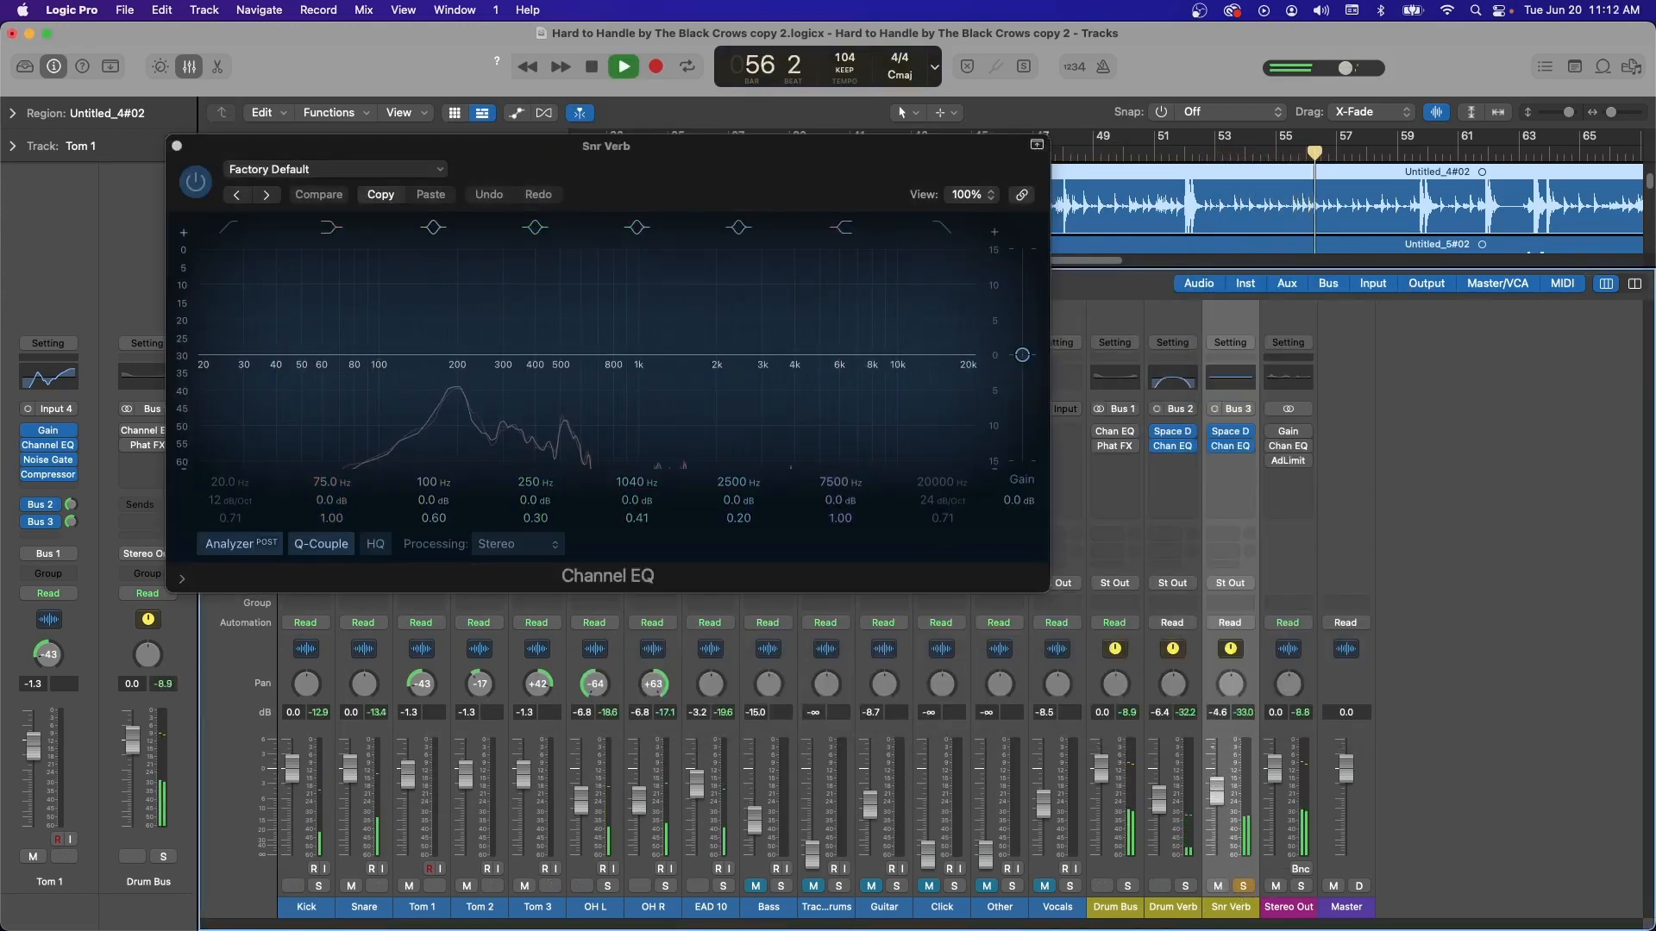
# Set Snr Verb's Channel EQ to a 3840 Hz high cut with Q 0.41 and a 136 Hz low cut, and close it
pyautogui.moveTo(942, 355); pyautogui.dragTo(795, 384)
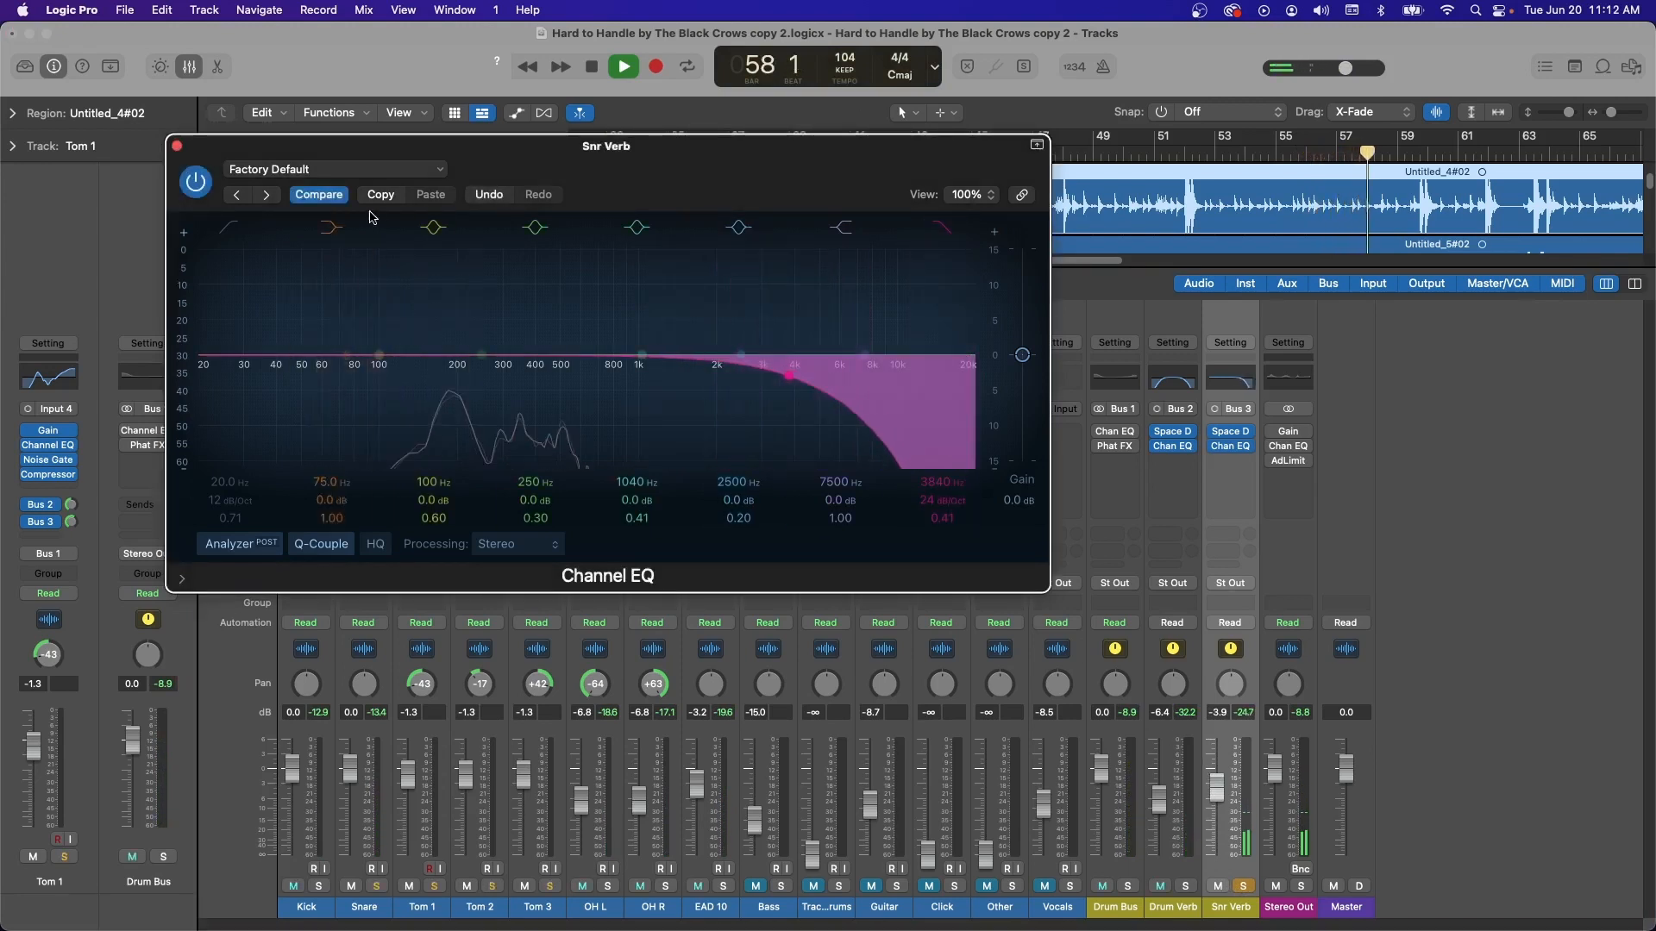
pyautogui.click(219, 231)
pyautogui.moveTo(235, 358); pyautogui.dragTo(448, 380)
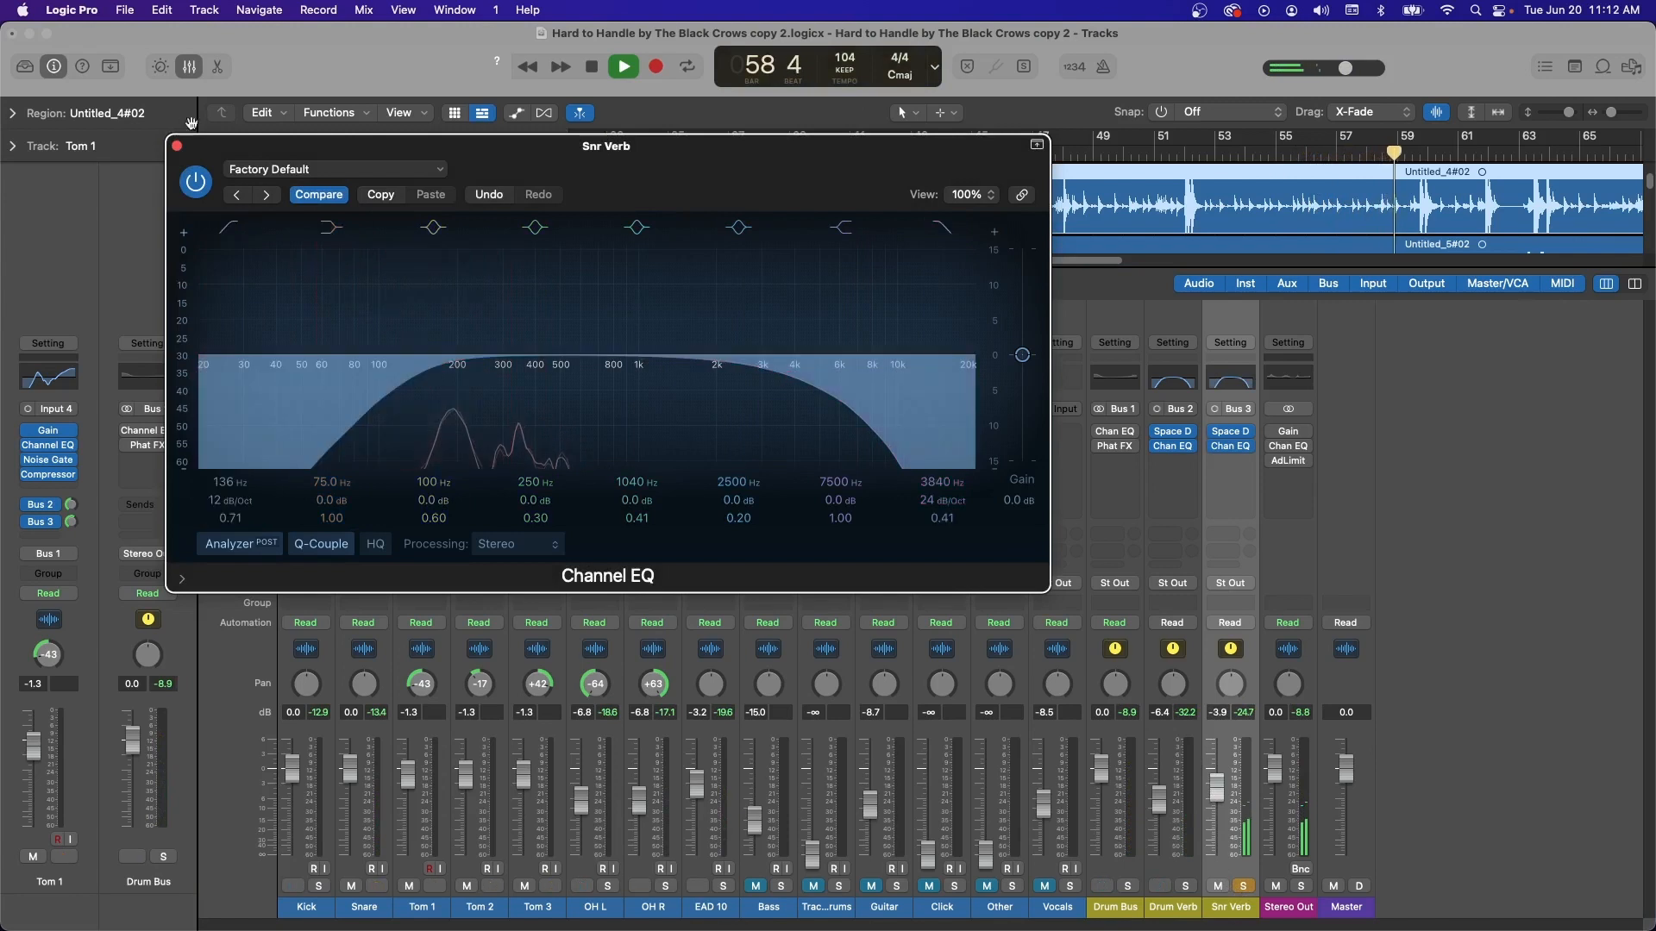
pyautogui.click(178, 147)
pyautogui.press('space')
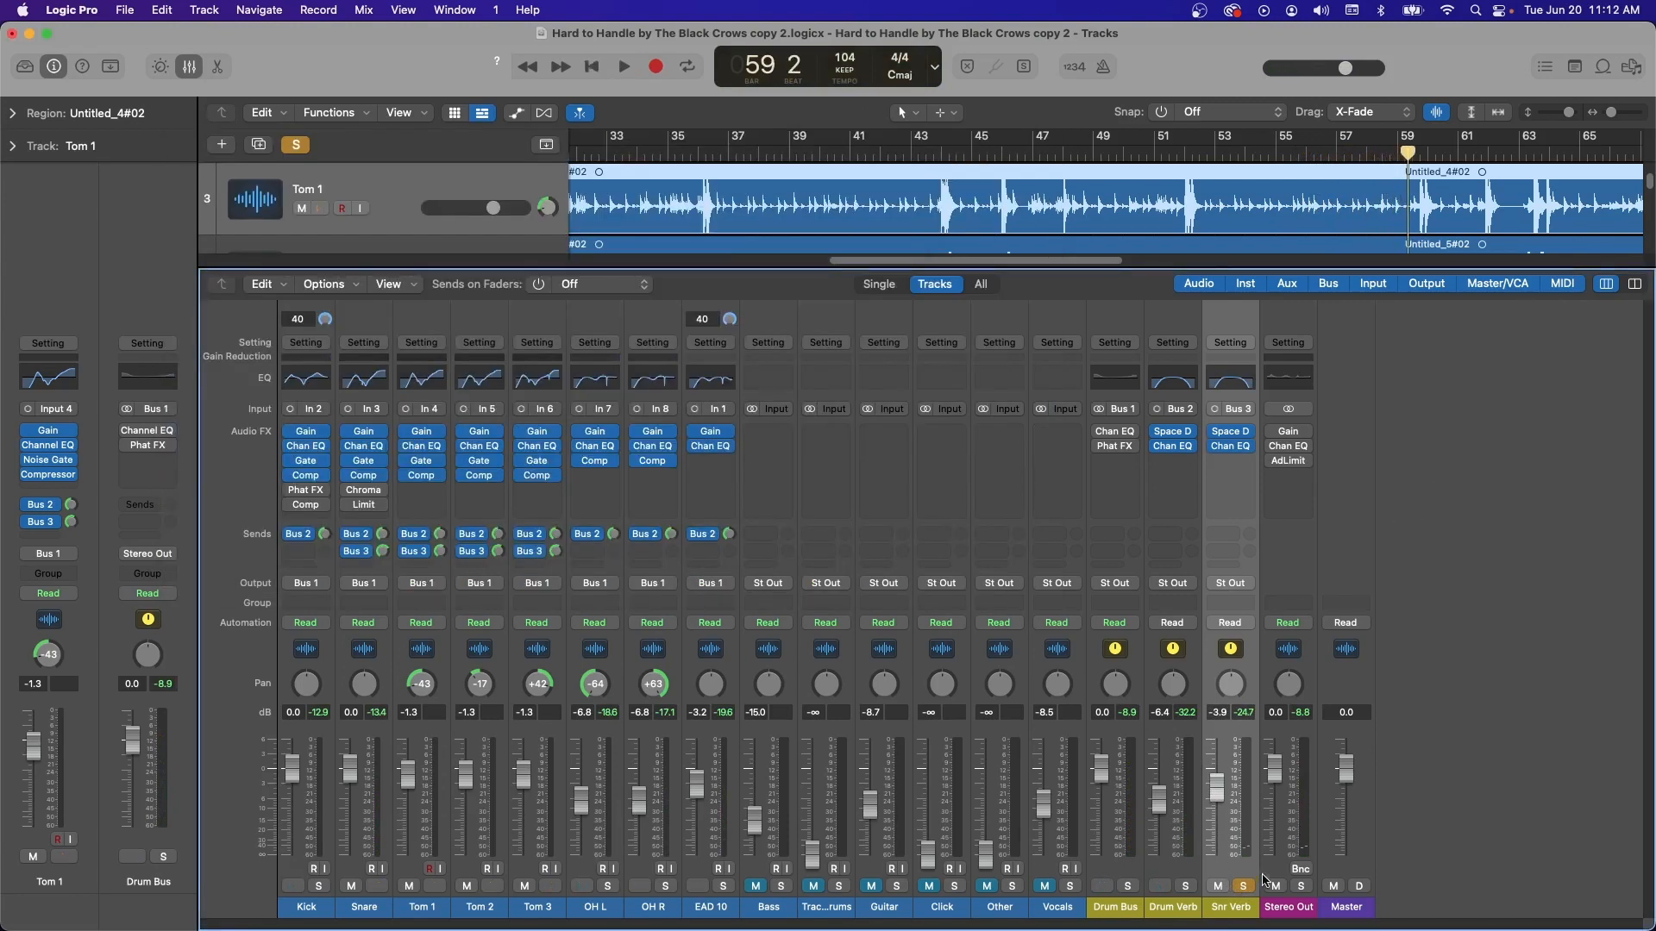
# Balance the unsoloed drum mix during playback with Snr Verb at -5.9 dB and Tom 1 to 3 at -5.2 dB
pyautogui.click(1242, 885)
pyautogui.press('space')
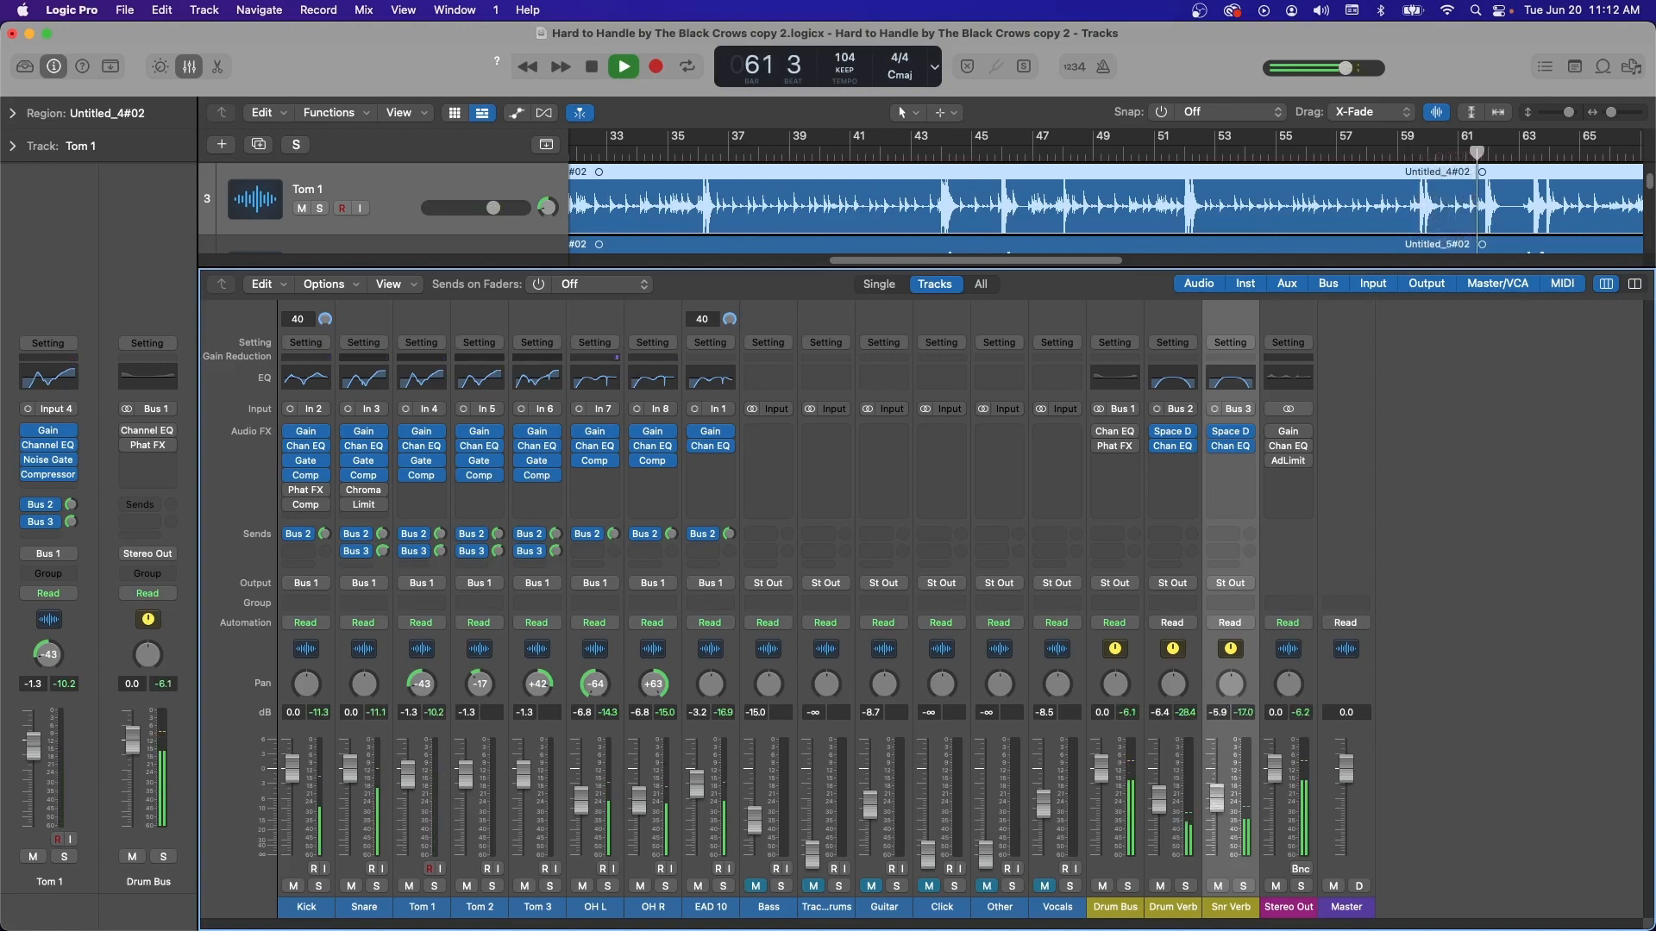
pyautogui.press('space')
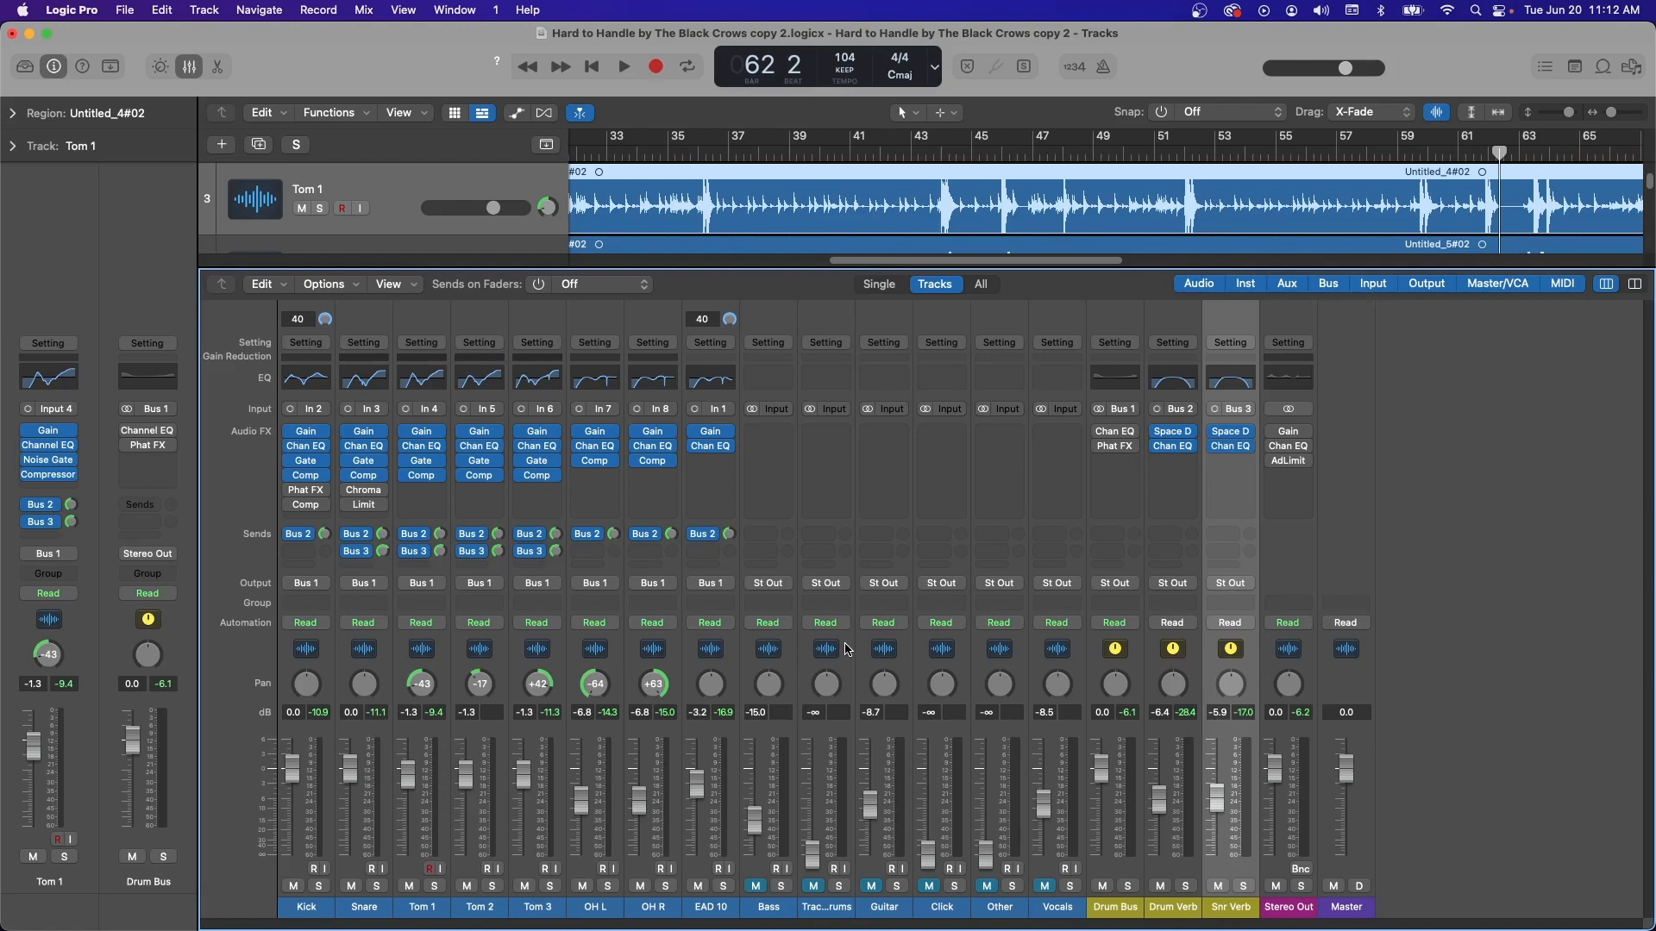
pyautogui.press('space')
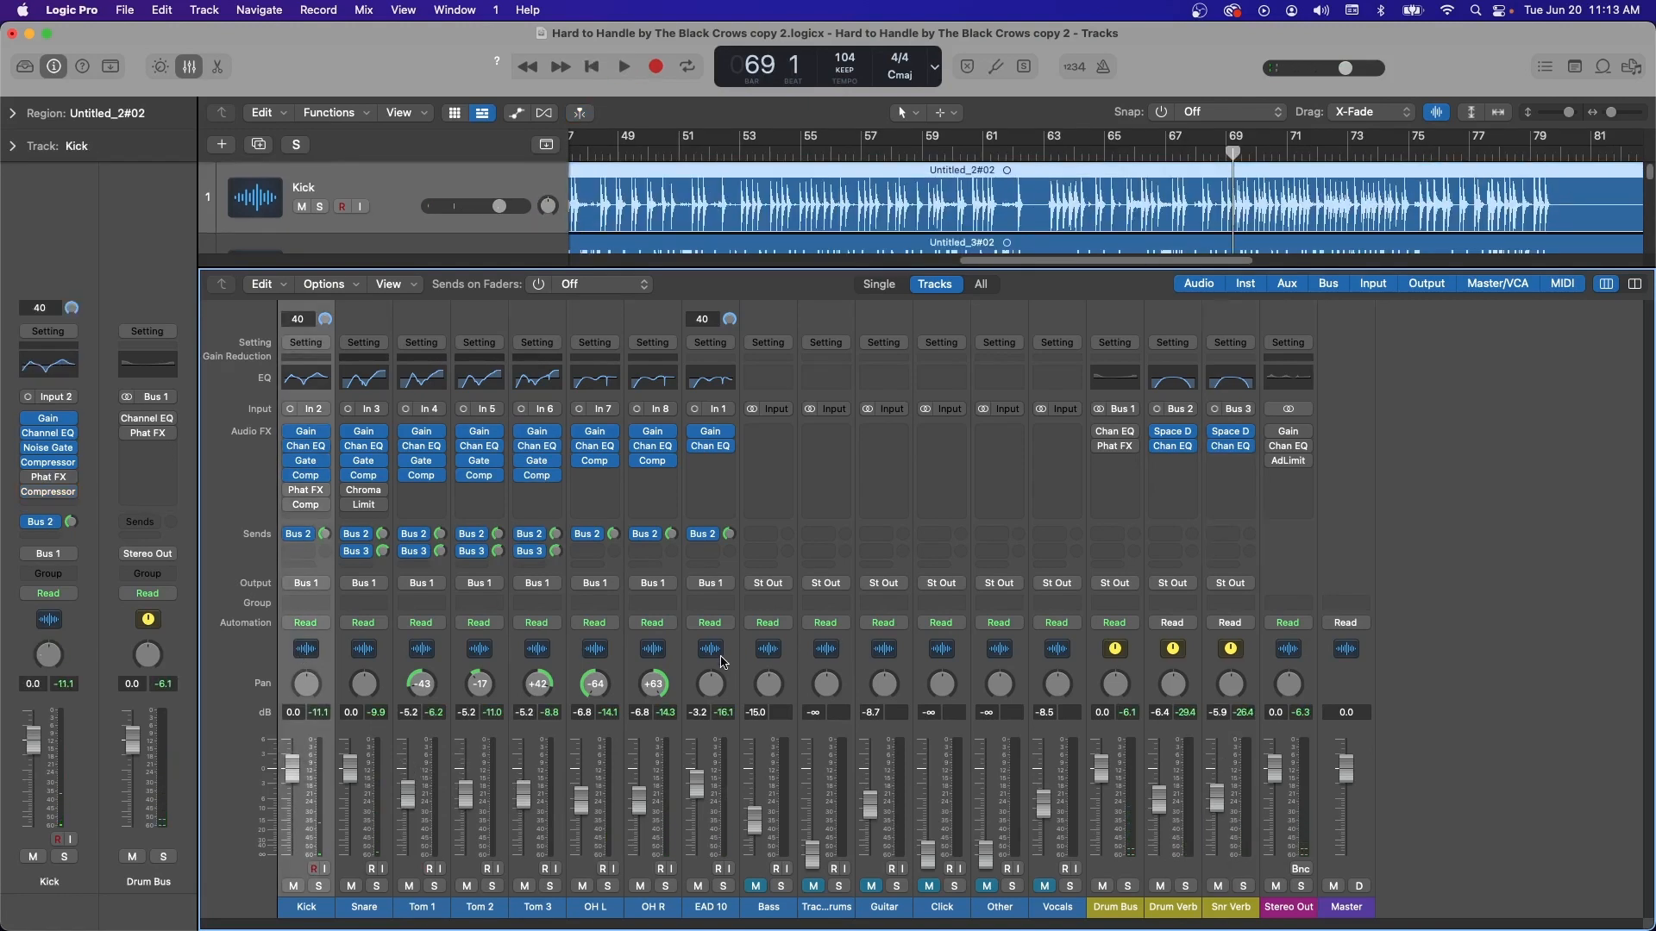
# Add a Bus 4 send to all channels from Kick to EAD 10 together and set the sends to 0.0 dB
pyautogui.keyDown('shift'); pyautogui.click(729, 699); pyautogui.keyUp('shift')
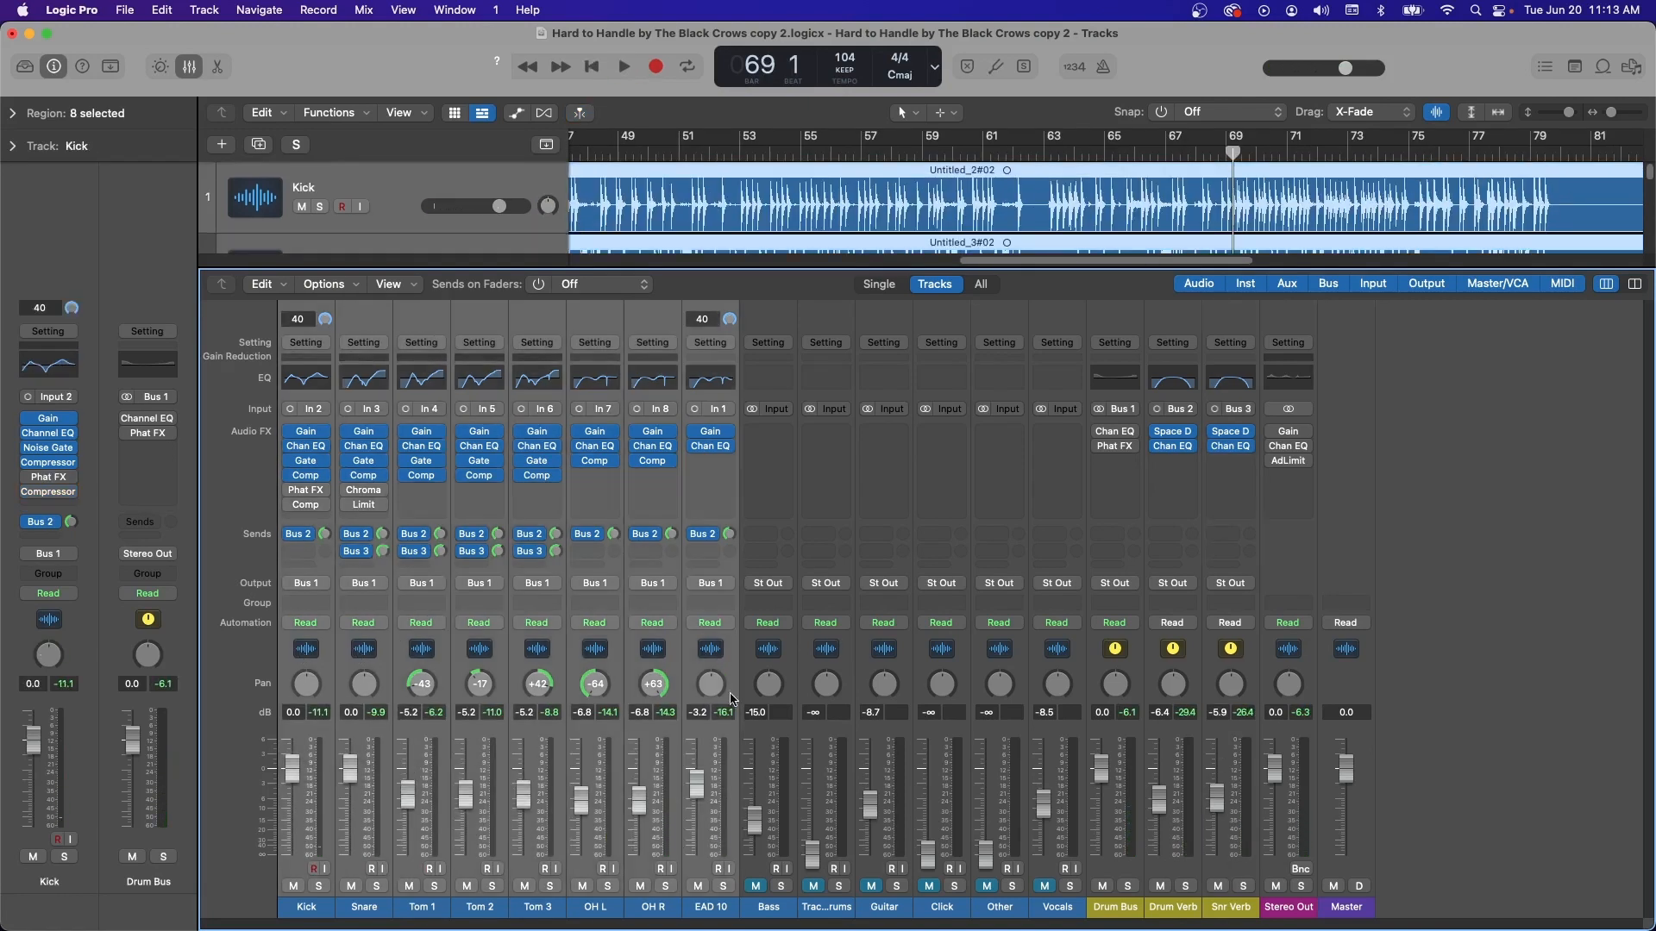
pyautogui.click(297, 568)
pyautogui.moveTo(341, 591)
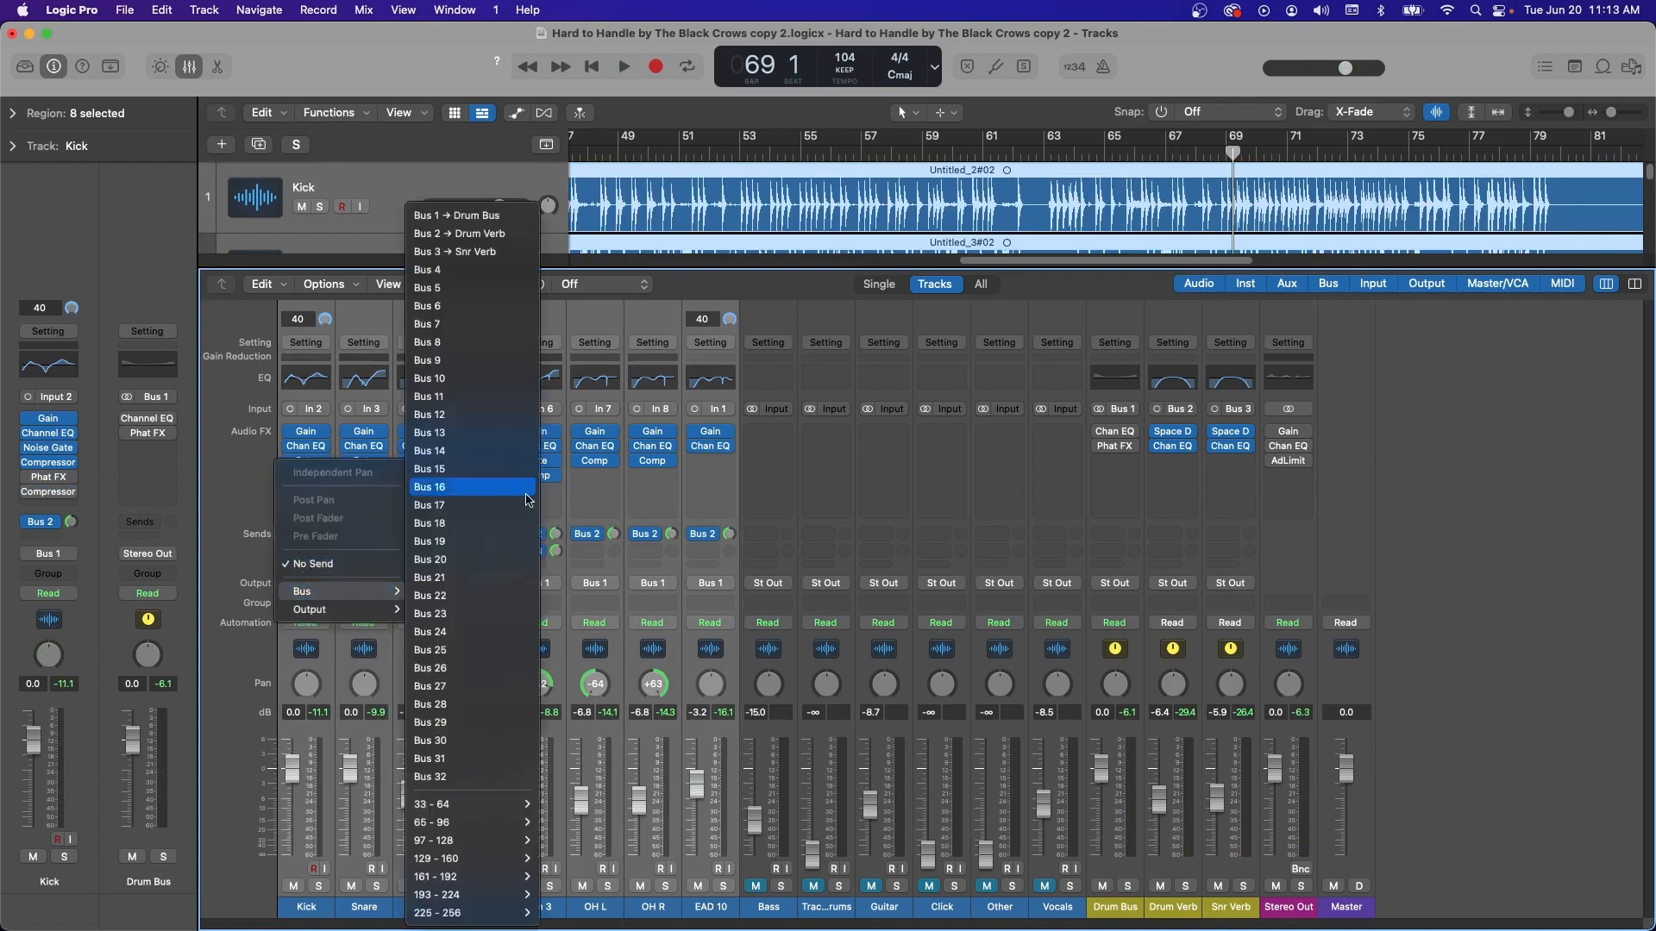
pyautogui.click(433, 272)
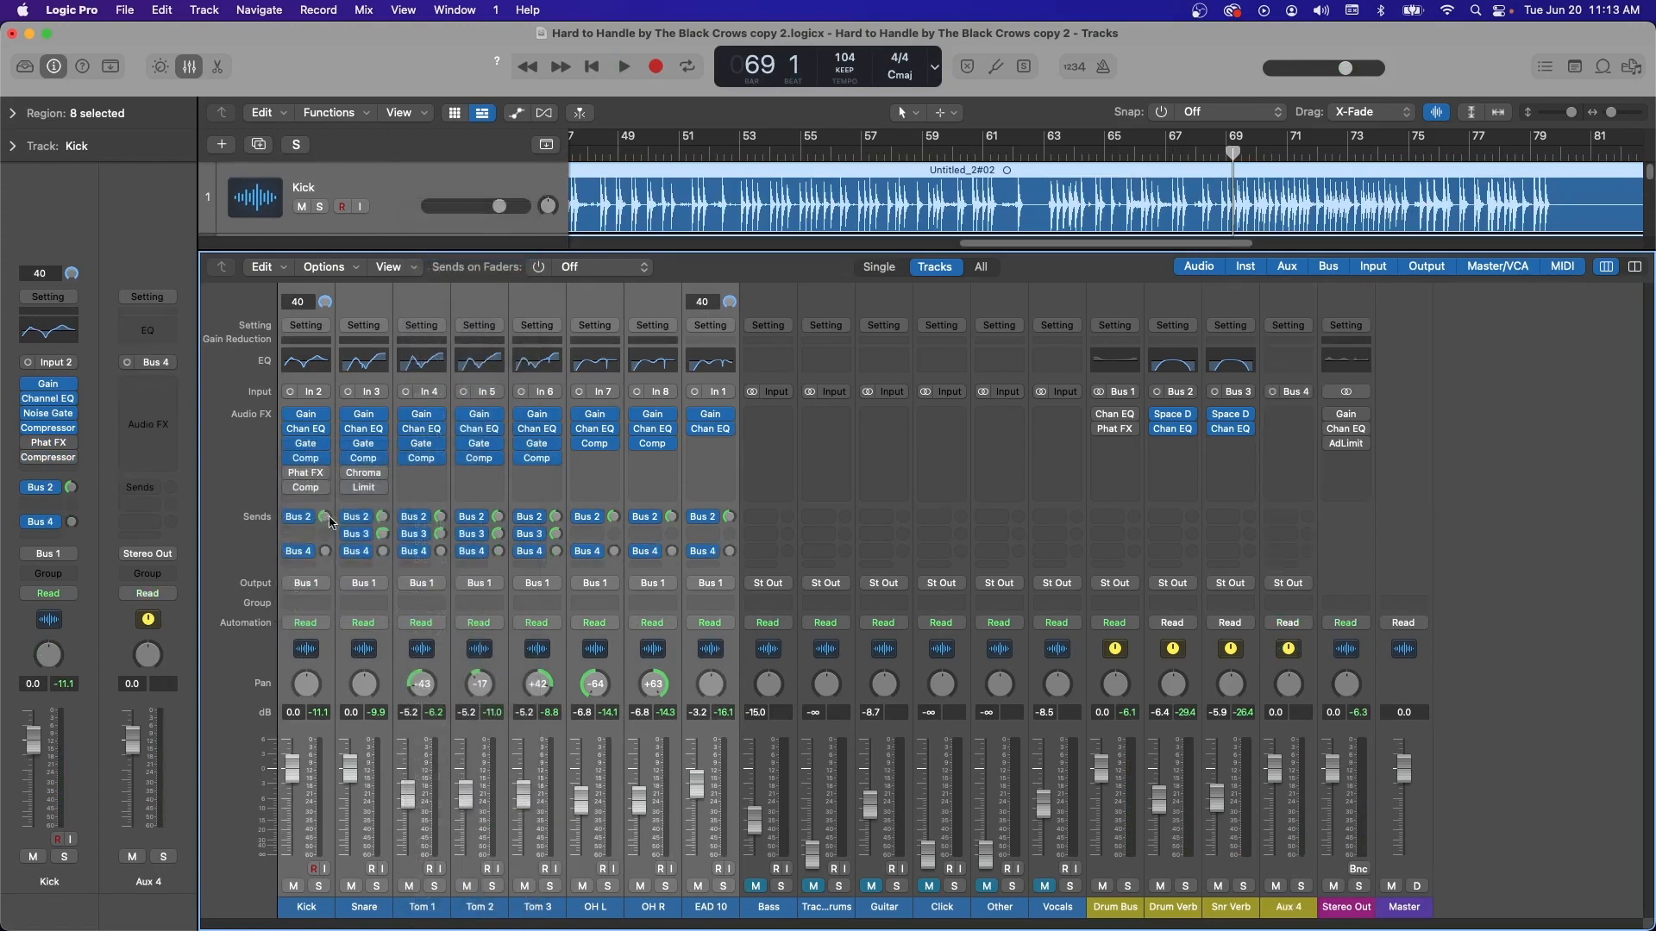
pyautogui.keyDown('alt'); pyautogui.click(324, 551); pyautogui.keyUp('alt')
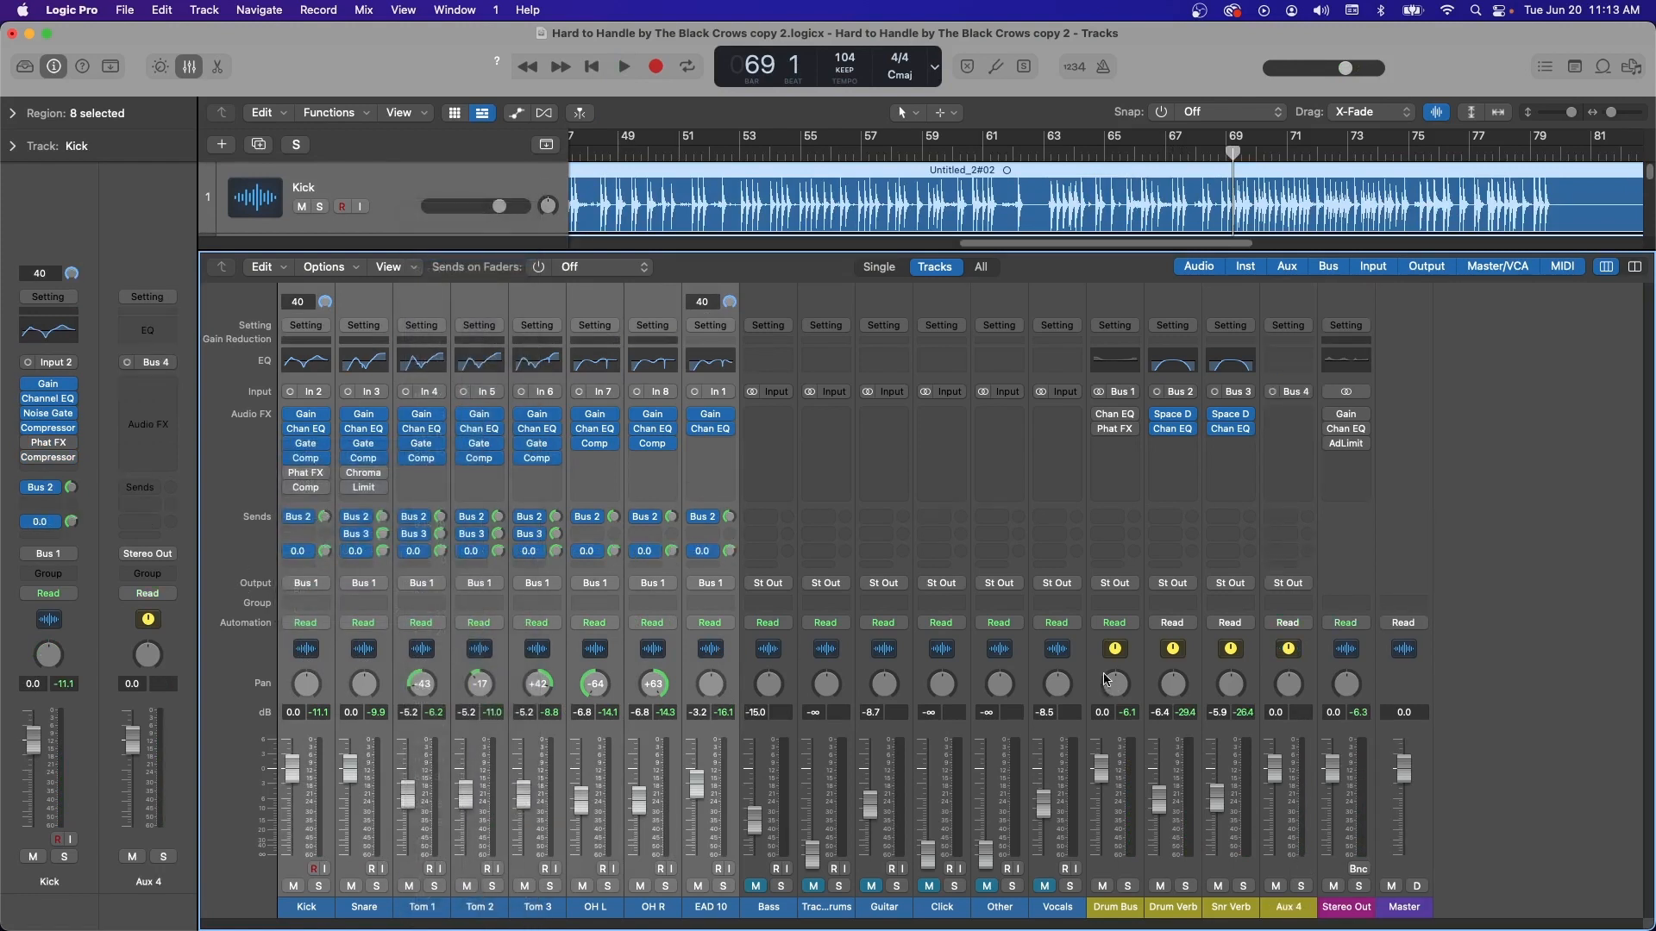
# Remove the Bus 4 send from the EAD 10 channel only
pyautogui.click(711, 662)
pyautogui.click(1282, 661)
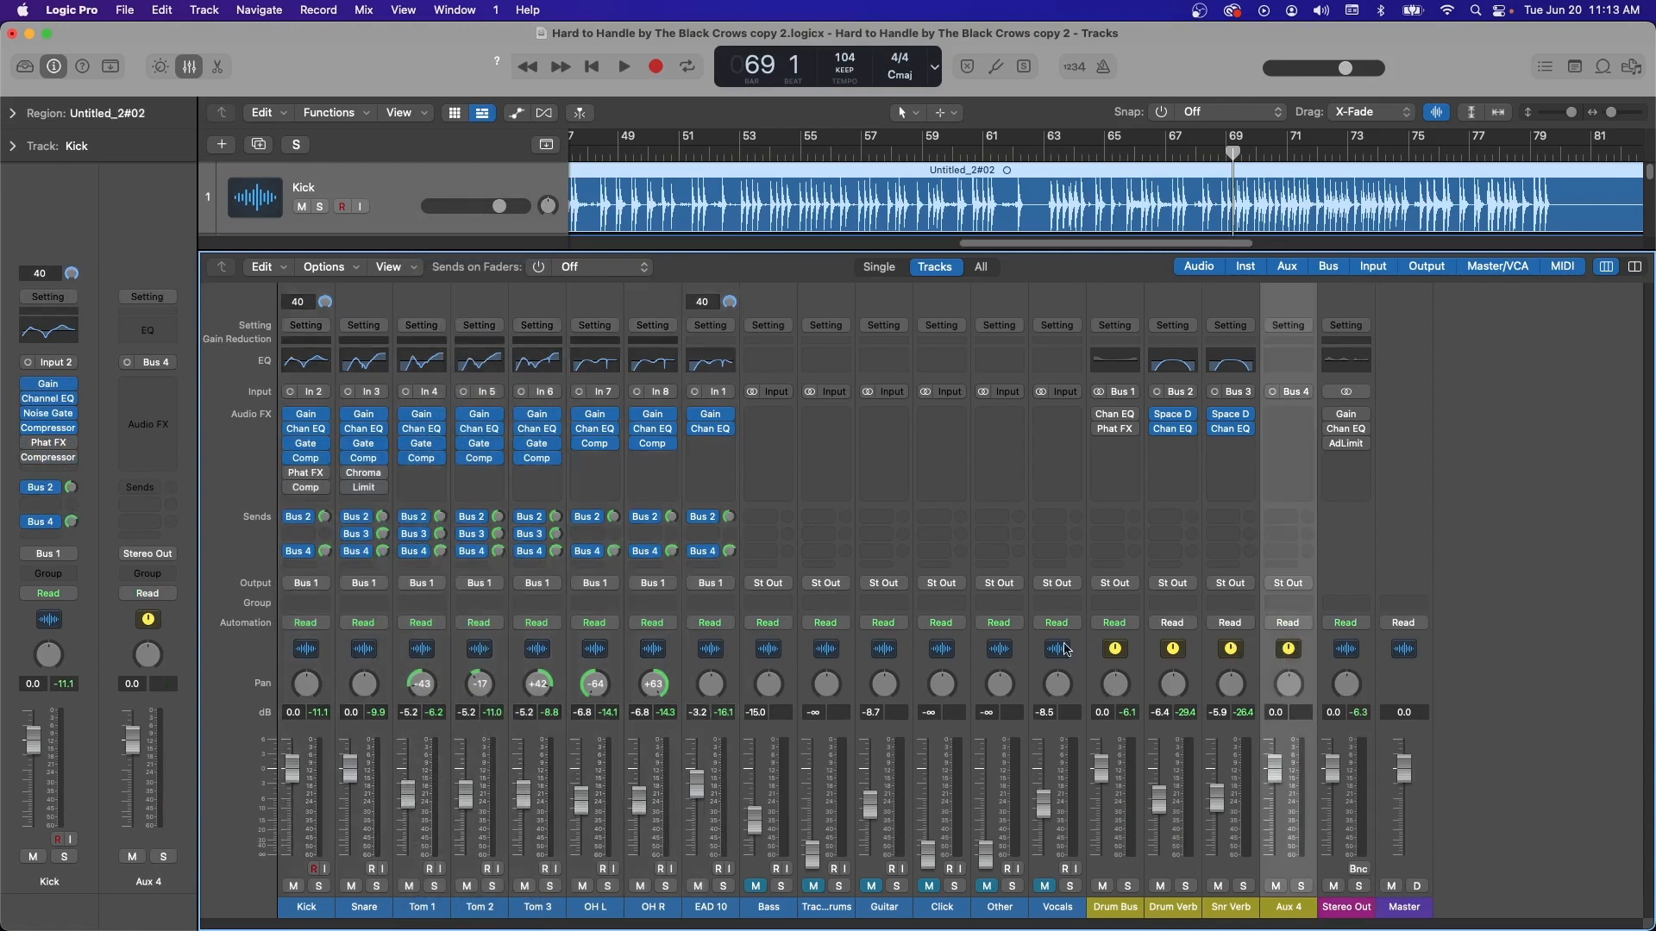
pyautogui.click(703, 549)
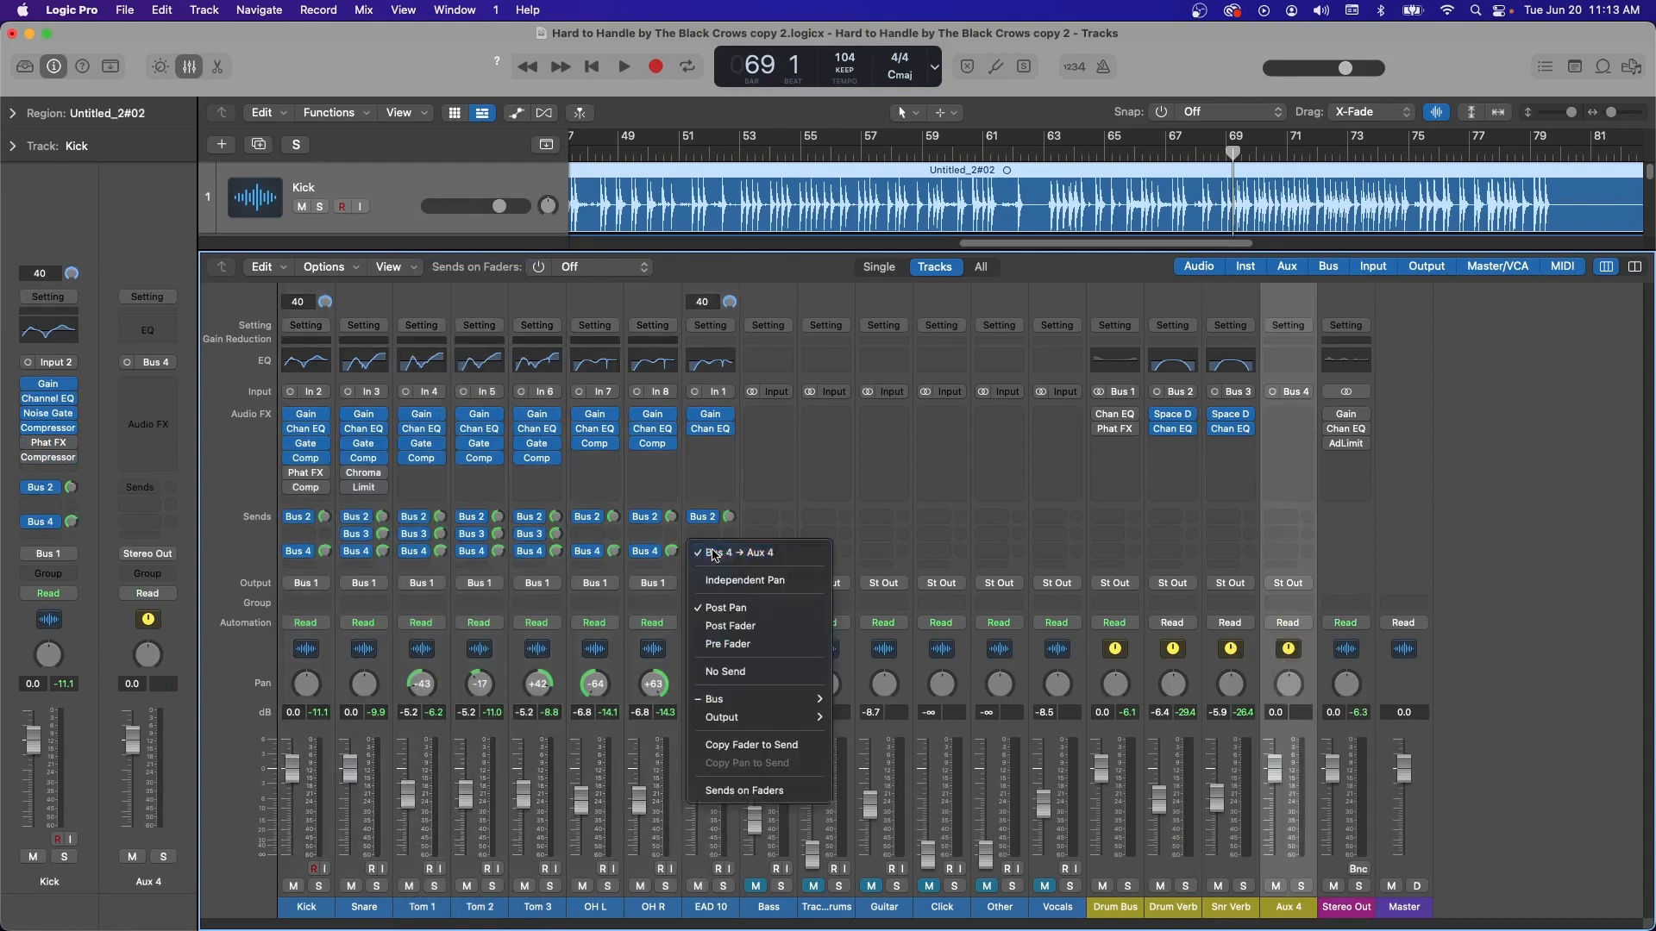
pyautogui.click(752, 671)
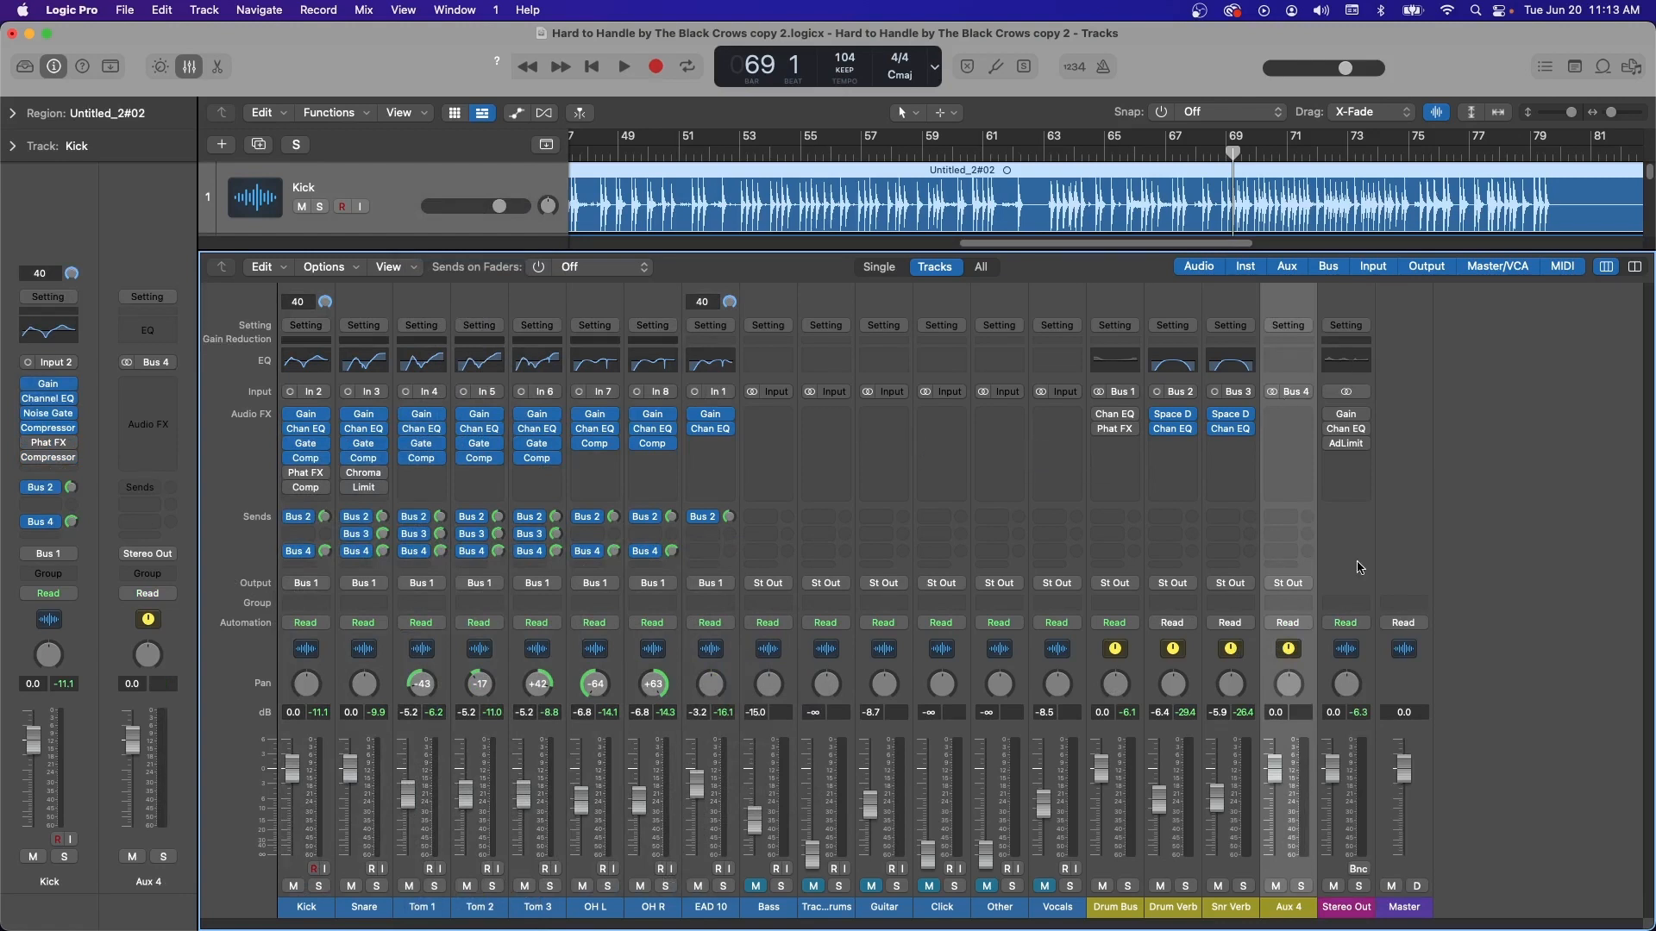
# Insert a stereo Compressor on Aux 4 and choose its Vintage VCA model
pyautogui.click(1303, 415)
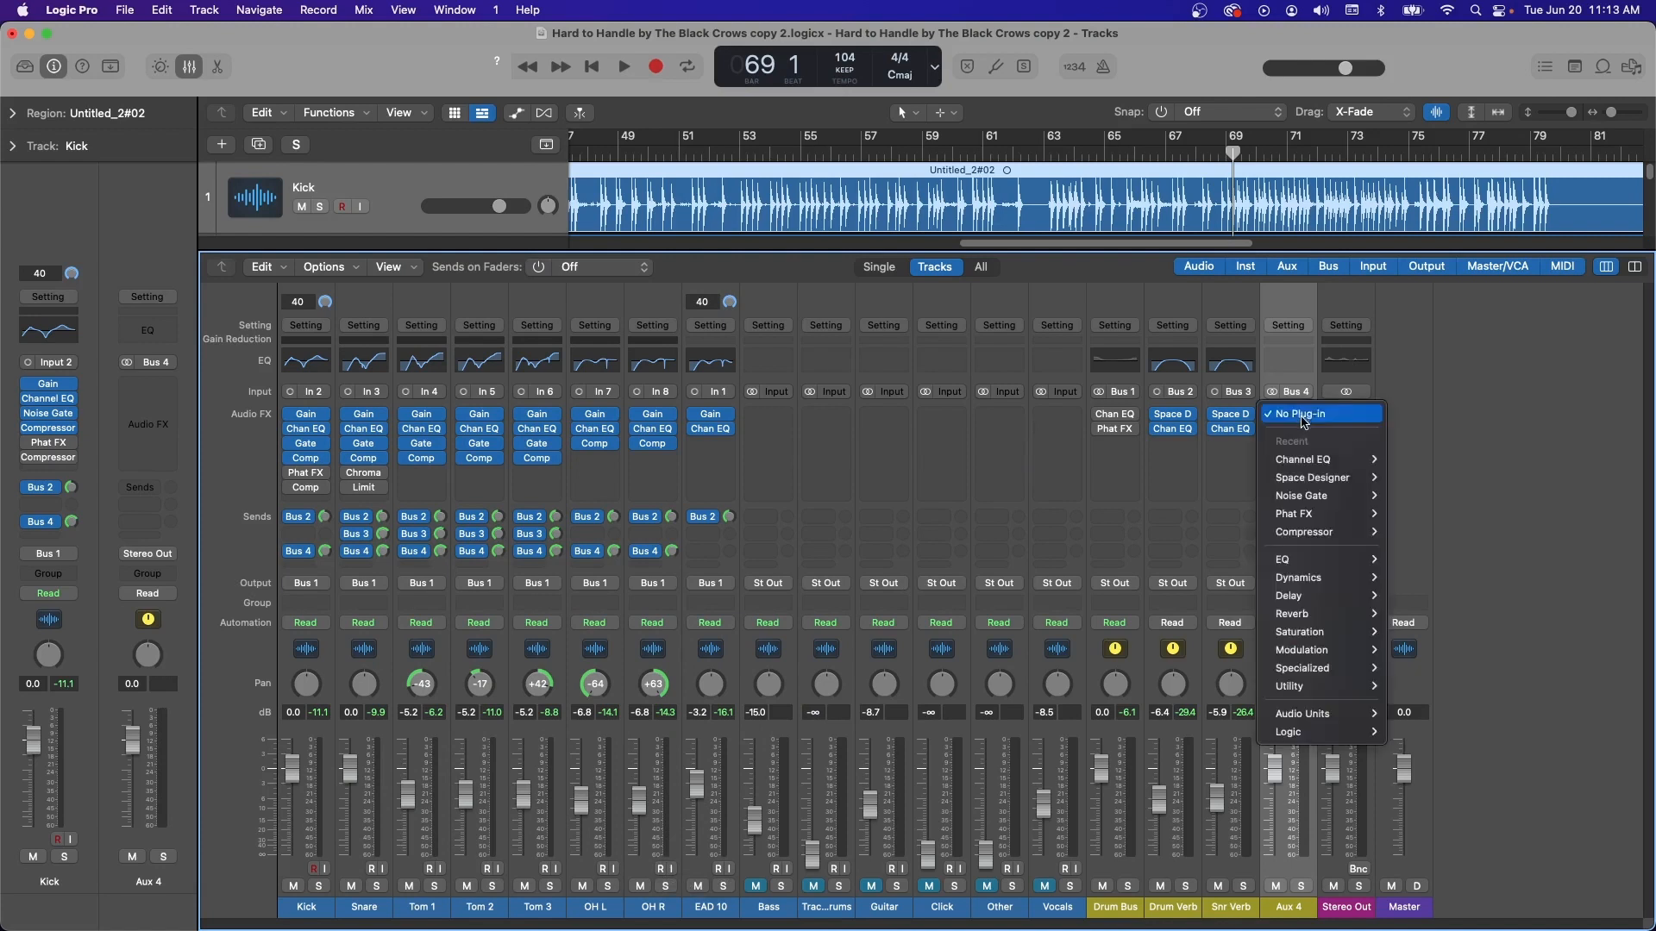
pyautogui.moveTo(1317, 463)
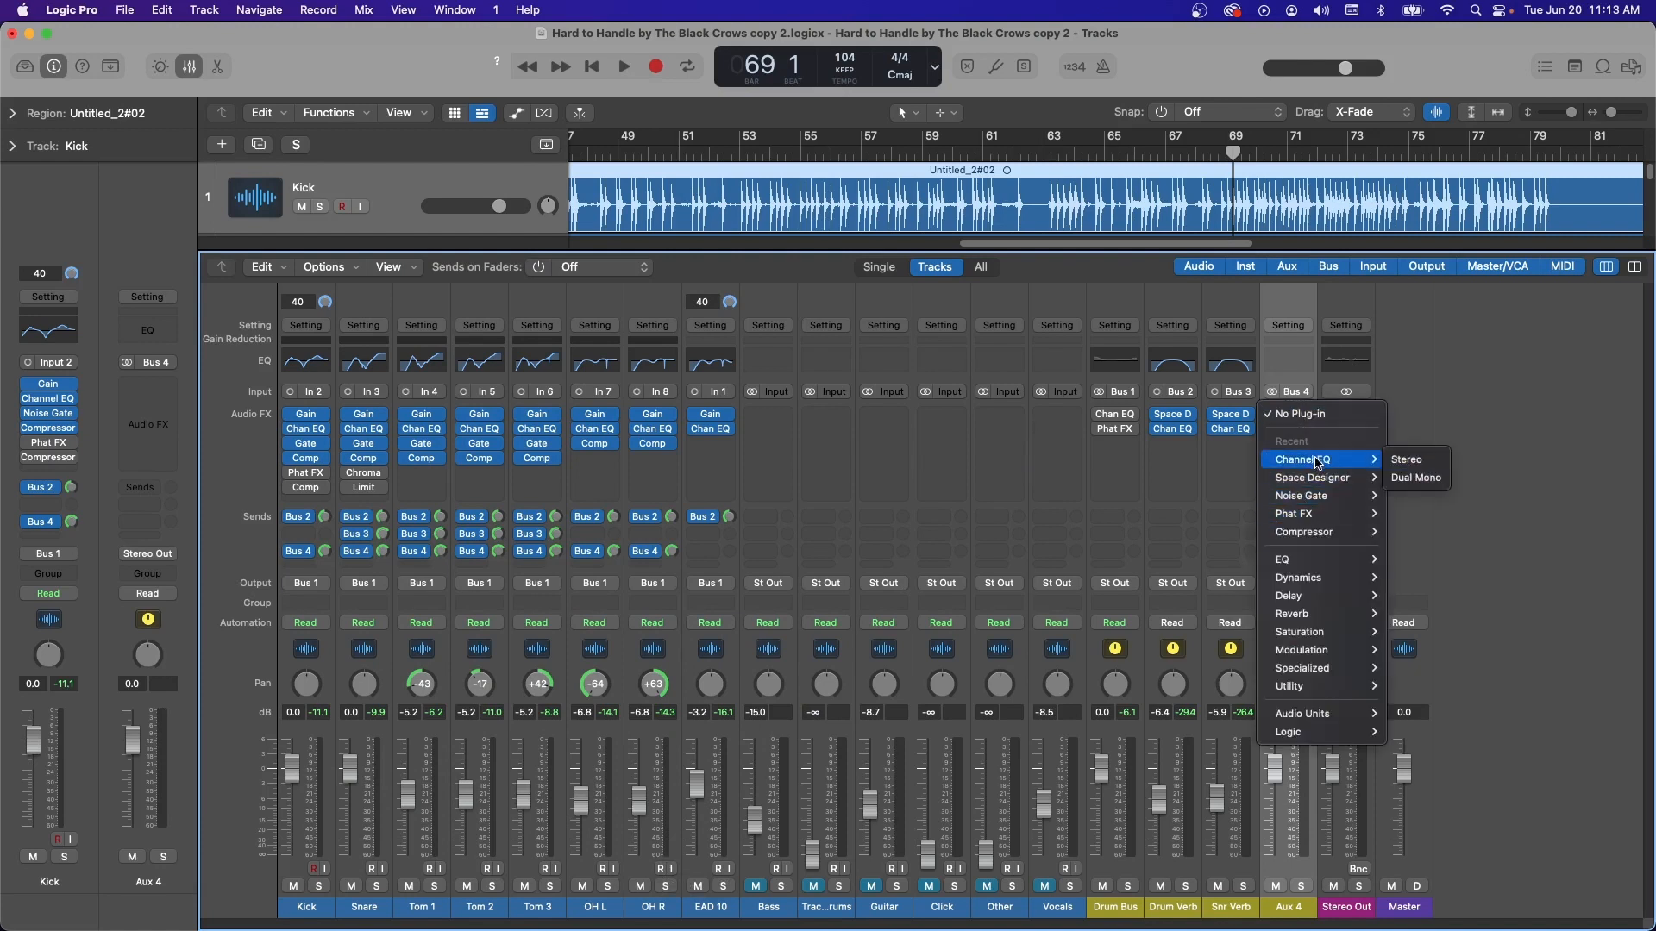
pyautogui.moveTo(1336, 534)
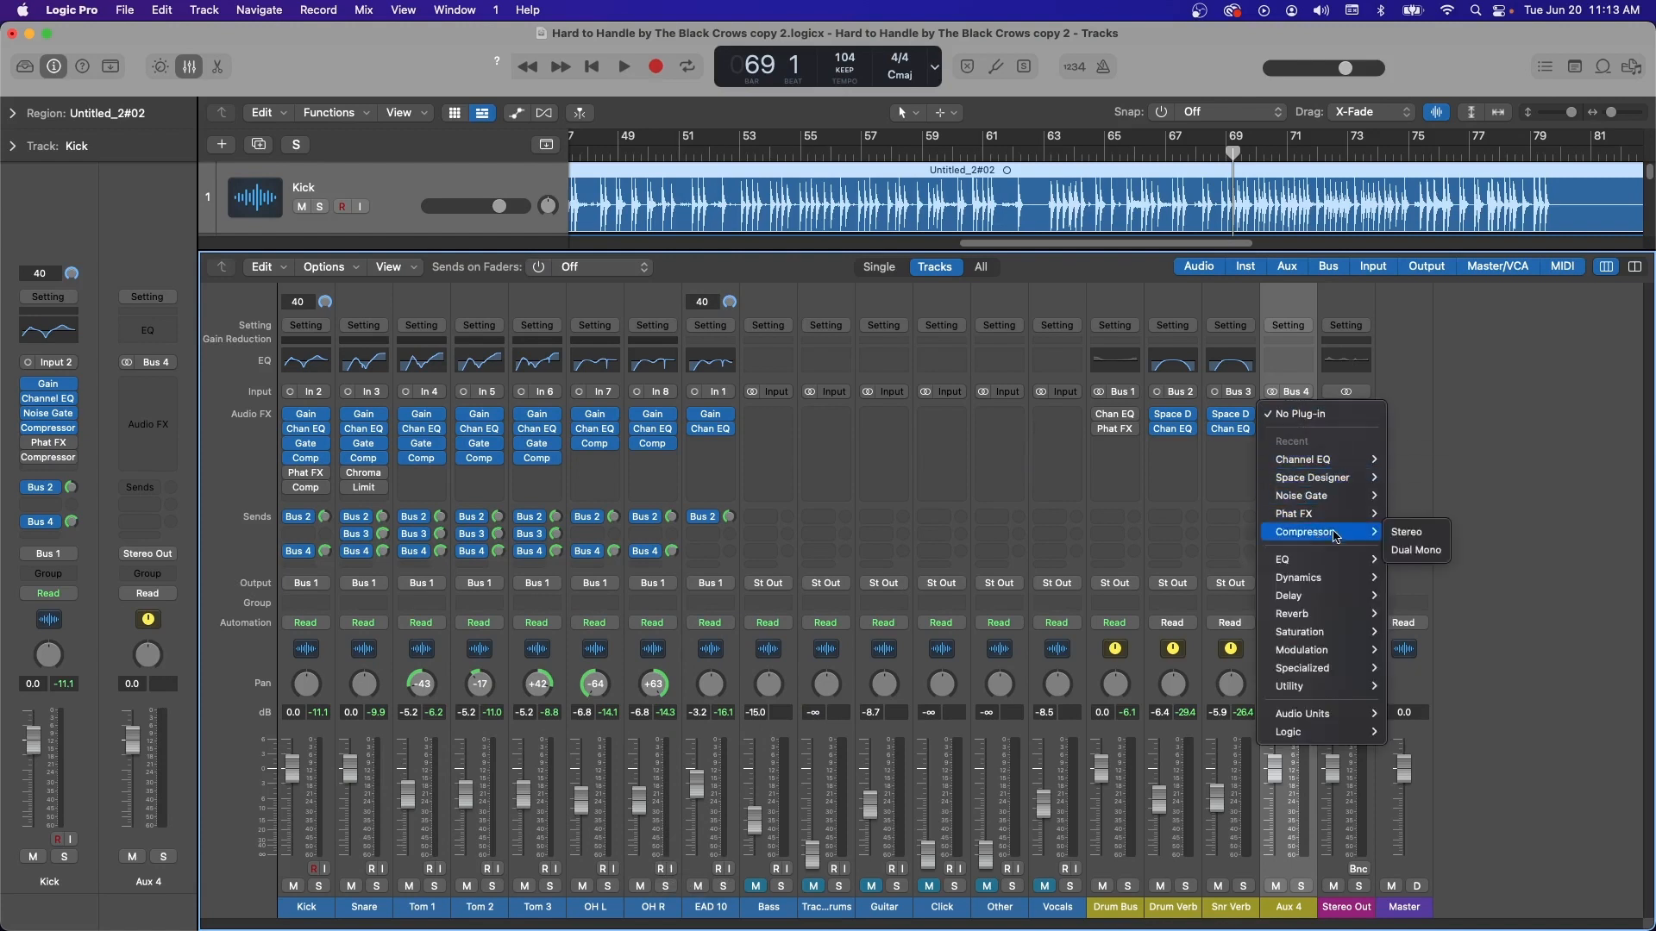
pyautogui.click(1409, 532)
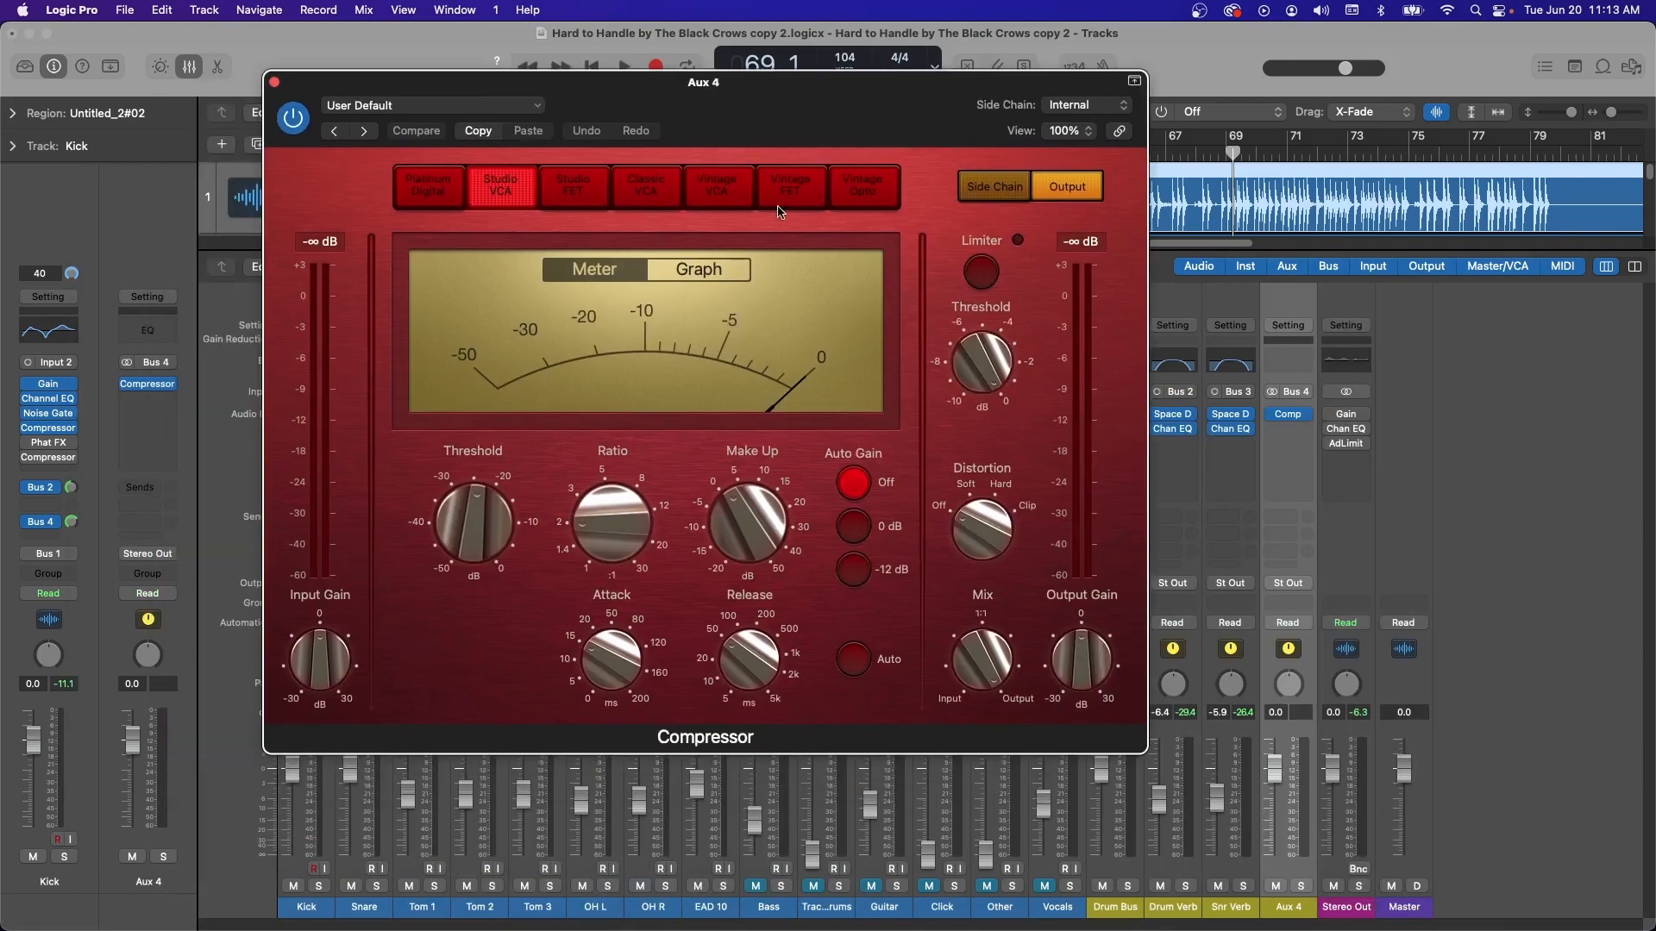
pyautogui.click(715, 186)
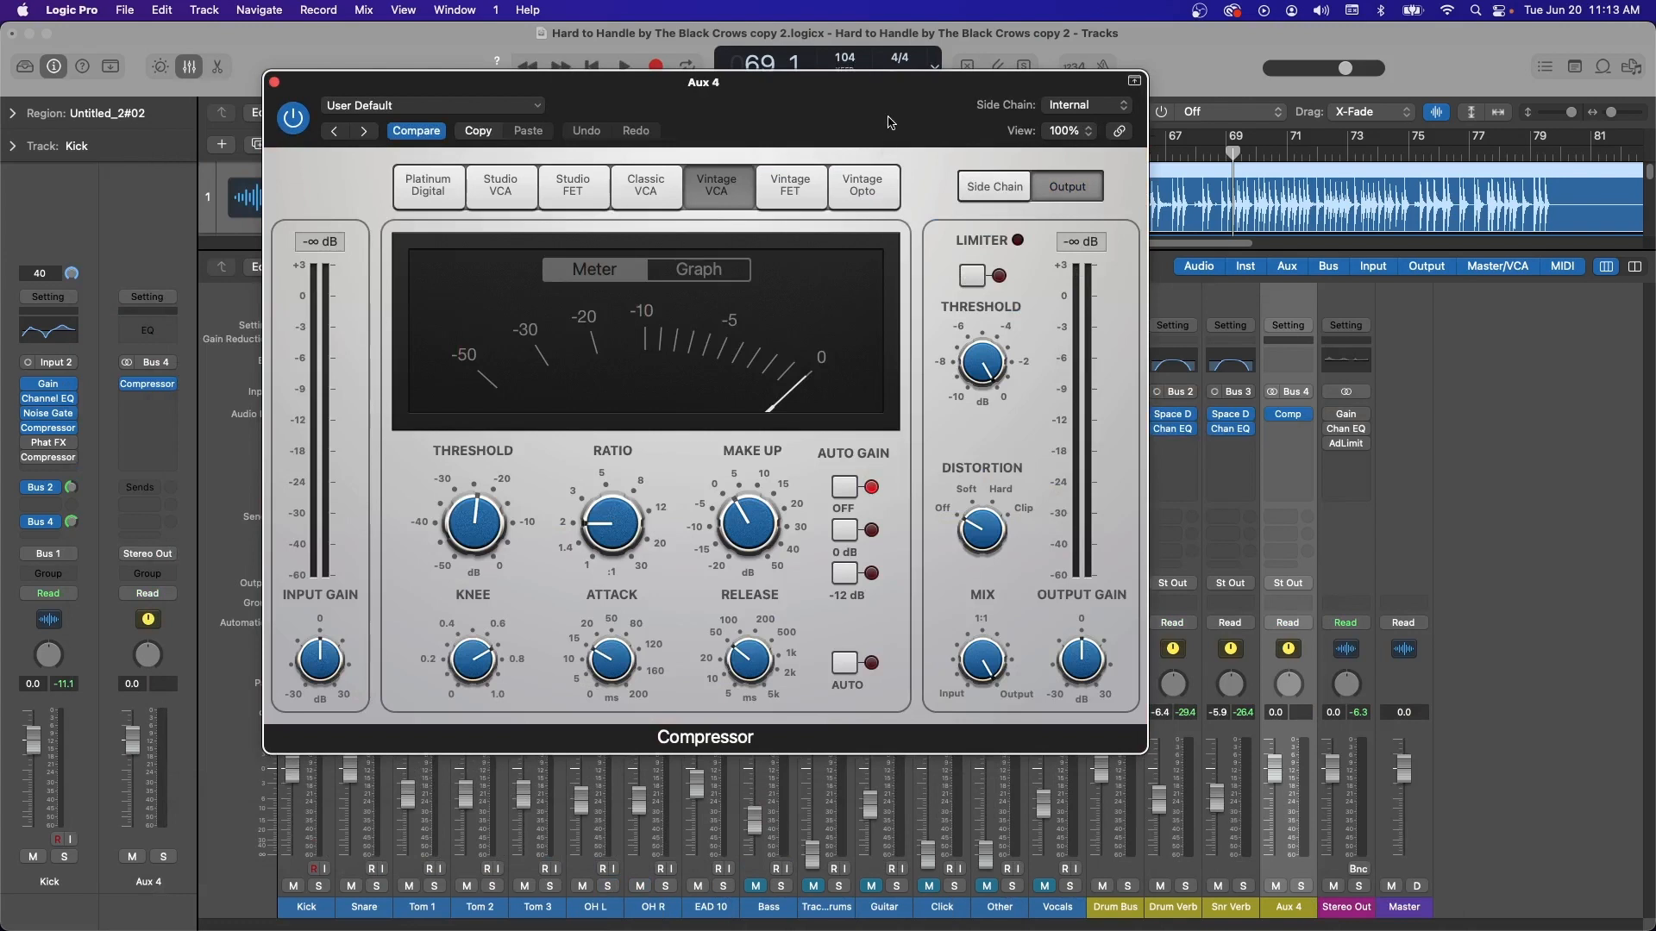
# Loop playback from bar 69 to about bar 75 and solo Aux 4, keeping the Compressor window clear of the ruler and mixer controls
pyautogui.moveTo(889, 122); pyautogui.dragTo(852, 249)
pyautogui.moveTo(1041, 152); pyautogui.dragTo(1228, 198)
pyautogui.press('space')
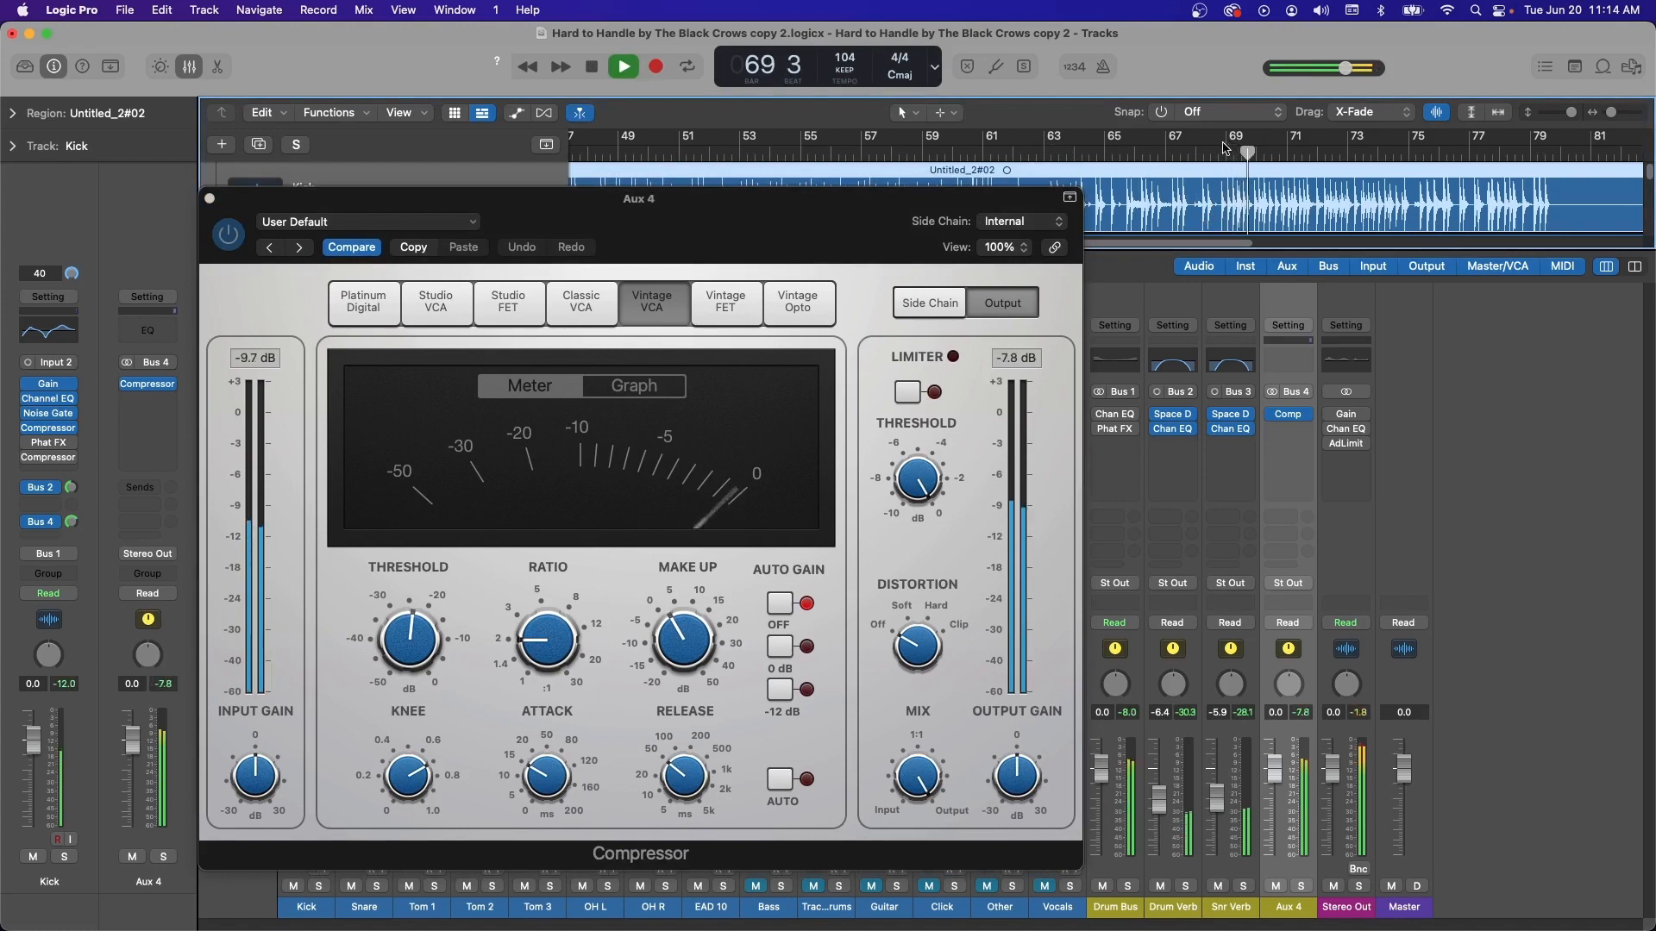
pyautogui.moveTo(1226, 142); pyautogui.dragTo(1402, 152)
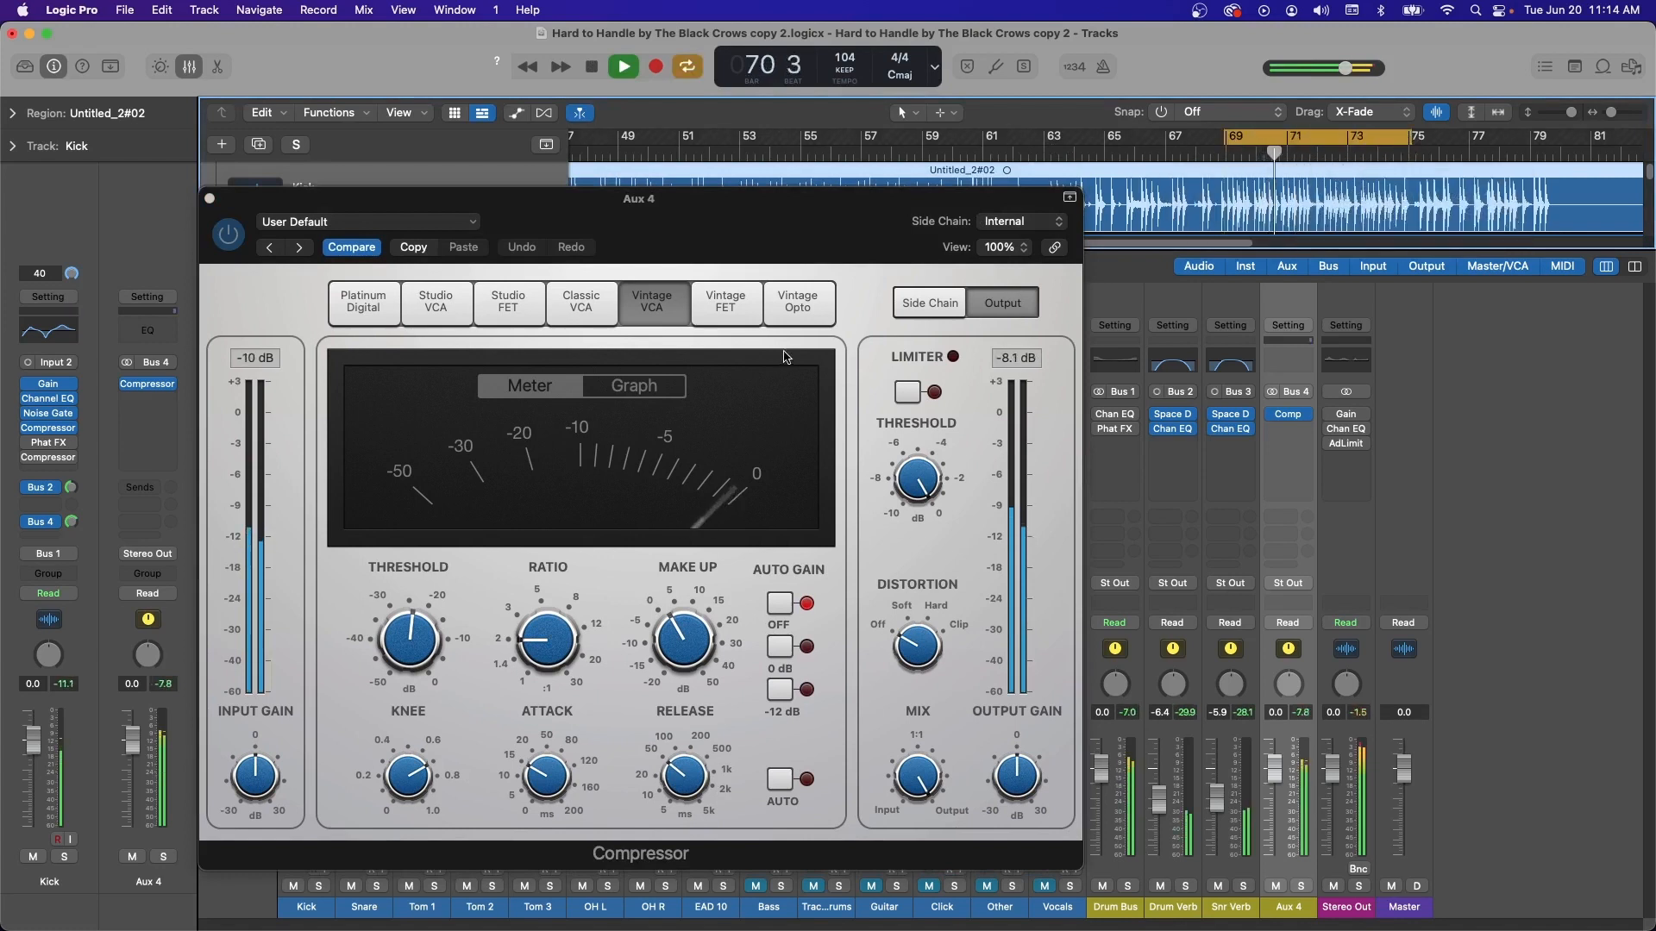
pyautogui.moveTo(804, 214); pyautogui.dragTo(914, 88)
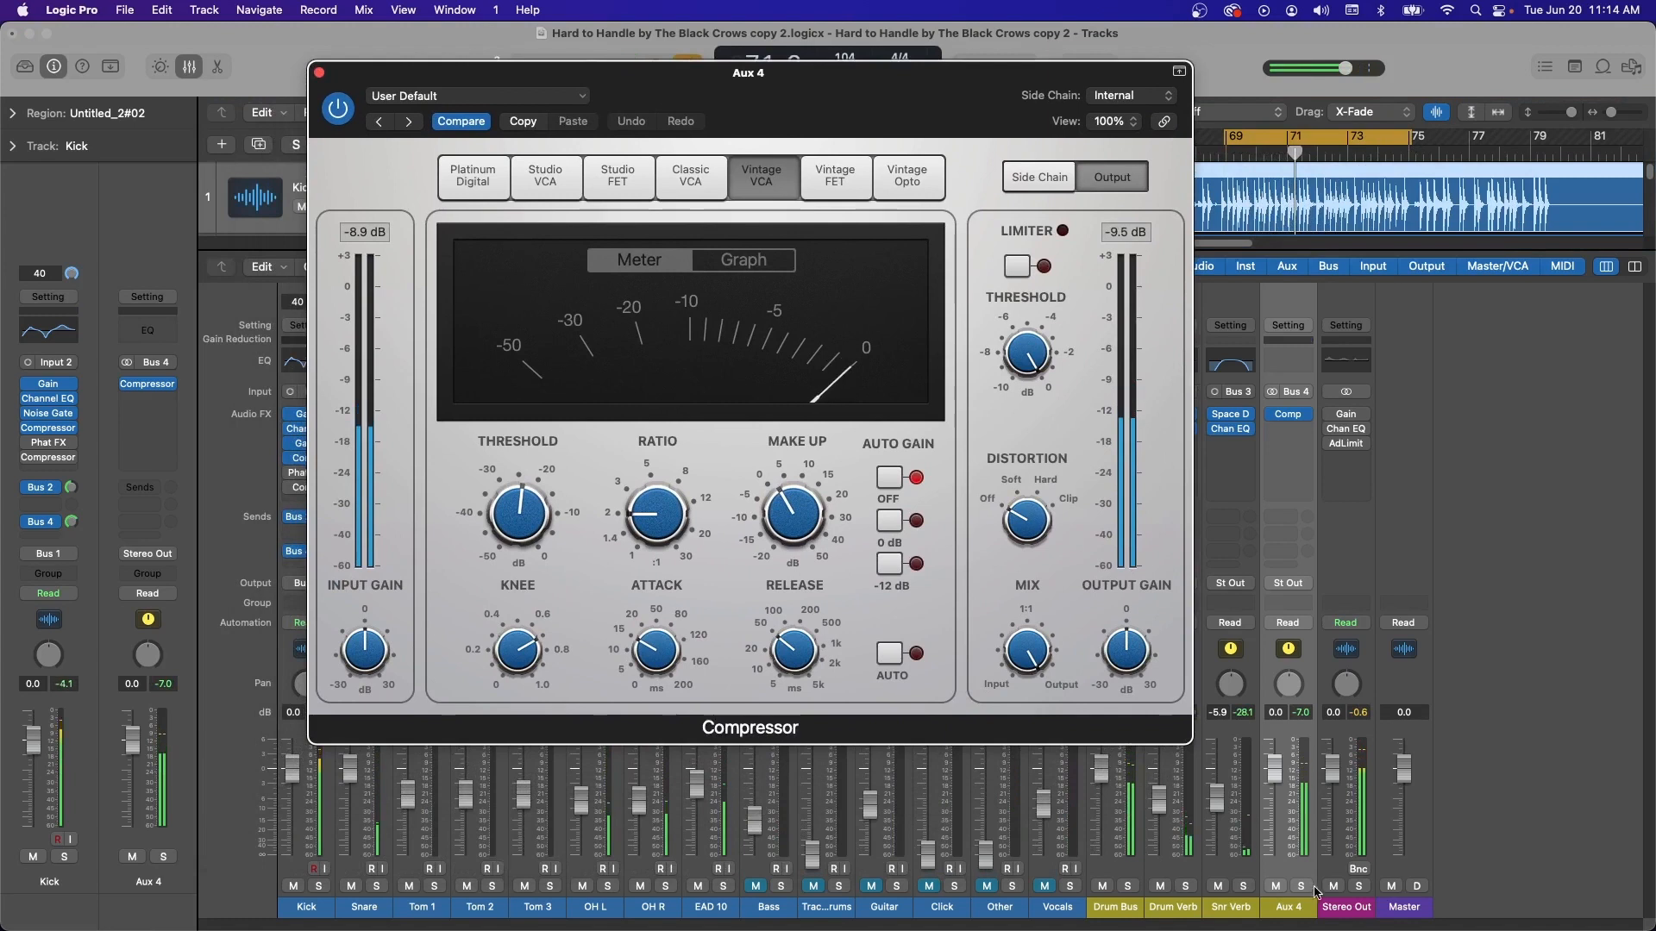
pyautogui.press('s')
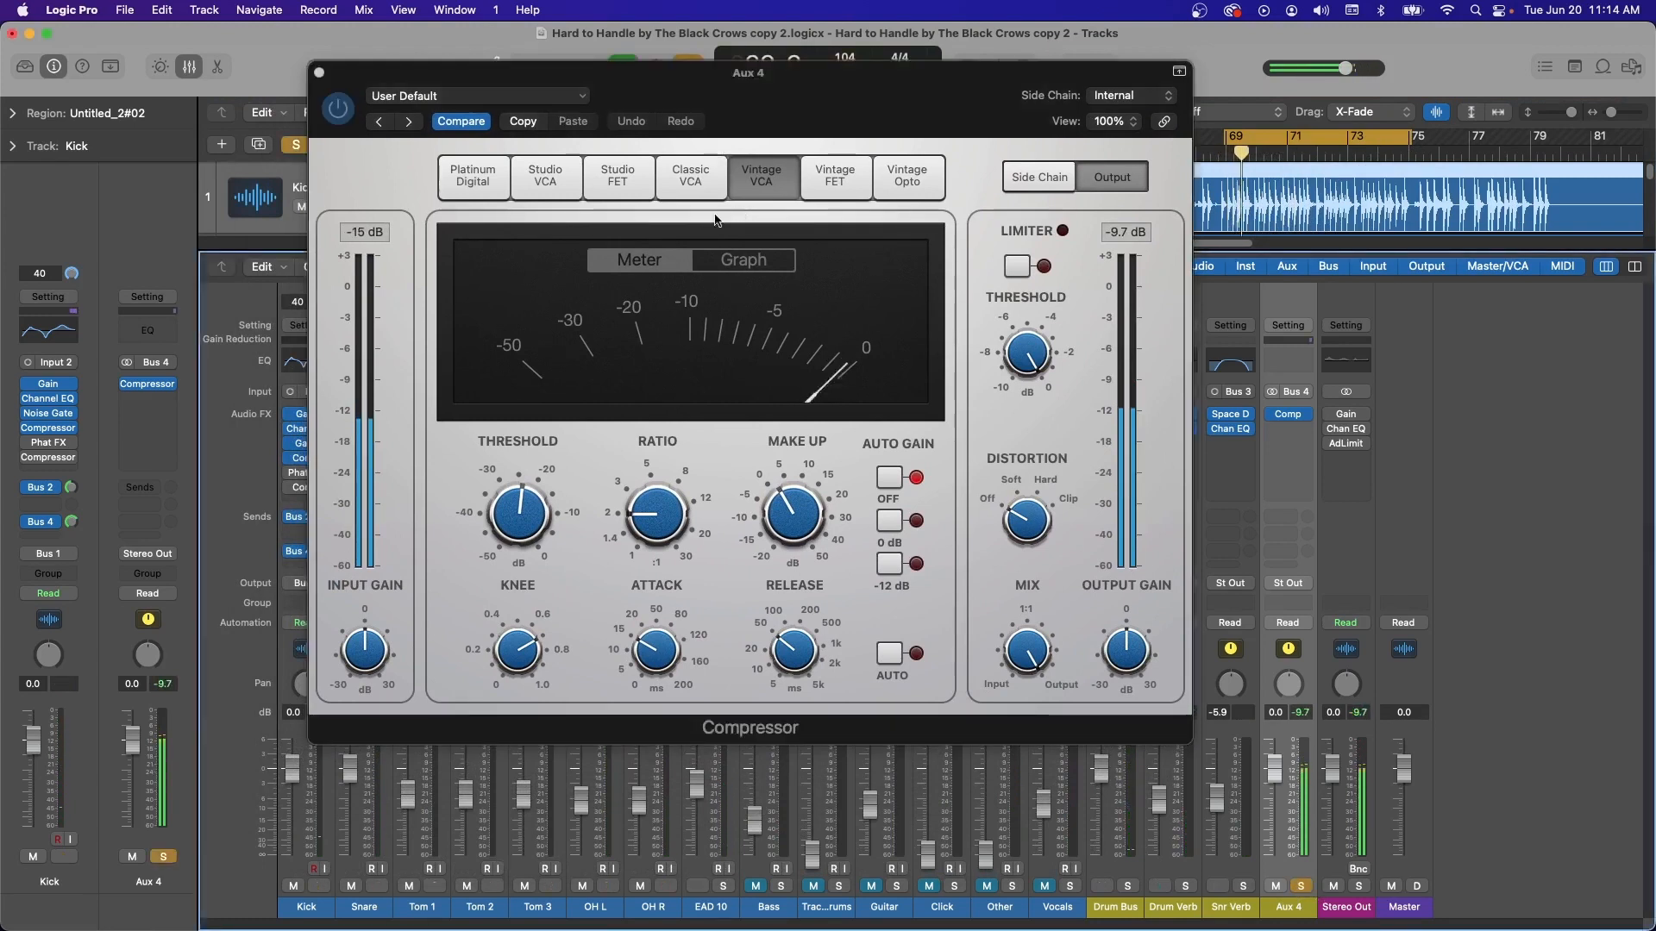
# Set Aux 4's Compressor to a 7.7:1 ratio with a longer attack, auto release and a threshold between -40 and -30 dB
pyautogui.moveTo(657, 511); pyautogui.dragTo(684, 436)
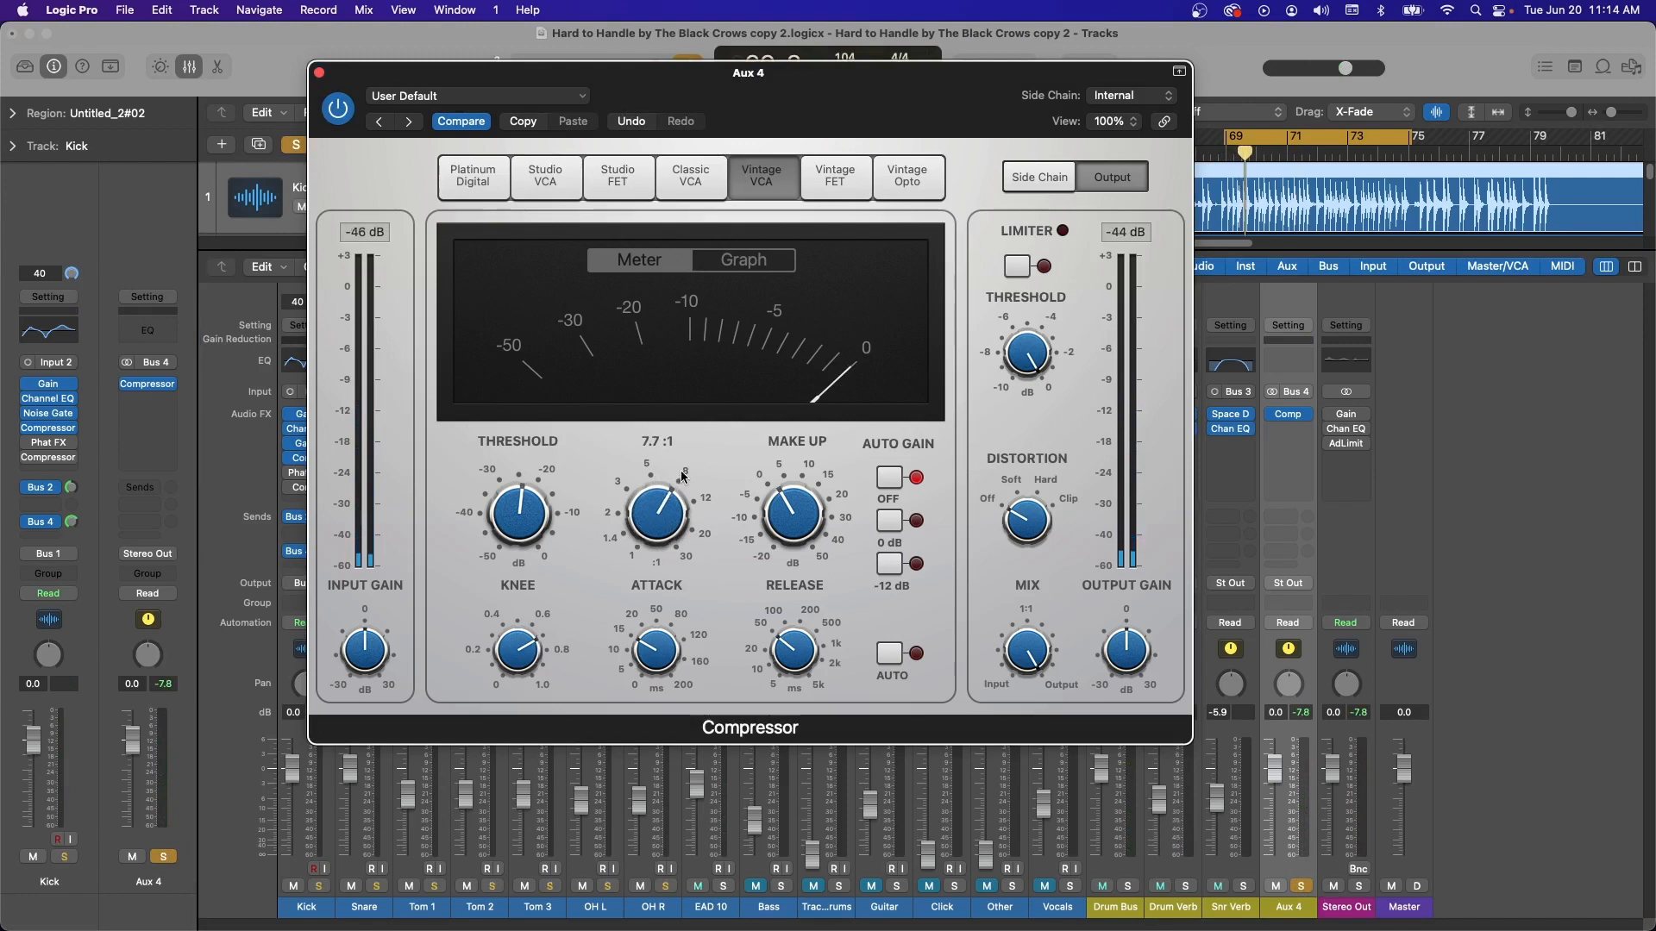
pyautogui.moveTo(676, 501); pyautogui.dragTo(683, 473)
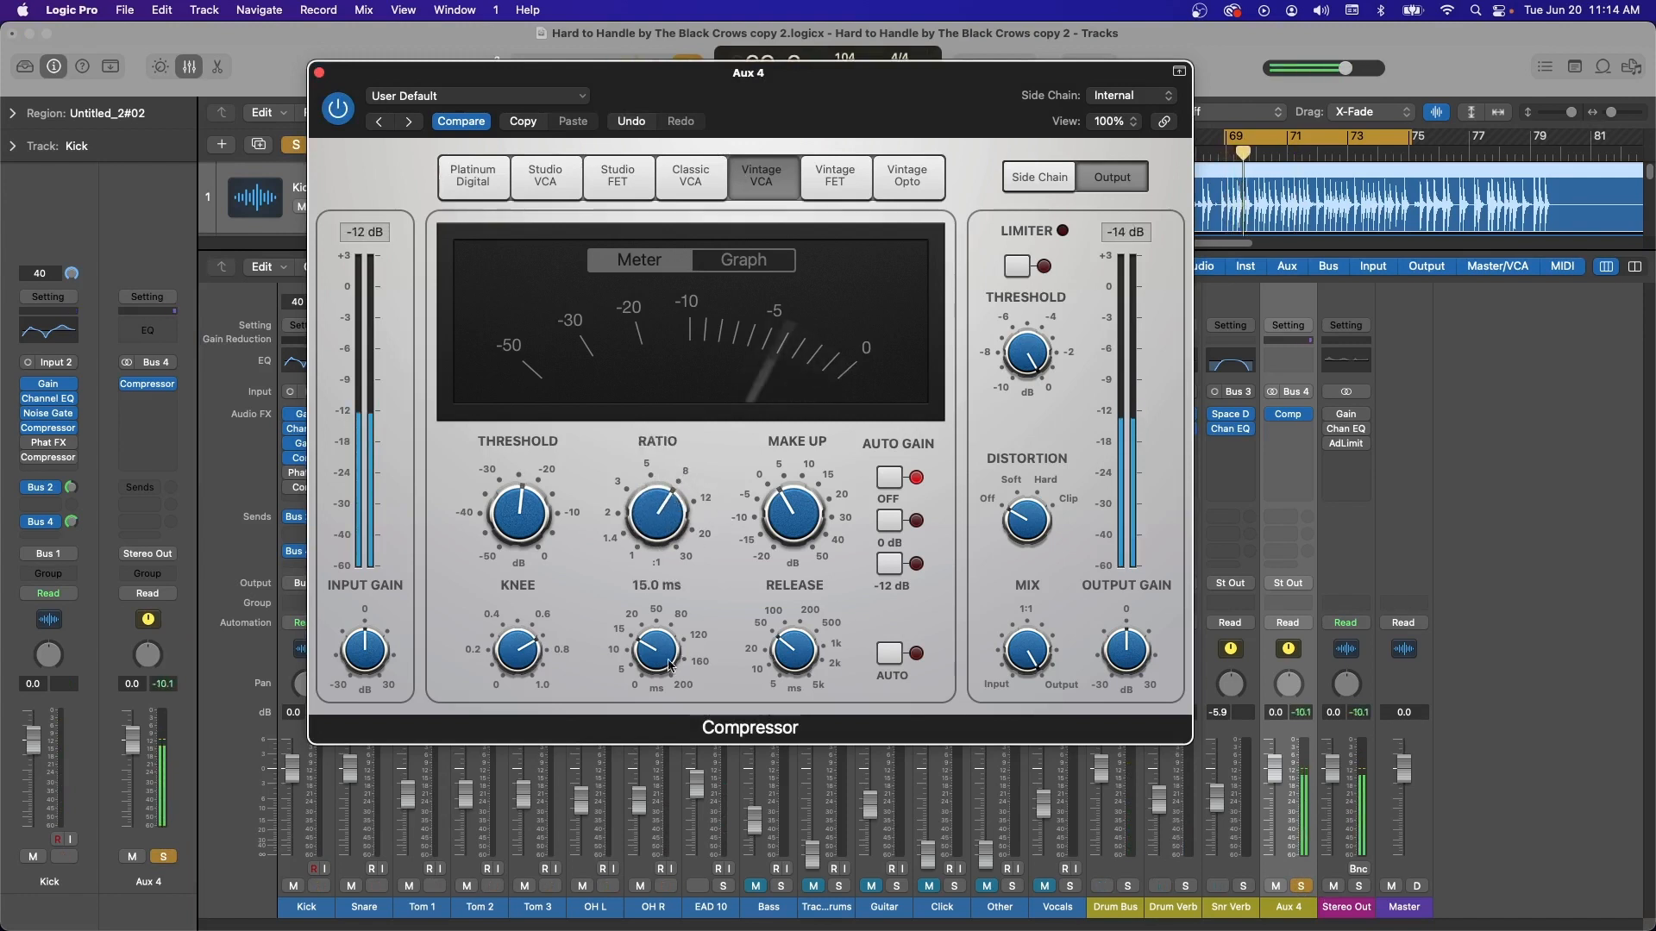
pyautogui.moveTo(658, 654); pyautogui.dragTo(662, 638)
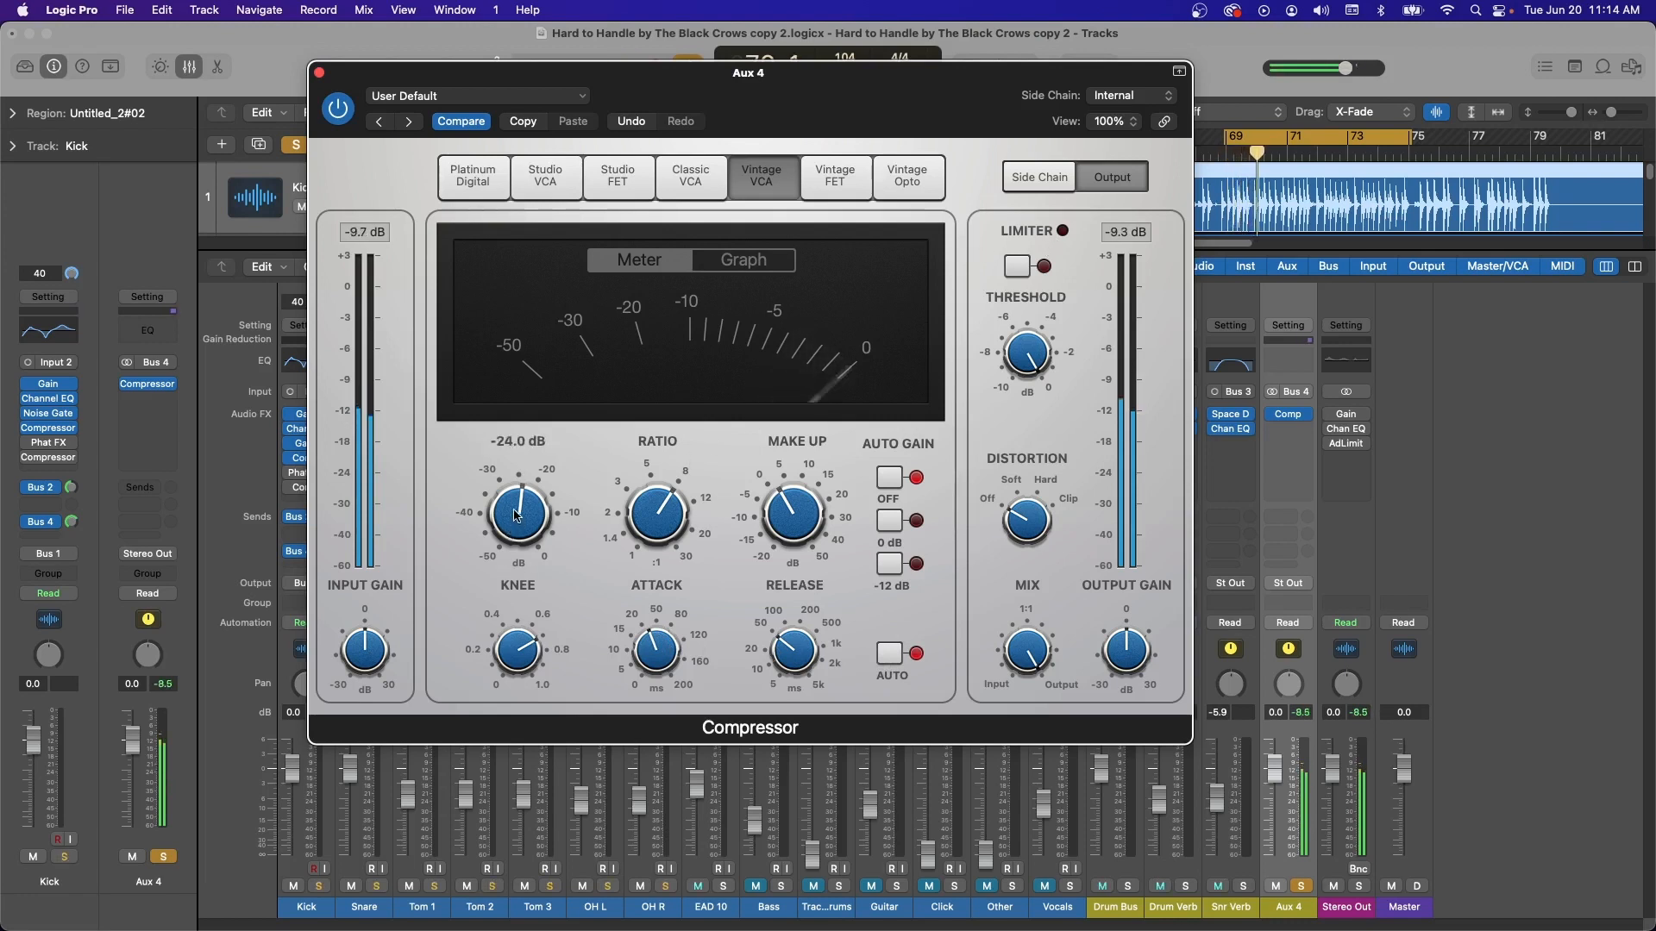
pyautogui.moveTo(515, 516)
pyautogui.mouseDown()
pyautogui.moveTo(515, 564)
pyautogui.moveTo(516, 515)
pyautogui.mouseUp()
pyautogui.press('space')
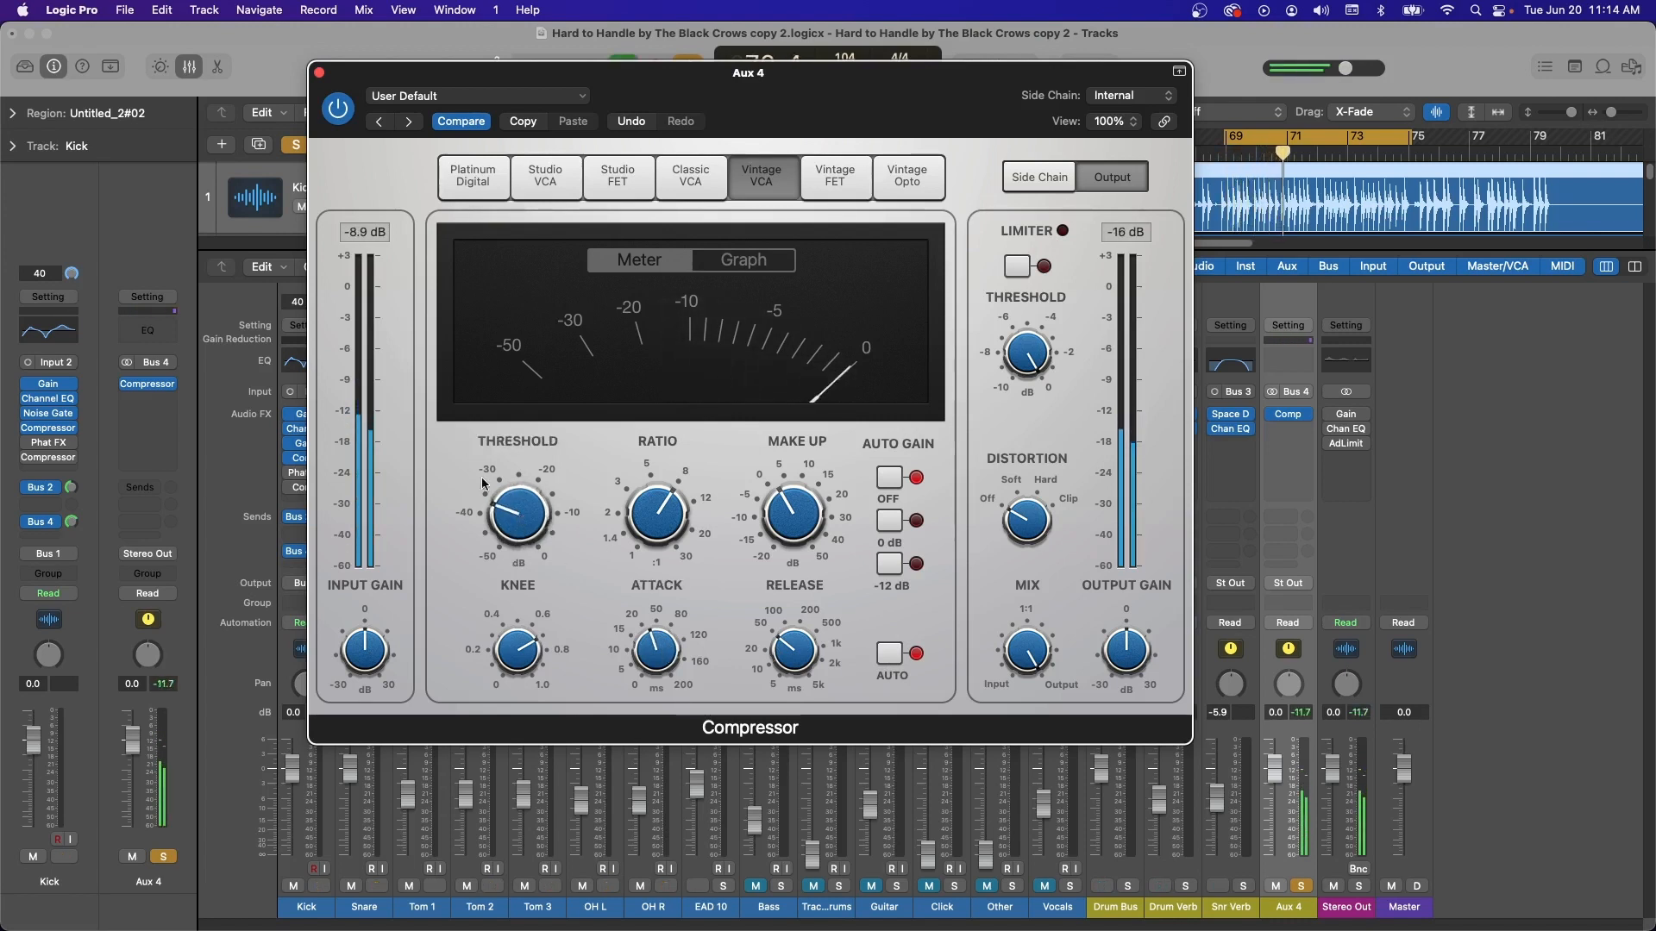
pyautogui.moveTo(505, 521); pyautogui.dragTo(503, 506)
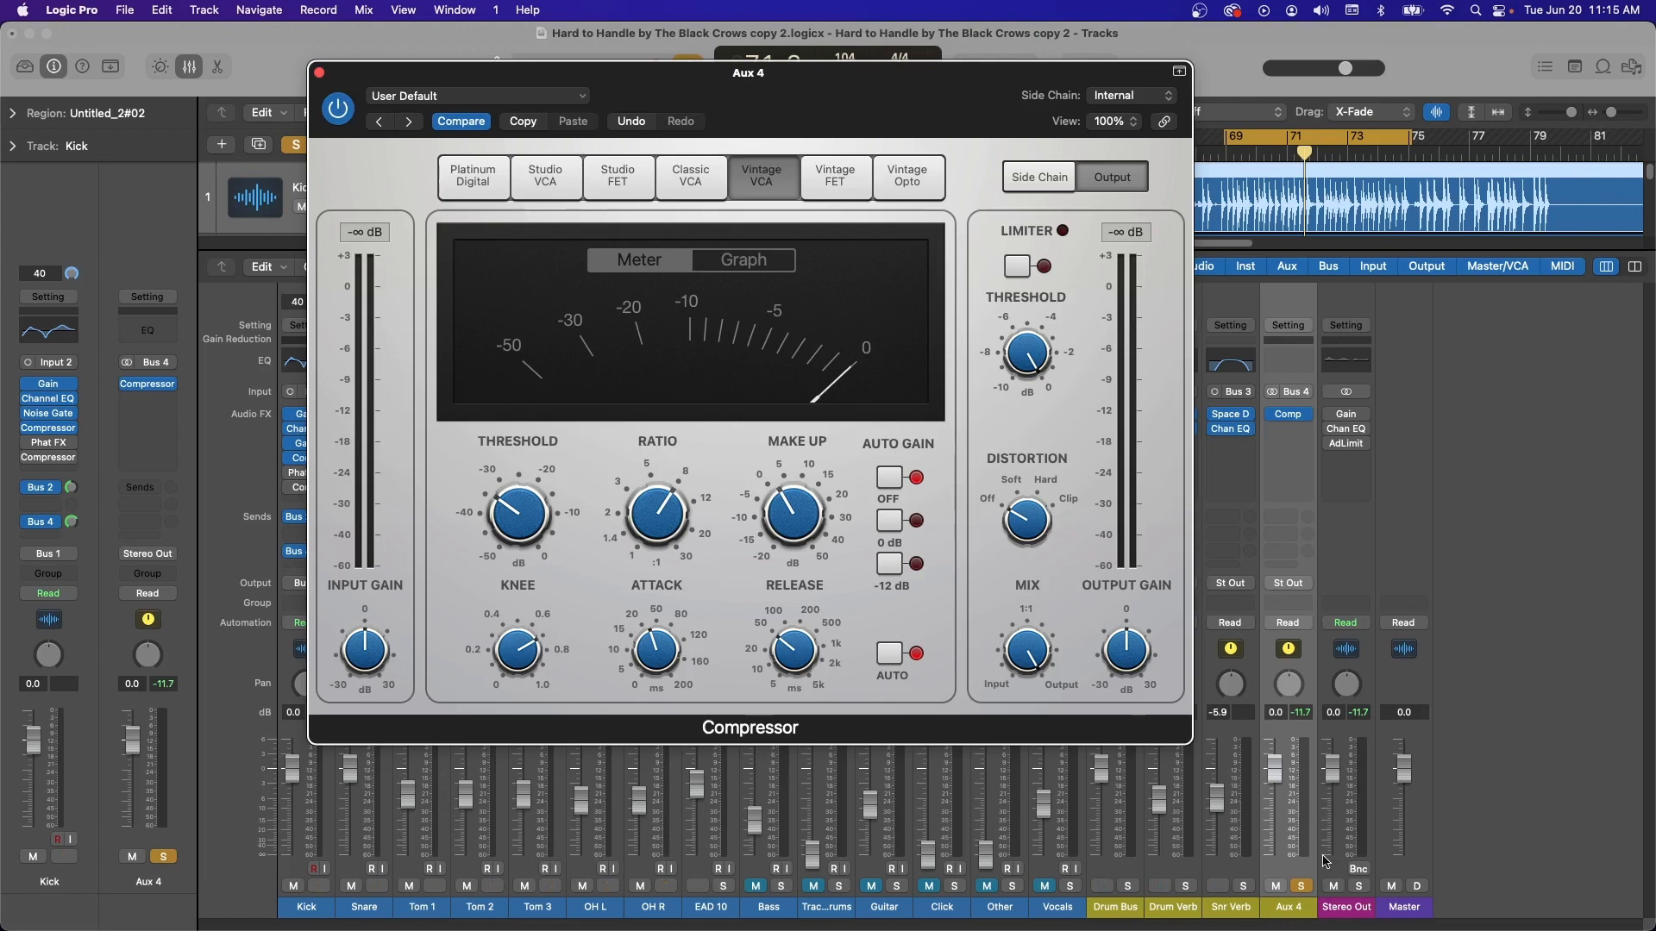
# Solo Drum Bus alongside Aux 4 and blend Aux 4 in from silence to -3.6 dB during playback
pyautogui.click(1301, 886)
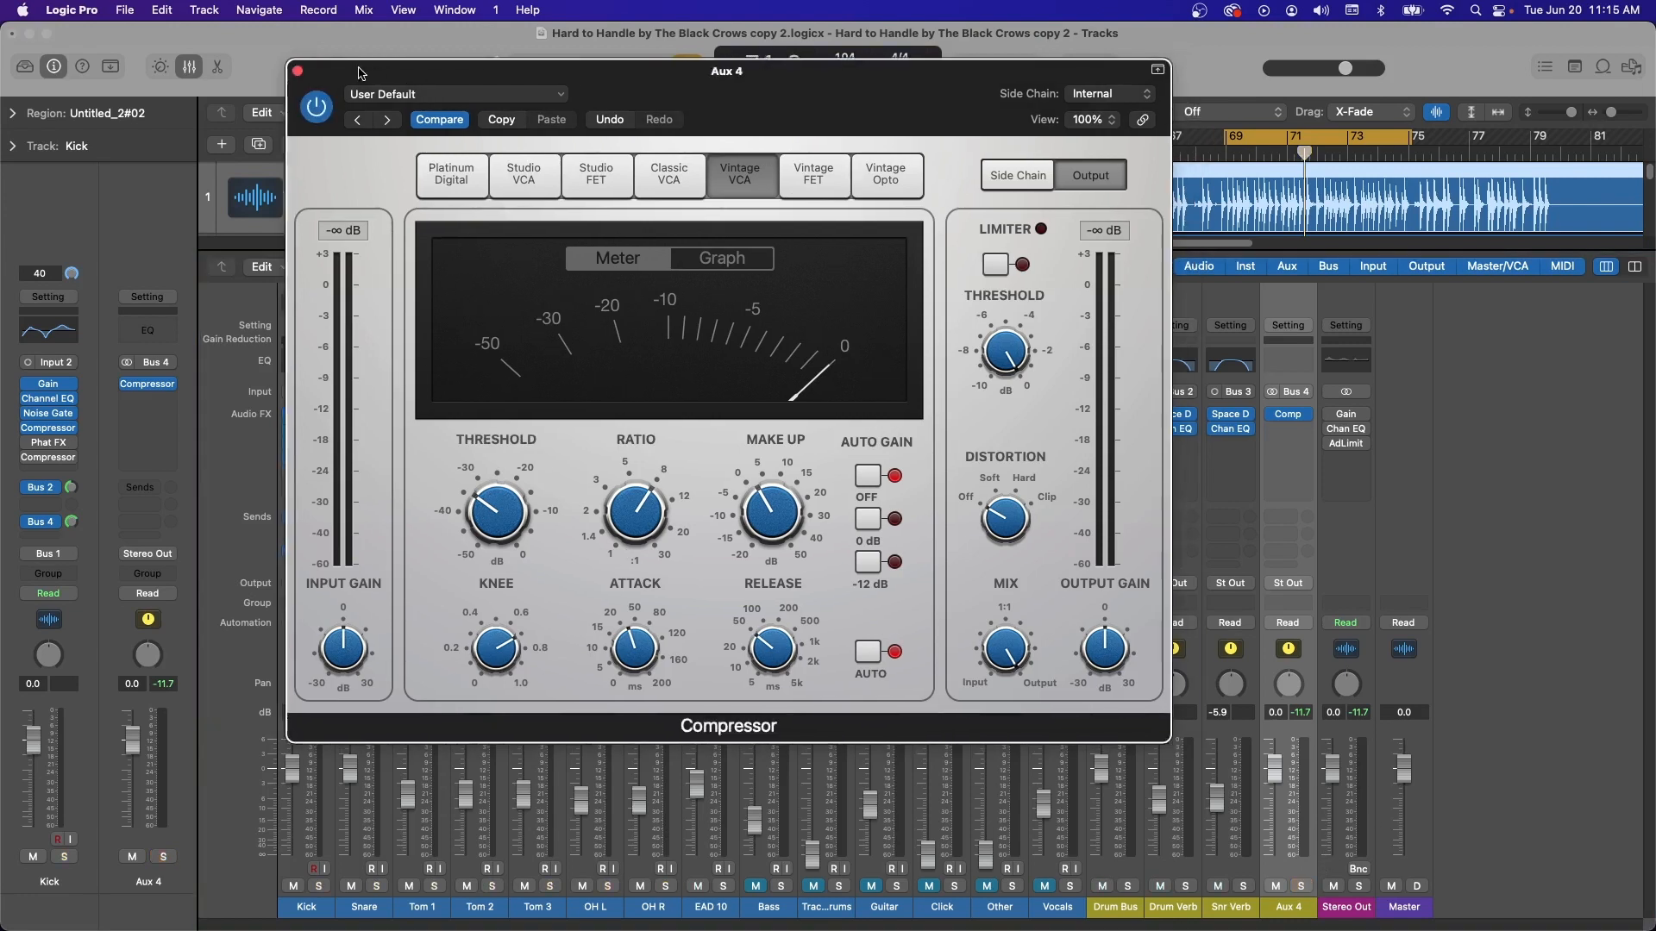
pyautogui.click(1301, 886)
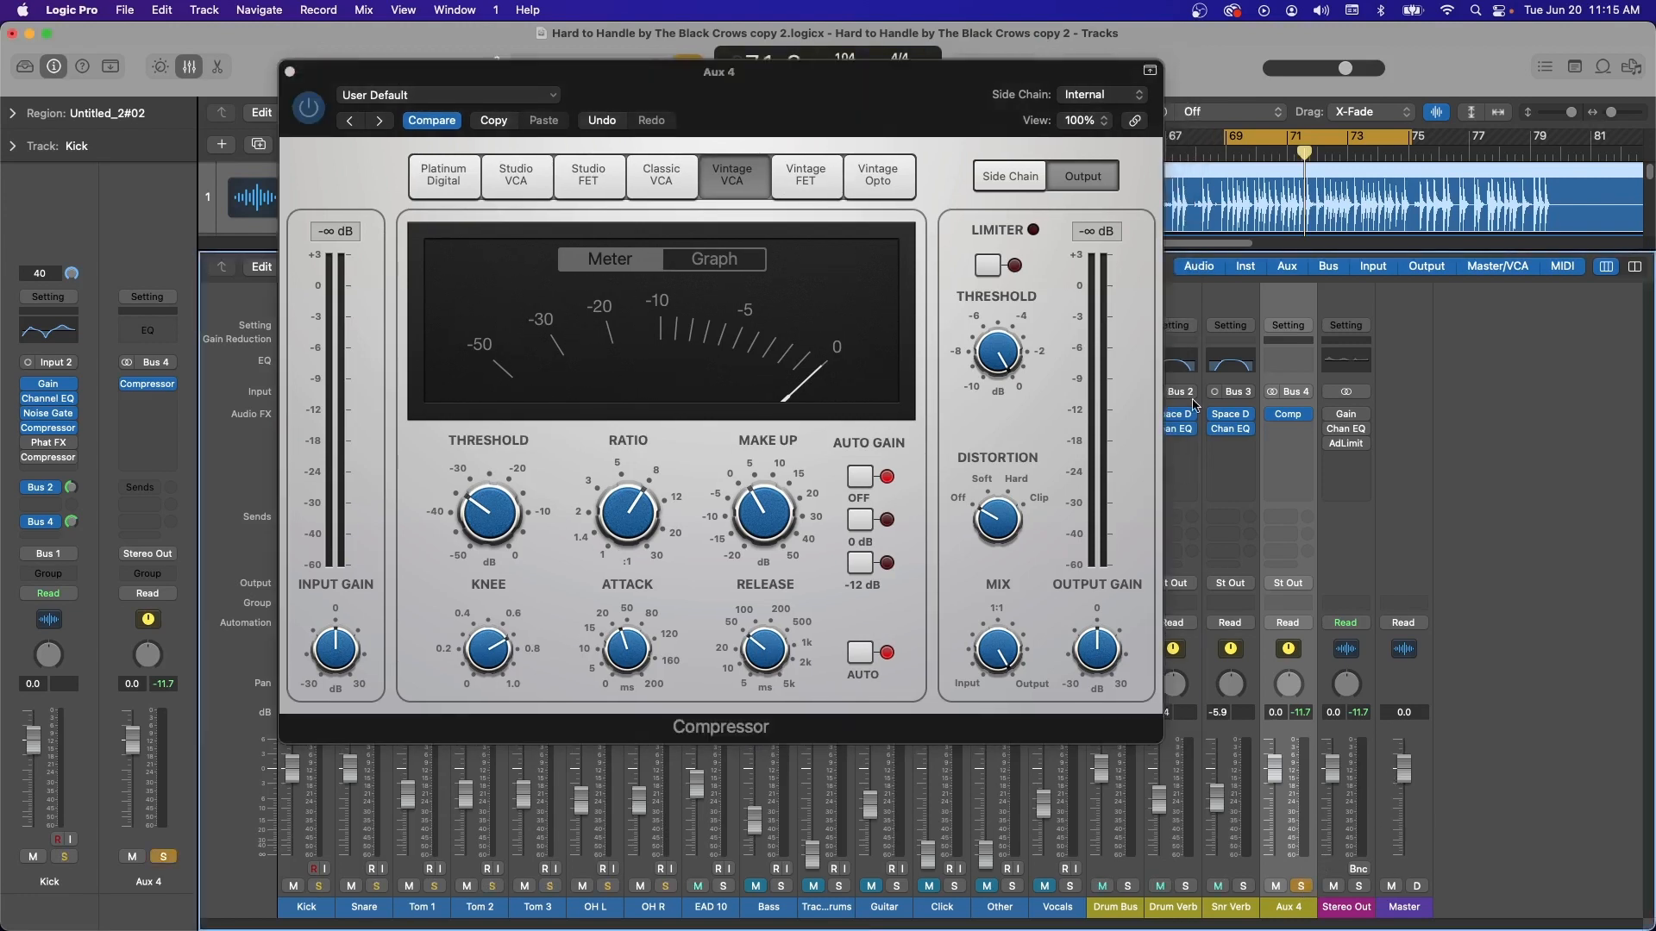
pyautogui.press('space')
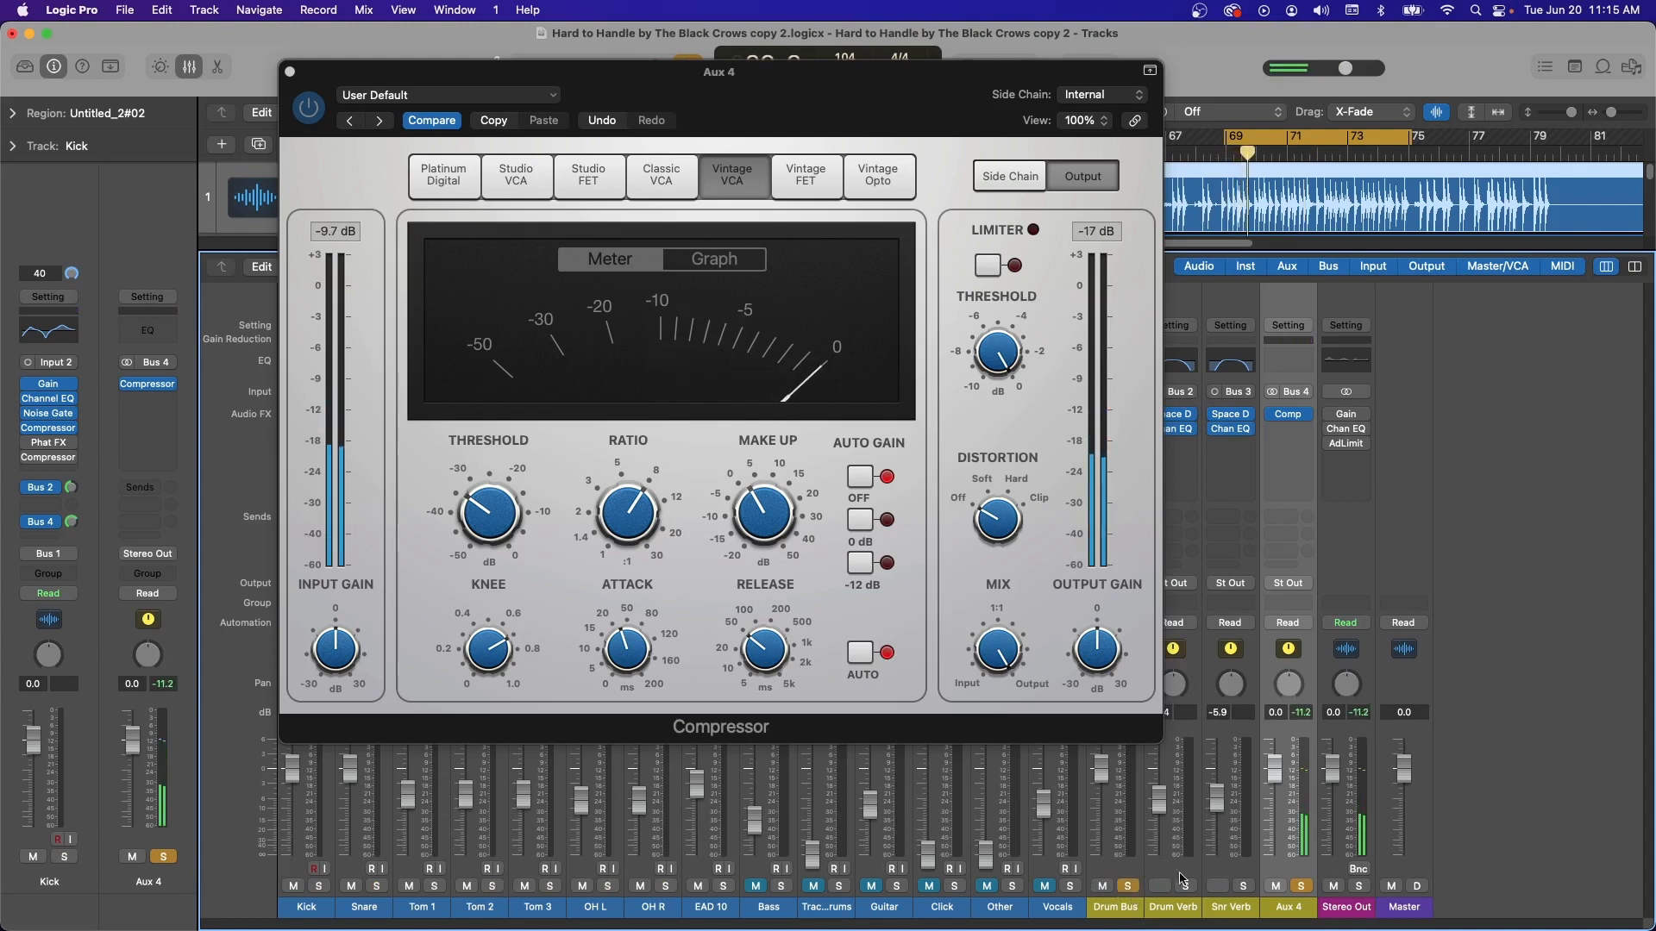
pyautogui.moveTo(1267, 854); pyautogui.dragTo(1265, 925)
pyautogui.press('space')
pyautogui.moveTo(1275, 844); pyautogui.dragTo(1274, 930)
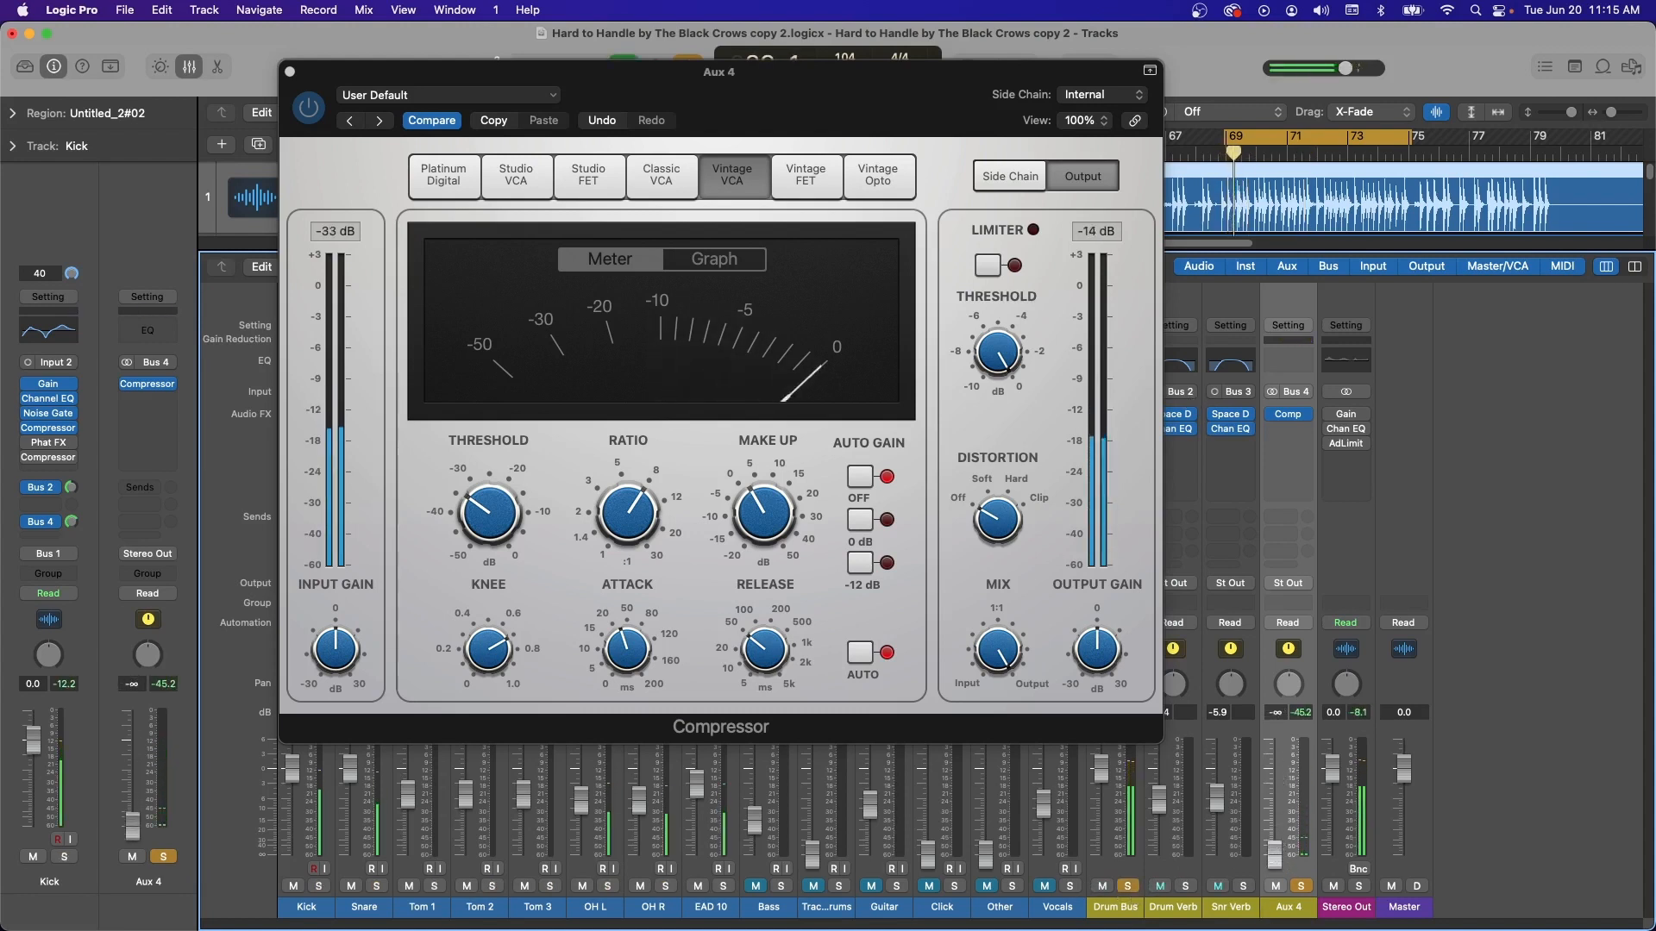
pyautogui.moveTo(1274, 855); pyautogui.dragTo(1274, 786)
pyautogui.press('space')
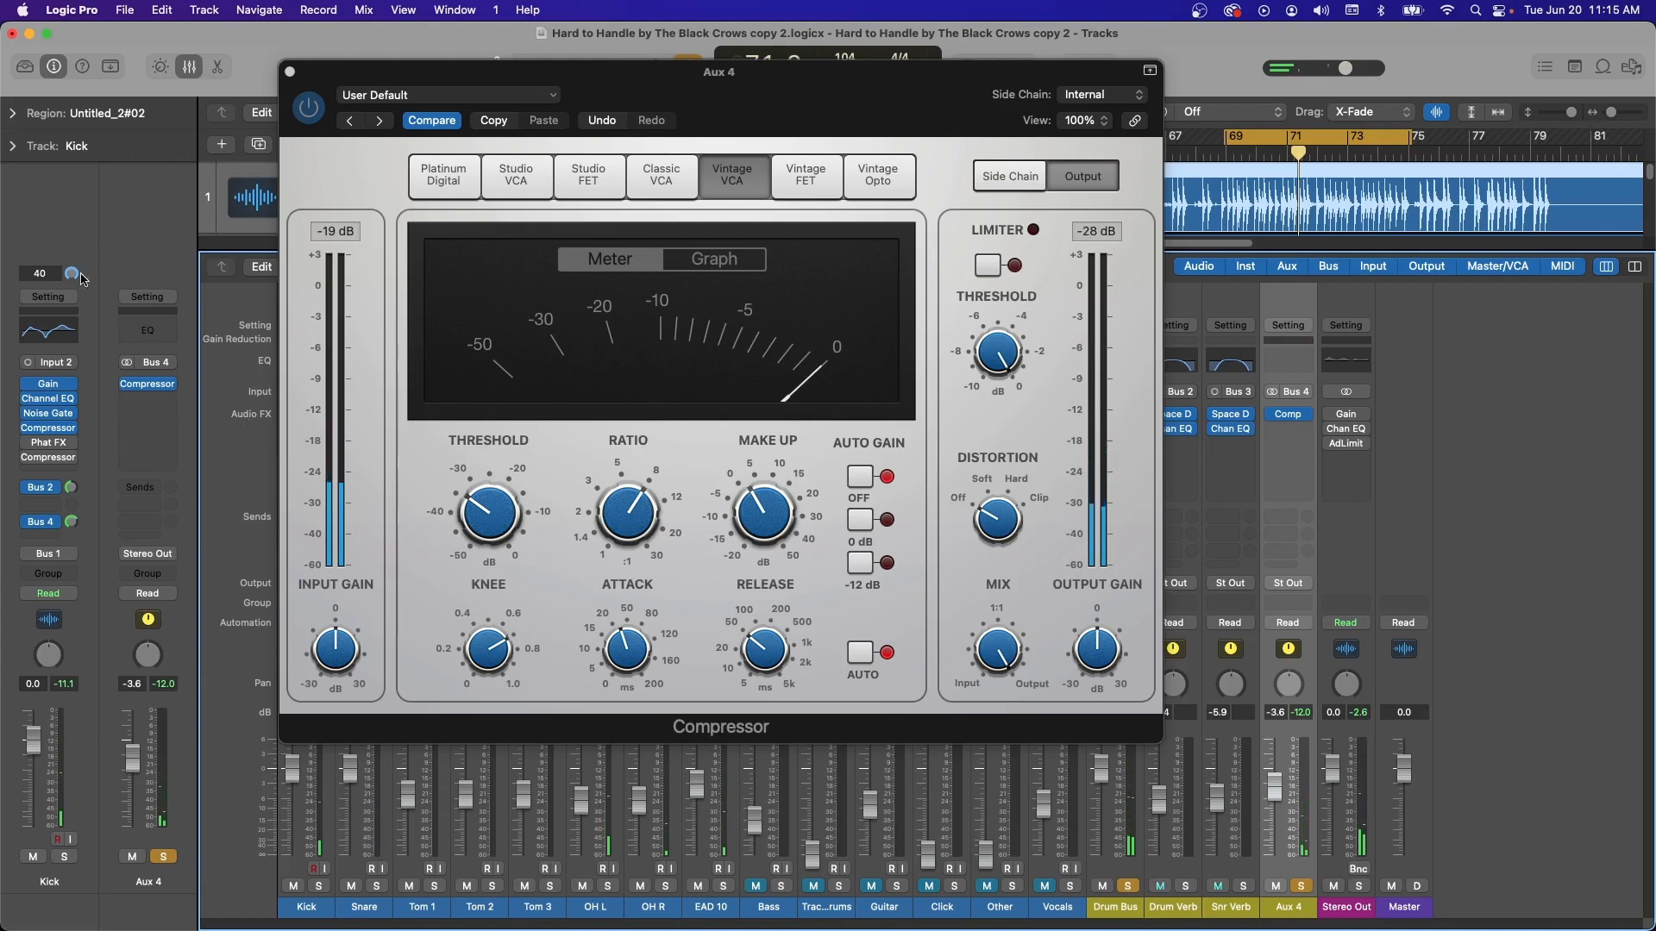
# Close the Compressor, rename Aux 4 to Drum Para, and unsolo it and Drum Bus
pyautogui.click(291, 72)
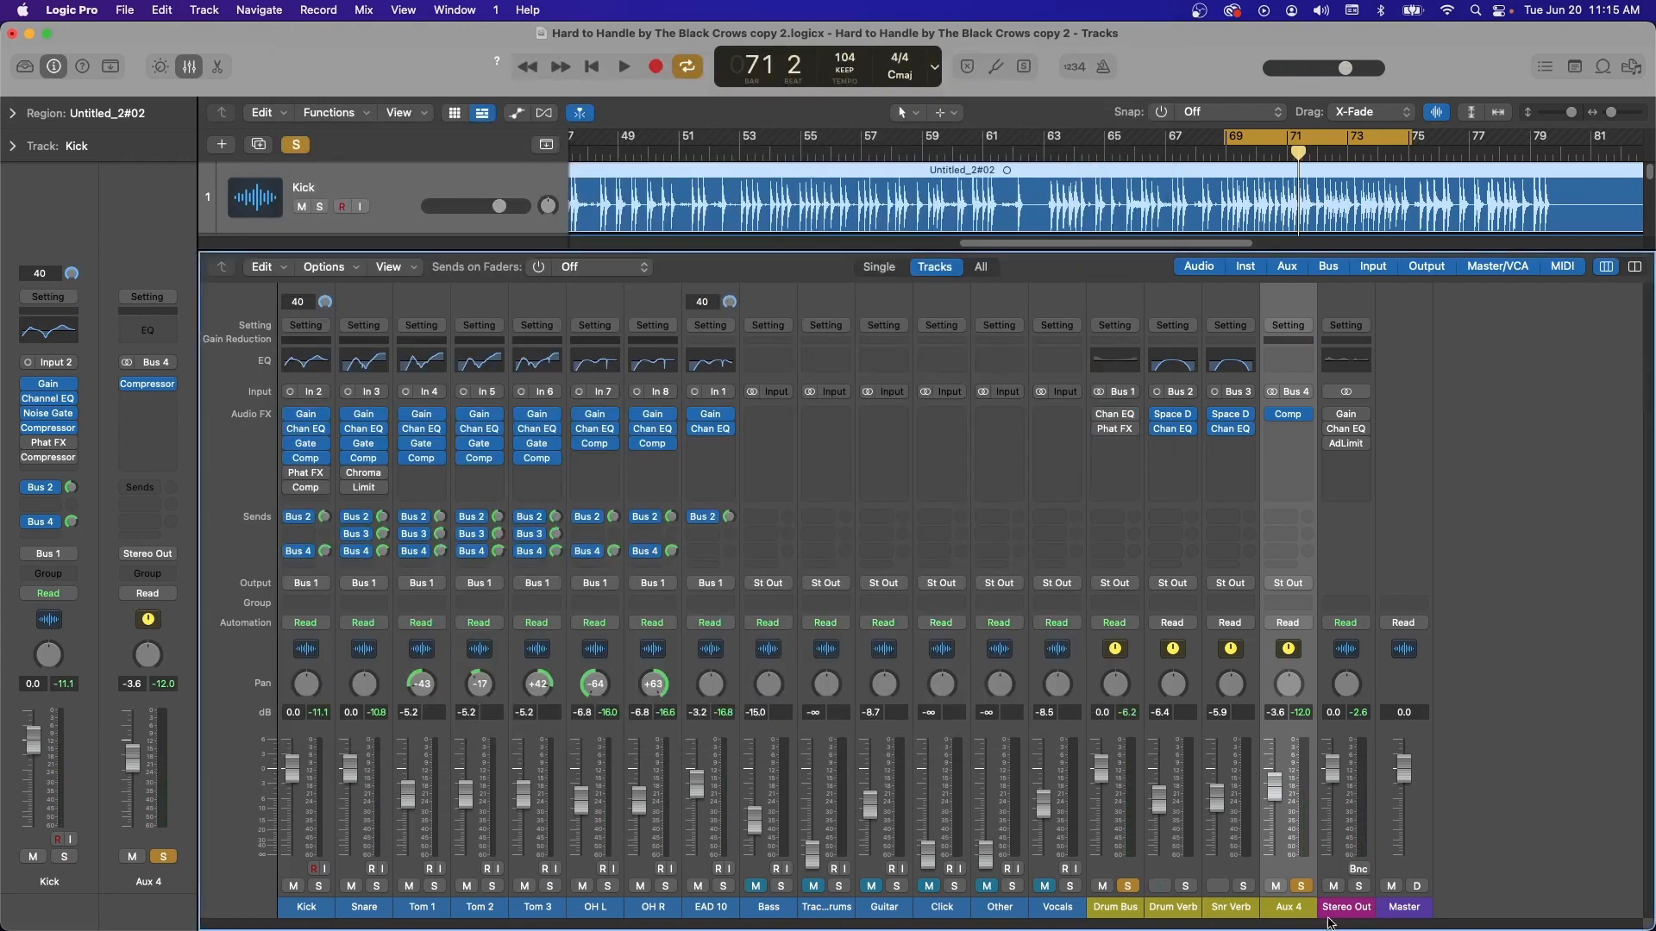
pyautogui.click(1303, 888)
pyautogui.doubleClick(1310, 901)
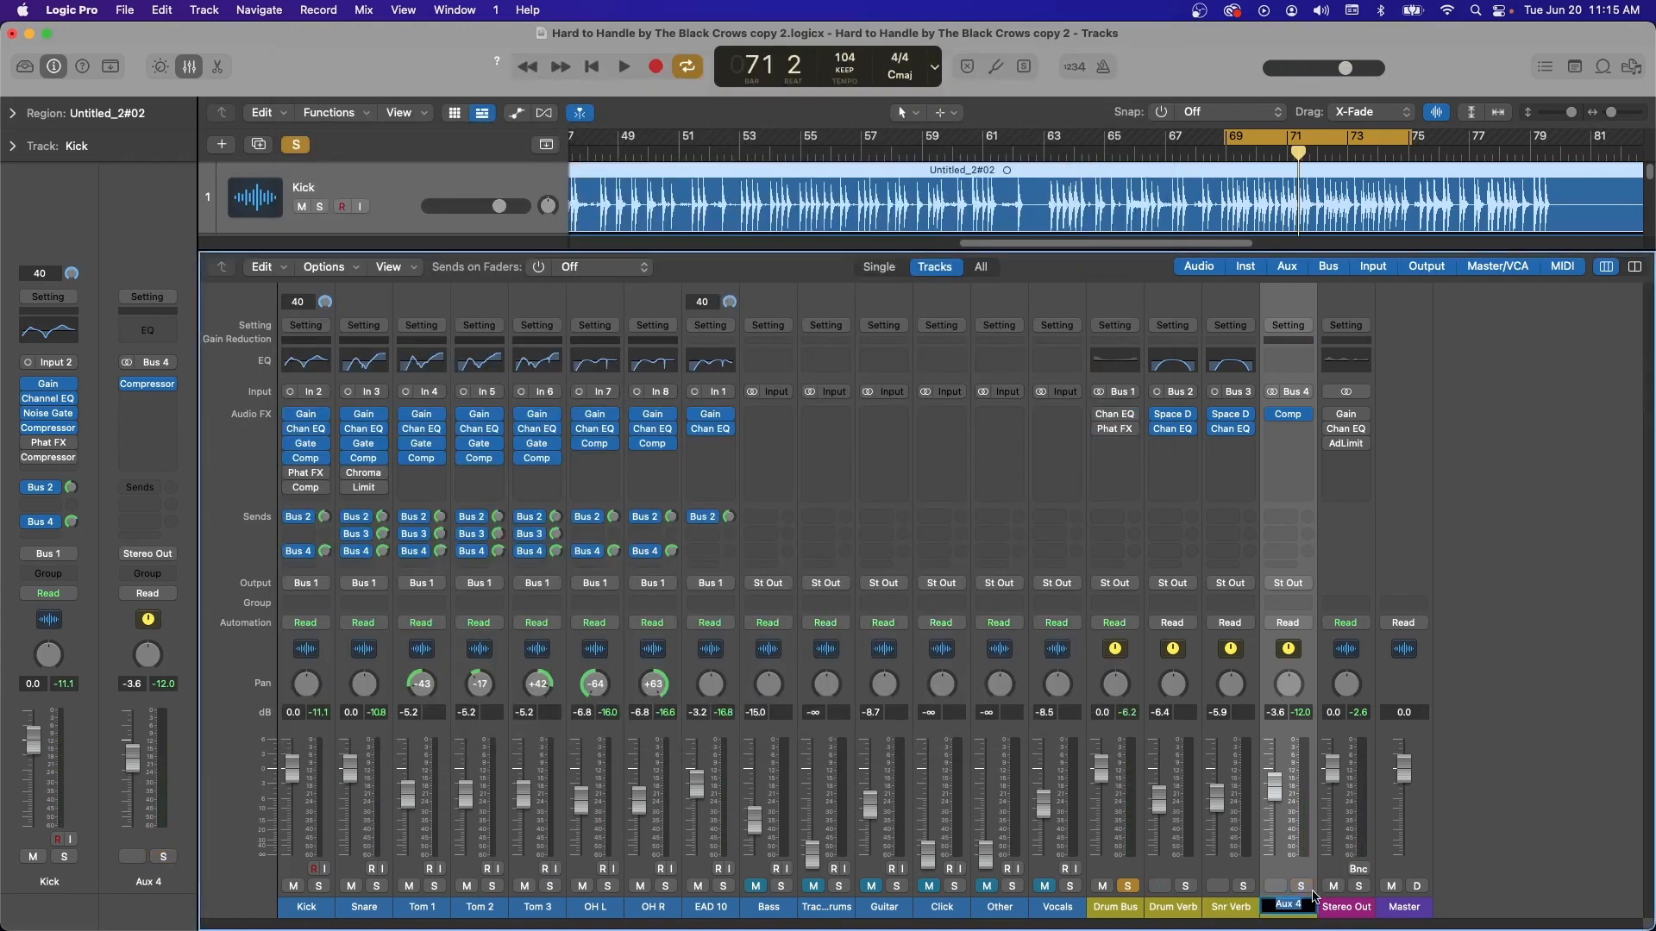
pyautogui.write('Drum Para')
pyautogui.press('Return')
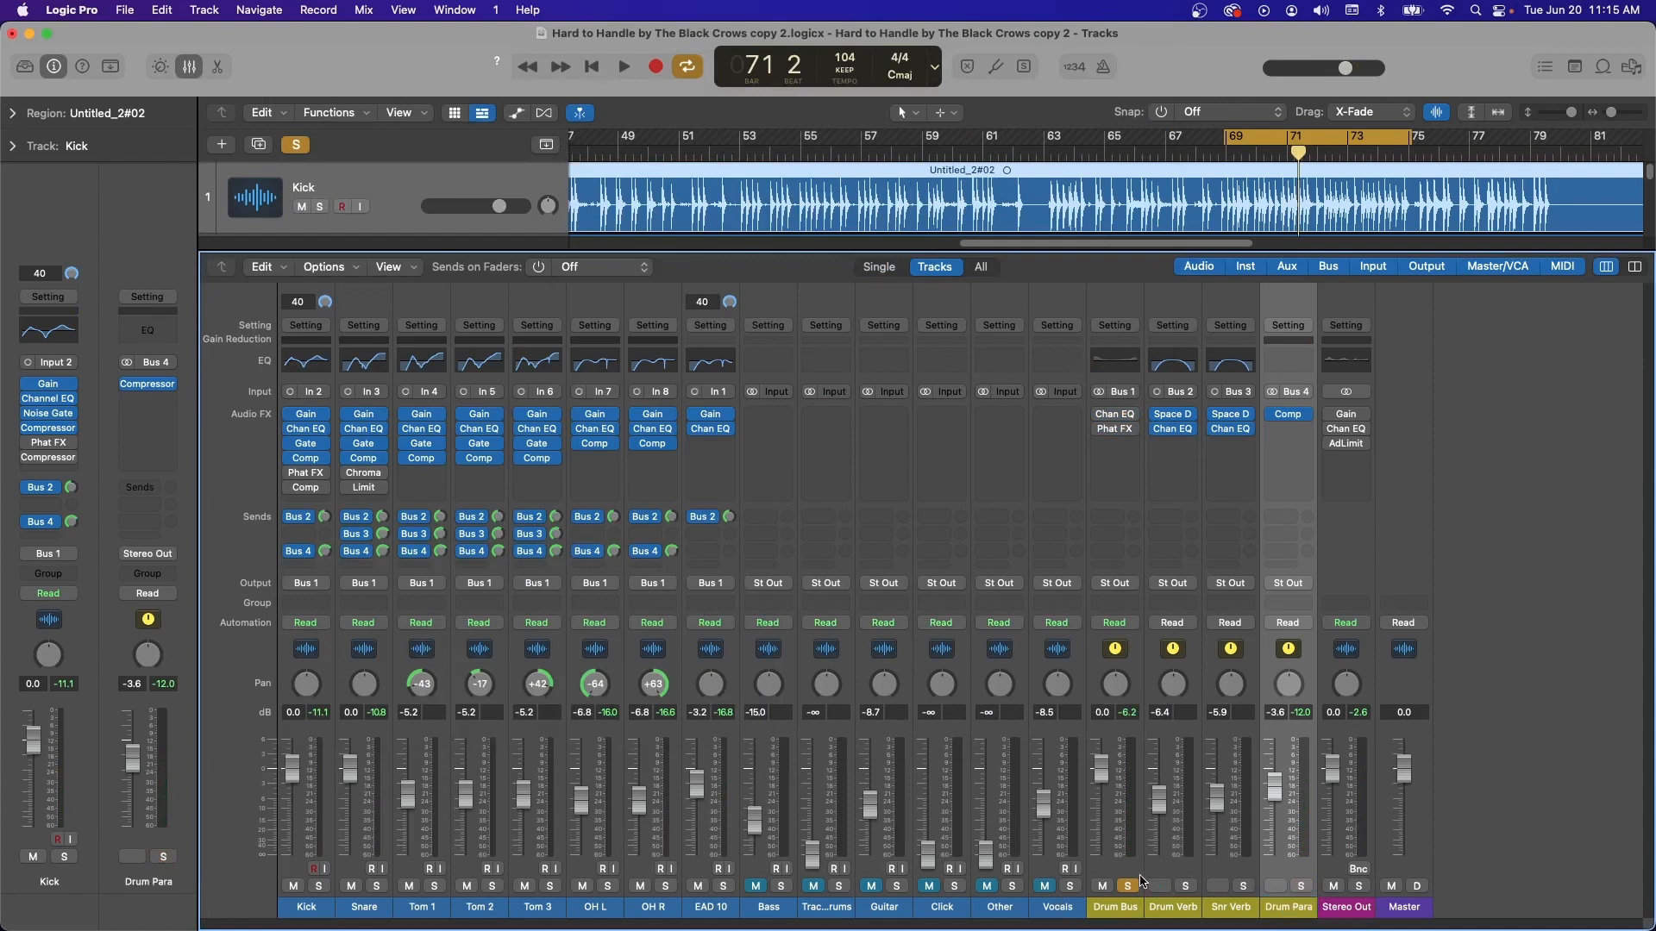
pyautogui.click(1127, 885)
# Play the looped section to check the levels of the unsoloed drum mix
pyautogui.click(1127, 640)
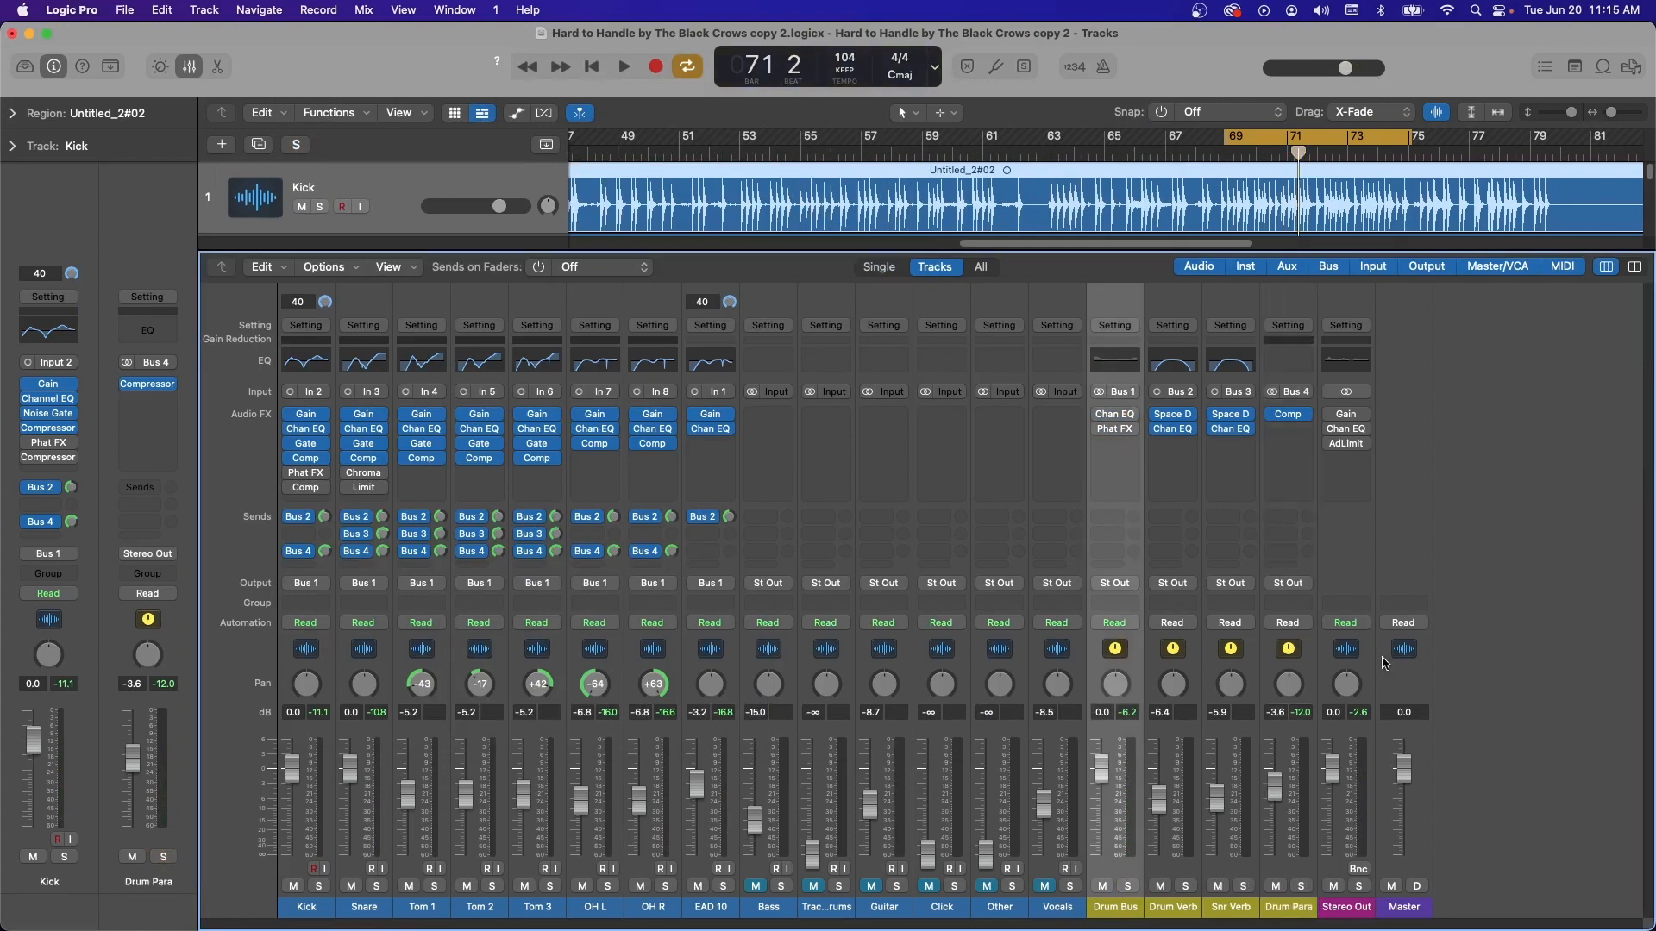
pyautogui.keyDown('shift'); pyautogui.click(1286, 653); pyautogui.keyUp('shift')
pyautogui.press('space')
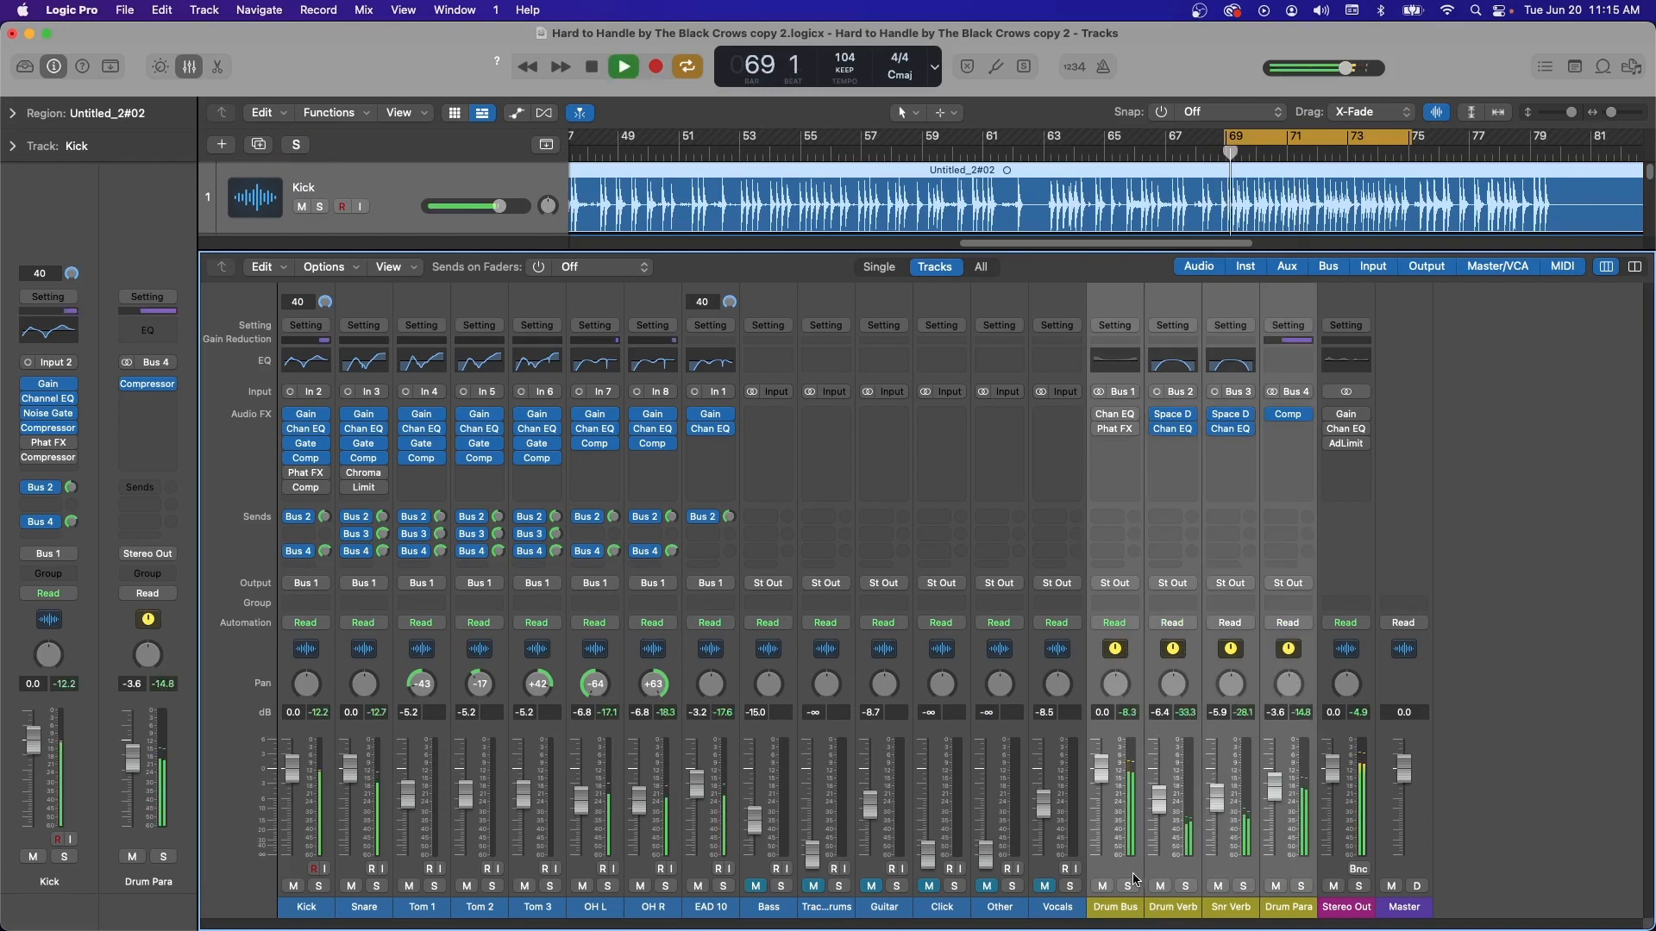
pyautogui.click(1281, 649)
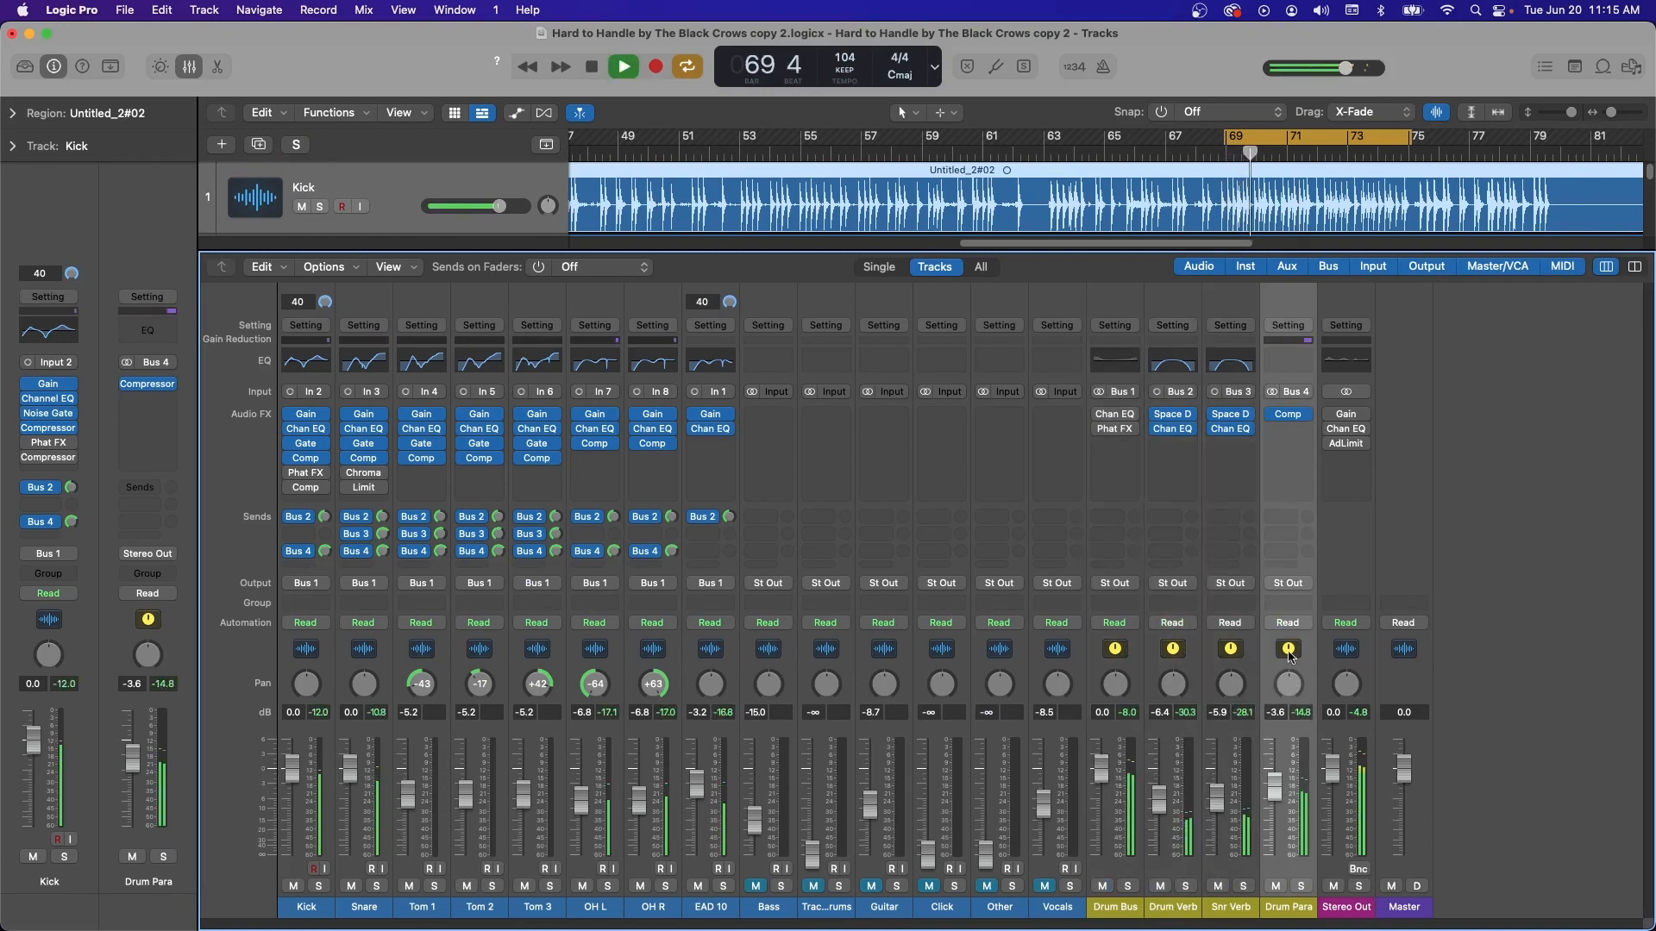
pyautogui.press('space')
# Lower Drum Bus, Drum Verb, Snr Verb and Drum Para together to -5.3, -11.6, -11.2 and -8.8 dB
pyautogui.click(1113, 652)
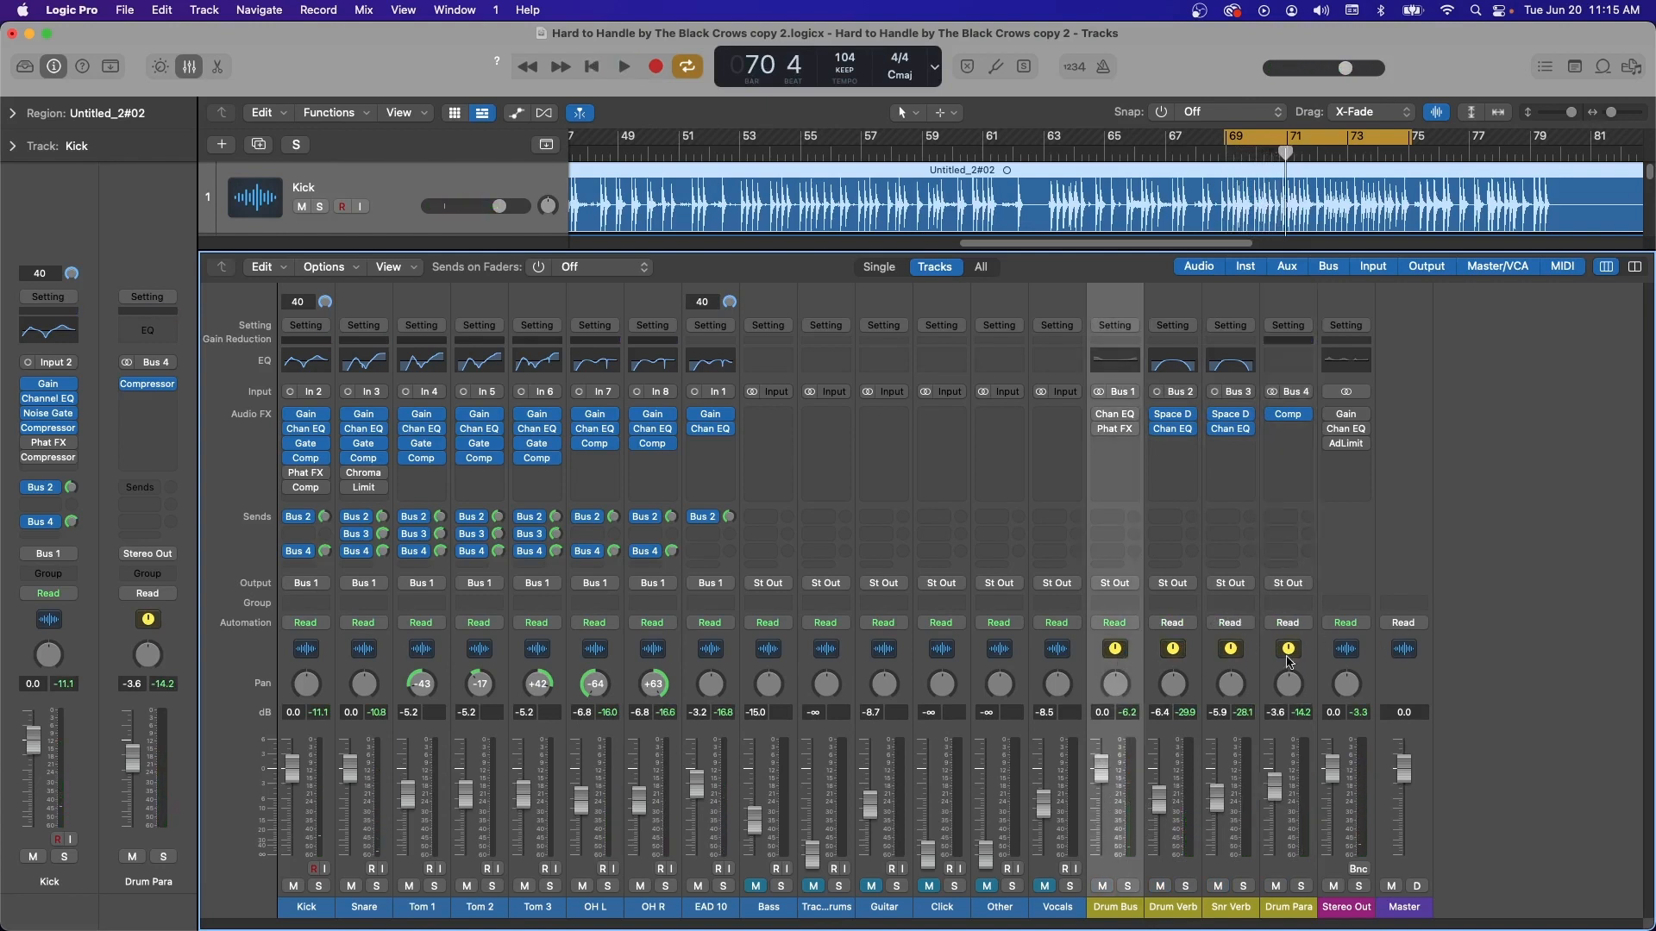
pyautogui.keyDown('shift'); pyautogui.click(1274, 714); pyautogui.keyUp('shift')
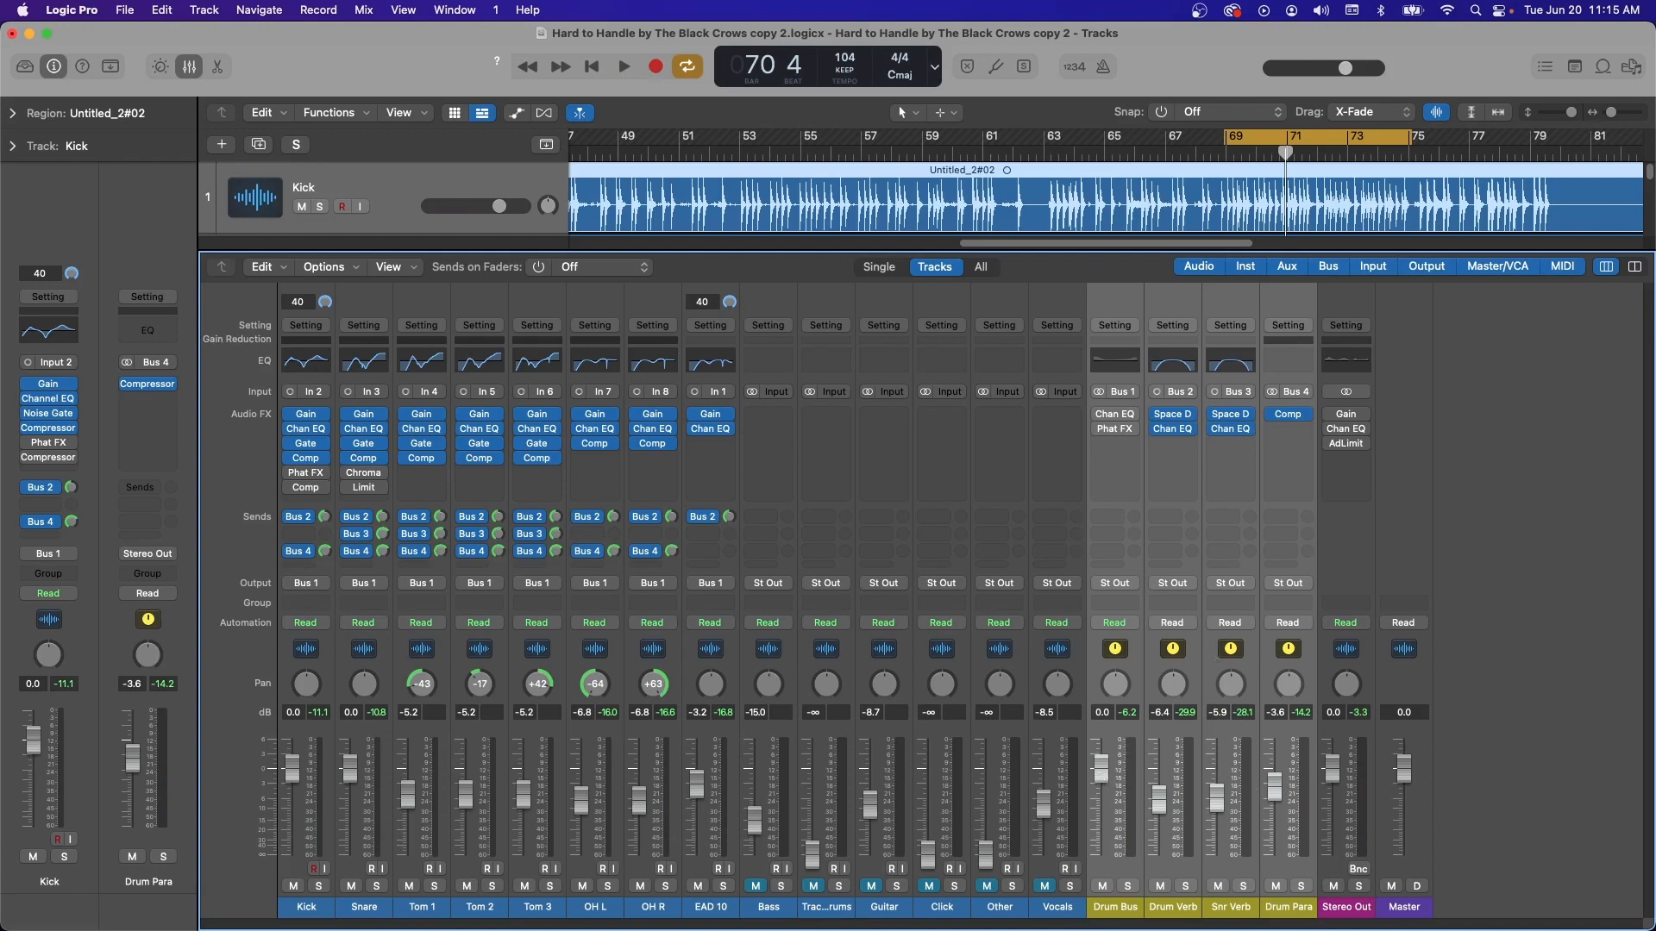
pyautogui.moveTo(1274, 780); pyautogui.dragTo(1258, 828)
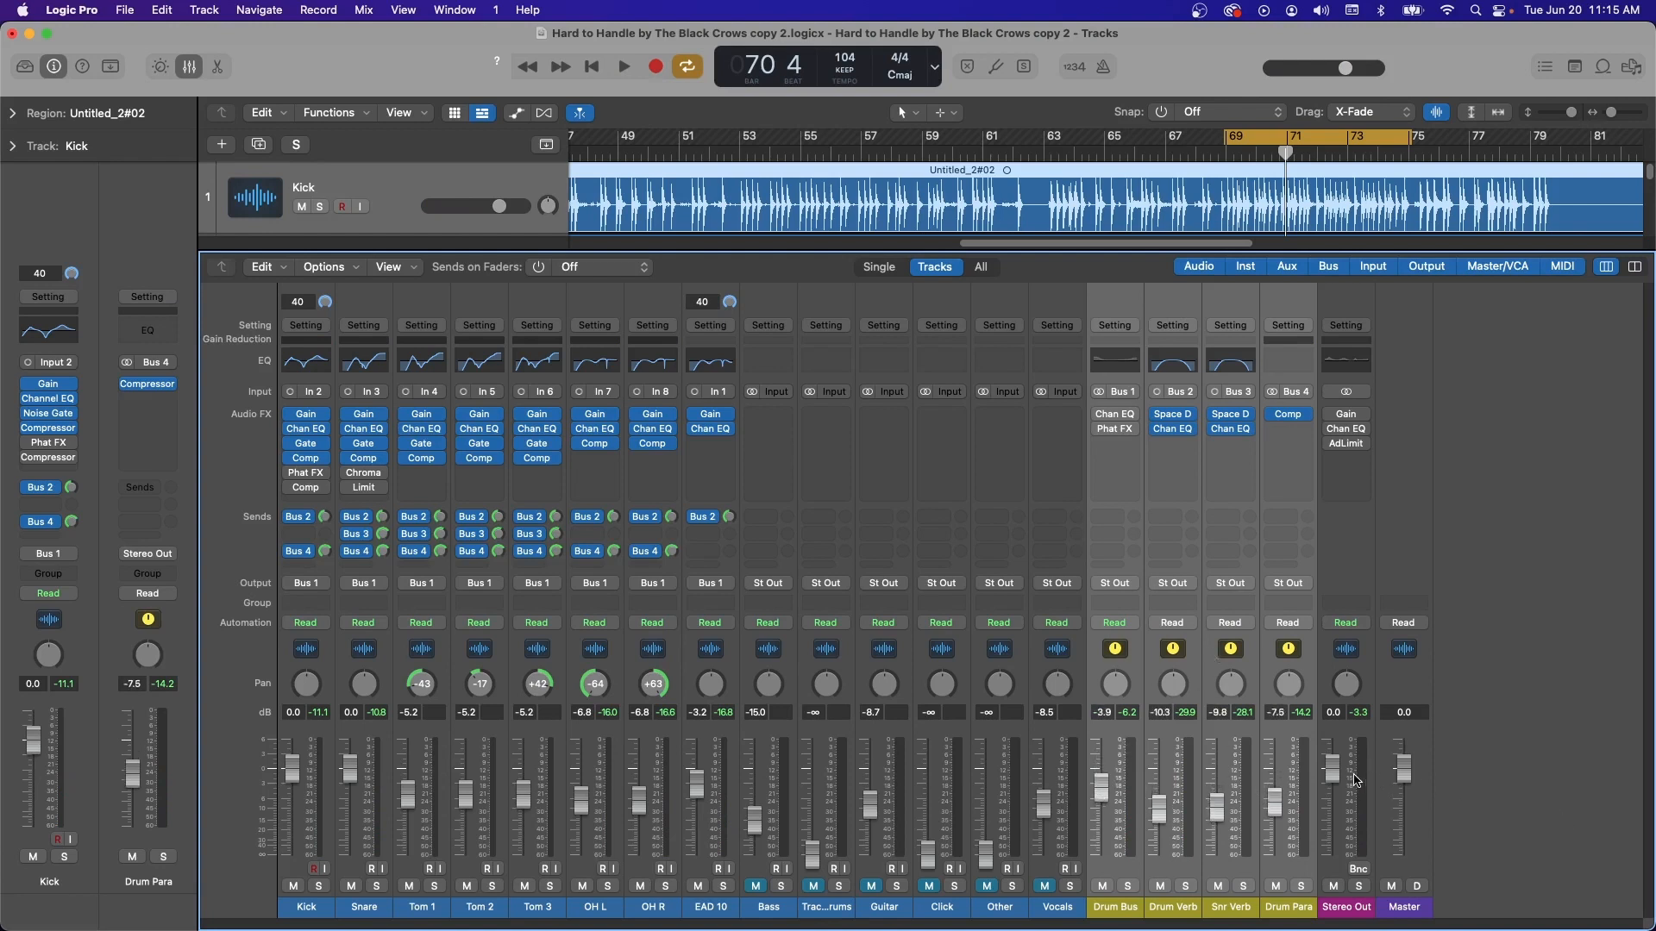
pyautogui.press('space')
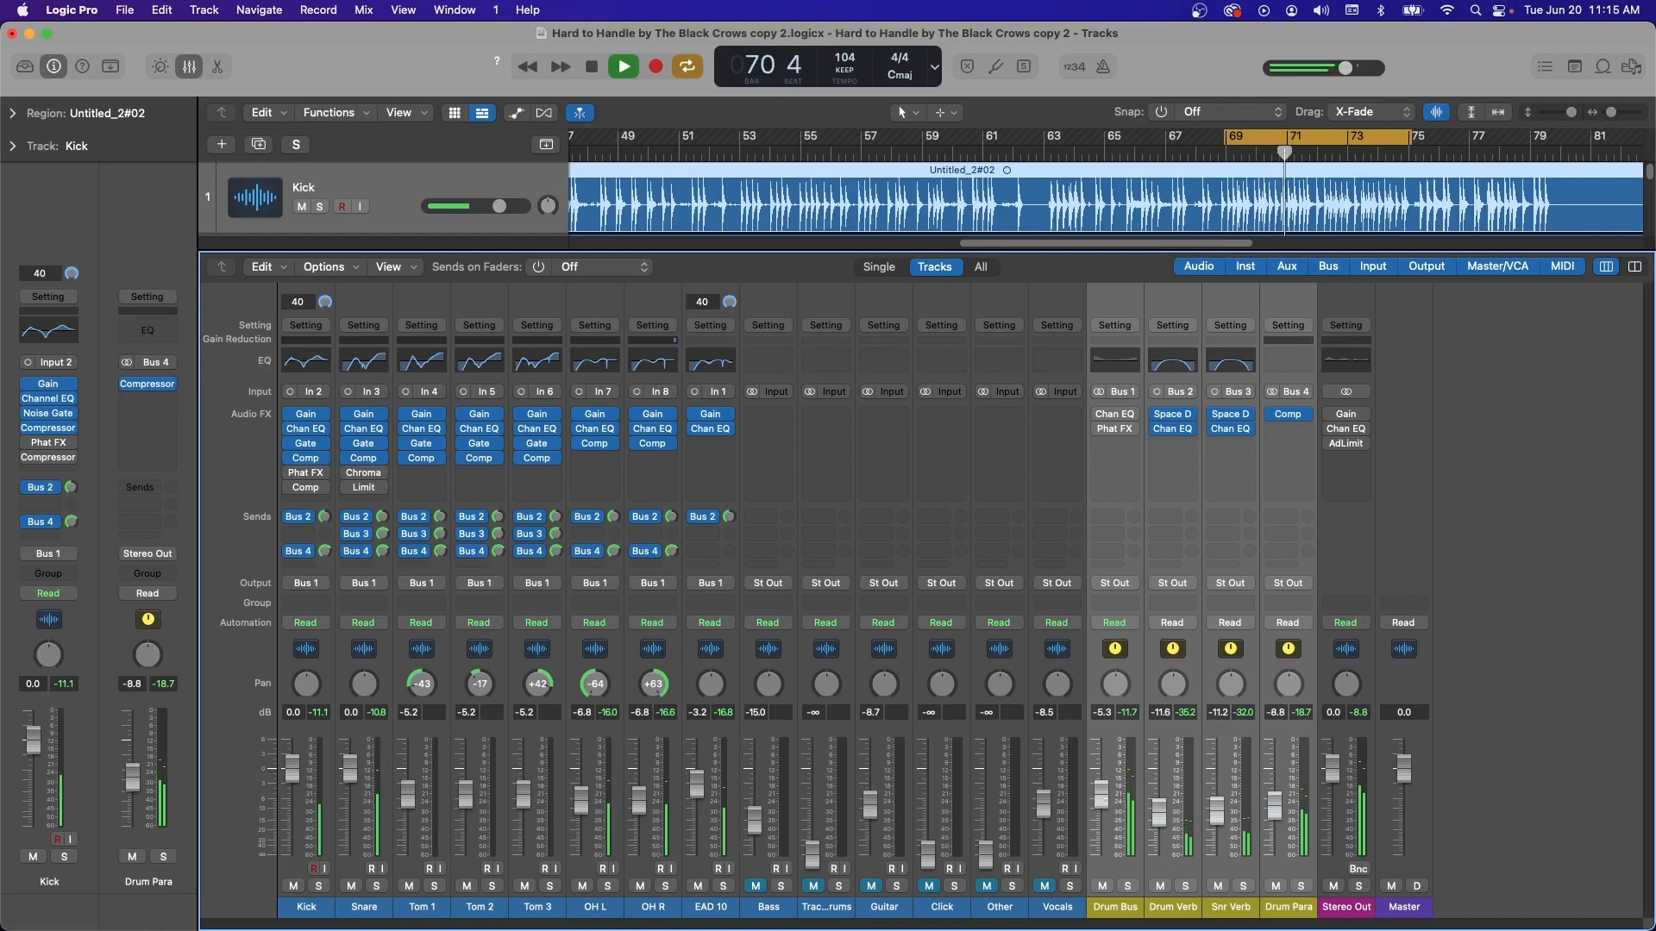
# Compare the drum mix with Drum Verb, Snr Verb and Drum Para muted together and unmuted during looped playback
pyautogui.click(1124, 662)
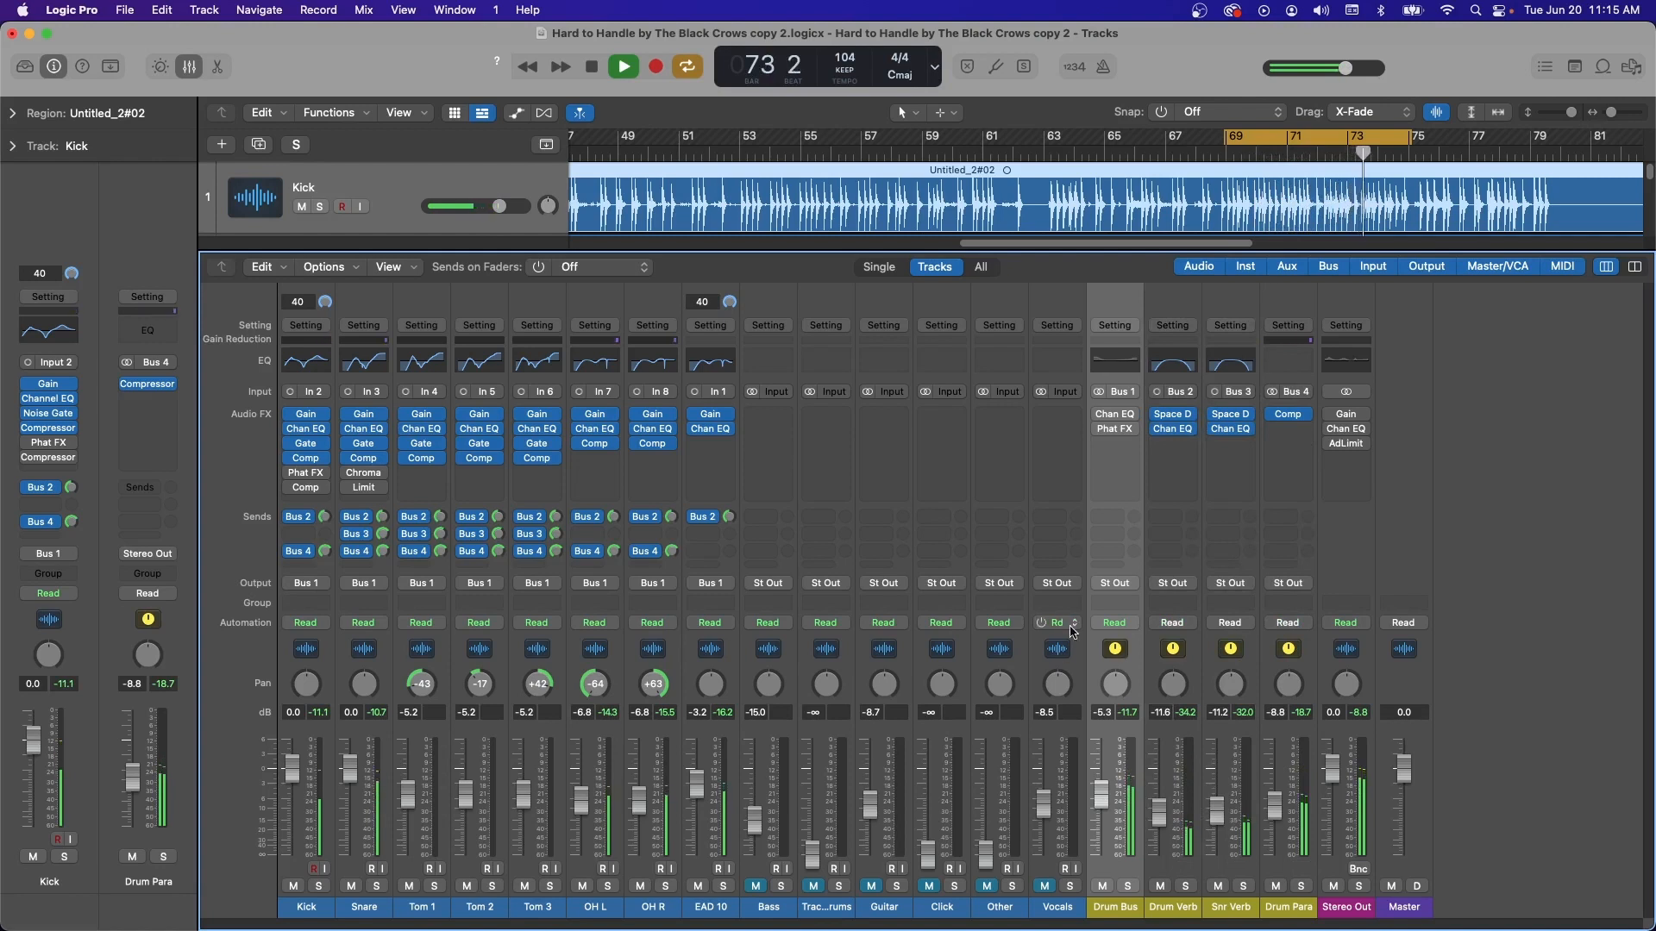
pyautogui.press('space')
pyautogui.click(1180, 638)
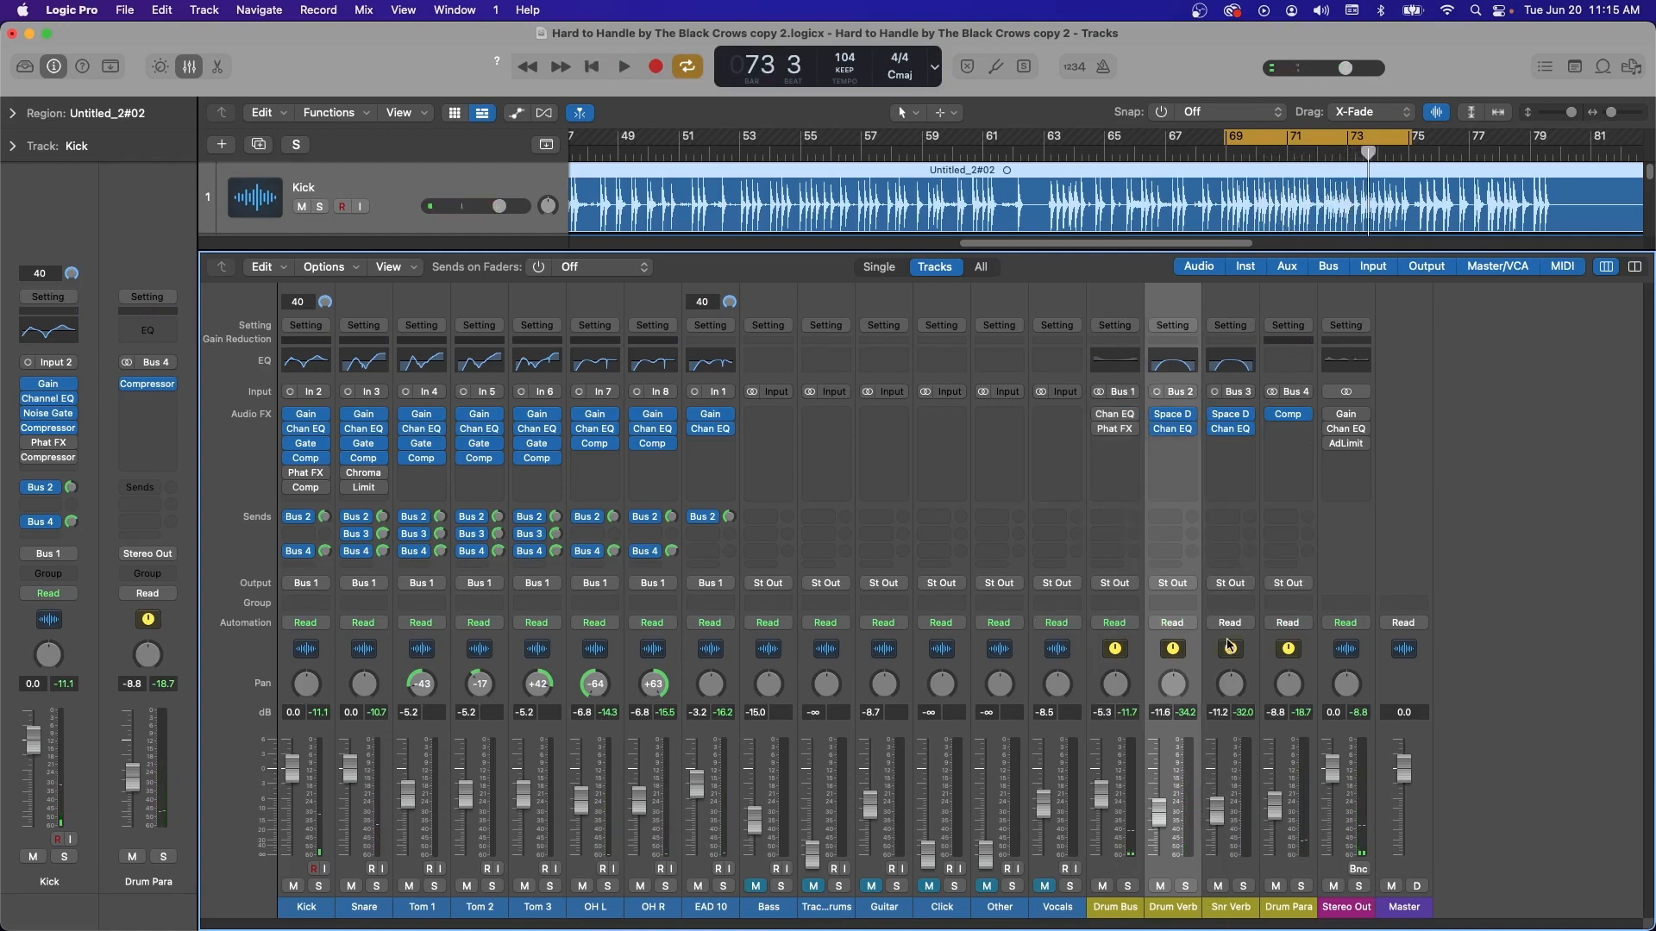
pyautogui.keyDown('shift'); pyautogui.click(1275, 649); pyautogui.keyUp('shift')
pyautogui.click(1171, 888)
pyautogui.keyDown('shift'); pyautogui.click(1288, 653); pyautogui.keyUp('shift')
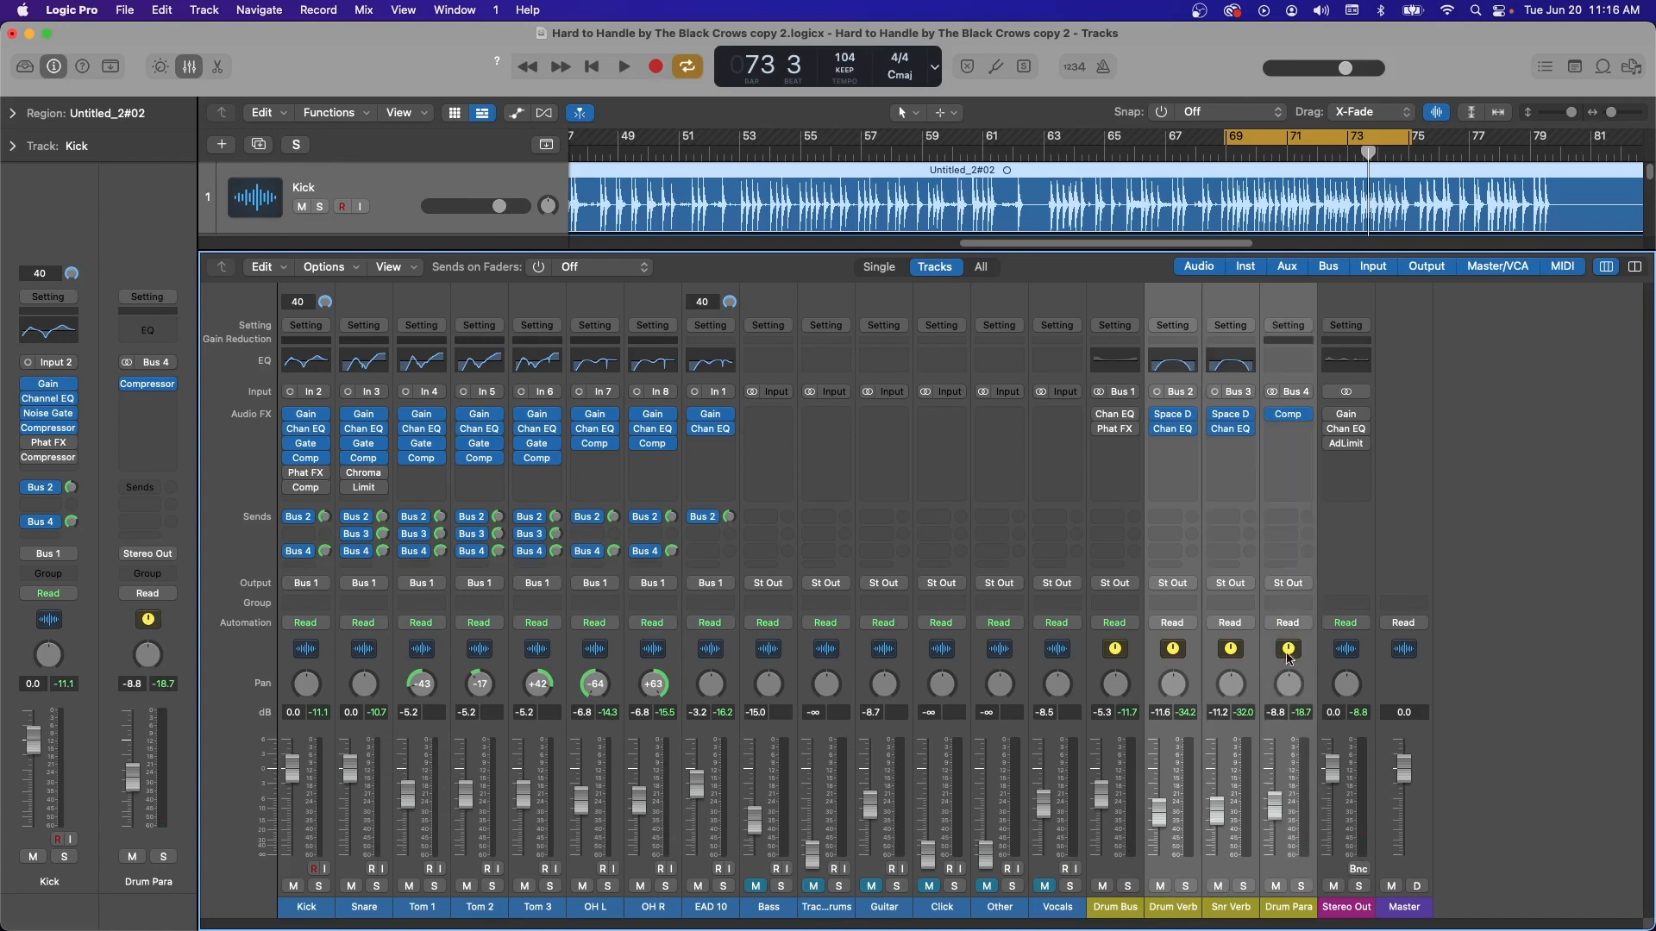
pyautogui.click(1162, 889)
pyautogui.press('space')
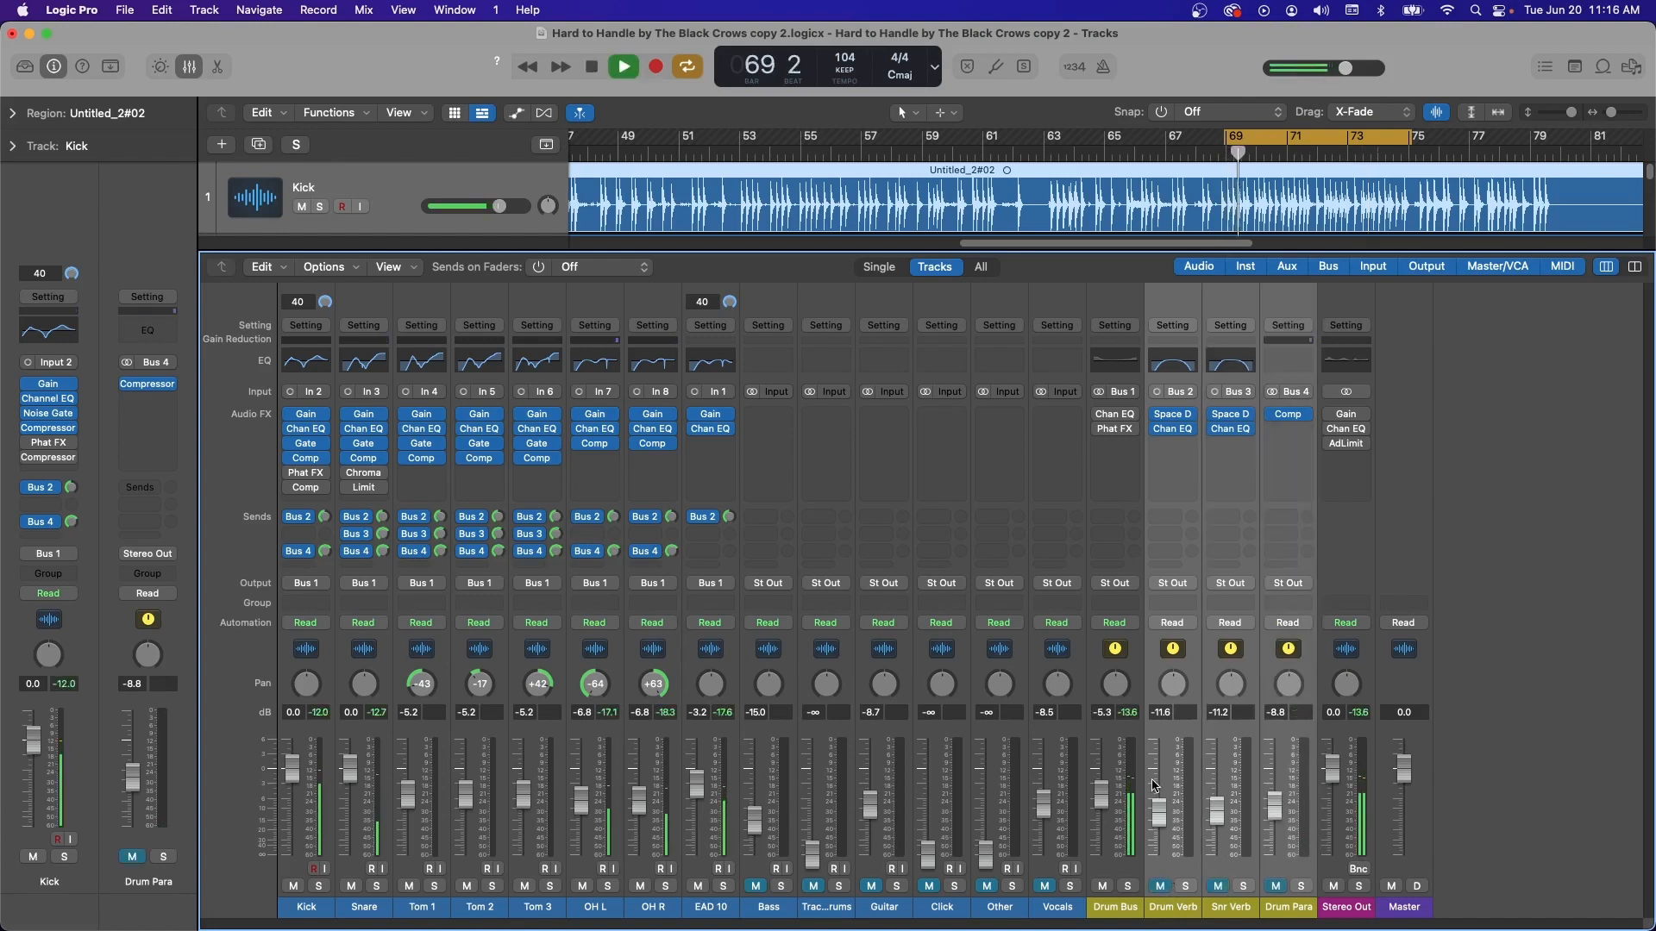
pyautogui.click(1162, 886)
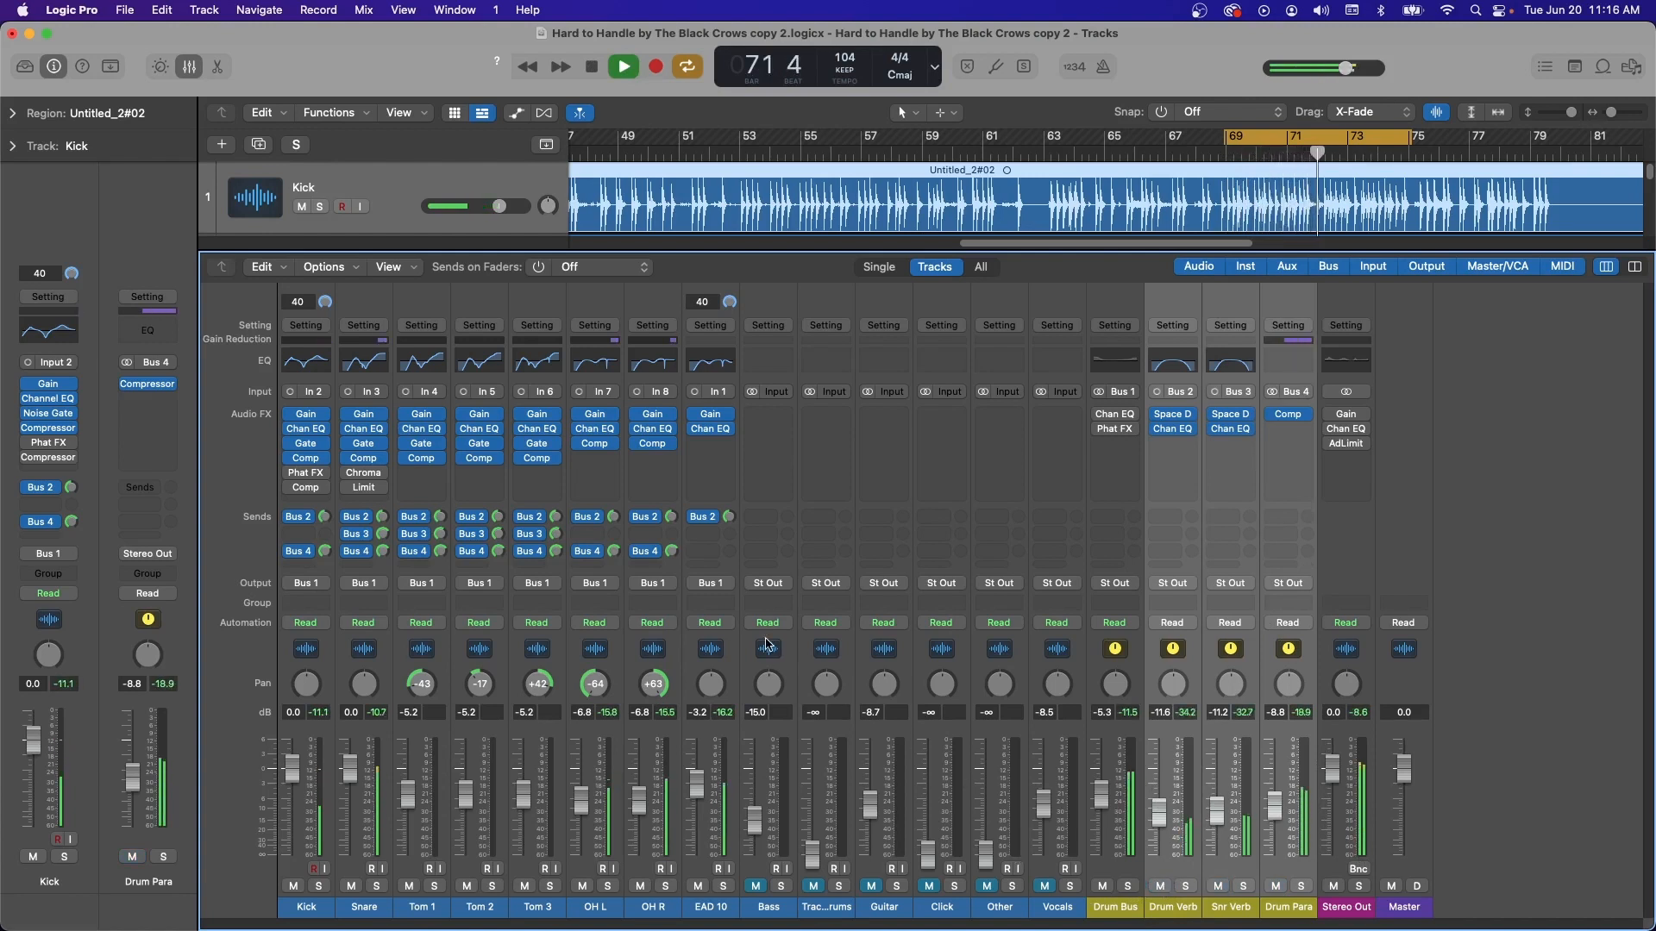
pyautogui.press('space')
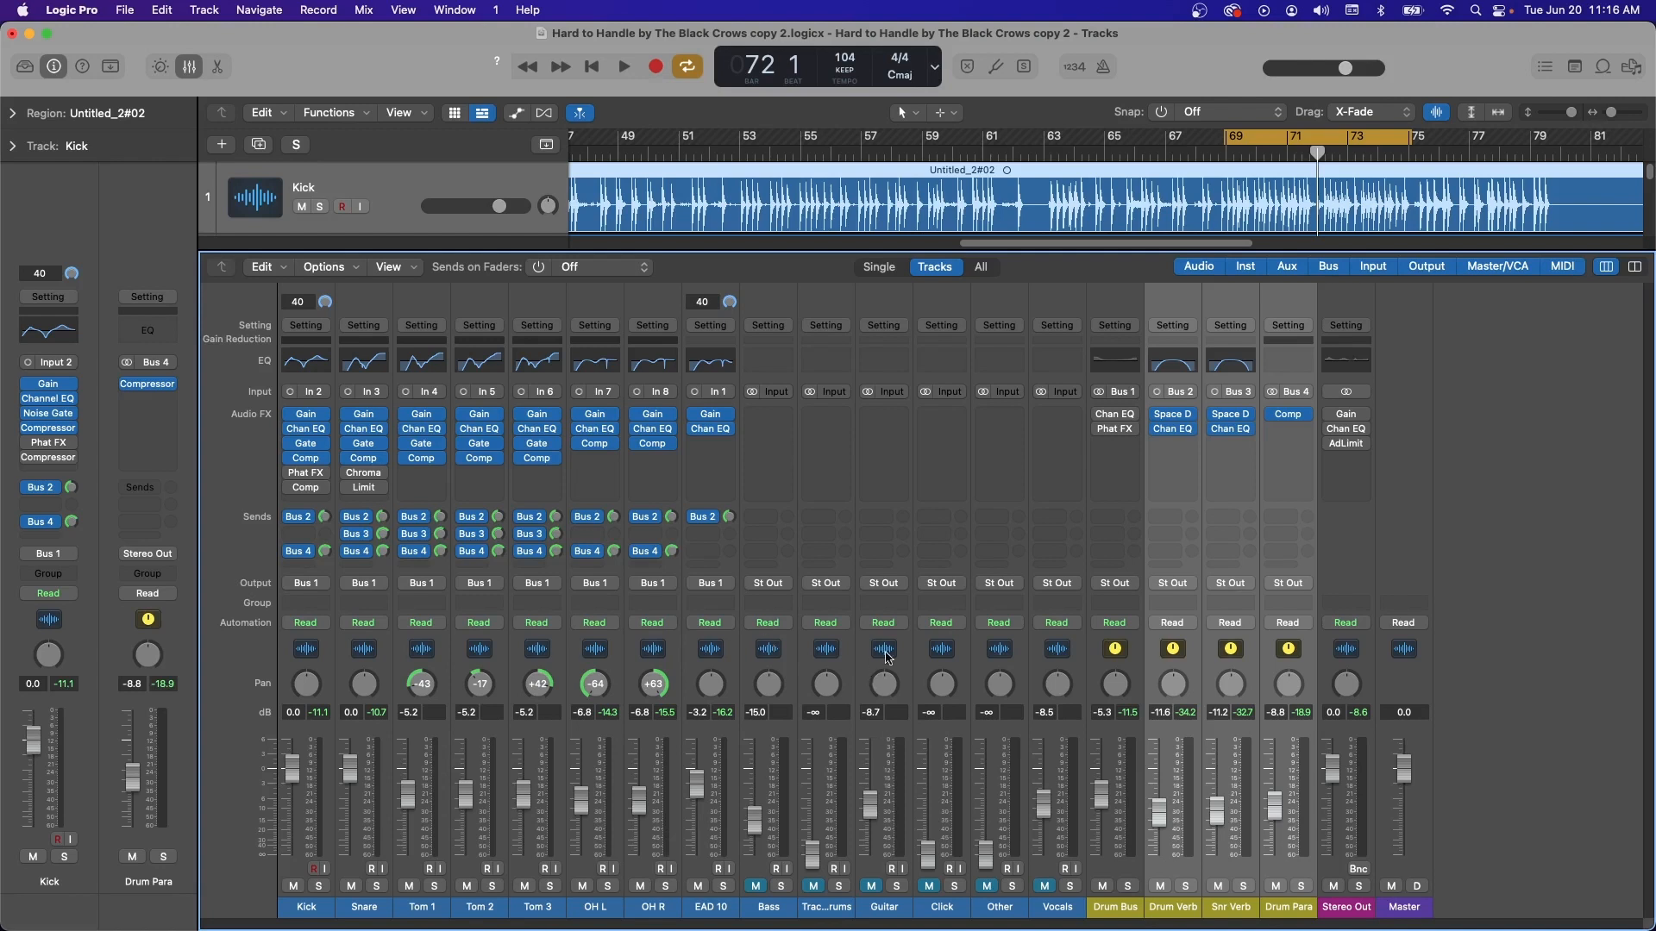
pyautogui.click(753, 648)
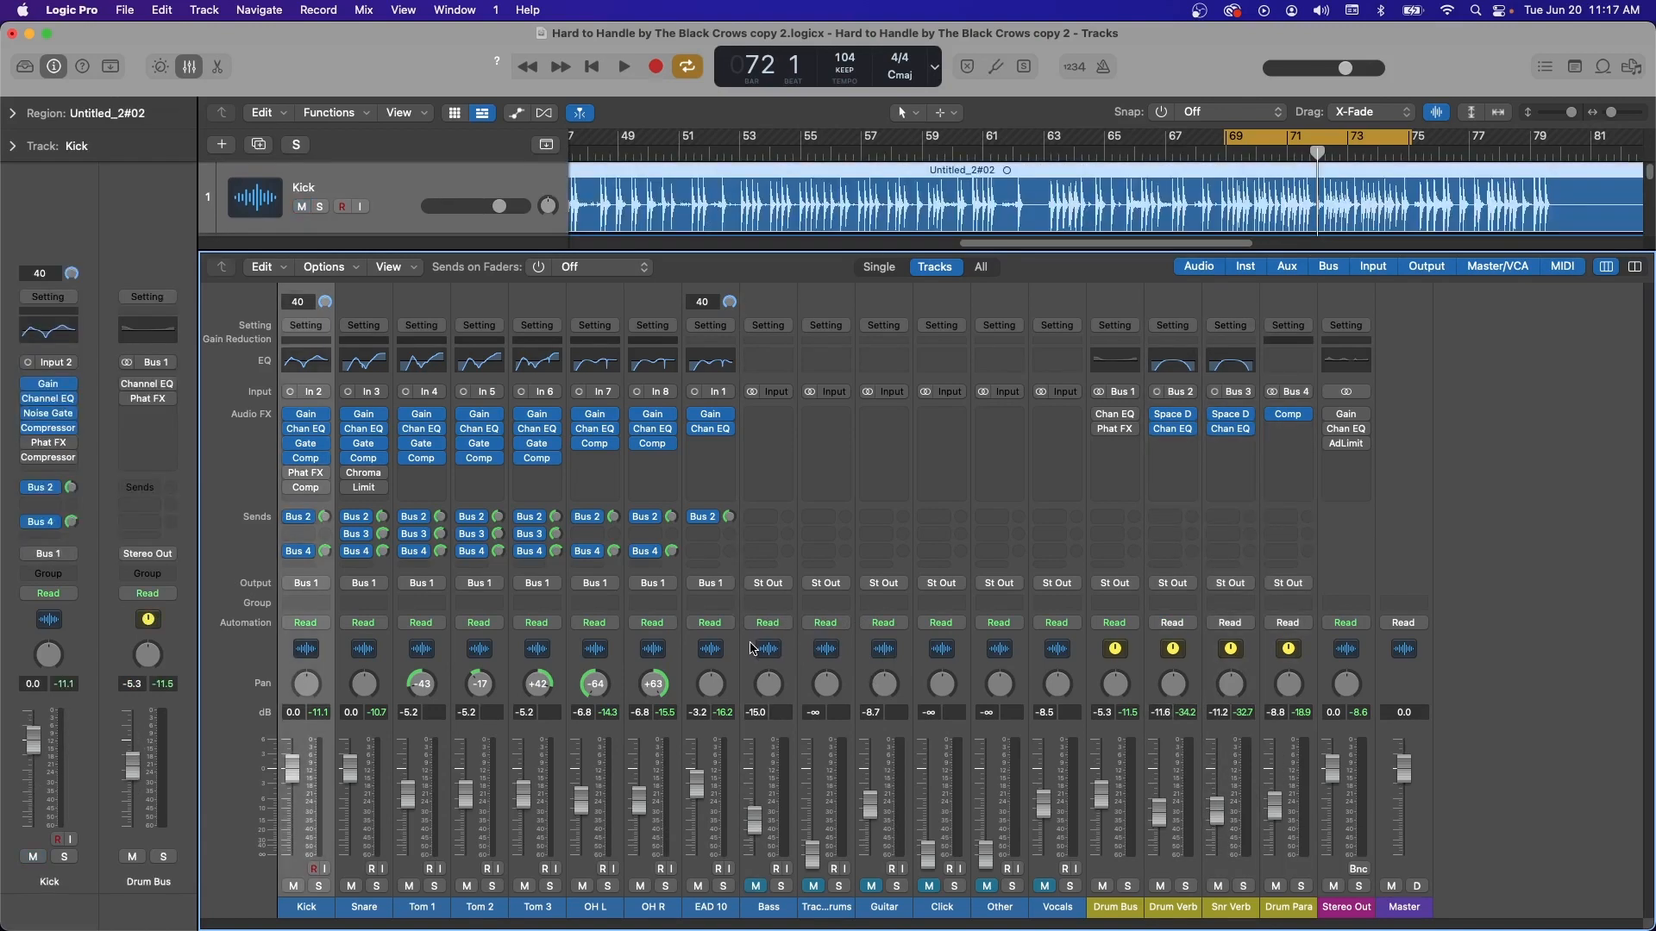